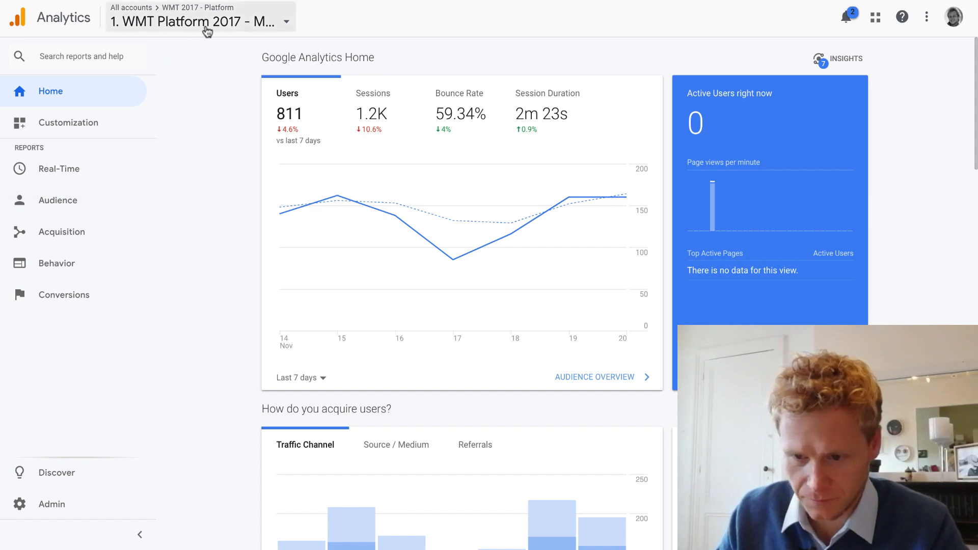
Step: Switch to the Demo Account's Google Merchandise Store property and open its 1 Master View
{"action": "left_click", "coordinate": [154, 26]}
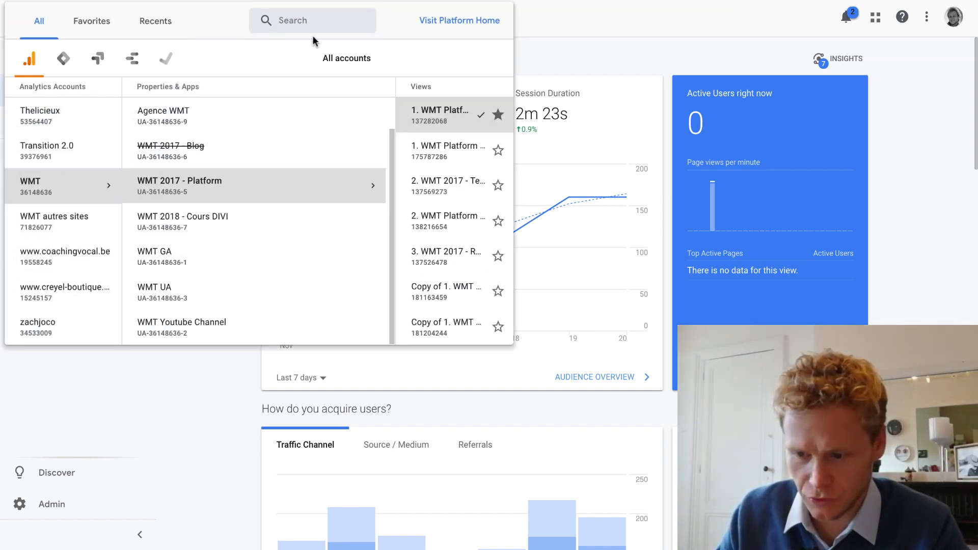
{"action": "left_click", "coordinate": [303, 27]}
{"action": "scroll", "coordinate": [72, 190], "scroll_direction": "up", "scroll_amount": 5}
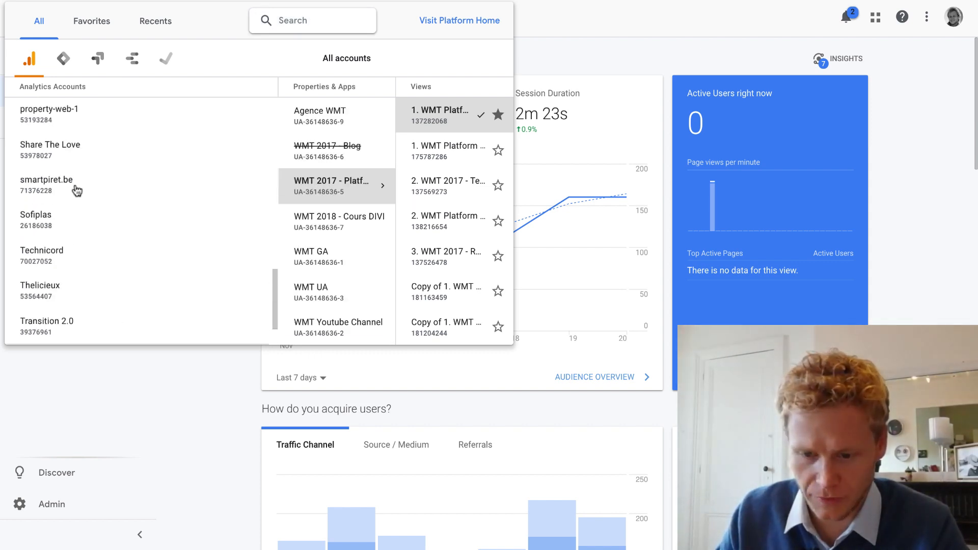
{"action": "scroll", "coordinate": [77, 191], "scroll_direction": "up", "scroll_amount": 4}
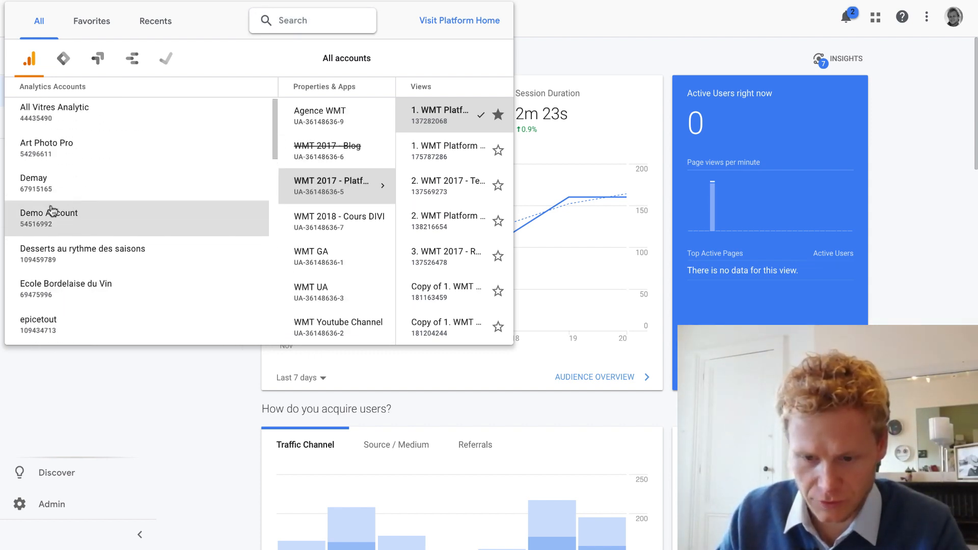
{"action": "left_click", "coordinate": [38, 215]}
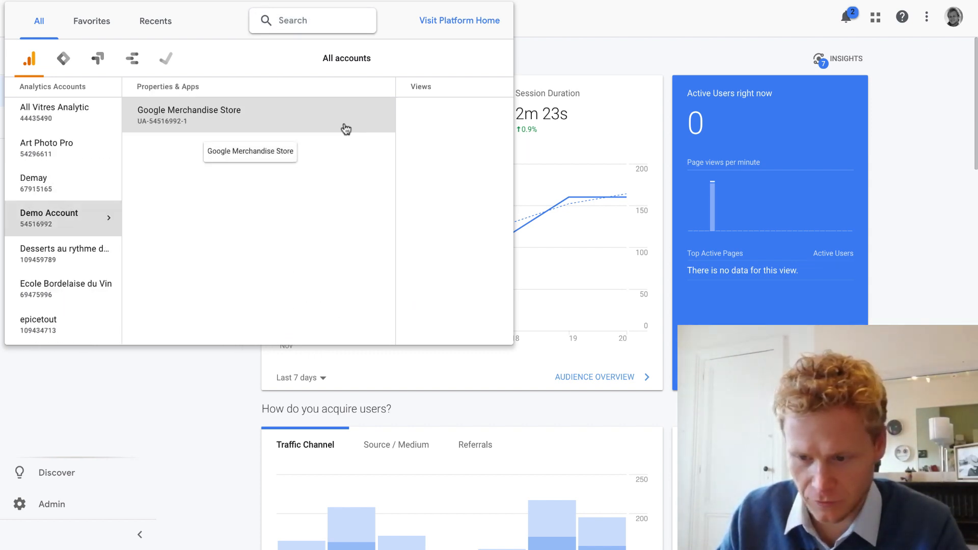
{"action": "left_click", "coordinate": [325, 129]}
{"action": "left_click", "coordinate": [412, 122]}
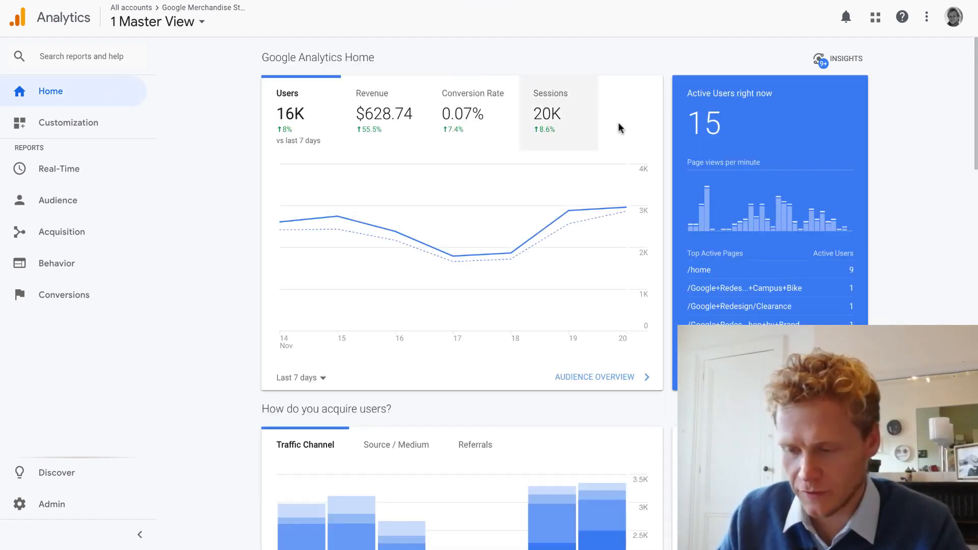
Step: Review the Home dashboard's cards on current active users, traffic channels, active user trends and user retention
{"action": "left_click_drag", "start_coordinate": [725, 126], "coordinate": [684, 127]}
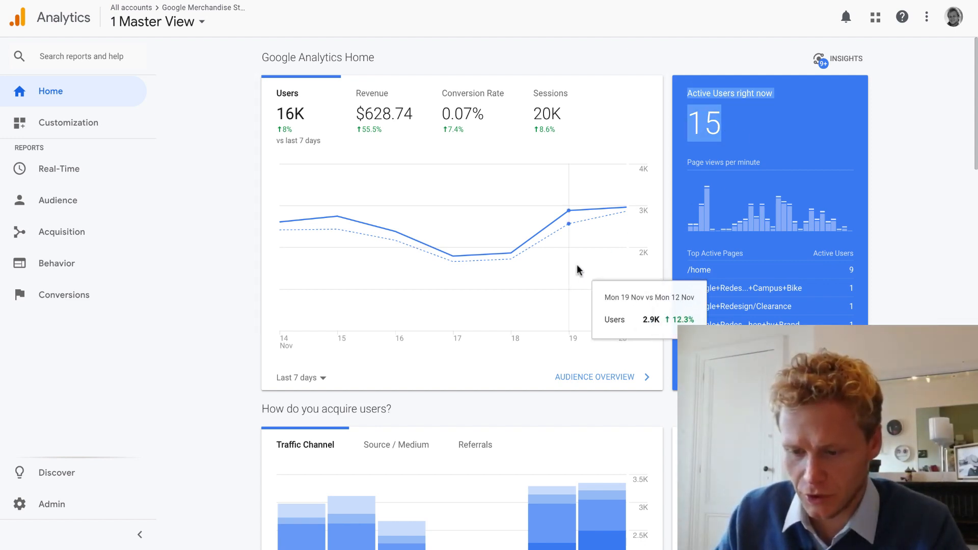
{"action": "scroll", "coordinate": [577, 266], "scroll_direction": "down", "scroll_amount": 4}
{"action": "scroll", "coordinate": [255, 316], "scroll_direction": "down", "scroll_amount": 1}
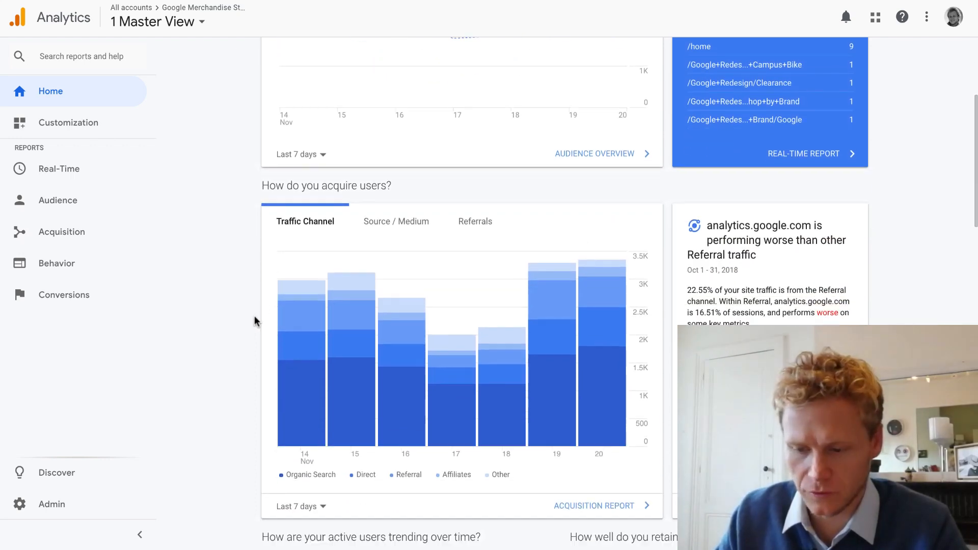
{"action": "mouse_move", "coordinate": [292, 321]}
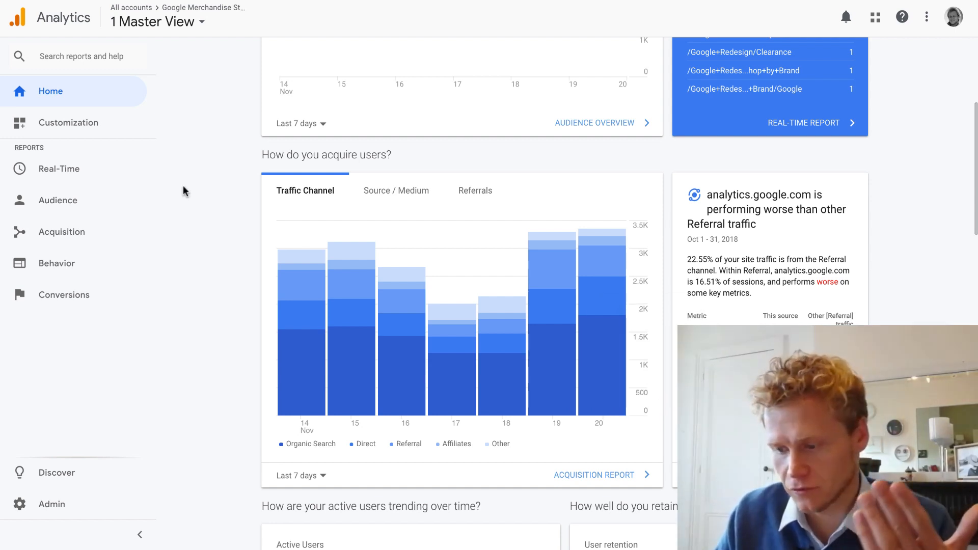
{"action": "scroll", "coordinate": [182, 184], "scroll_direction": "down", "scroll_amount": 5}
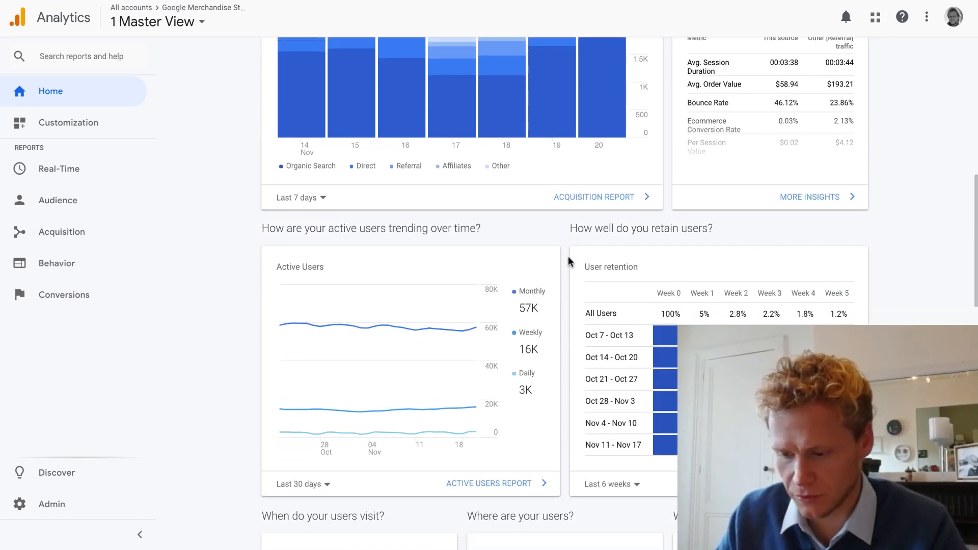
{"action": "scroll", "coordinate": [442, 295], "scroll_direction": "down", "scroll_amount": 8}
{"action": "scroll", "coordinate": [442, 291], "scroll_direction": "up", "scroll_amount": 9}
{"action": "scroll", "coordinate": [442, 291], "scroll_direction": "up", "scroll_amount": 2}
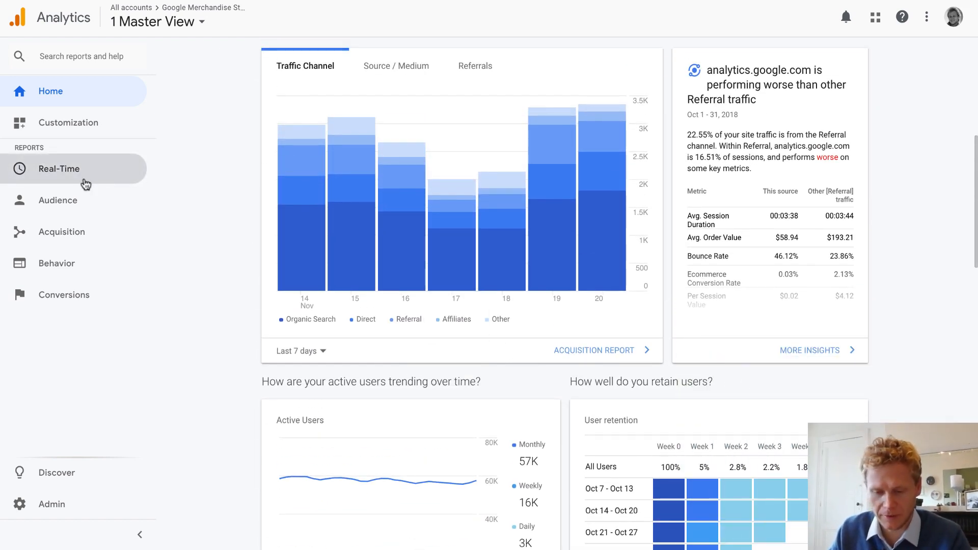
Step: Open the Audience Overview report and set its date range to Oct 1, 2018 - Oct 31, 2018
{"action": "left_click", "coordinate": [57, 206]}
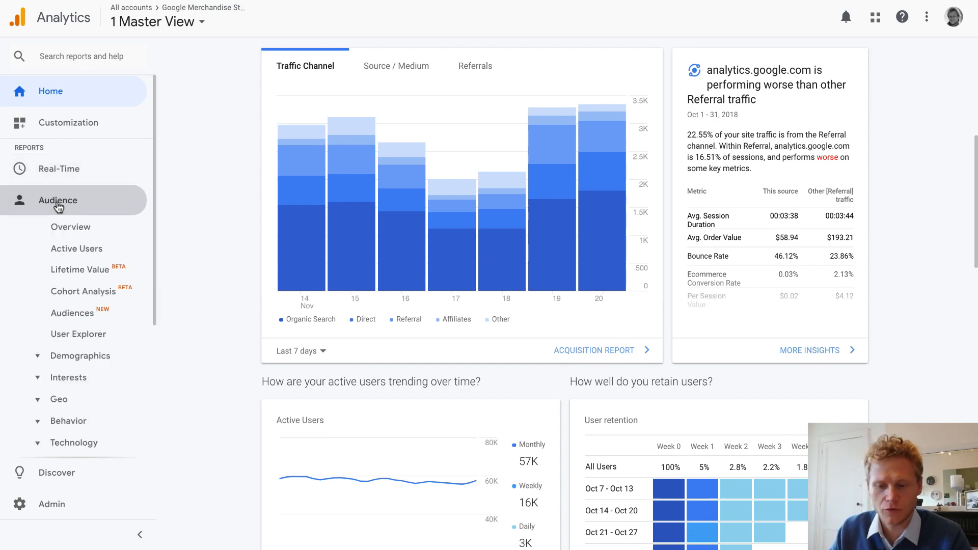
{"action": "left_click", "coordinate": [76, 236]}
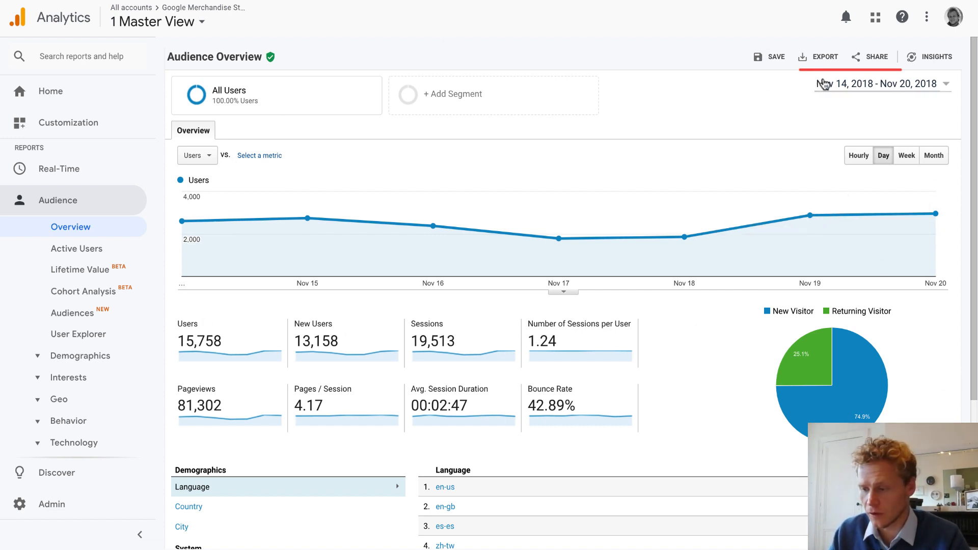
{"action": "left_click", "coordinate": [829, 85]}
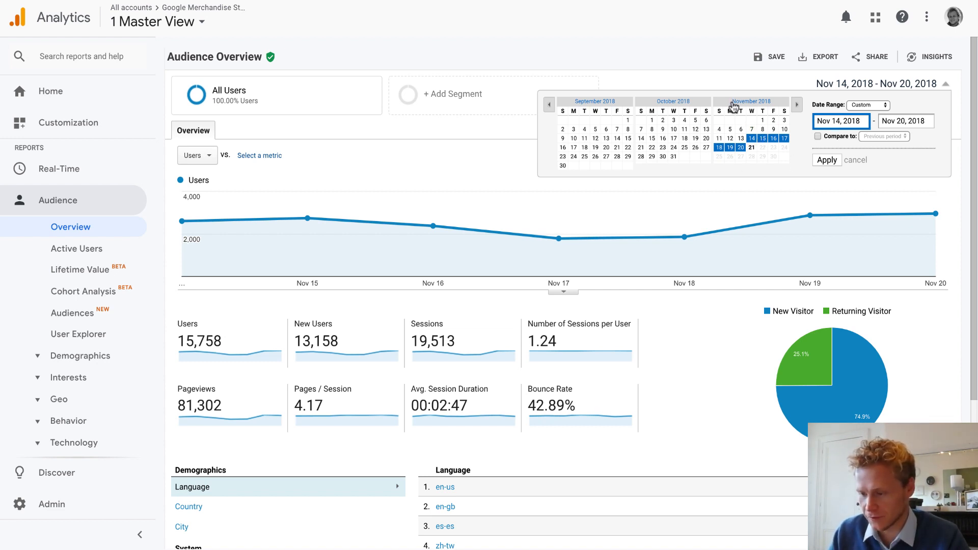
{"action": "left_click", "coordinate": [673, 102]}
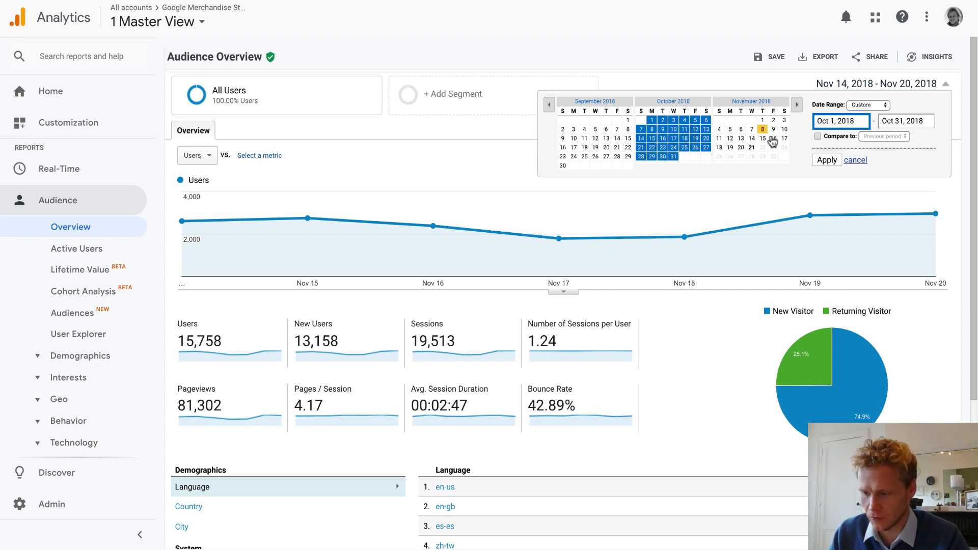
{"action": "left_click", "coordinate": [819, 162]}
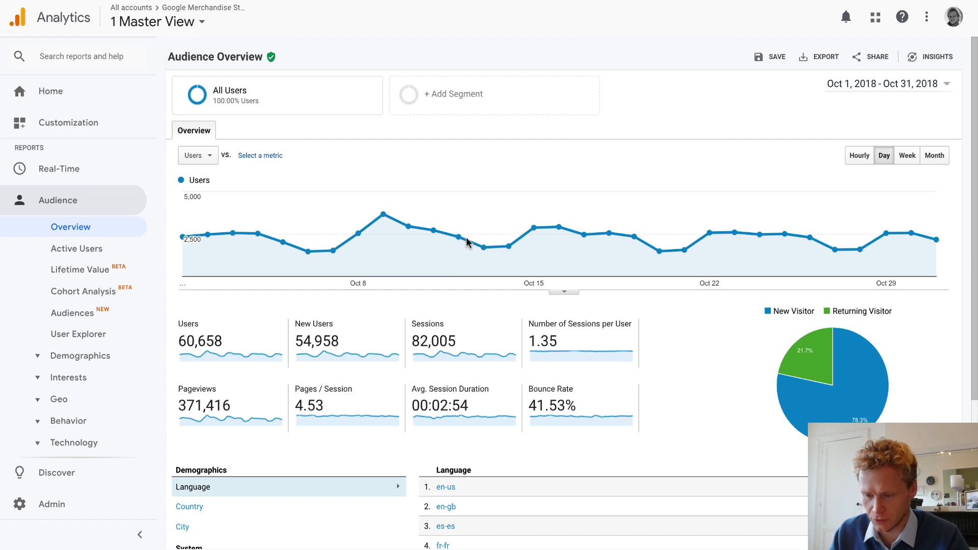
Step: Change the metric plotted in the Audience Overview chart to Sessions
{"action": "left_click", "coordinate": [198, 155]}
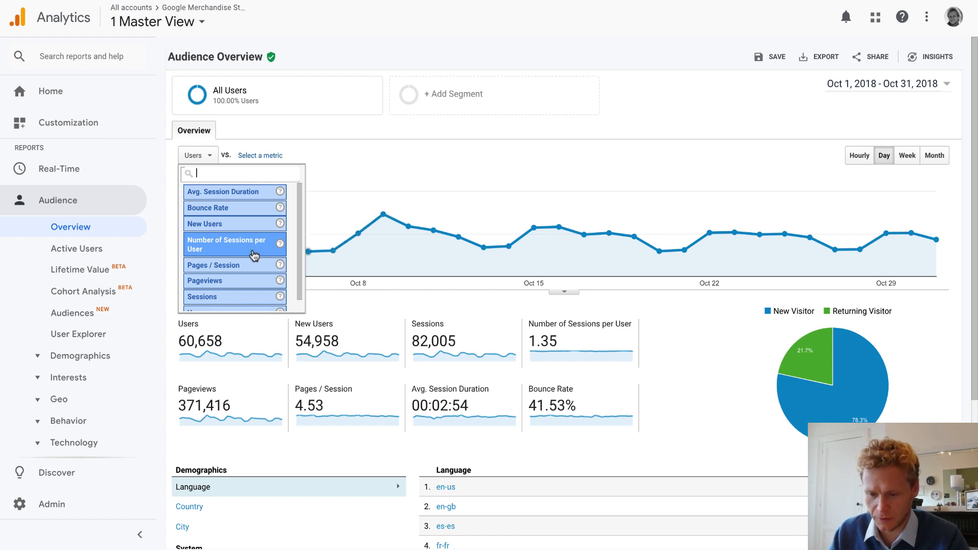
{"action": "scroll", "coordinate": [234, 270], "scroll_direction": "down", "scroll_amount": 1}
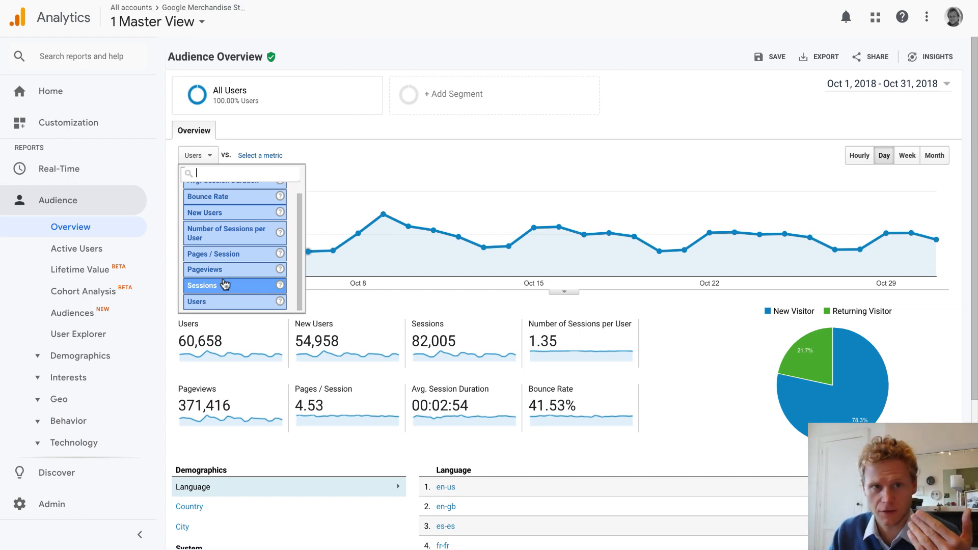
{"action": "left_click", "coordinate": [225, 285]}
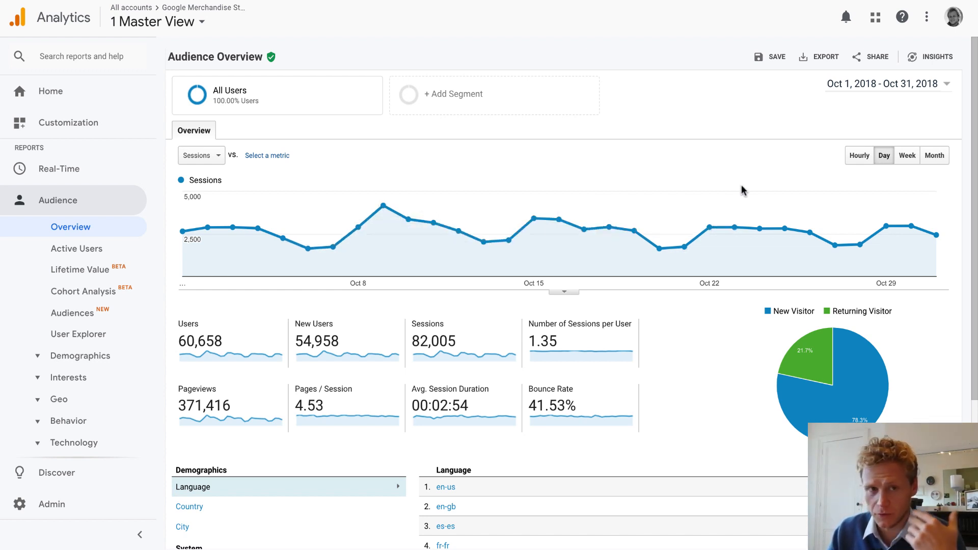
Step: Switch to the Google Slides presentation and open the official merchandise store's link from the Google DEMO Account slide
{"action": "key", "text": "ctrl+Right"}
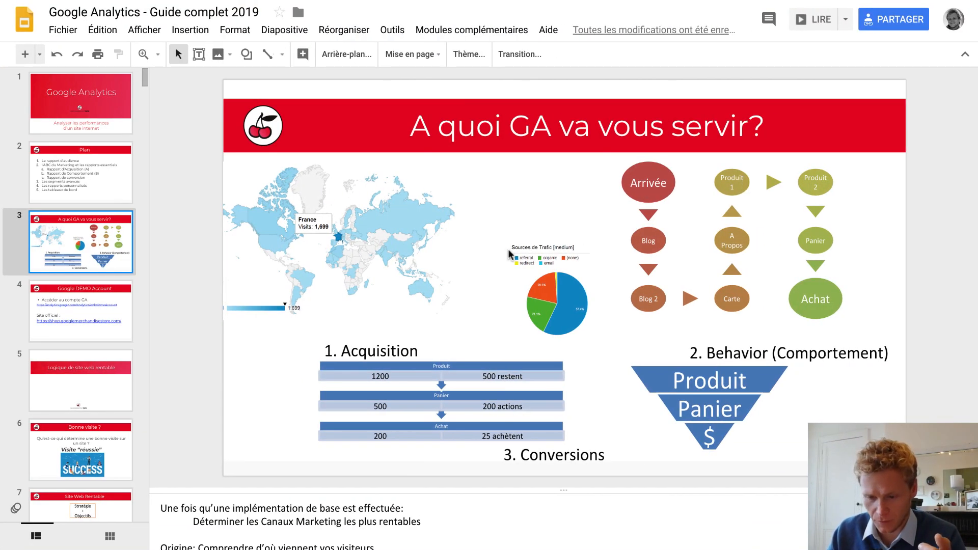
{"action": "left_click", "coordinate": [72, 308]}
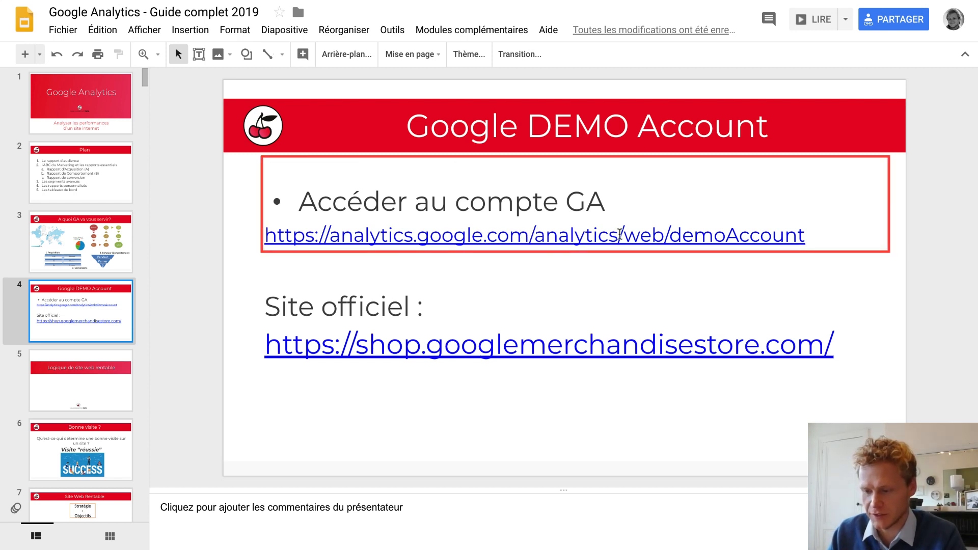
{"action": "left_click_drag", "start_coordinate": [669, 233], "coordinate": [818, 231]}
{"action": "left_click", "coordinate": [930, 240]}
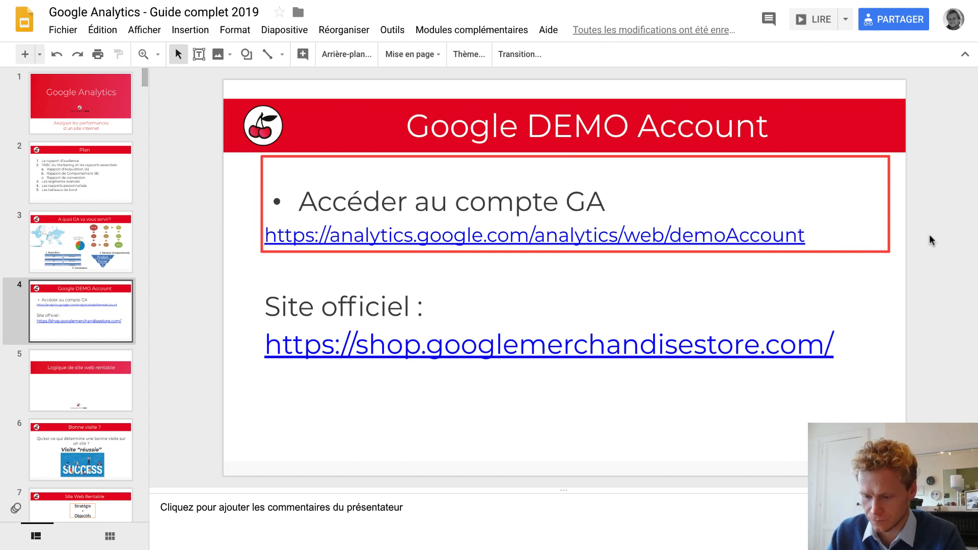
{"action": "left_click", "coordinate": [539, 347]}
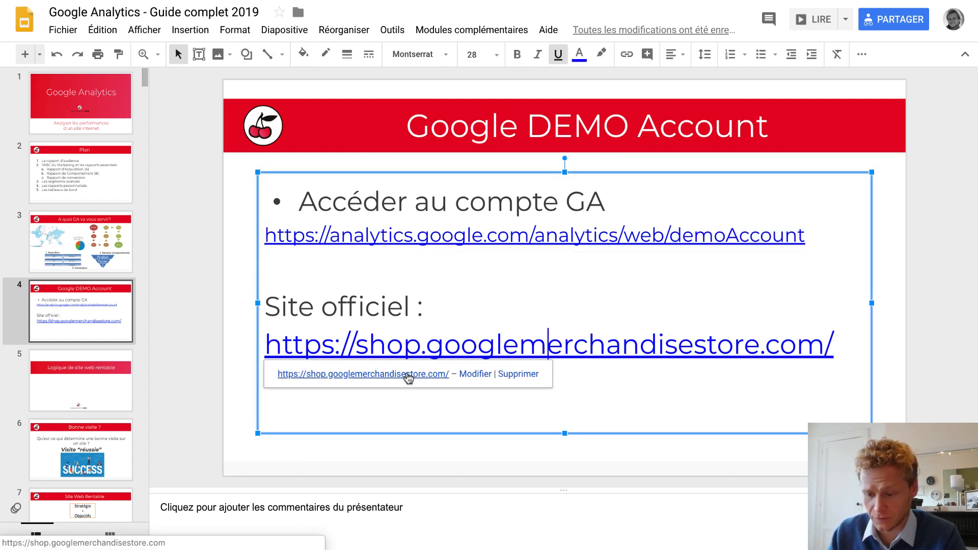
{"action": "left_click", "coordinate": [407, 375]}
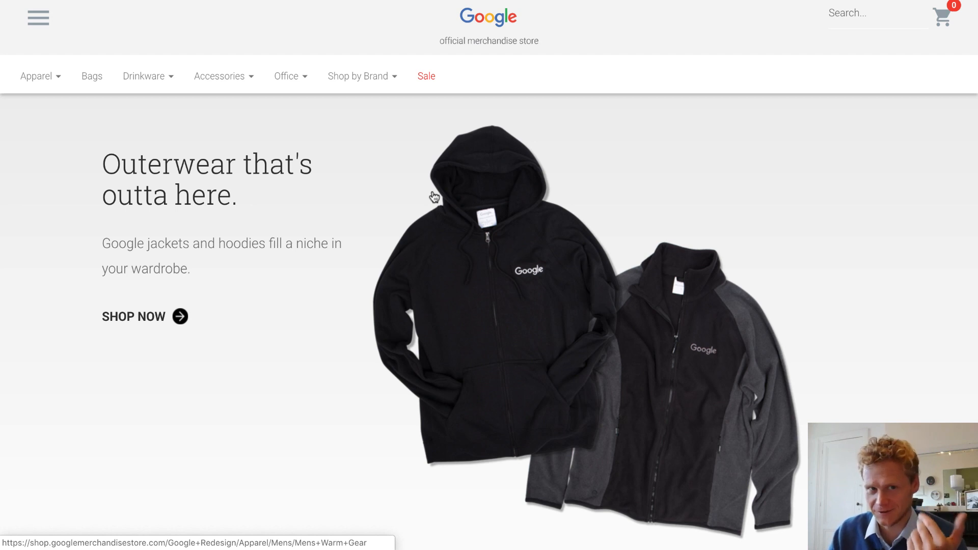
Step: Browse the store's homepage and open the products of the "We need to talk about your flair." section
{"action": "scroll", "coordinate": [434, 198], "scroll_direction": "down", "scroll_amount": 9}
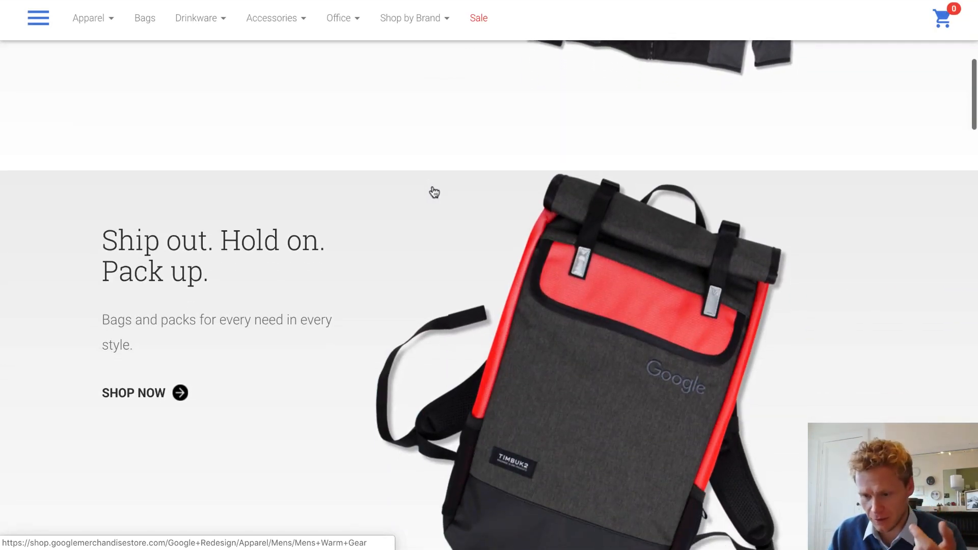
{"action": "scroll", "coordinate": [434, 192], "scroll_direction": "down", "scroll_amount": 12}
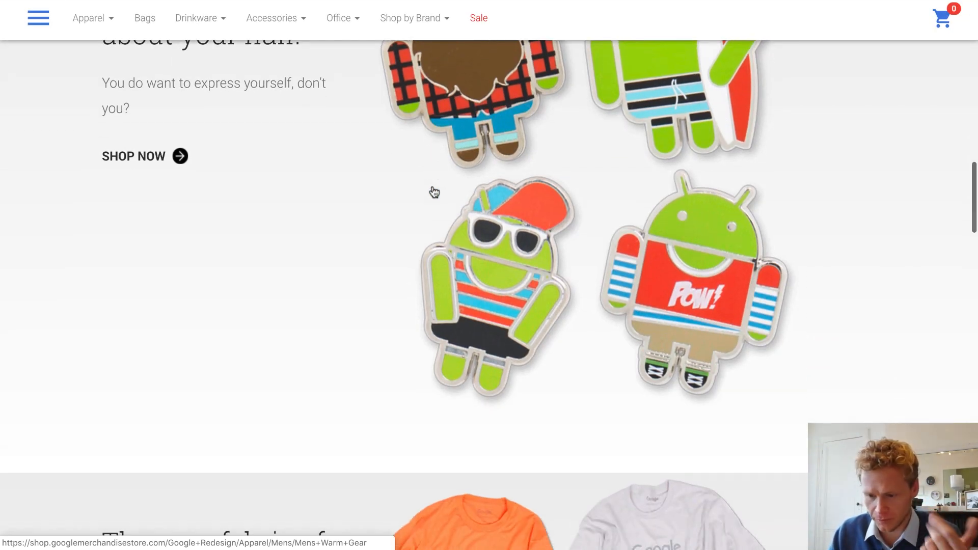
{"action": "scroll", "coordinate": [434, 192], "scroll_direction": "up", "scroll_amount": 2}
{"action": "scroll", "coordinate": [434, 192], "scroll_direction": "down", "scroll_amount": 8}
{"action": "scroll", "coordinate": [434, 192], "scroll_direction": "down", "scroll_amount": 4}
{"action": "scroll", "coordinate": [146, 122], "scroll_direction": "up", "scroll_amount": 9}
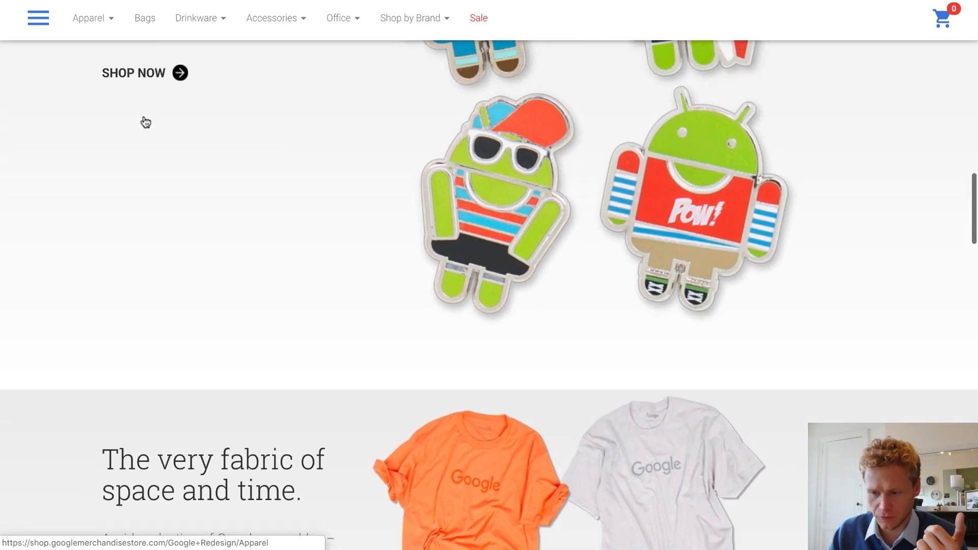
{"action": "scroll", "coordinate": [145, 122], "scroll_direction": "up", "scroll_amount": 3}
{"action": "left_click", "coordinate": [179, 212]}
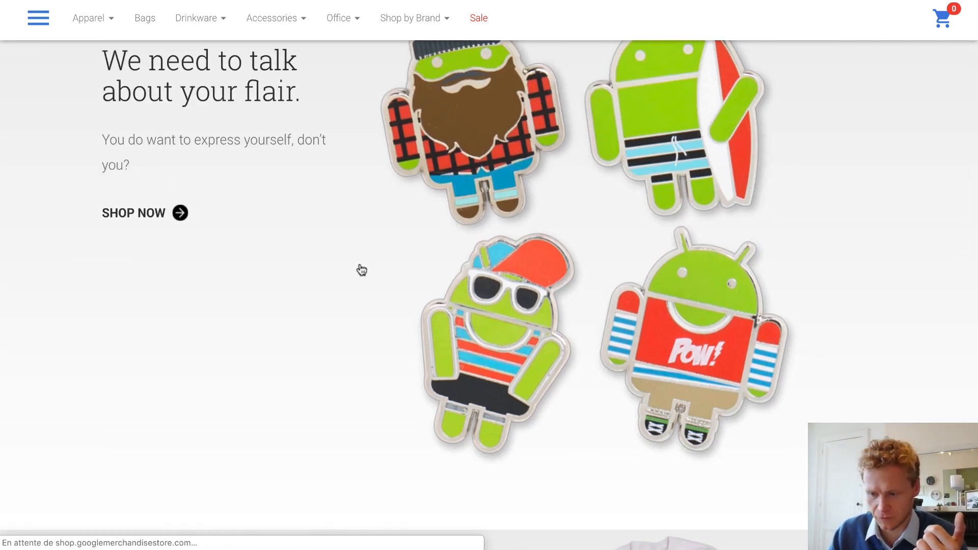
{"action": "scroll", "coordinate": [481, 349], "scroll_direction": "down", "scroll_amount": 15}
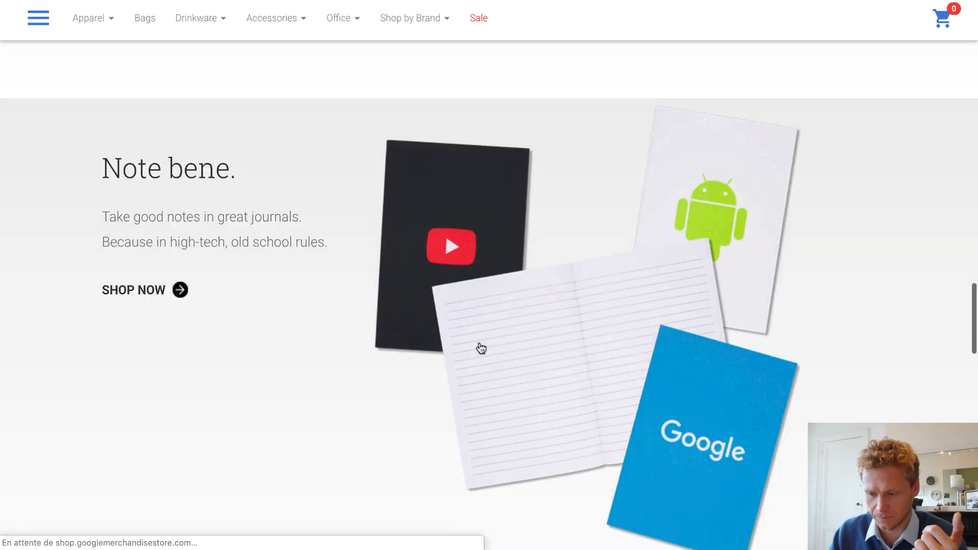
{"action": "scroll", "coordinate": [481, 349], "scroll_direction": "down", "scroll_amount": 6}
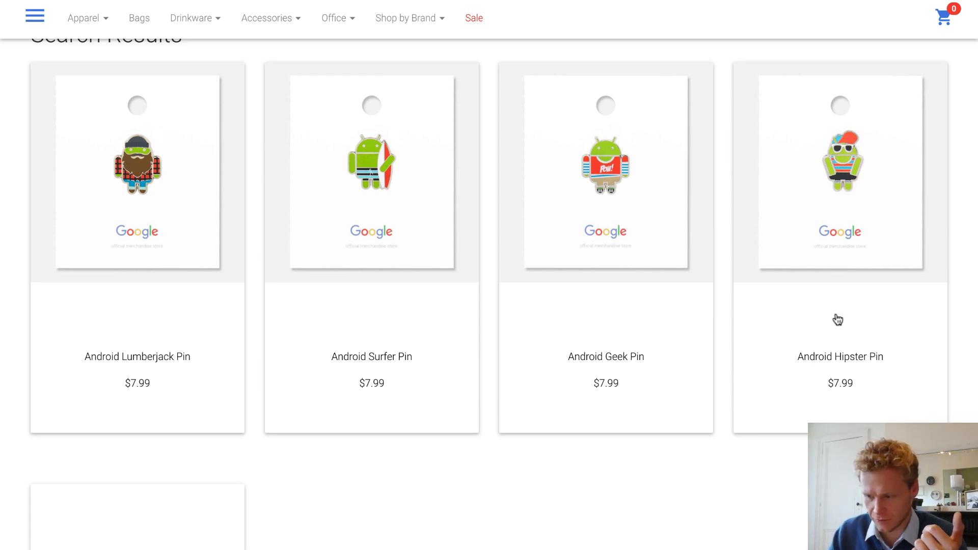
Step: Set the Android Surfer Pin's quantity to 4 and add it to the cart
{"action": "left_click", "coordinate": [376, 109]}
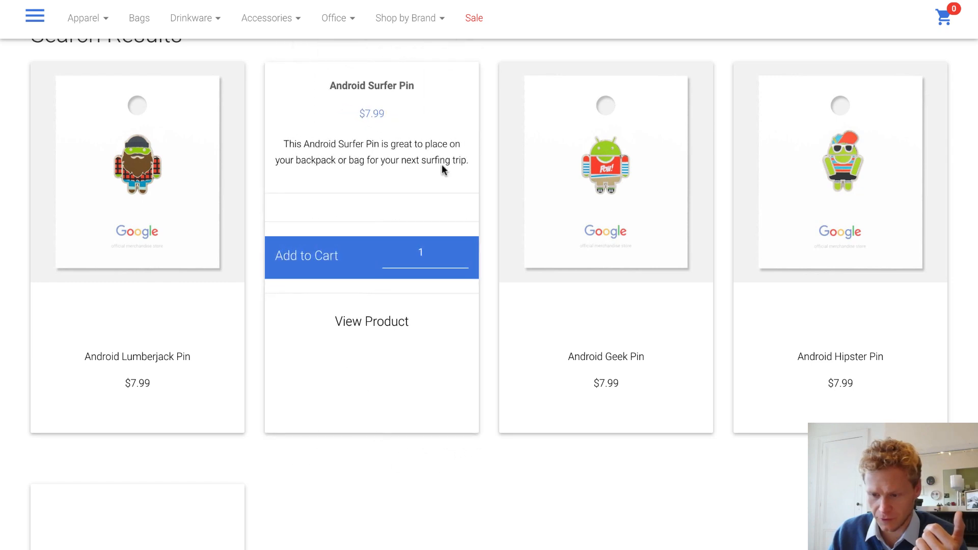
{"action": "left_click", "coordinate": [464, 249]}
{"action": "left_click", "coordinate": [464, 250]}
{"action": "left_click", "coordinate": [464, 249]}
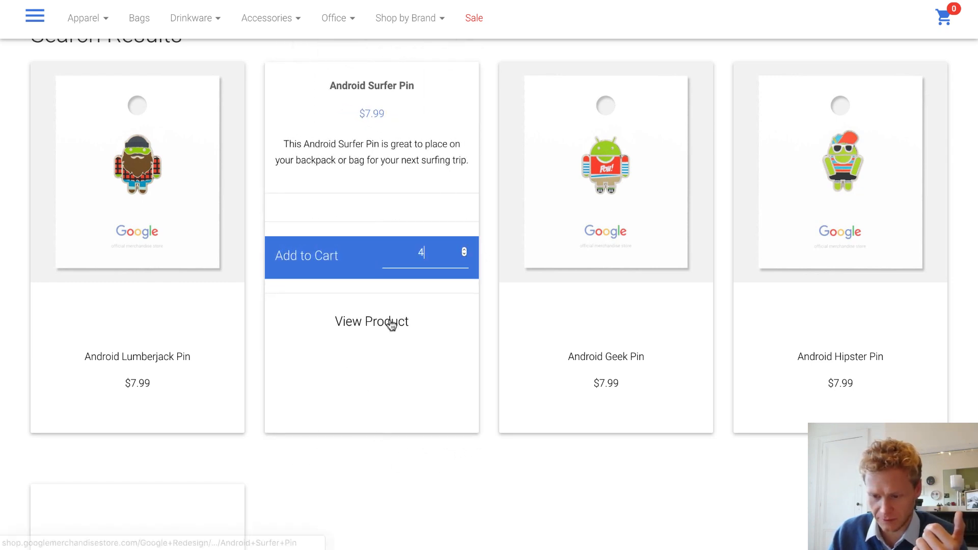
{"action": "left_click", "coordinate": [316, 253]}
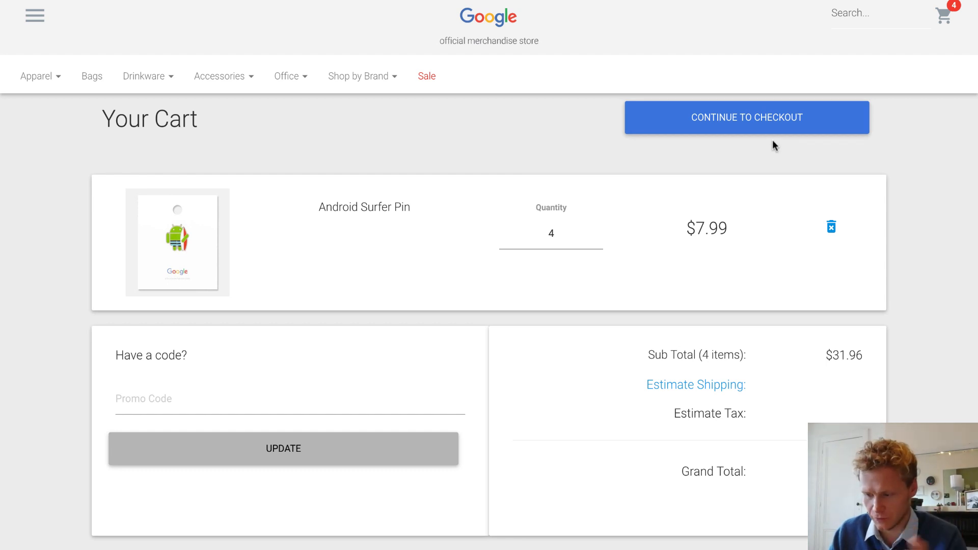
Step: Look over the cart's contents and continue to checkout
{"action": "scroll", "coordinate": [772, 142], "scroll_direction": "down", "scroll_amount": 1}
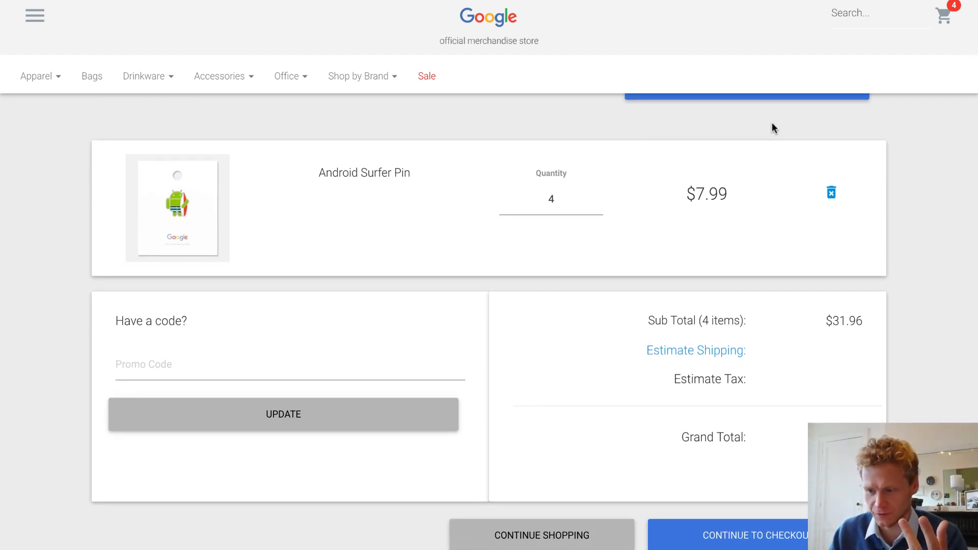
{"action": "scroll", "coordinate": [772, 130], "scroll_direction": "up", "scroll_amount": 1}
{"action": "left_click", "coordinate": [767, 122]}
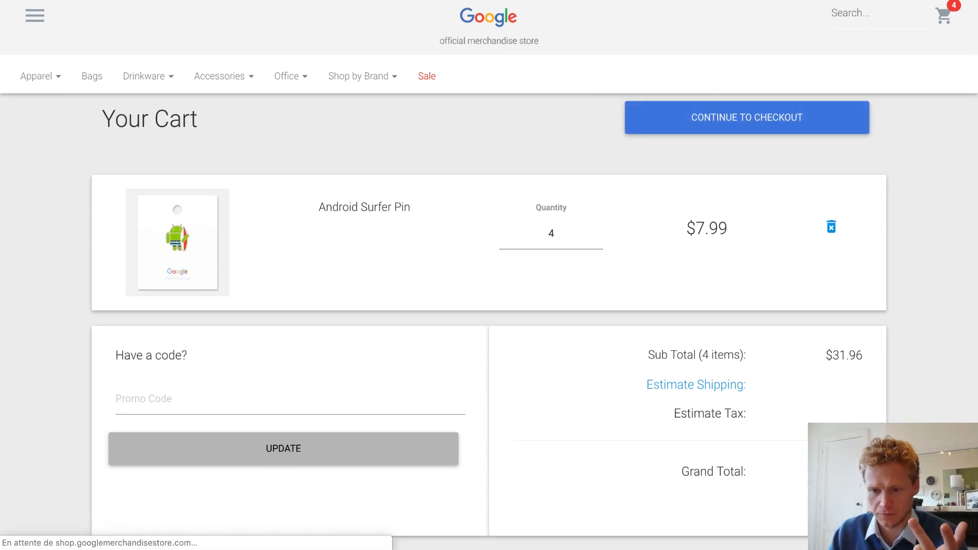
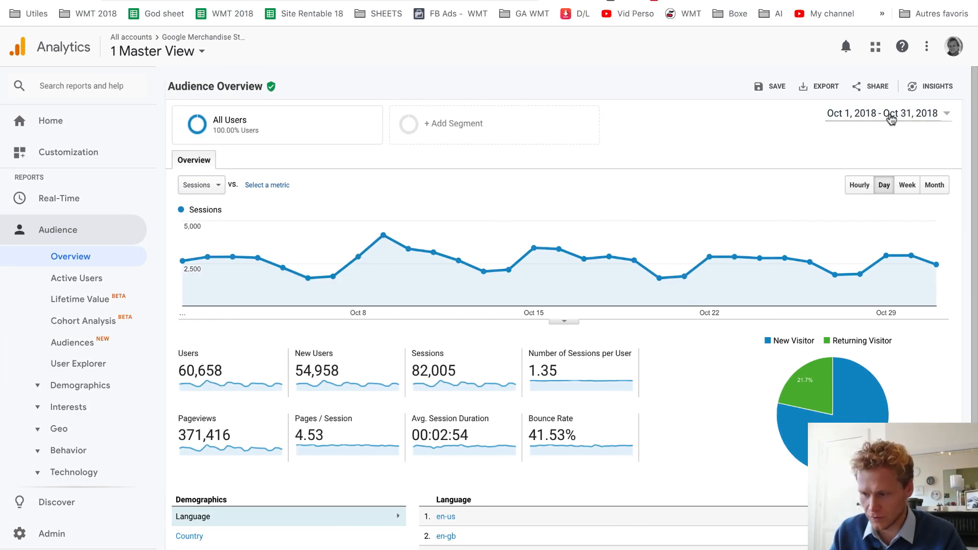
Step: Change the Audience Overview report's date range to Sep 1, 2018 - Sep 30, 2018
{"action": "left_click", "coordinate": [891, 115]}
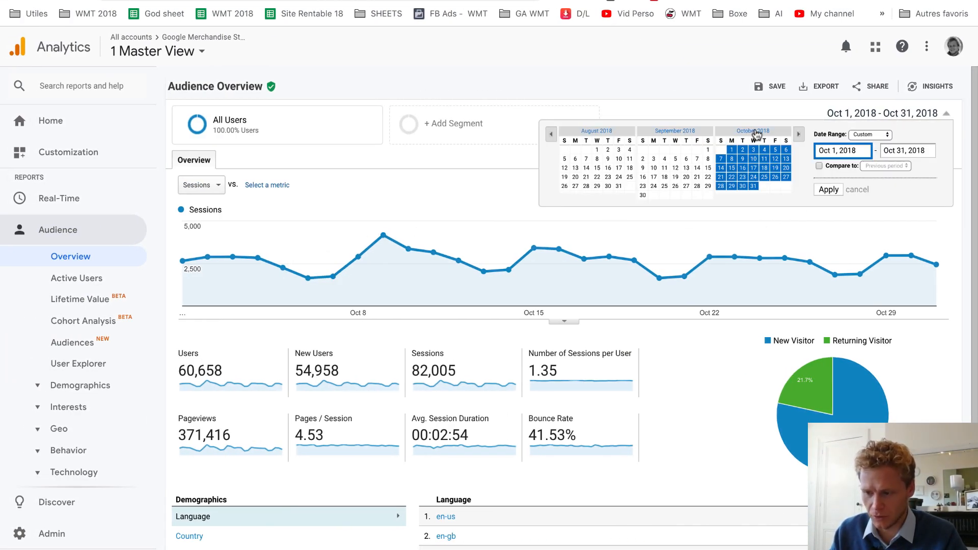
{"action": "left_click", "coordinate": [673, 132]}
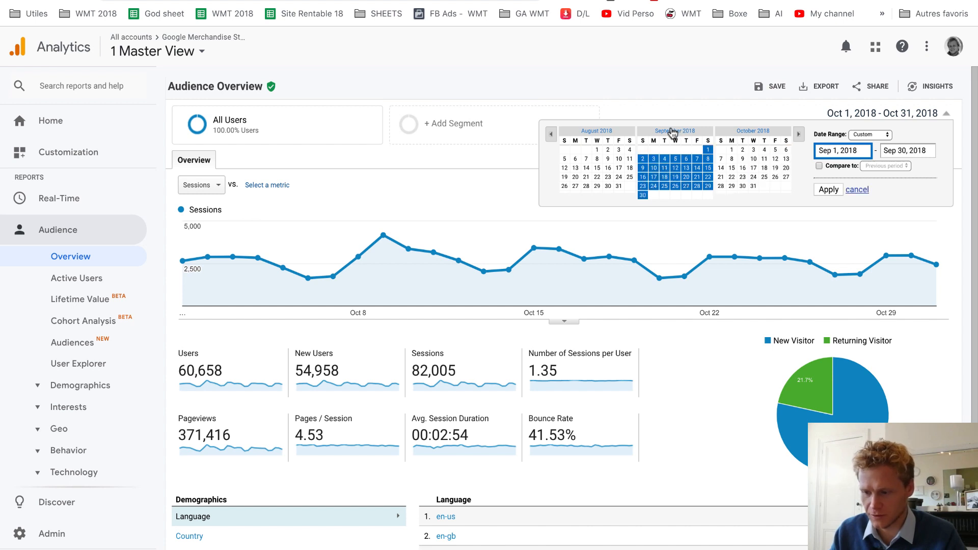
{"action": "left_click", "coordinate": [829, 191]}
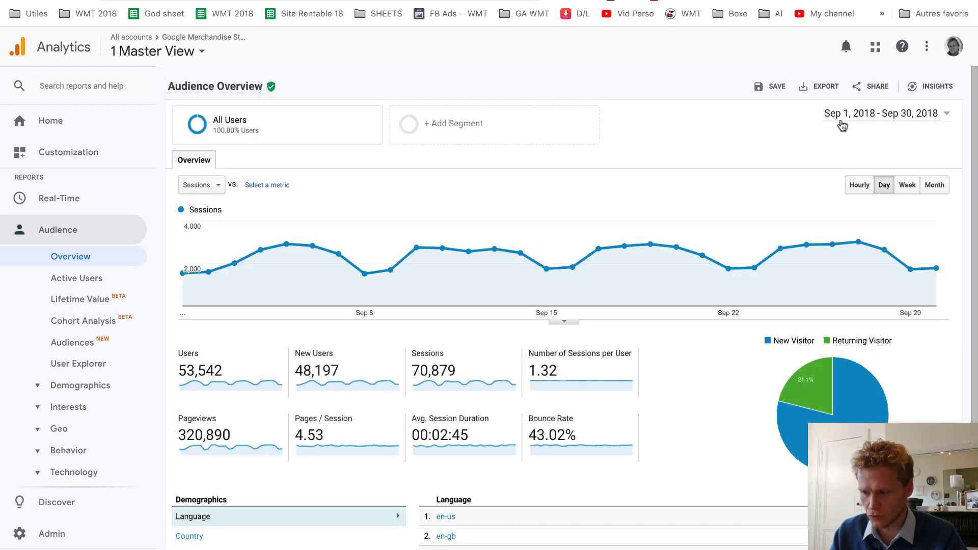
Step: Compare the September report with a custom period from Aug 1, 2018 to Aug 31, 2018
{"action": "left_click", "coordinate": [862, 120]}
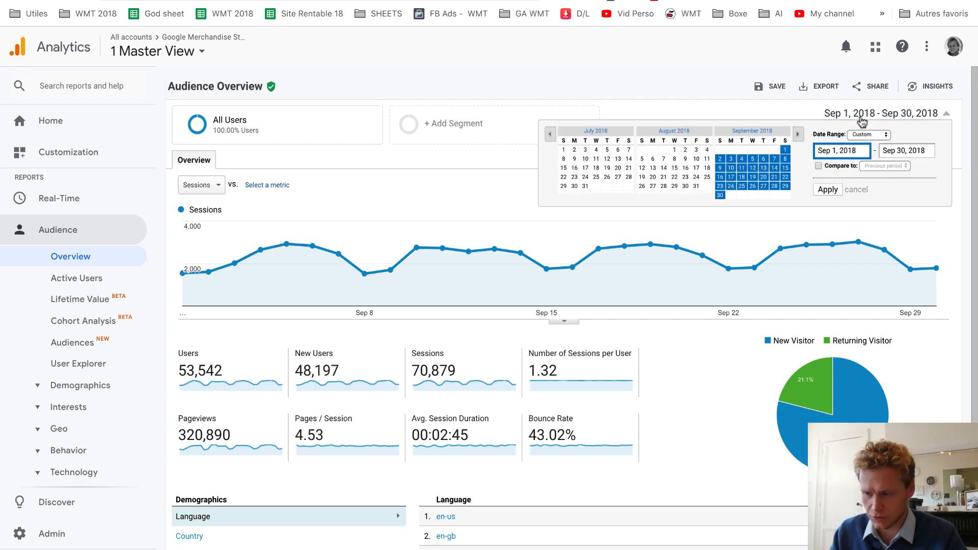
{"action": "left_click", "coordinate": [819, 166]}
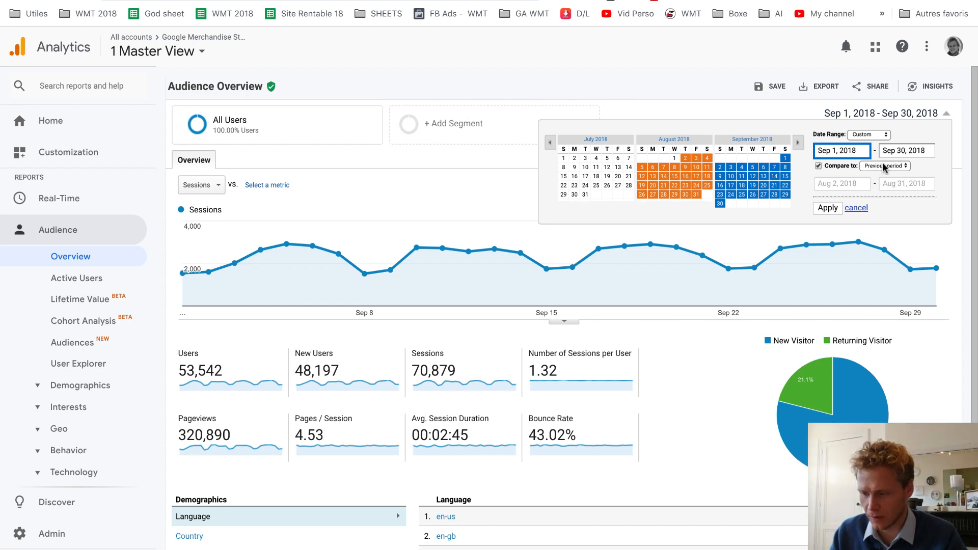
{"action": "left_click", "coordinate": [861, 186]}
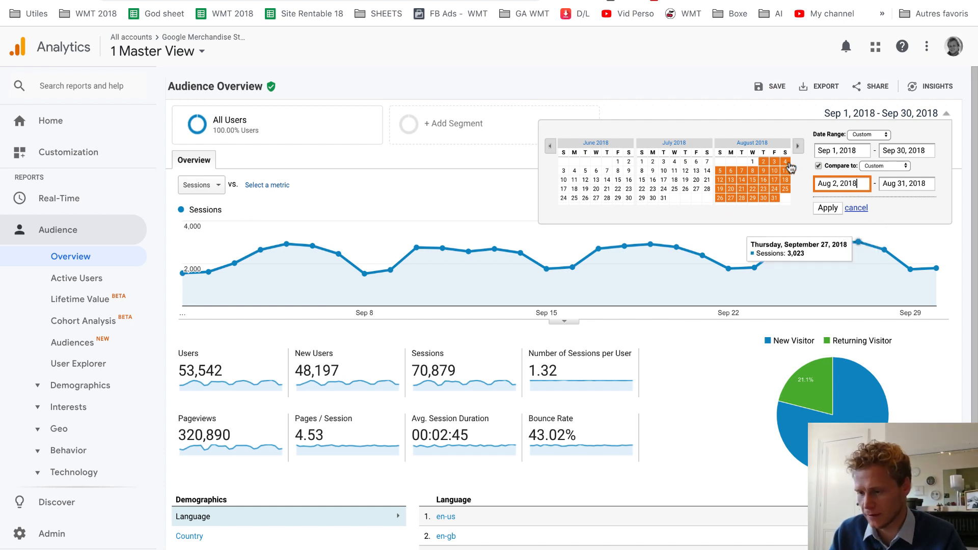
{"action": "left_click", "coordinate": [753, 162]}
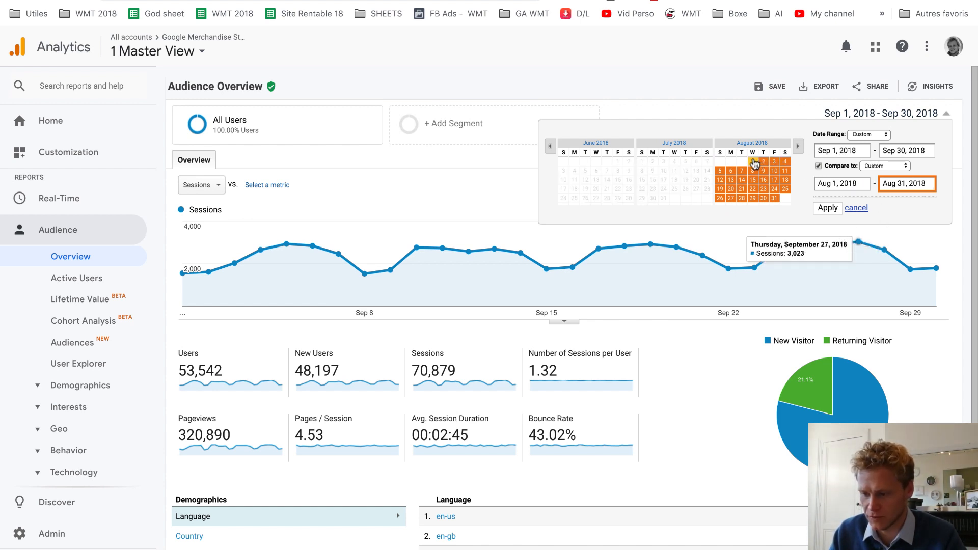
{"action": "left_click", "coordinate": [833, 210]}
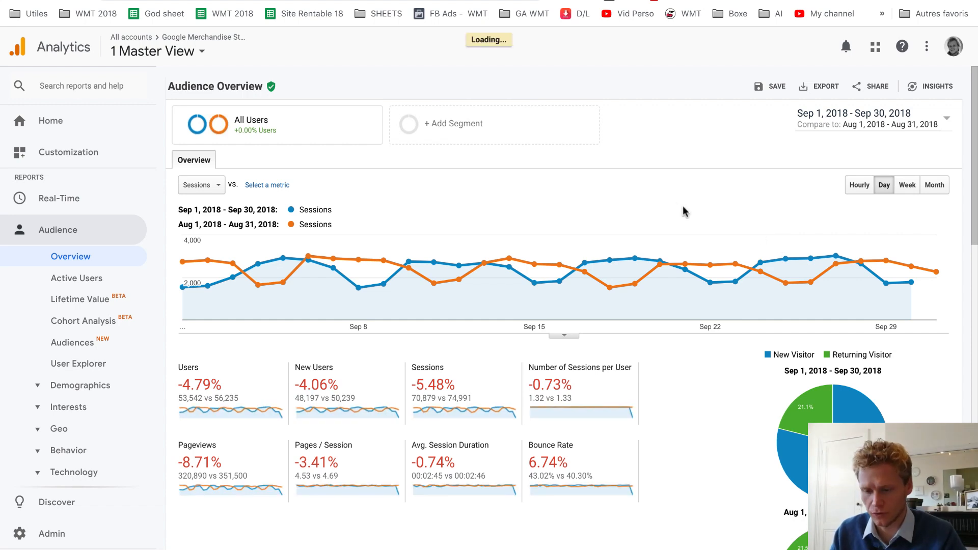
Step: Examine how sessions and users changed between the two periods in the chart and the Users metric
{"action": "mouse_move", "coordinate": [531, 249]}
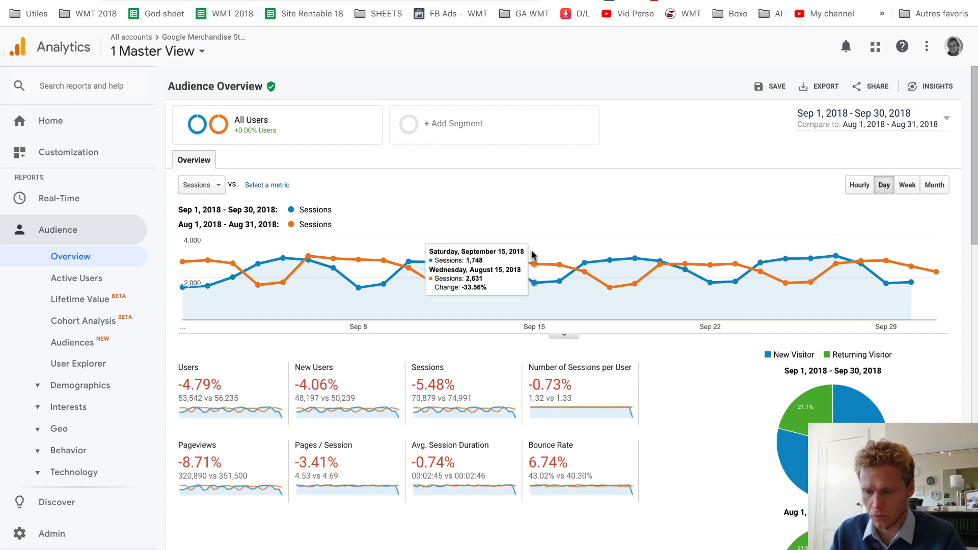
{"action": "scroll", "coordinate": [511, 182], "scroll_direction": "down", "scroll_amount": 2}
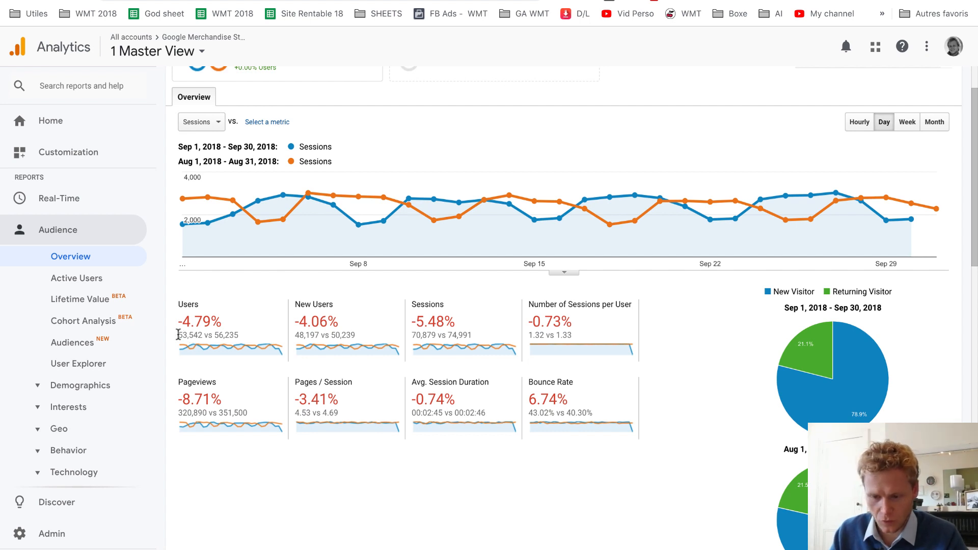
{"action": "left_click_drag", "start_coordinate": [178, 334], "coordinate": [243, 337]}
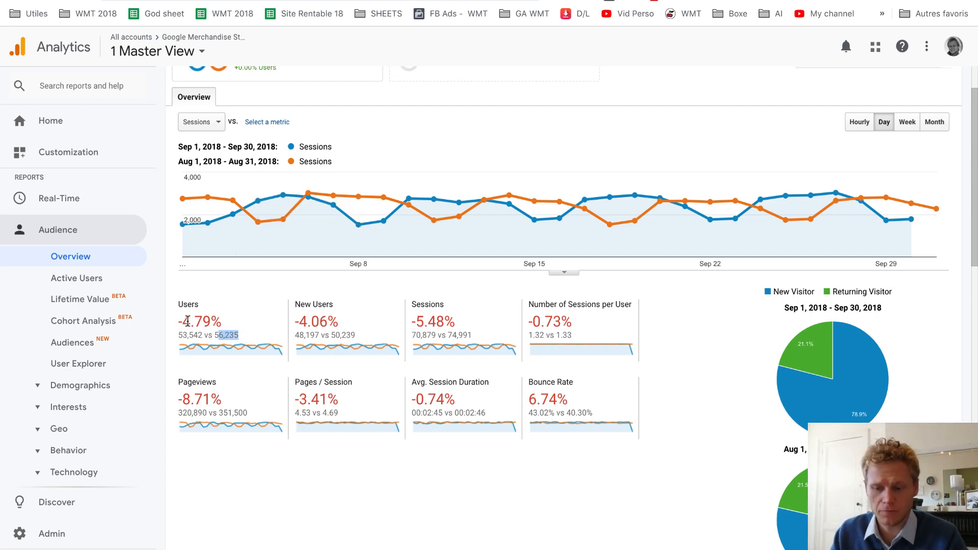
{"action": "left_click_drag", "start_coordinate": [200, 305], "coordinate": [184, 306]}
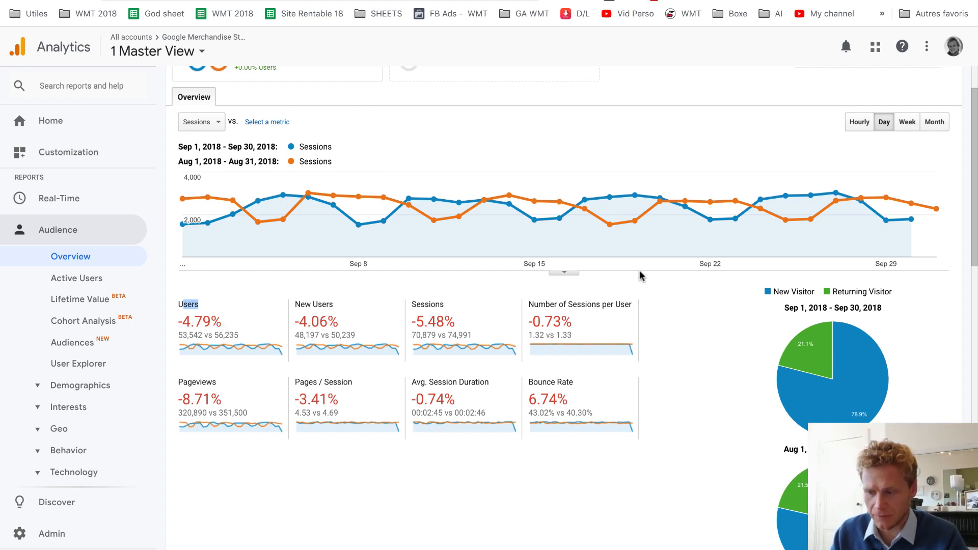
Step: Reset the comparison to the previous period, Aug 2, 2018 - Aug 31, 2018, and apply it
{"action": "scroll", "coordinate": [764, 203], "scroll_direction": "up", "scroll_amount": 2}
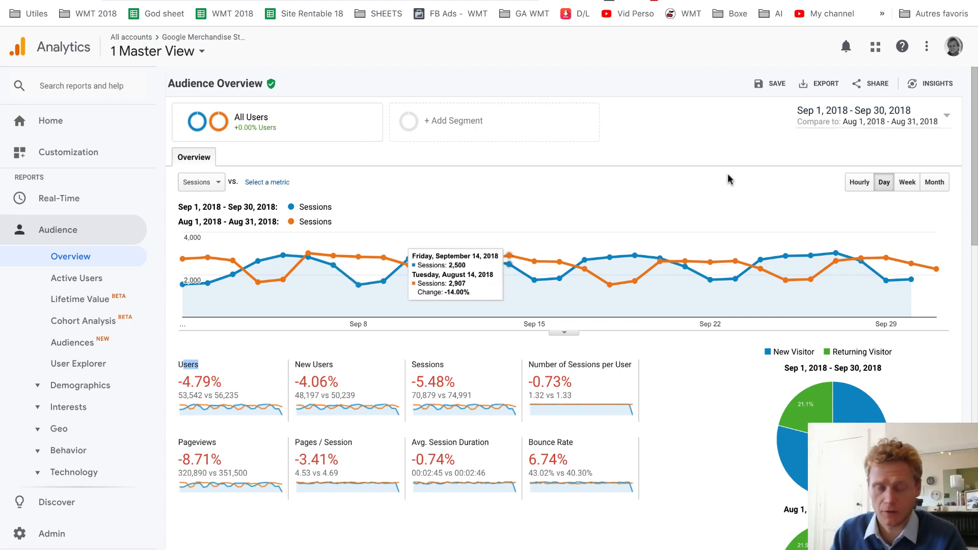
{"action": "left_click", "coordinate": [910, 125]}
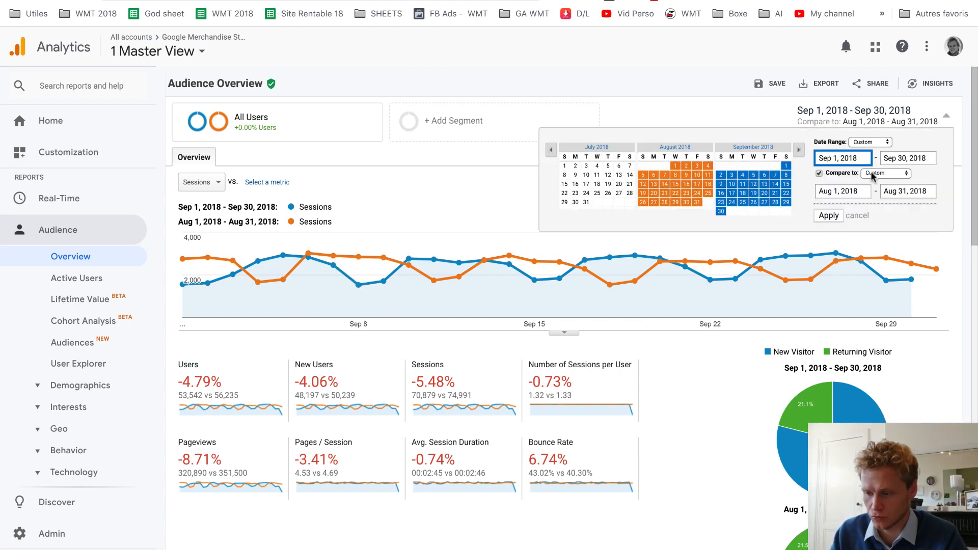
{"action": "left_click", "coordinate": [819, 173]}
{"action": "left_click", "coordinate": [820, 174]}
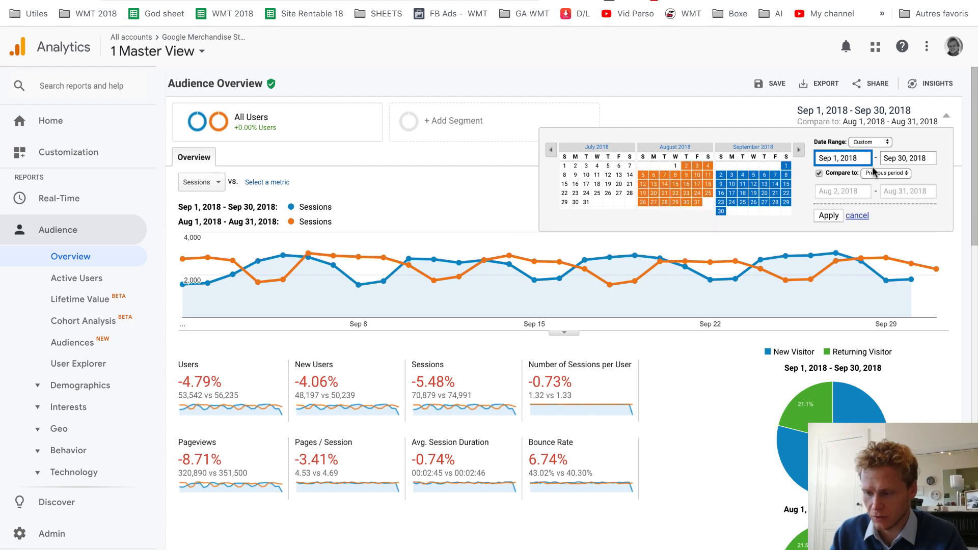
{"action": "left_click", "coordinate": [829, 216]}
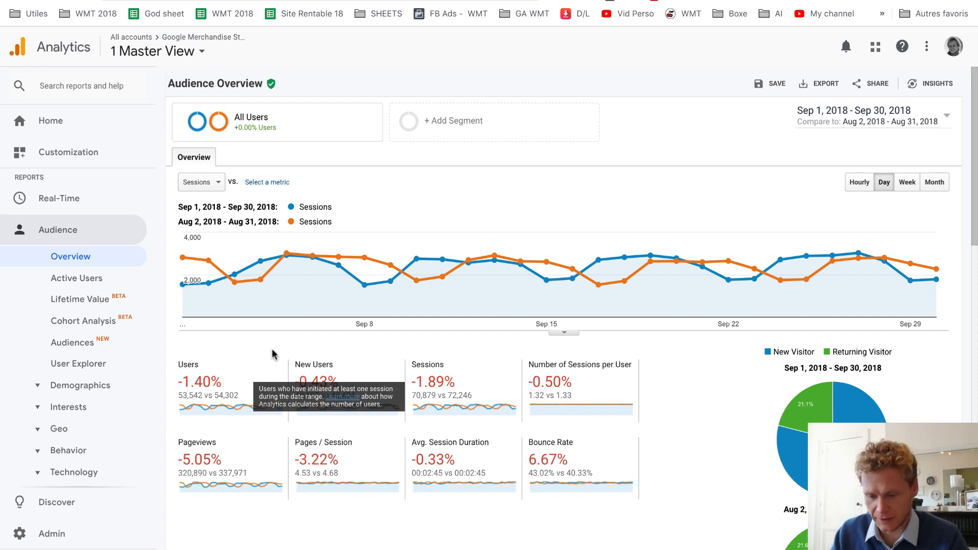
Step: Examine the two periods' Sessions figures and the percentage changes in Sessions and New Users
{"action": "scroll", "coordinate": [273, 354], "scroll_direction": "down", "scroll_amount": 1}
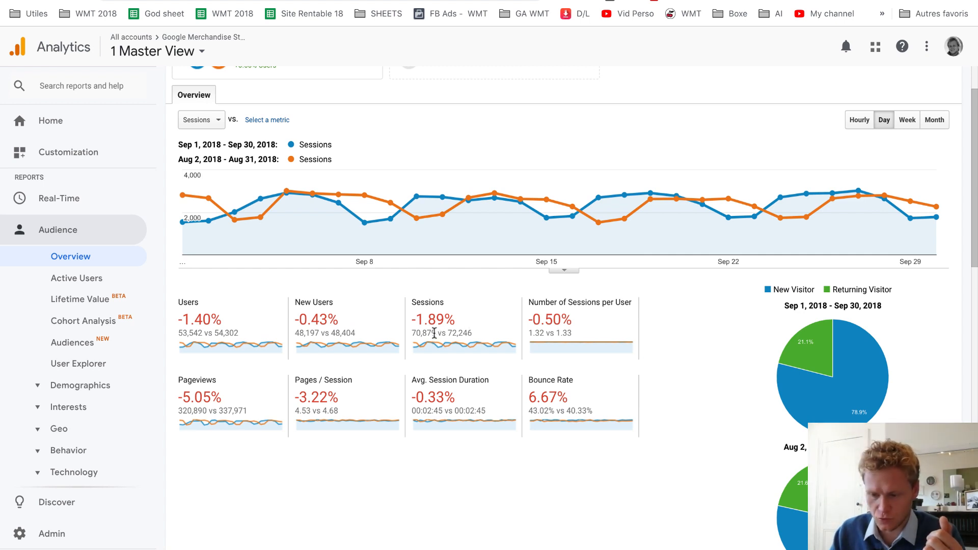
{"action": "left_click_drag", "start_coordinate": [436, 334], "coordinate": [415, 334]}
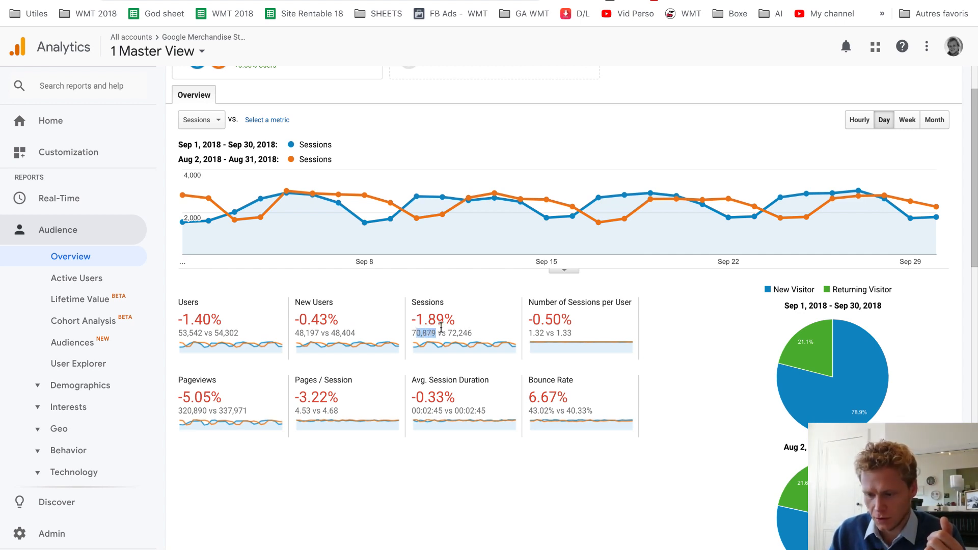
{"action": "left_click_drag", "start_coordinate": [449, 334], "coordinate": [475, 332]}
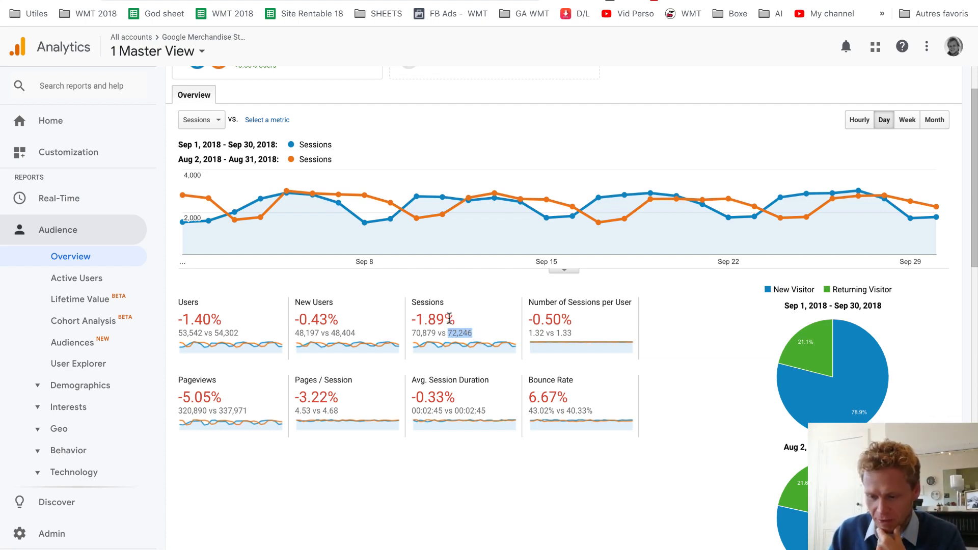
{"action": "left_click_drag", "start_coordinate": [455, 319], "coordinate": [415, 318]}
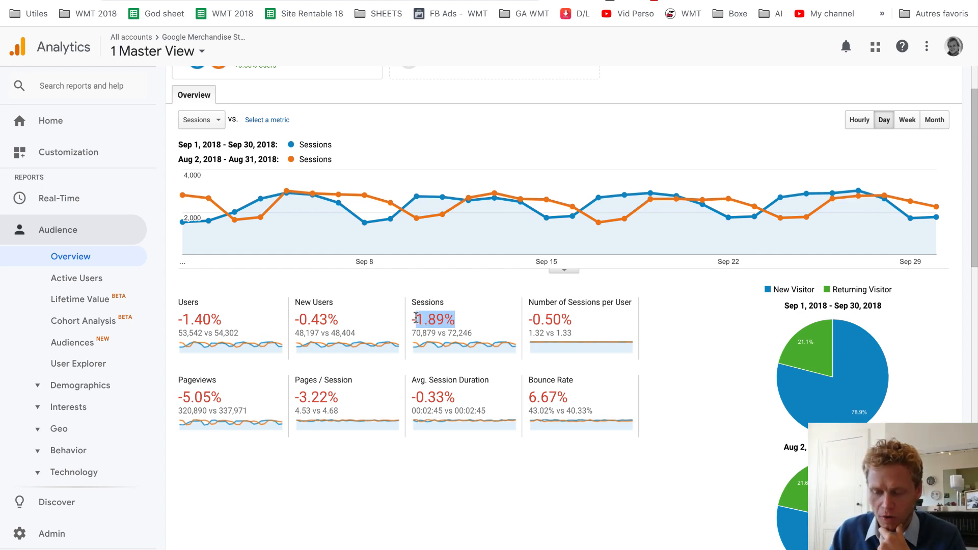
{"action": "left_click_drag", "start_coordinate": [339, 320], "coordinate": [300, 319]}
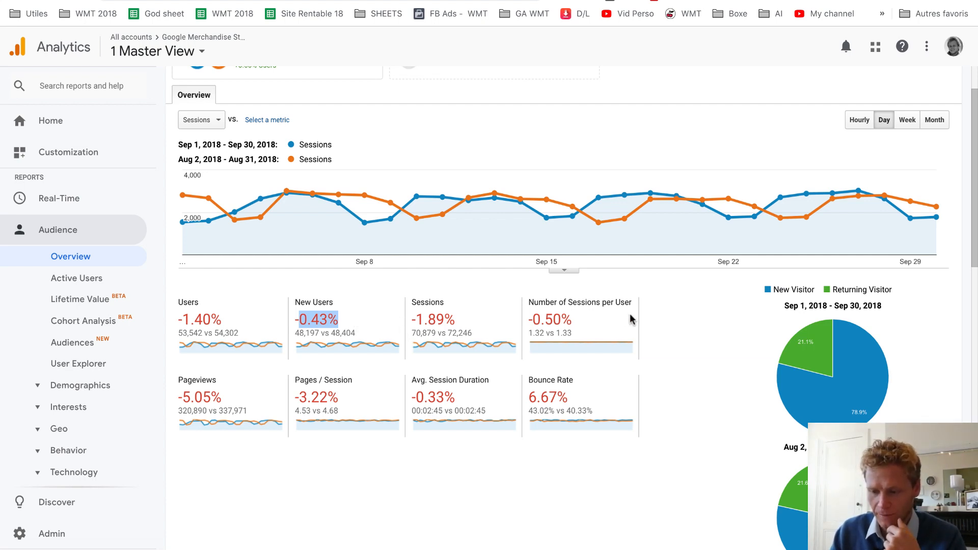
{"action": "left_click", "coordinate": [655, 319]}
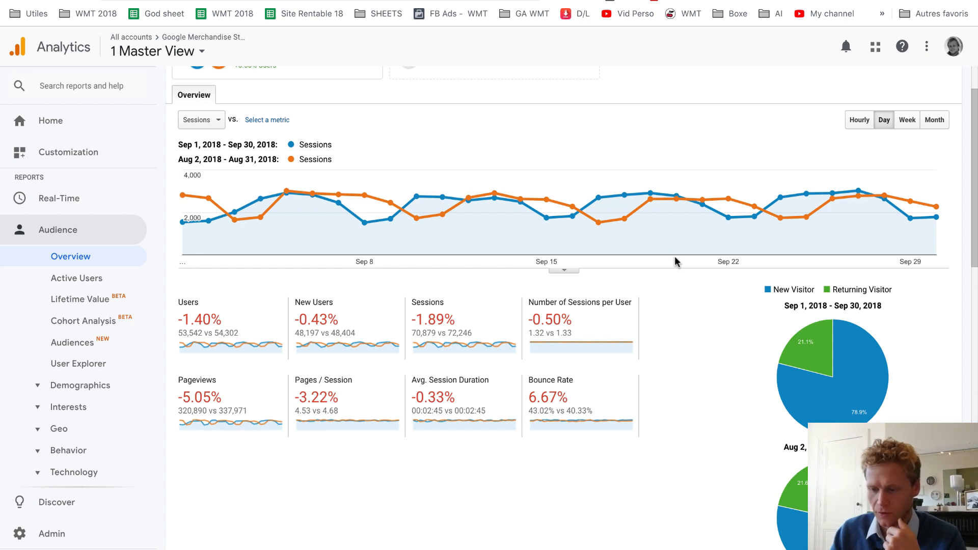
Step: Turn off the period comparison and apply only the Sep 1, 2018 - Sep 30, 2018 date range
{"action": "scroll", "coordinate": [678, 257], "scroll_direction": "up", "scroll_amount": 2}
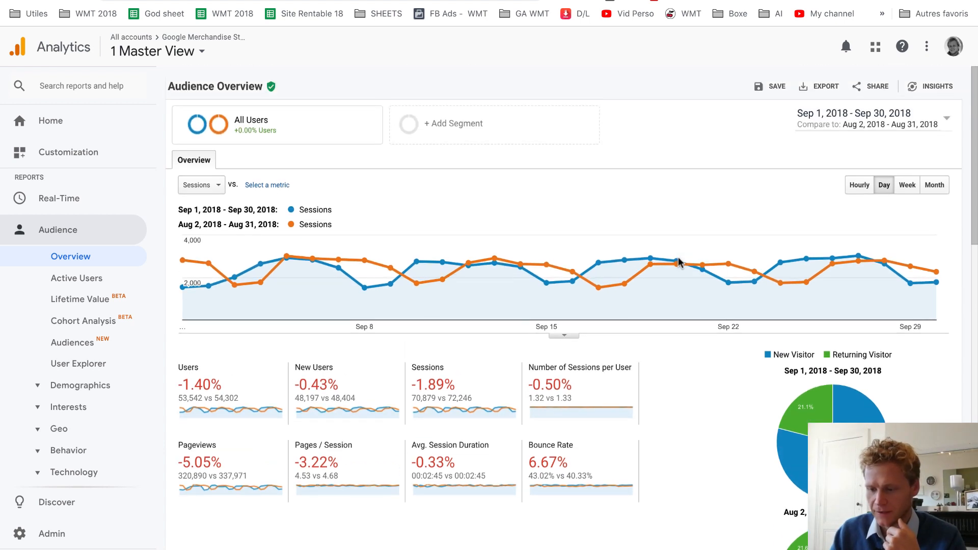
{"action": "left_click", "coordinate": [902, 124]}
{"action": "left_click", "coordinate": [819, 176]}
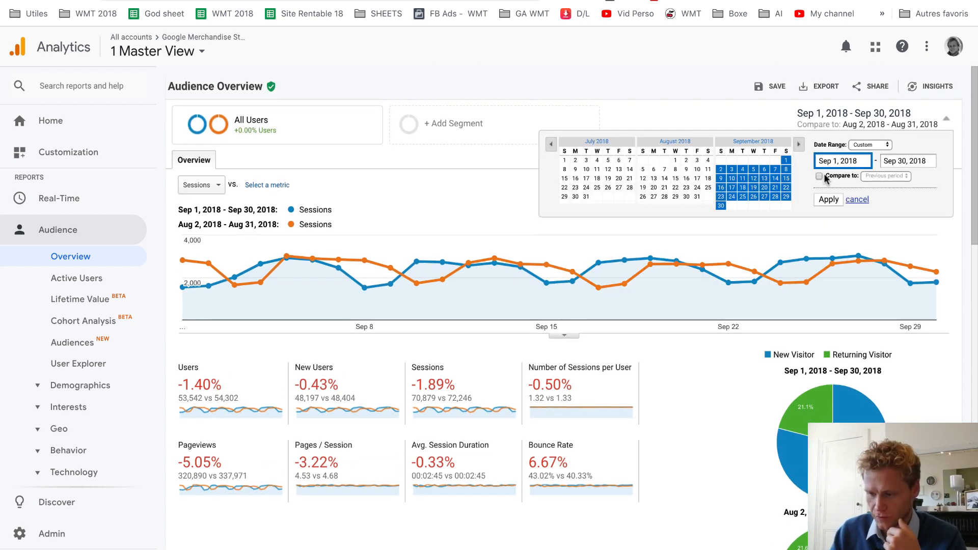
{"action": "left_click", "coordinate": [819, 201]}
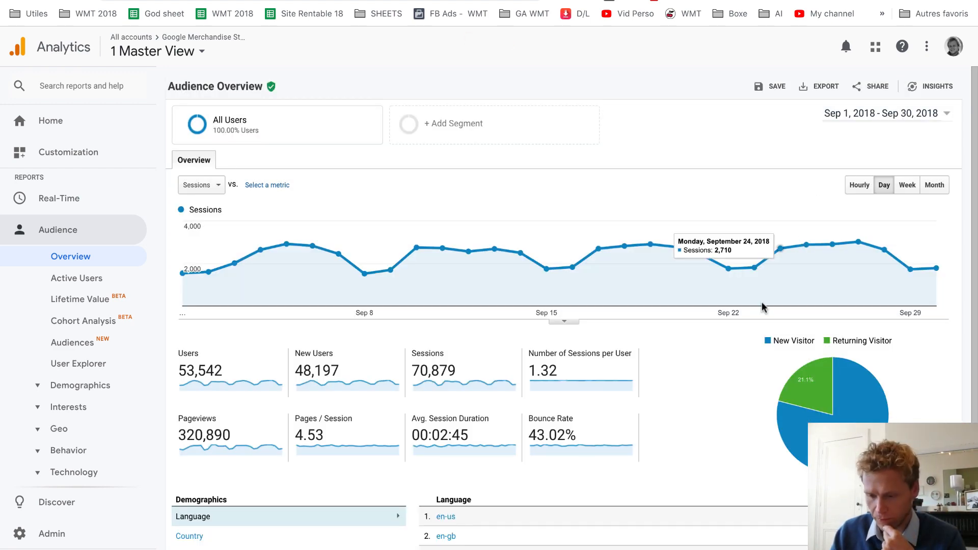
Step: Examine Number of Sessions per User, Sessions, Pageviews and Pages / Session, relating total pageviews to sessions
{"action": "scroll", "coordinate": [738, 335], "scroll_direction": "down", "scroll_amount": 2}
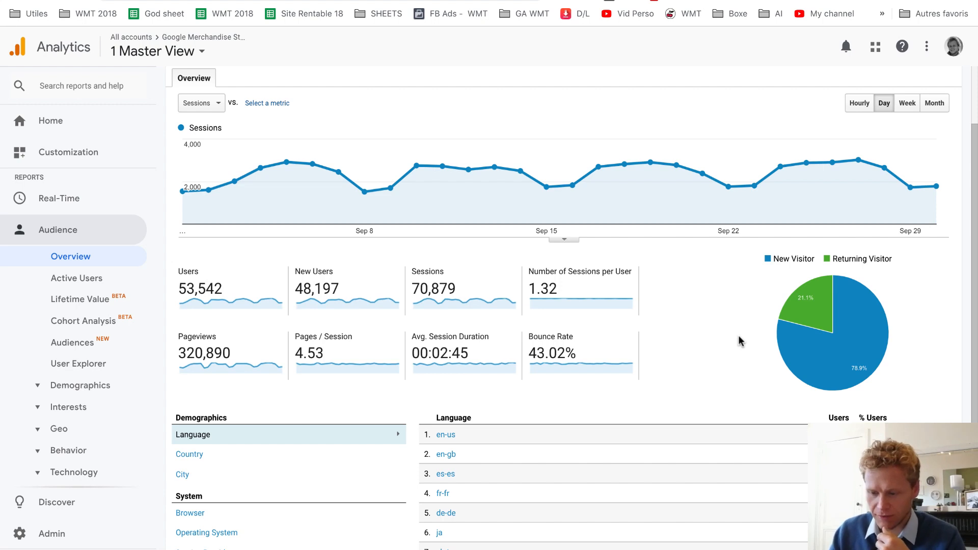
{"action": "mouse_move", "coordinate": [584, 275]}
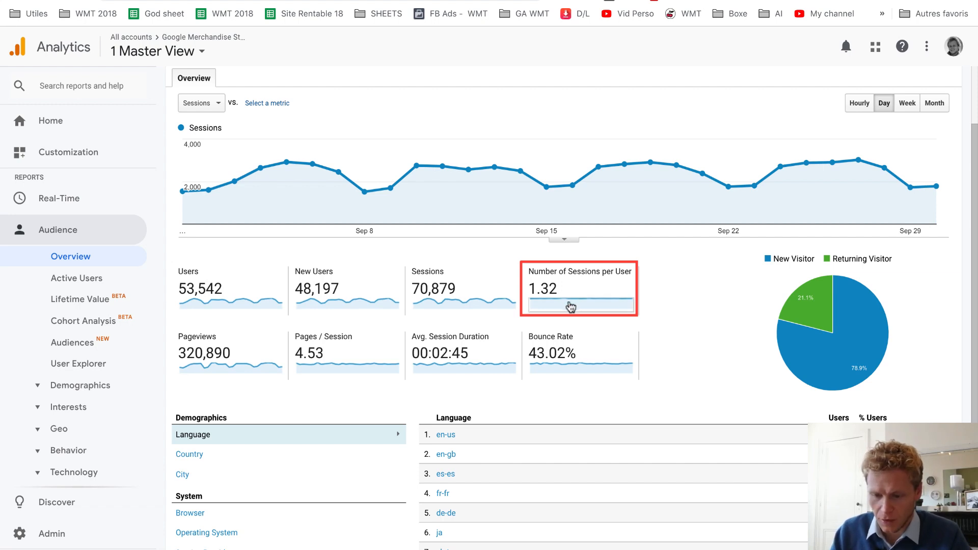
{"action": "mouse_move", "coordinate": [197, 342]}
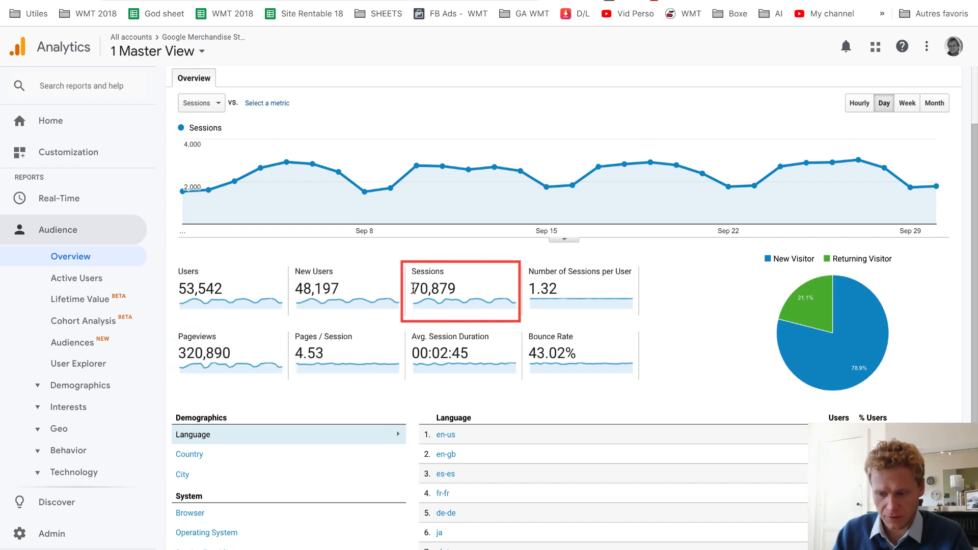
{"action": "left_click_drag", "start_coordinate": [411, 288], "coordinate": [453, 288]}
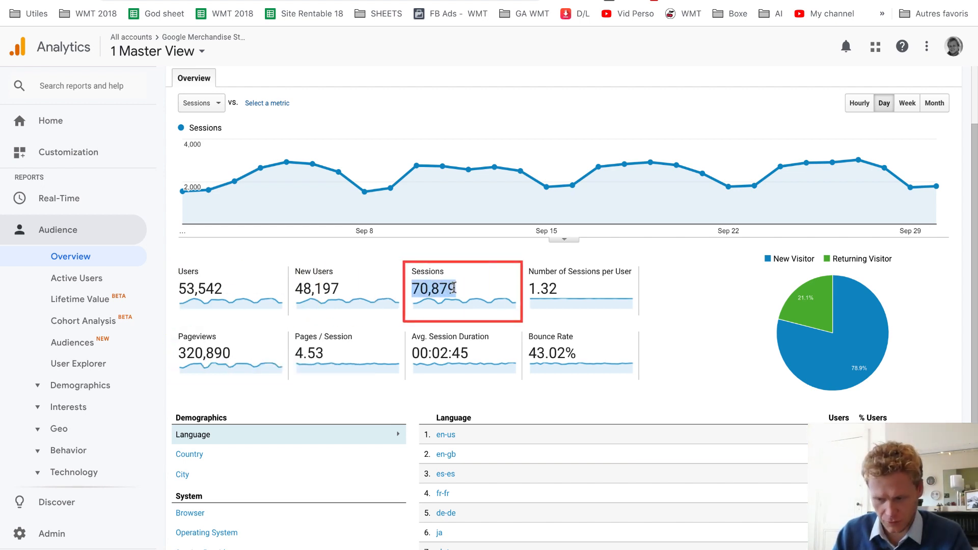
{"action": "left_click_drag", "start_coordinate": [570, 288], "coordinate": [532, 289]}
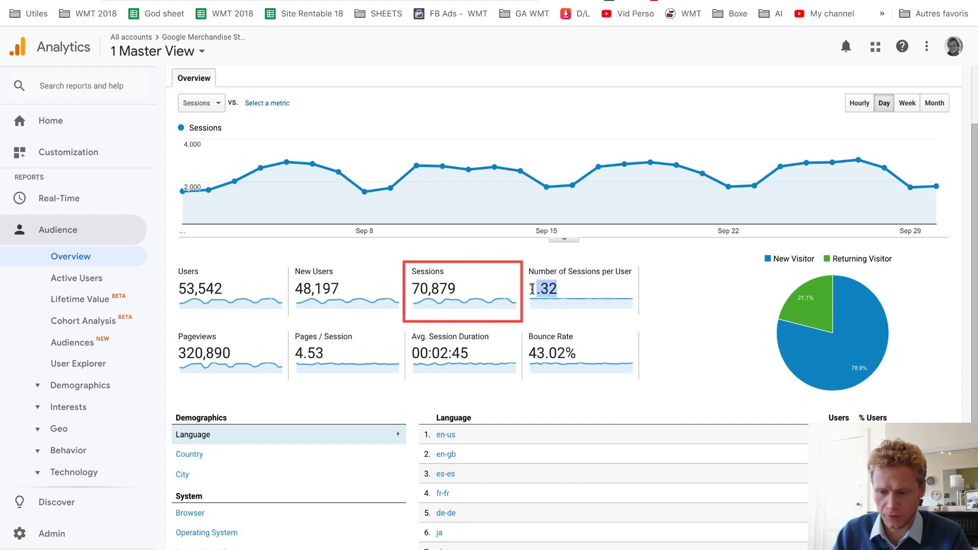
{"action": "left_click_drag", "start_coordinate": [452, 291], "coordinate": [411, 288]}
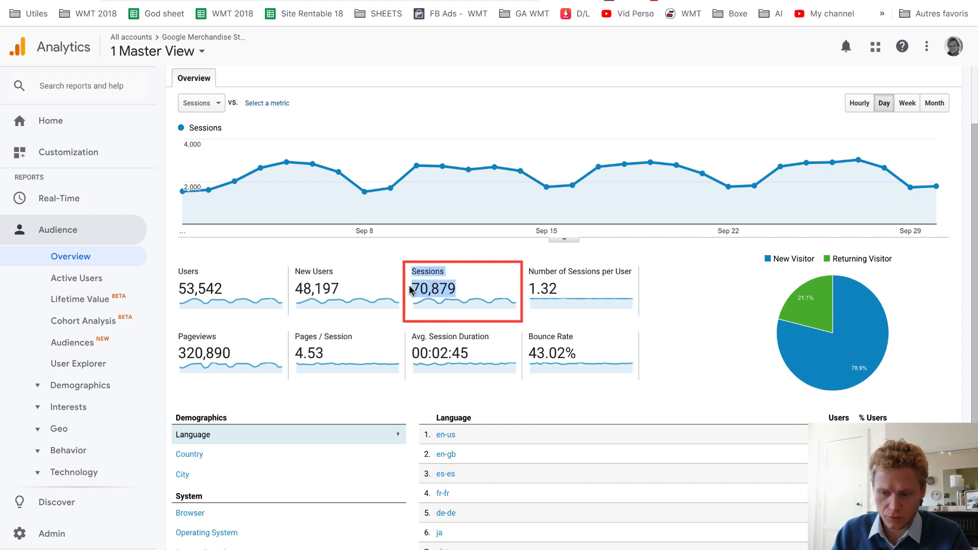
{"action": "left_click_drag", "start_coordinate": [233, 355], "coordinate": [172, 353]}
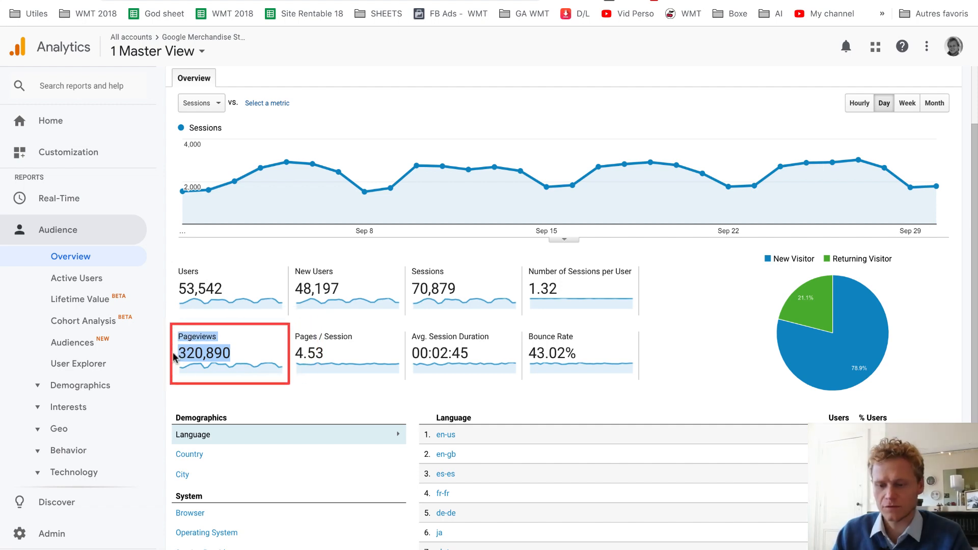
{"action": "double_click", "coordinate": [431, 285]}
{"action": "left_click_drag", "start_coordinate": [324, 353], "coordinate": [297, 351]}
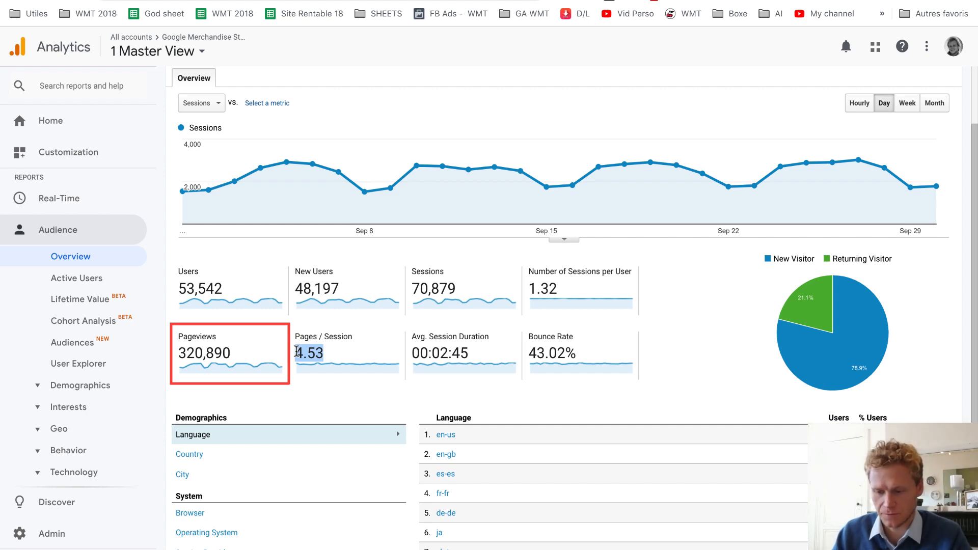
{"action": "left_click", "coordinate": [415, 288]}
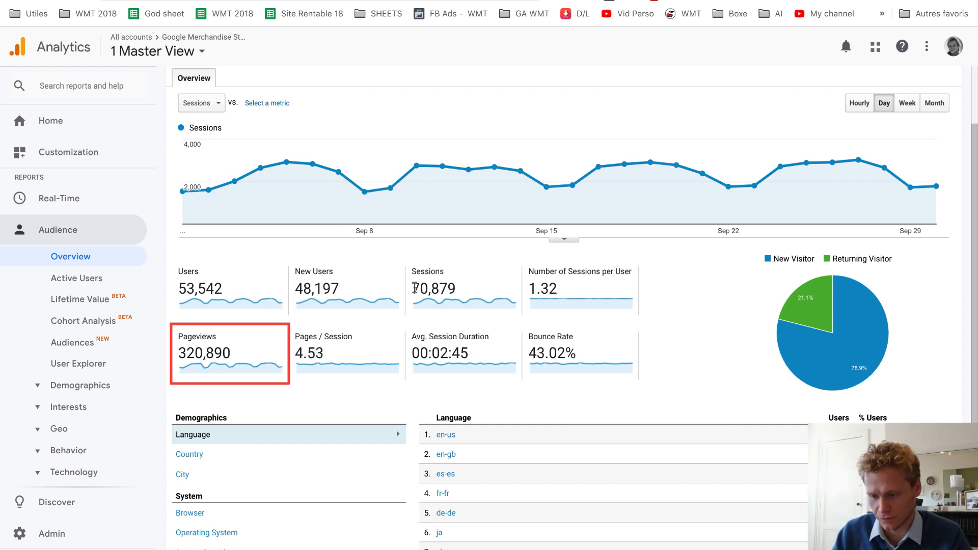
{"action": "left_click_drag", "start_coordinate": [416, 288], "coordinate": [434, 289]}
{"action": "left_click", "coordinate": [243, 355]}
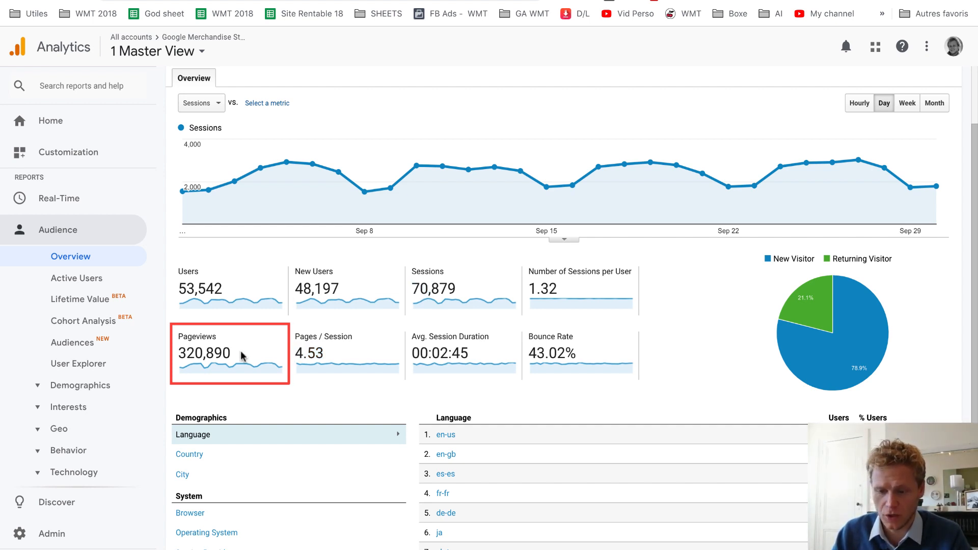
Step: Examine the Pageviews, Pages / Session, Bounce Rate and Avg. Session Duration figures for the selected period
{"action": "left_click_drag", "start_coordinate": [243, 356], "coordinate": [176, 337]}
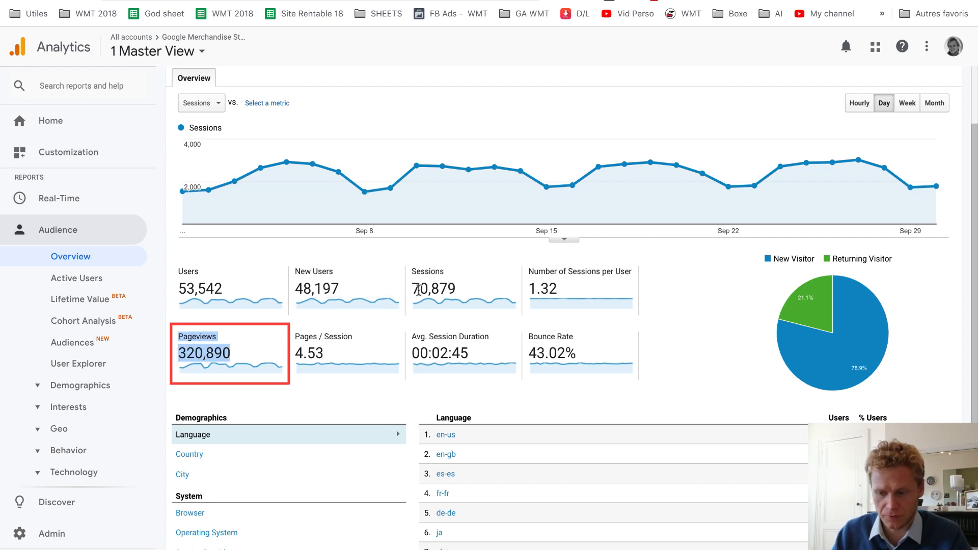
{"action": "left_click_drag", "start_coordinate": [346, 352], "coordinate": [298, 346]}
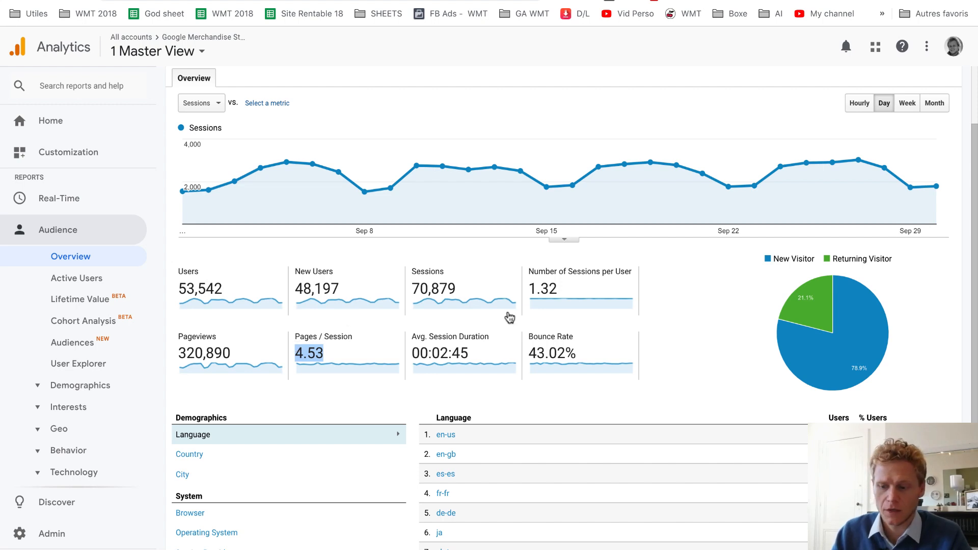
{"action": "left_click", "coordinate": [658, 335]}
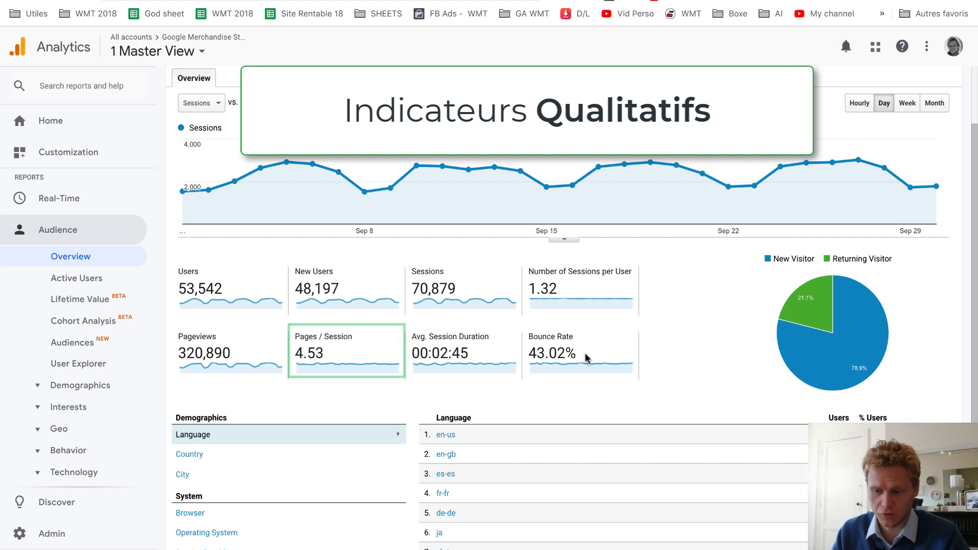
{"action": "left_click_drag", "start_coordinate": [585, 354], "coordinate": [529, 353]}
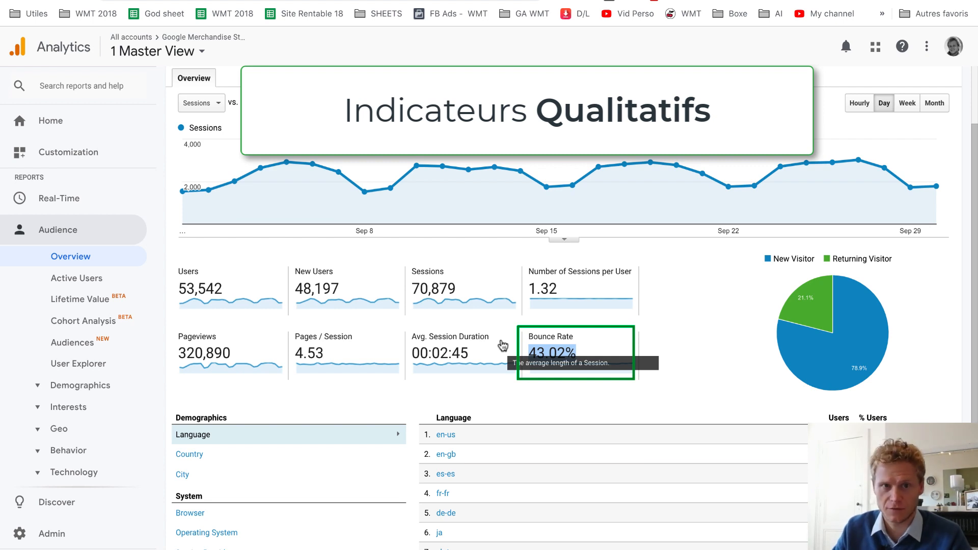
{"action": "double_click", "coordinate": [539, 349]}
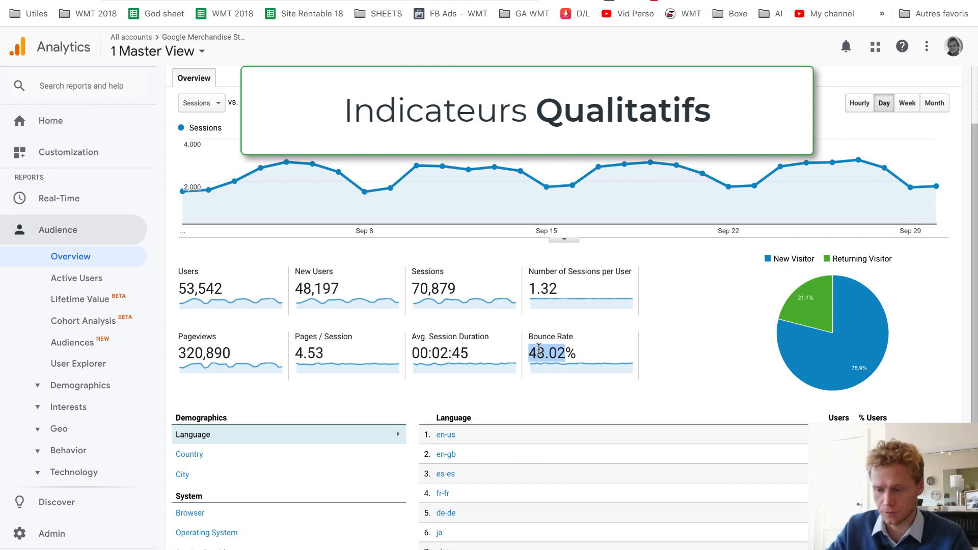
{"action": "left_click_drag", "start_coordinate": [479, 354], "coordinate": [411, 354]}
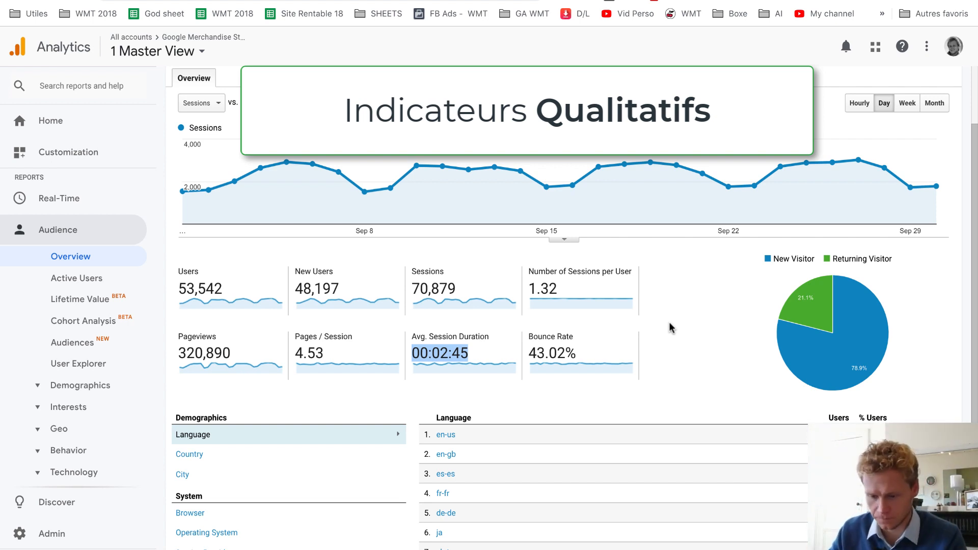
{"action": "left_click", "coordinate": [672, 328]}
Step: Extend the report's date range to Jan 1, 2016 - Sep 30, 2018 and apply it
{"action": "scroll", "coordinate": [671, 328], "scroll_direction": "up", "scroll_amount": 2}
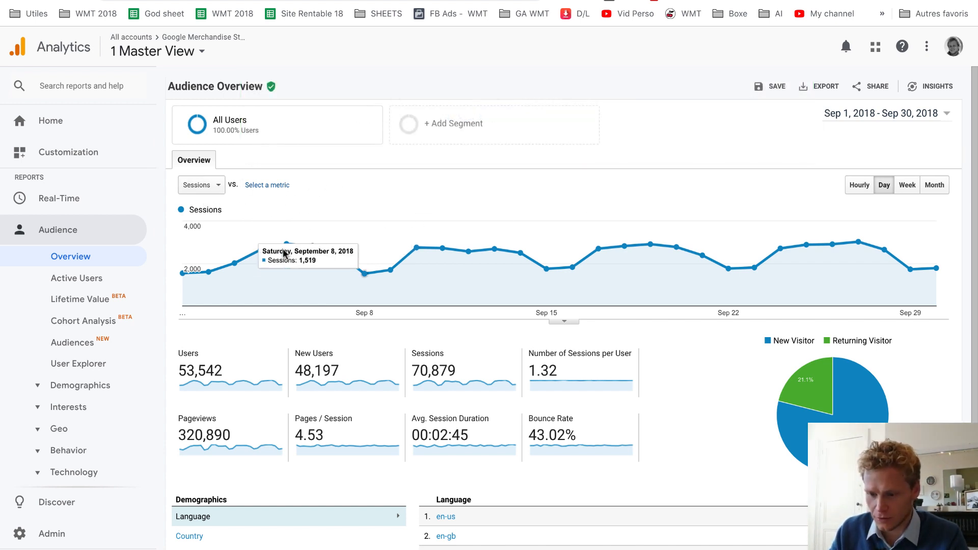
{"action": "left_click", "coordinate": [850, 114]}
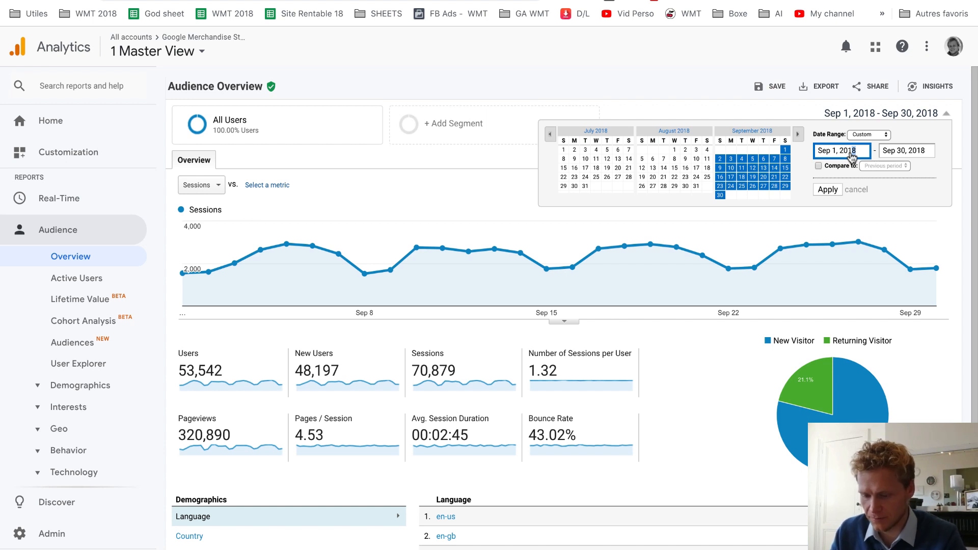
{"action": "key", "text": "BackSpace"}
{"action": "type", "text": "6"}
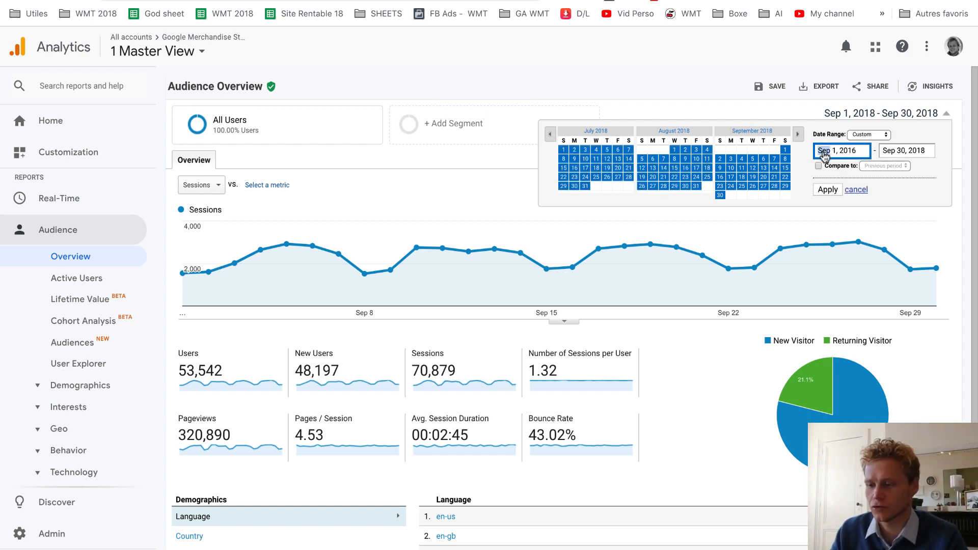
{"action": "type", "text": "Jan"}
{"action": "key", "text": "Tab"}
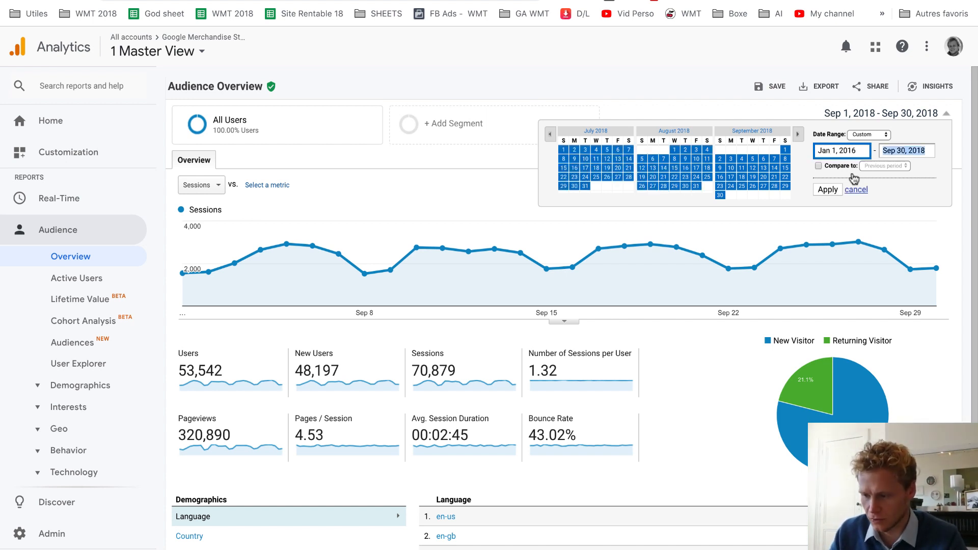
{"action": "left_click", "coordinate": [829, 193]}
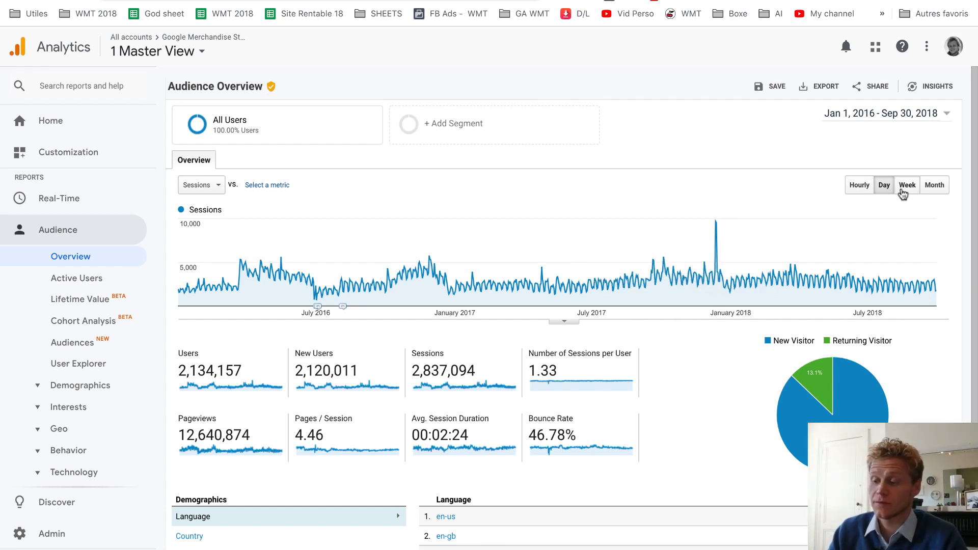
Step: Plot the Sessions chart by month and inspect the July 2016 low and the November 2016 peak
{"action": "left_click", "coordinate": [930, 190]}
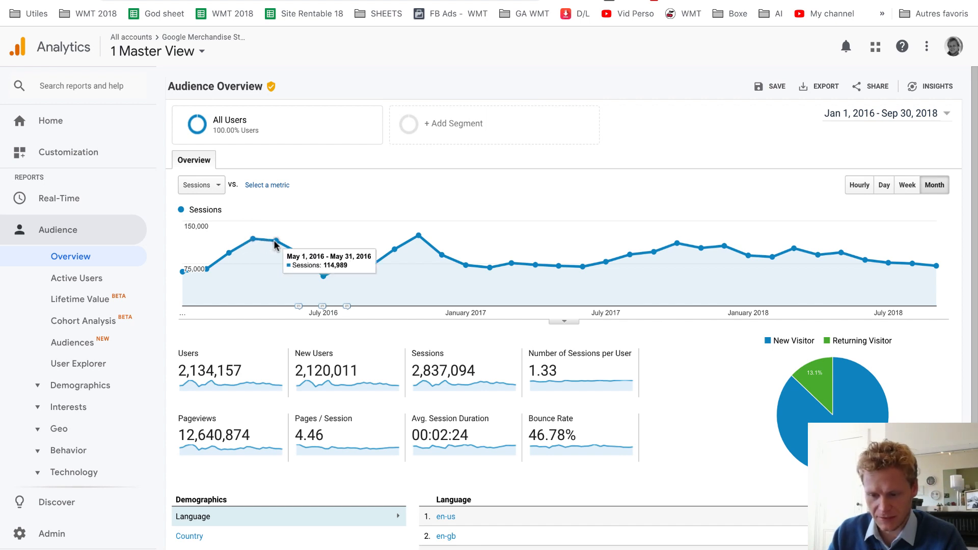
{"action": "mouse_move", "coordinate": [324, 277]}
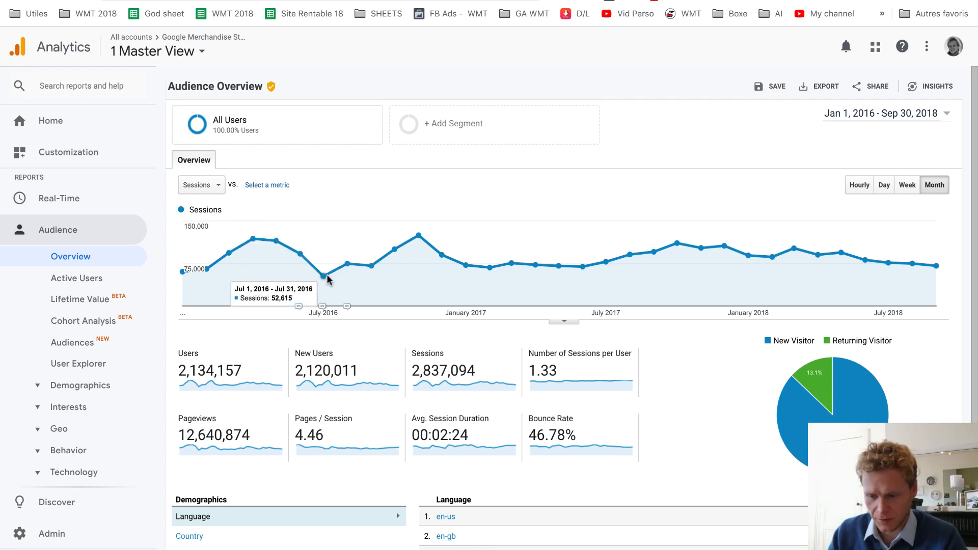
{"action": "mouse_move", "coordinate": [418, 241]}
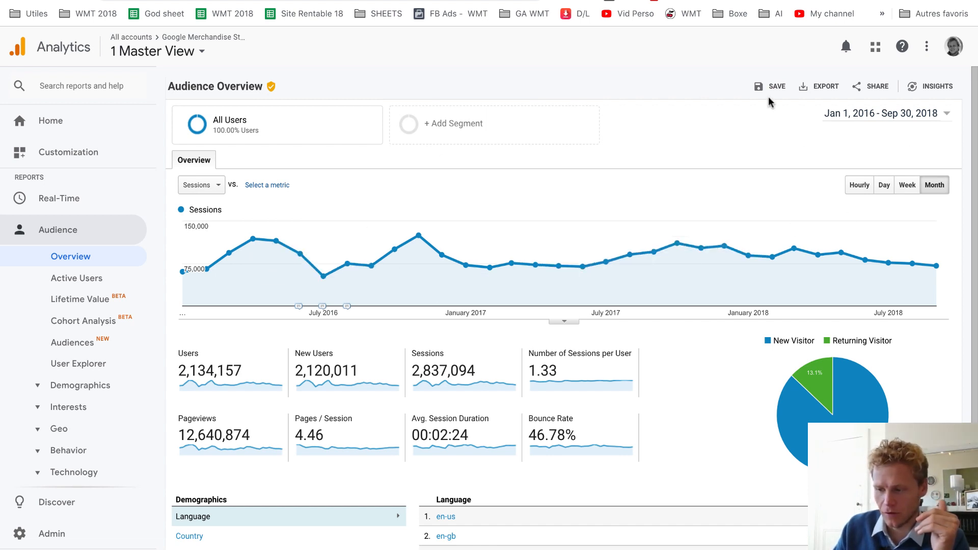
Step: Set the date range's end to Dec 31, 2016, keeping the Jan 1, 2016 start, and apply it
{"action": "left_click", "coordinate": [863, 112]}
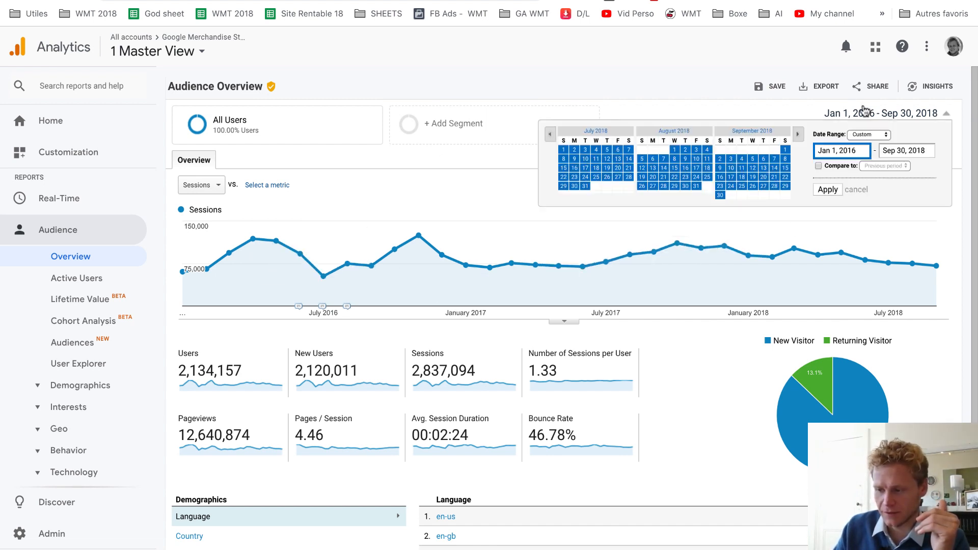
{"action": "left_click", "coordinate": [891, 154]}
{"action": "double_click", "coordinate": [891, 154]}
{"action": "type", "text": "Dec"}
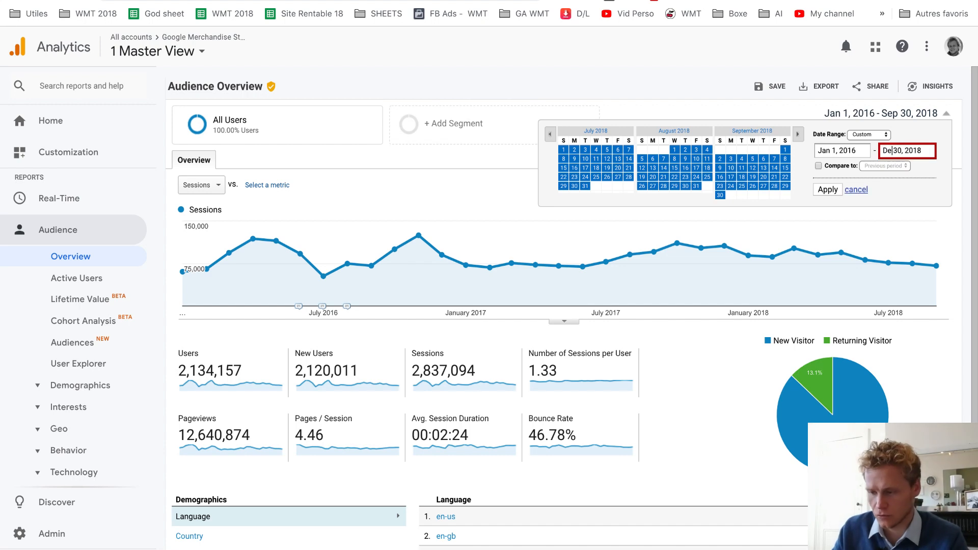
{"action": "left_click", "coordinate": [928, 155]}
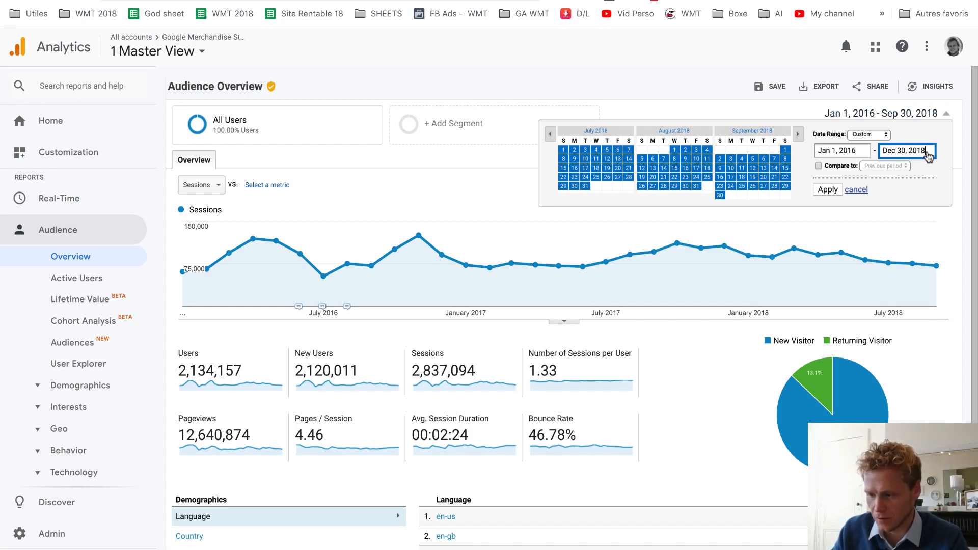
{"action": "key", "text": "BackSpace"}
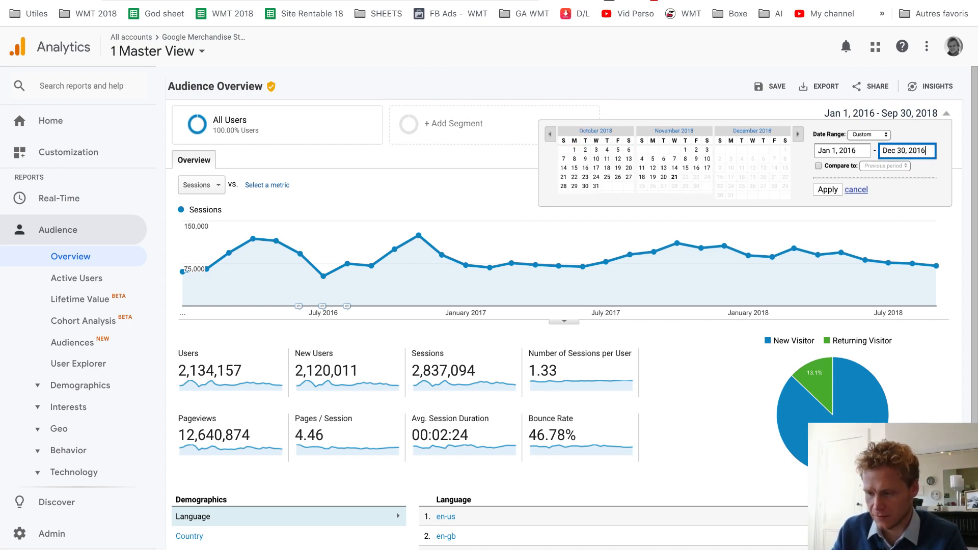
{"action": "type", "text": "6"}
{"action": "left_click", "coordinate": [905, 151]}
{"action": "key", "text": "BackSpace"}
{"action": "type", "text": "1"}
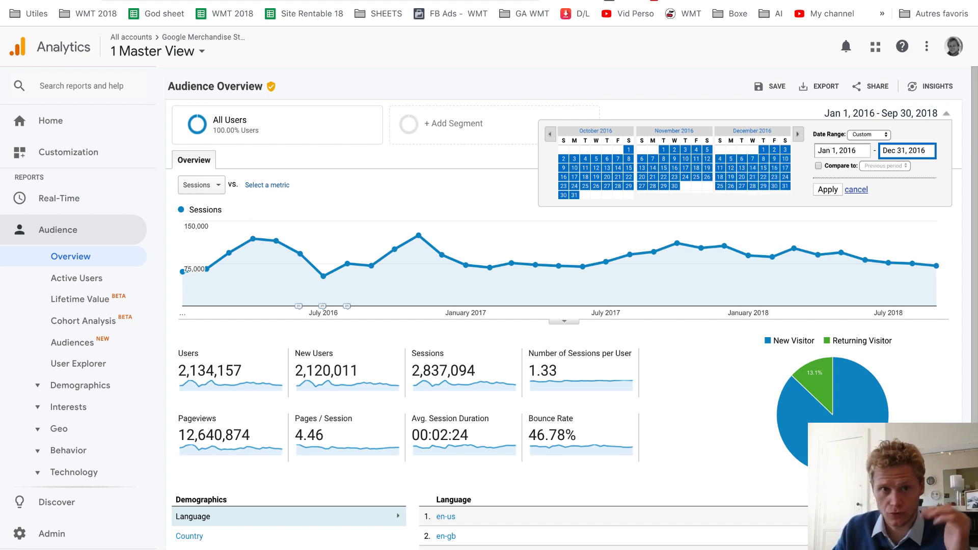
{"action": "left_click", "coordinate": [828, 190]}
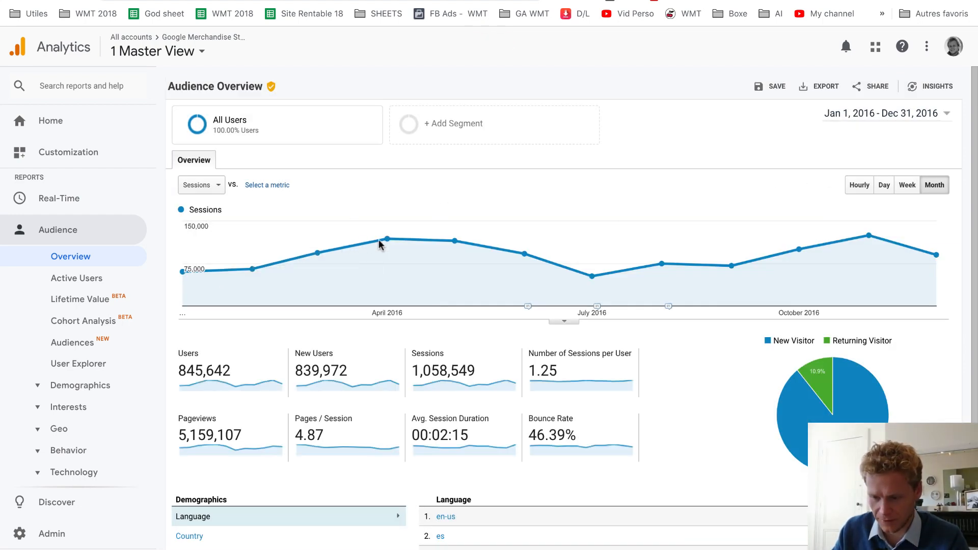
Step: Examine the monthly Sessions points across 2016 and collapse the Audience report list
{"action": "mouse_move", "coordinate": [384, 243]}
{"action": "mouse_move", "coordinate": [448, 243]}
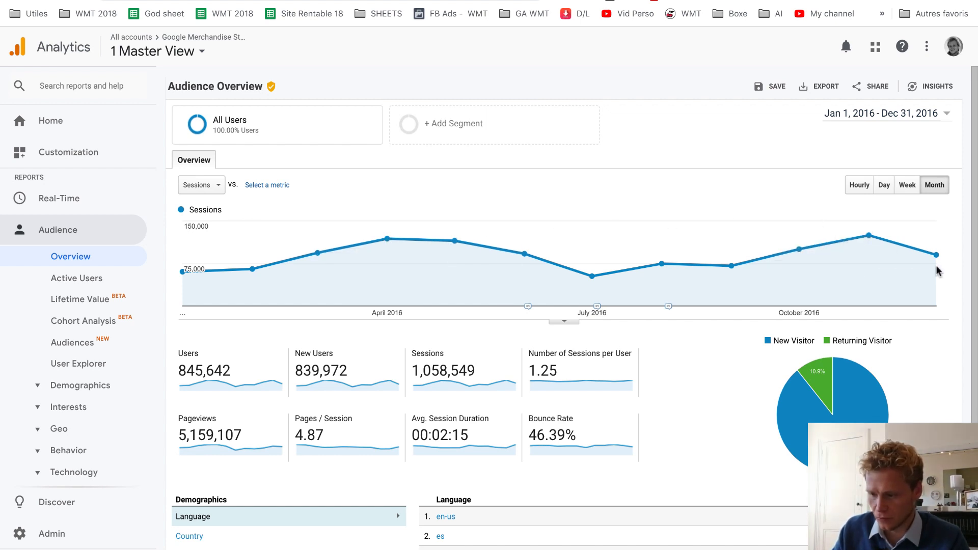
{"action": "mouse_move", "coordinate": [933, 260]}
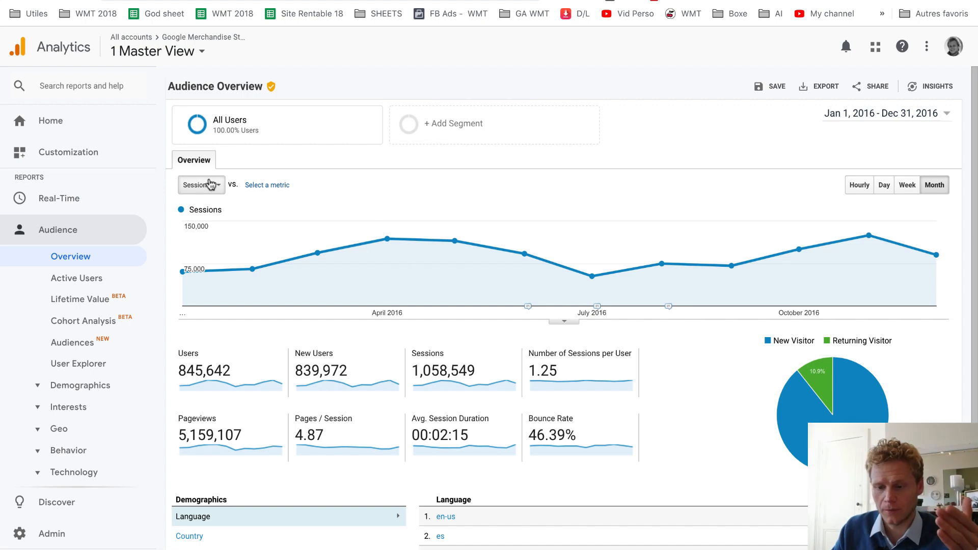
{"action": "left_click", "coordinate": [105, 229]}
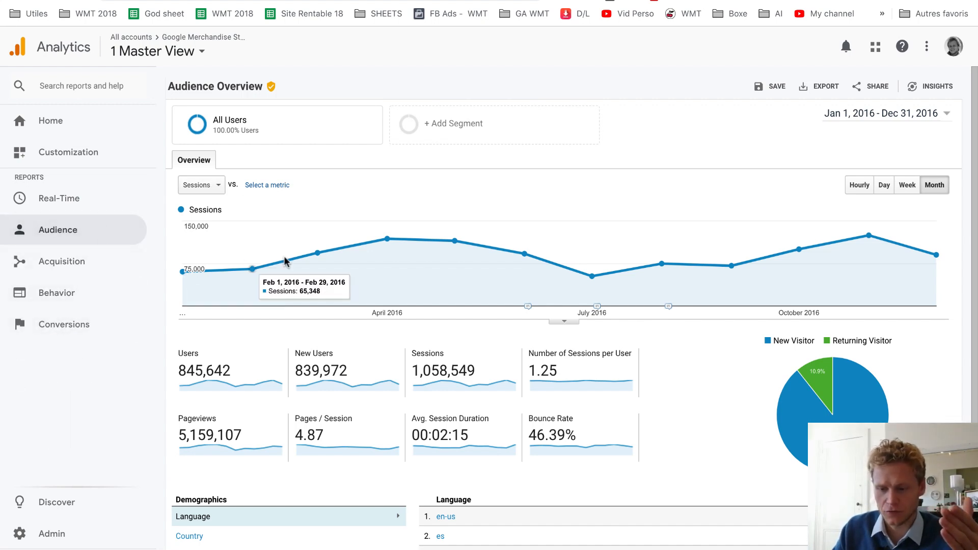
{"action": "mouse_move", "coordinate": [312, 261]}
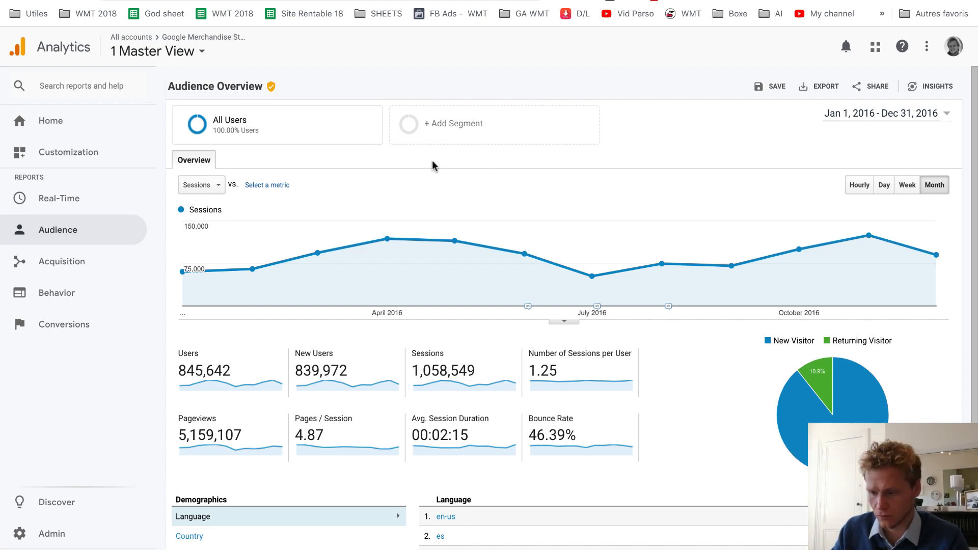
Step: Inspect the November 2016 sessions peak on the chart by month, by day and by hour
{"action": "mouse_move", "coordinate": [864, 233]}
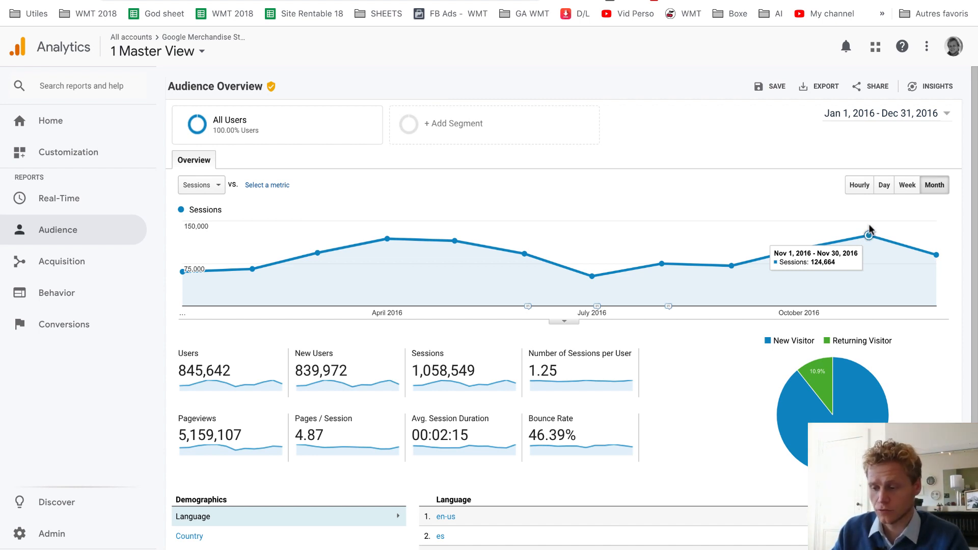
{"action": "left_click", "coordinate": [882, 188]}
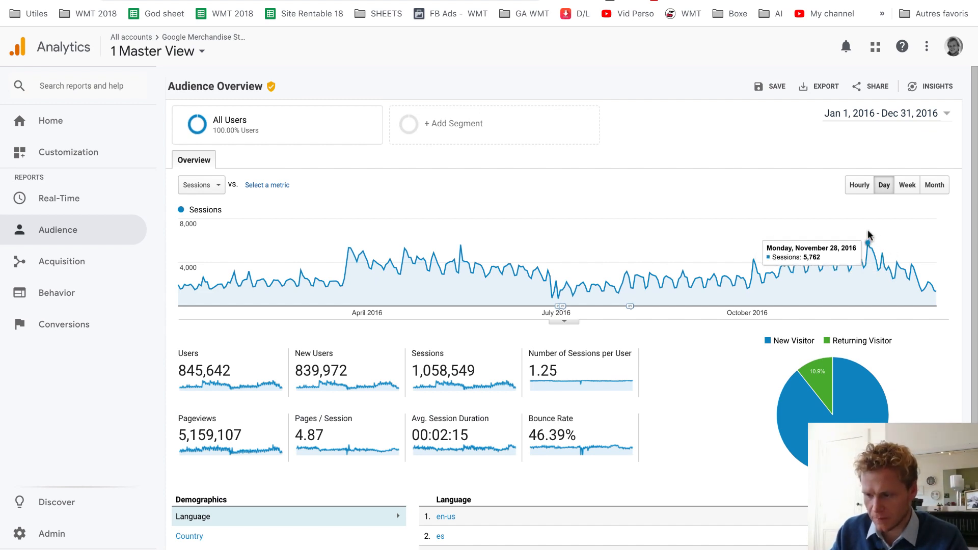
{"action": "left_click", "coordinate": [860, 186]}
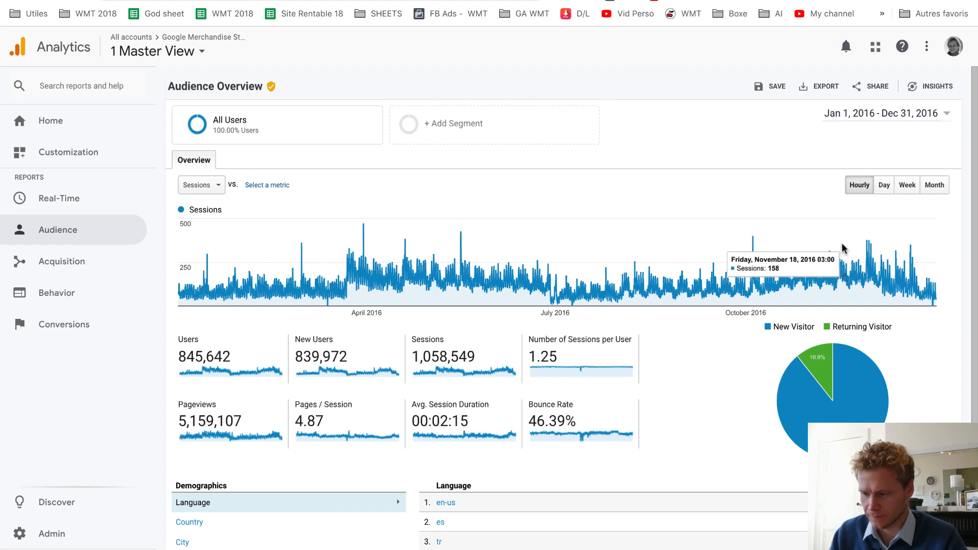
Step: Narrow the date range to Nov 1, 2016 - Nov 30, 2016 and plot the Sessions chart by day
{"action": "left_click", "coordinate": [872, 116]}
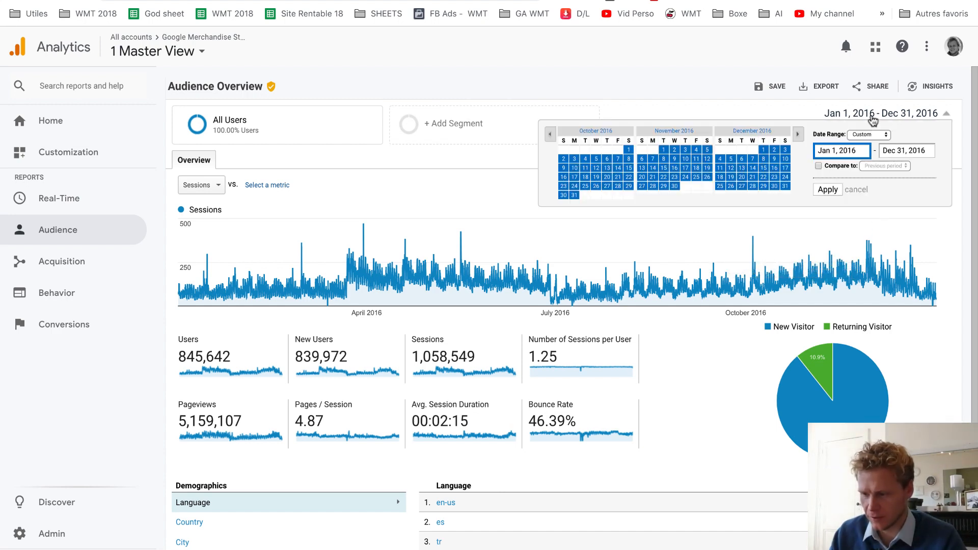
{"action": "left_click", "coordinate": [670, 131]}
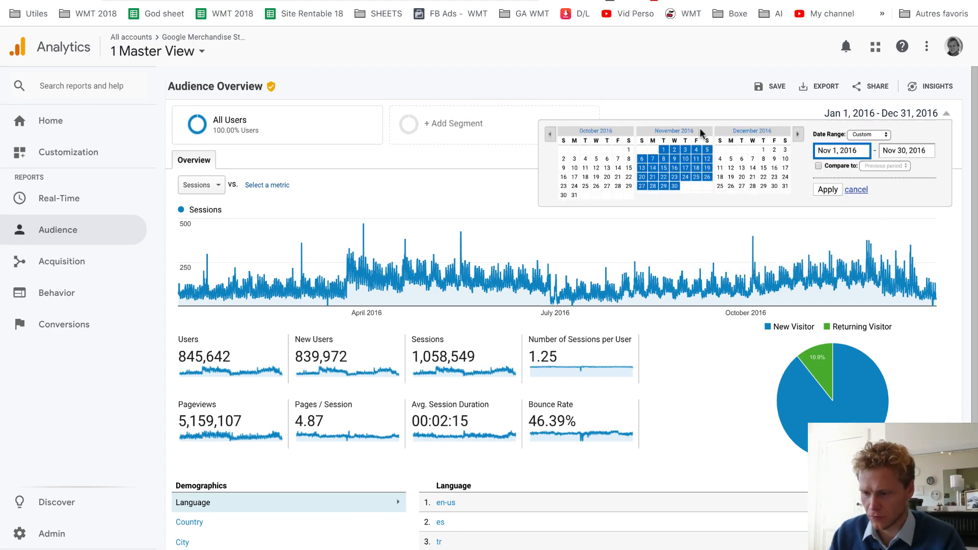
{"action": "left_click", "coordinate": [829, 190]}
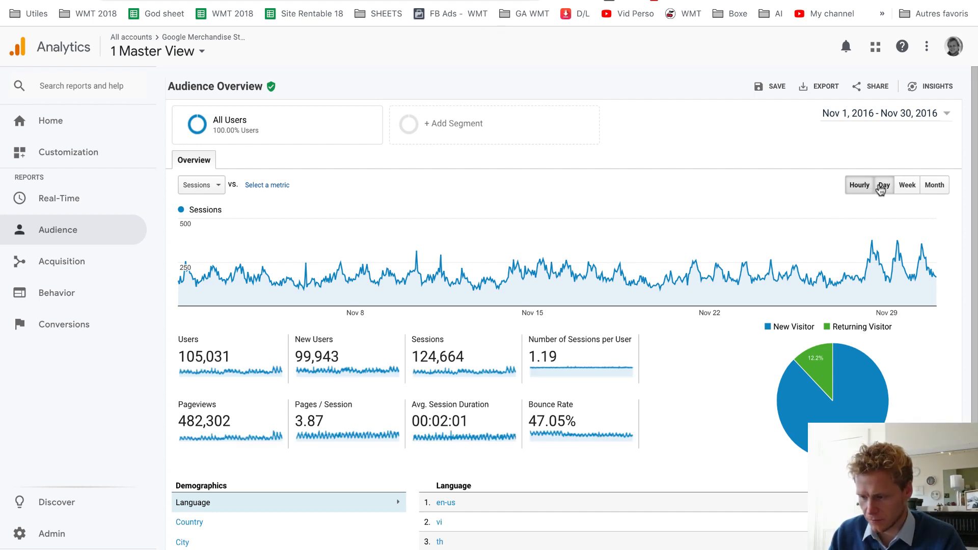
{"action": "left_click", "coordinate": [882, 186]}
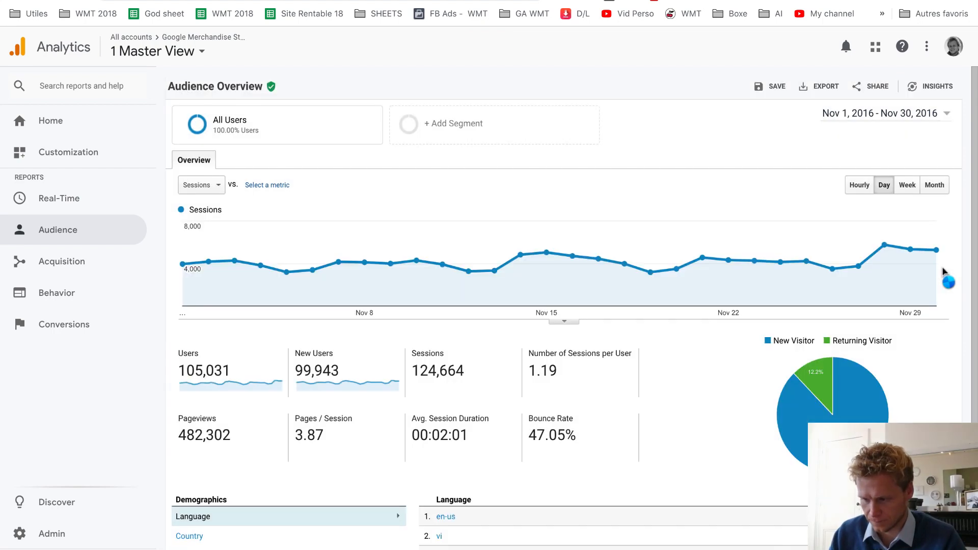
Step: Check the end-of-November peak on the chart and restrict the date range to the single day Nov 28, 2016
{"action": "mouse_move", "coordinate": [888, 251]}
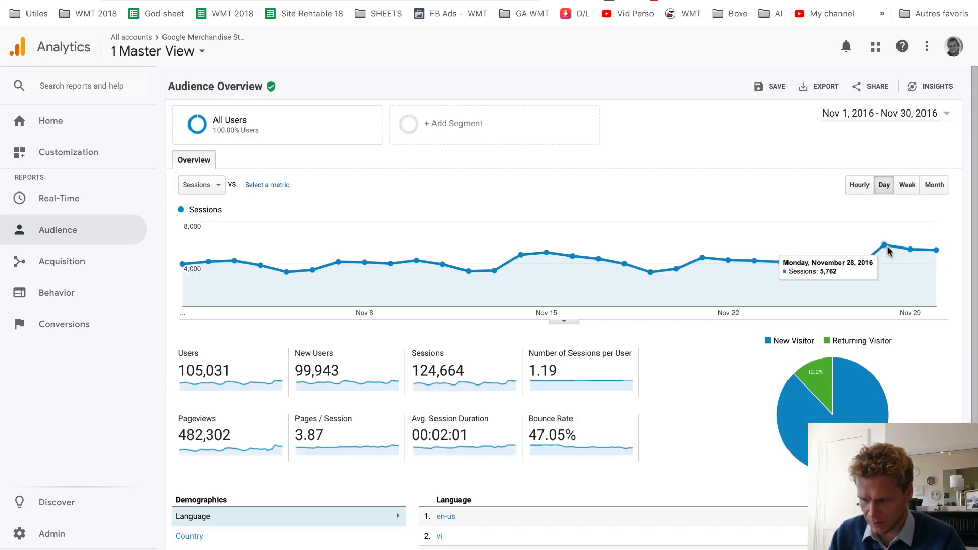
{"action": "left_click", "coordinate": [879, 113]}
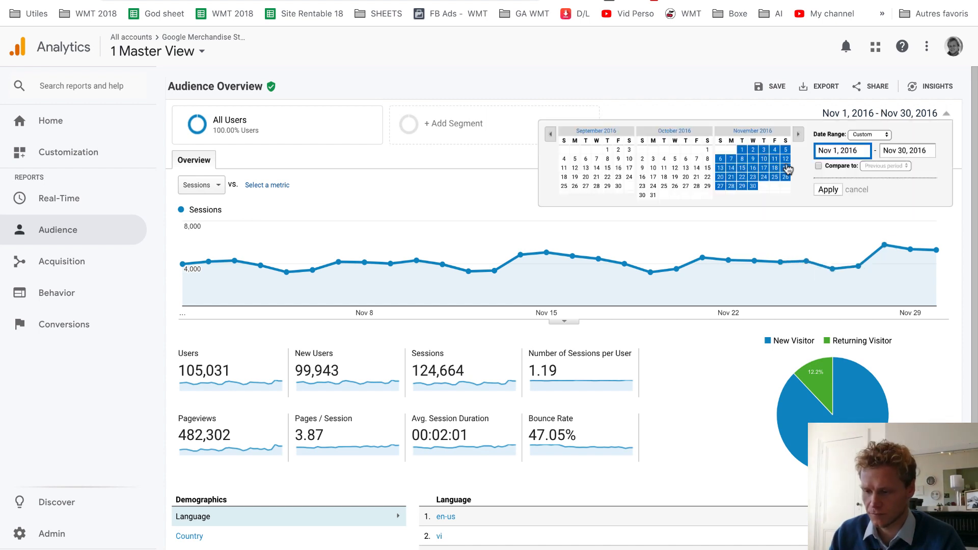
{"action": "left_click", "coordinate": [732, 187]}
{"action": "left_click", "coordinate": [731, 187]}
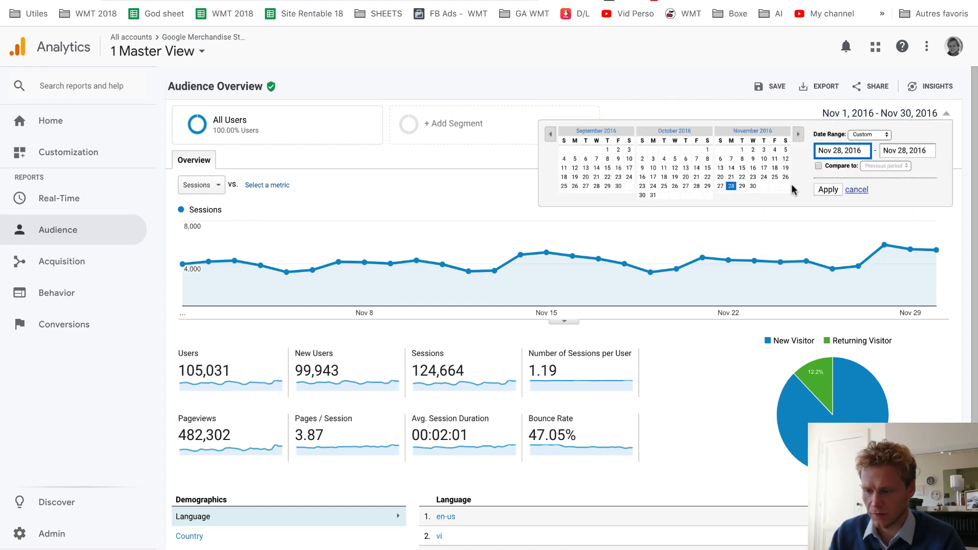
{"action": "left_click", "coordinate": [827, 190]}
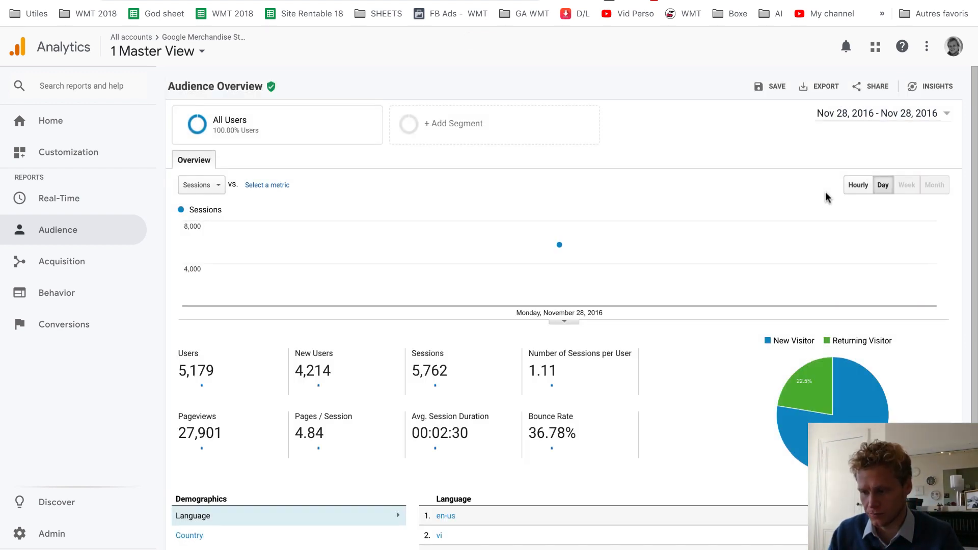
Step: Plot the Nov 28, 2016 Sessions chart by hour and open the Source/Medium report for all acquired traffic
{"action": "mouse_move", "coordinate": [601, 235]}
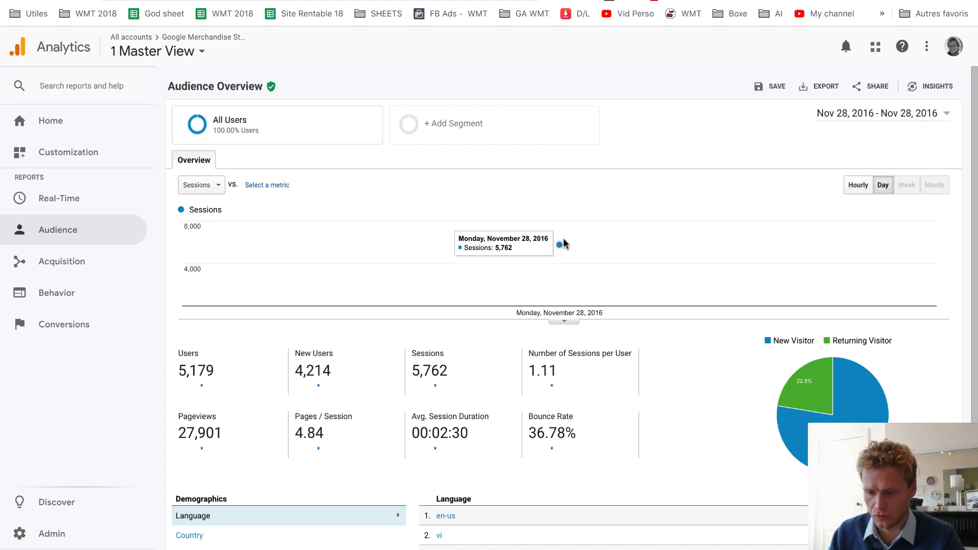
{"action": "left_click", "coordinate": [856, 186]}
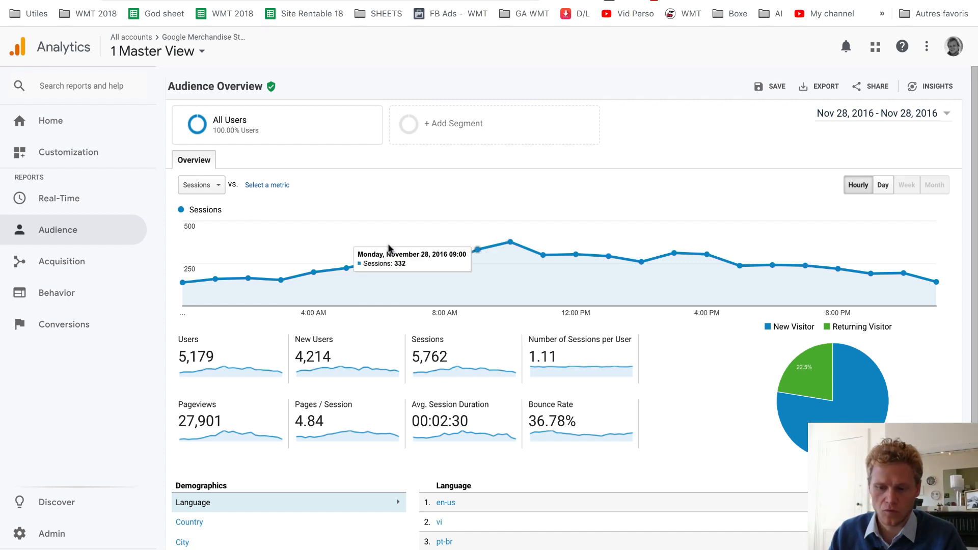
{"action": "left_click", "coordinate": [115, 271]}
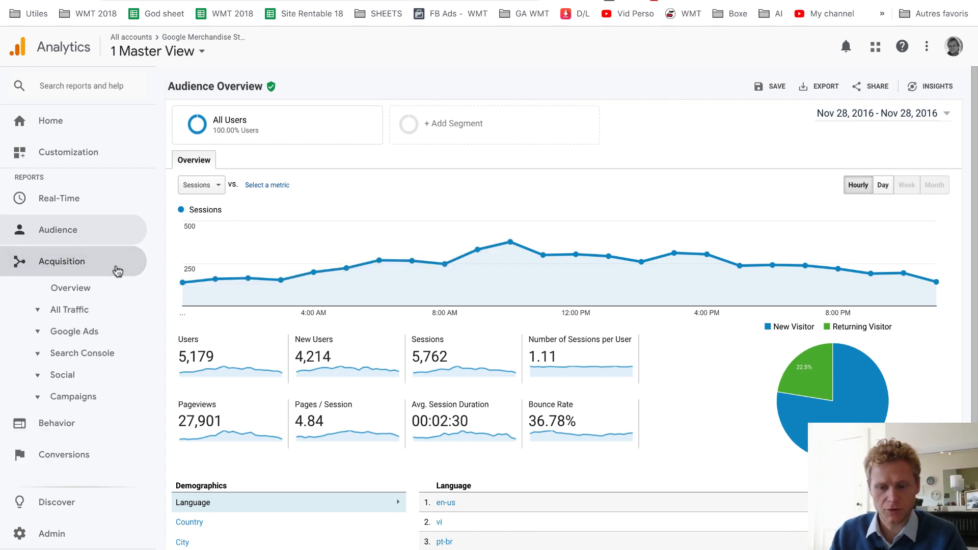
{"action": "left_click", "coordinate": [69, 311]}
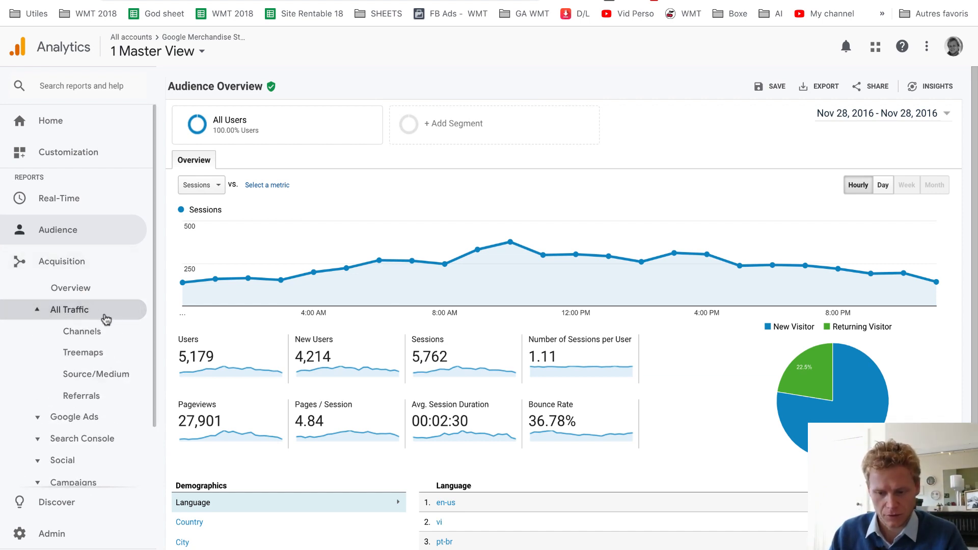
{"action": "left_click", "coordinate": [116, 375]}
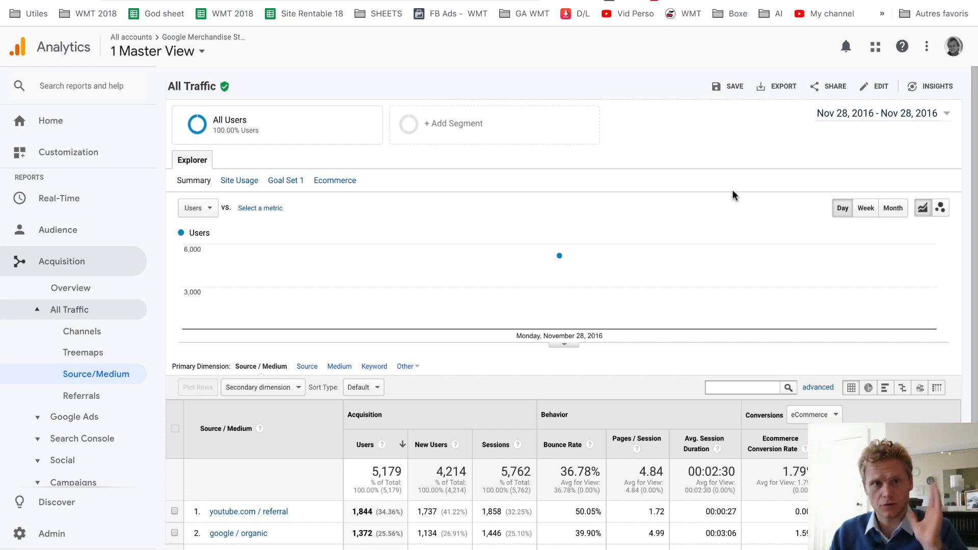
Step: Sort the Source/Medium table by Sessions and check the share of sessions from youtube.com / referral
{"action": "scroll", "coordinate": [733, 193], "scroll_direction": "down", "scroll_amount": 3}
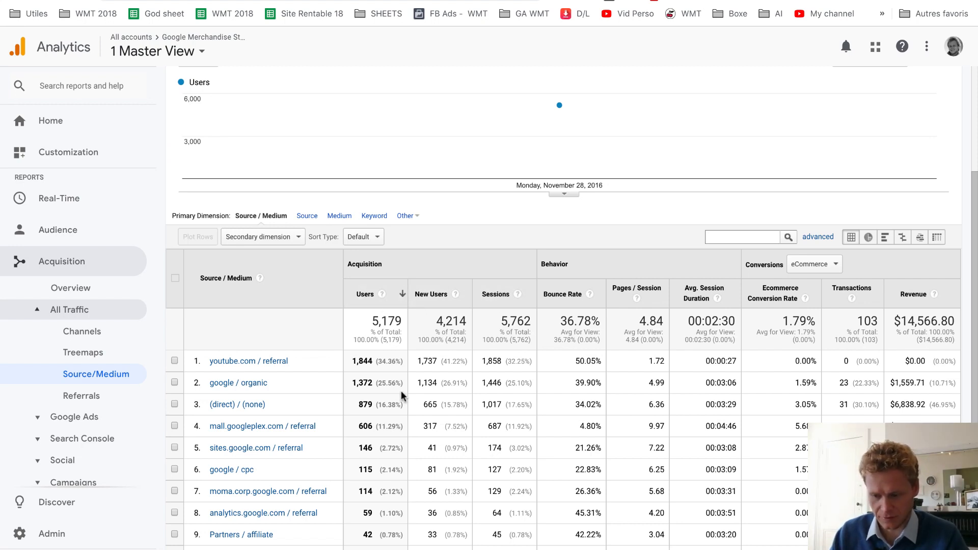
{"action": "left_click", "coordinate": [497, 296]}
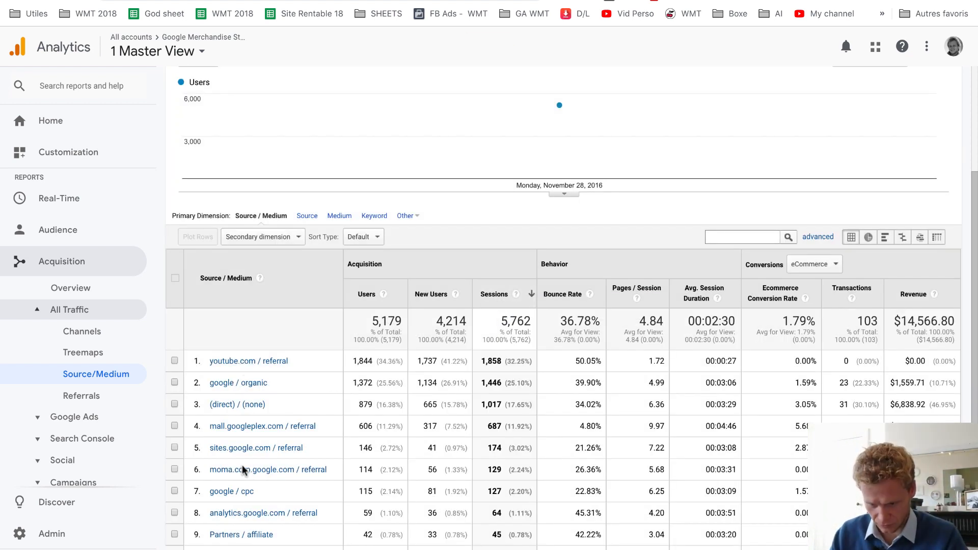
{"action": "scroll", "coordinate": [242, 469], "scroll_direction": "down", "scroll_amount": 2}
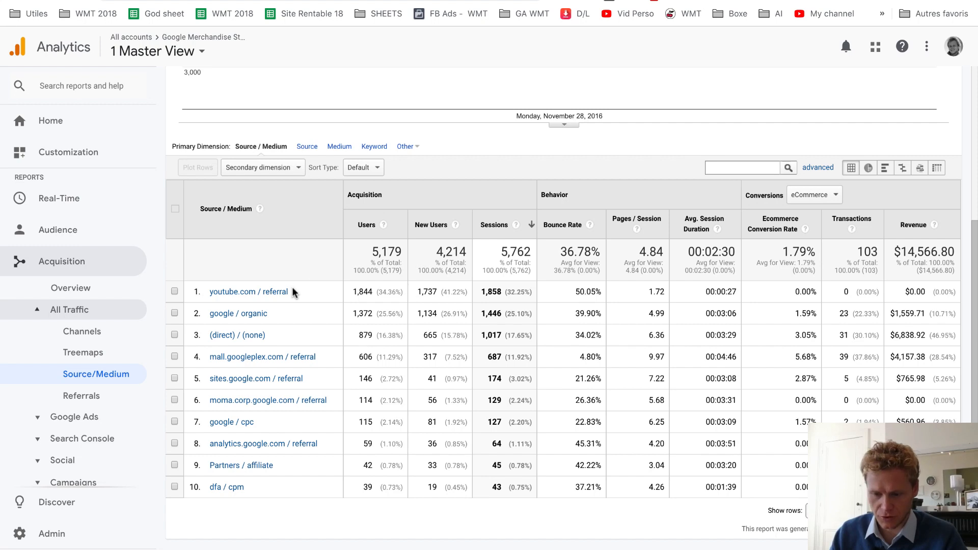
{"action": "left_click_drag", "start_coordinate": [482, 292], "coordinate": [527, 292]}
{"action": "left_click", "coordinate": [508, 291]}
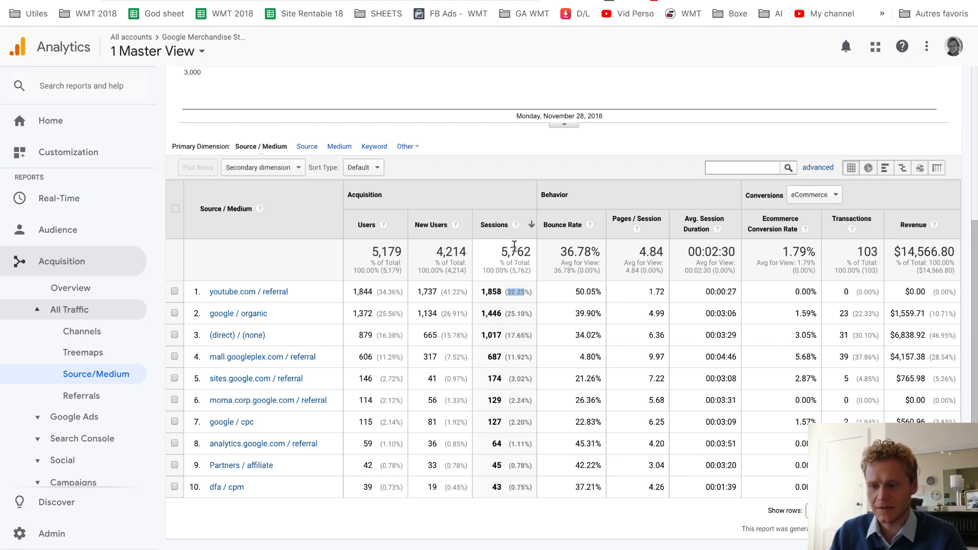
Step: Examine the youtube.com / referral row's revenue, new users, average session duration and bounce rate
{"action": "scroll", "coordinate": [524, 247], "scroll_direction": "up", "scroll_amount": 5}
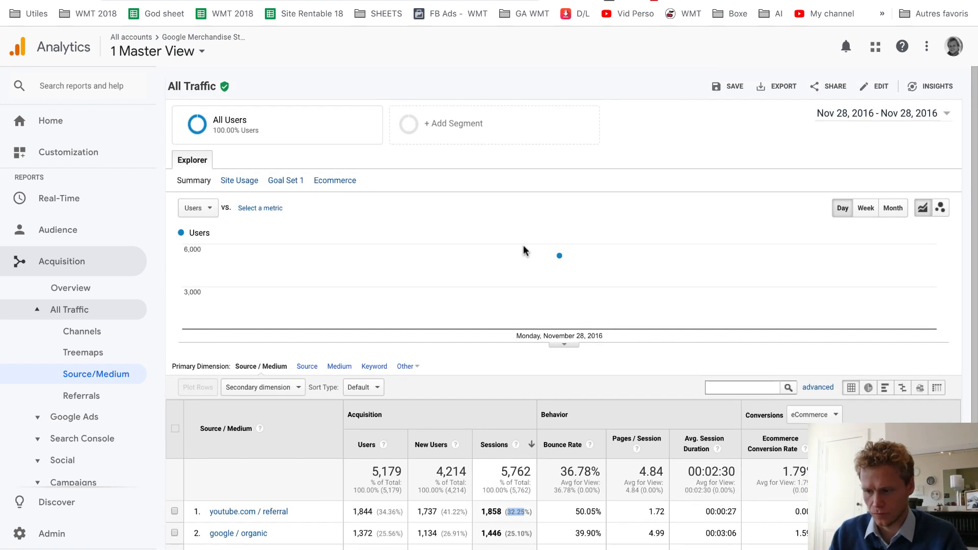
{"action": "scroll", "coordinate": [565, 275], "scroll_direction": "down", "scroll_amount": 3}
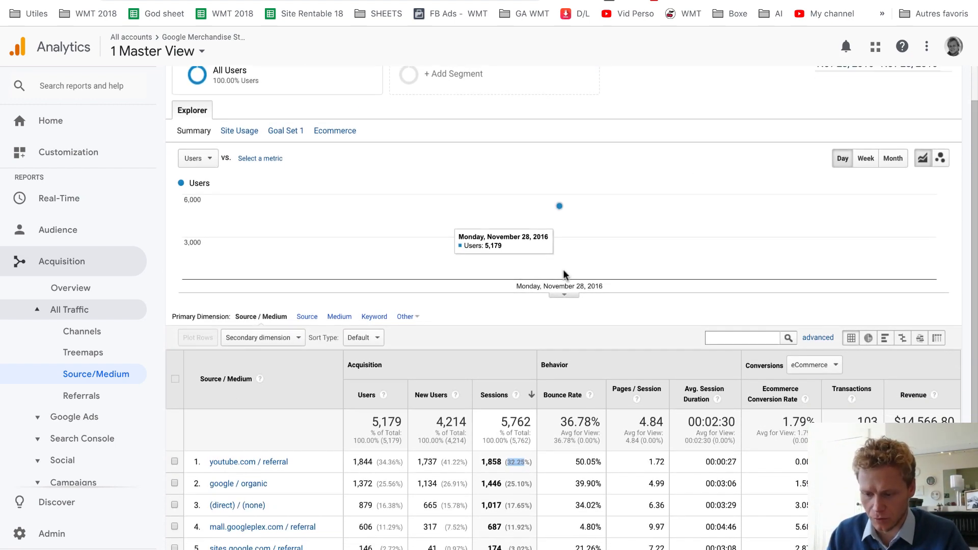
{"action": "scroll", "coordinate": [473, 339], "scroll_direction": "down", "scroll_amount": 1}
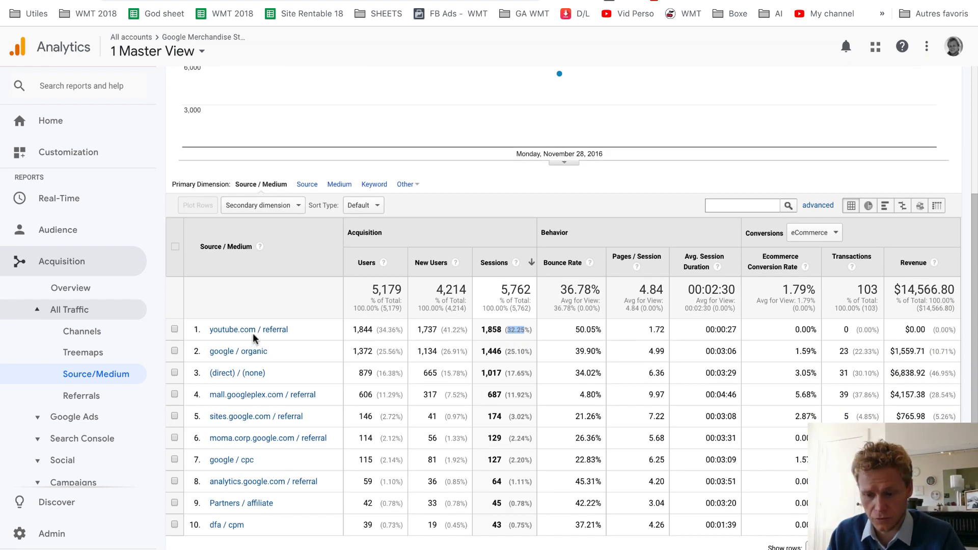
{"action": "left_click_drag", "start_coordinate": [906, 329], "coordinate": [925, 330]}
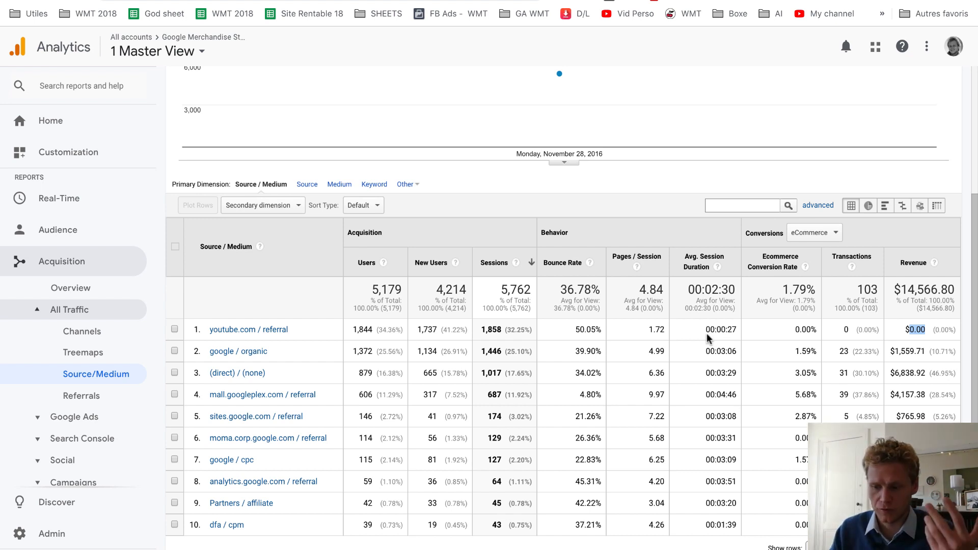
{"action": "left_click_drag", "start_coordinate": [442, 332], "coordinate": [417, 331]}
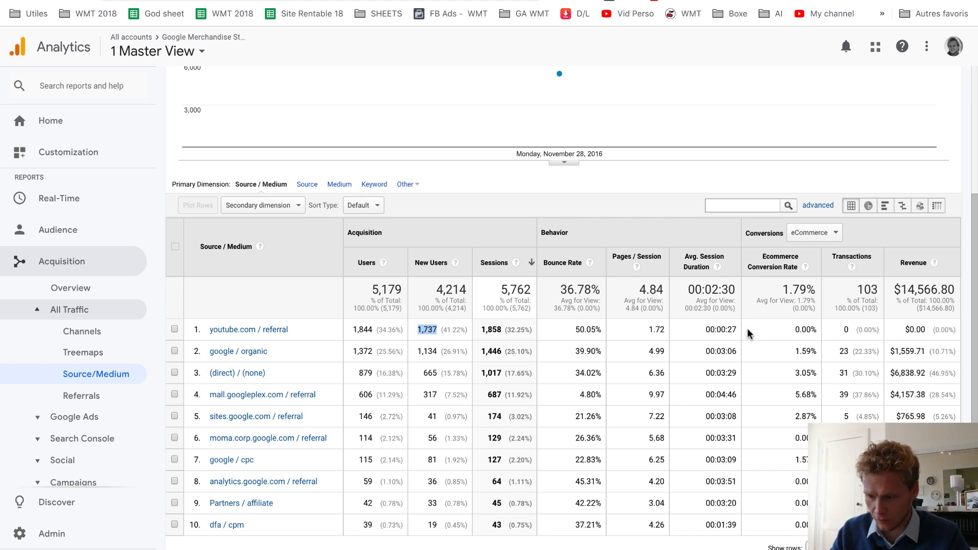
{"action": "left_click_drag", "start_coordinate": [738, 329], "coordinate": [703, 331]}
{"action": "left_click_drag", "start_coordinate": [602, 330], "coordinate": [575, 330]}
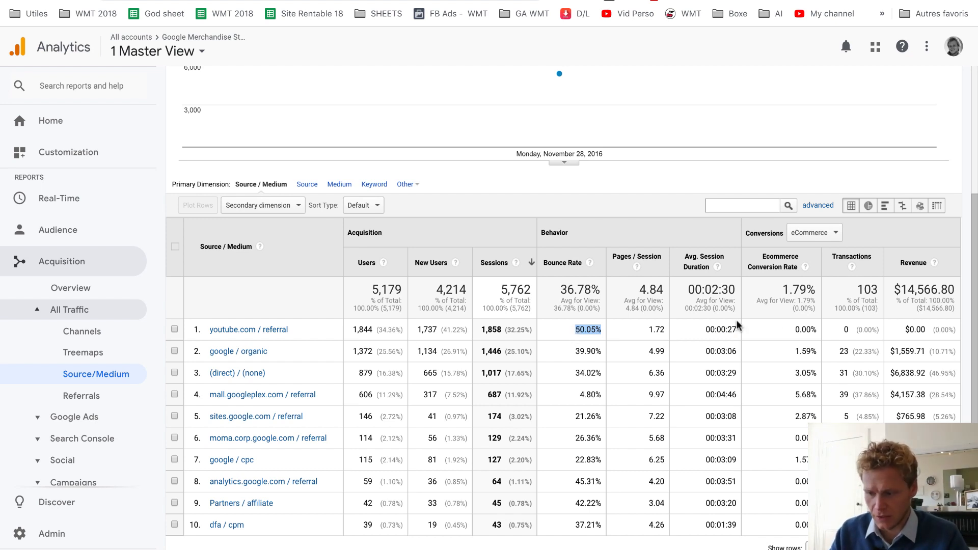
Step: Show the Goal 3: Registrations conversions and check the completions from youtube.com / referral
{"action": "left_click", "coordinate": [836, 235]}
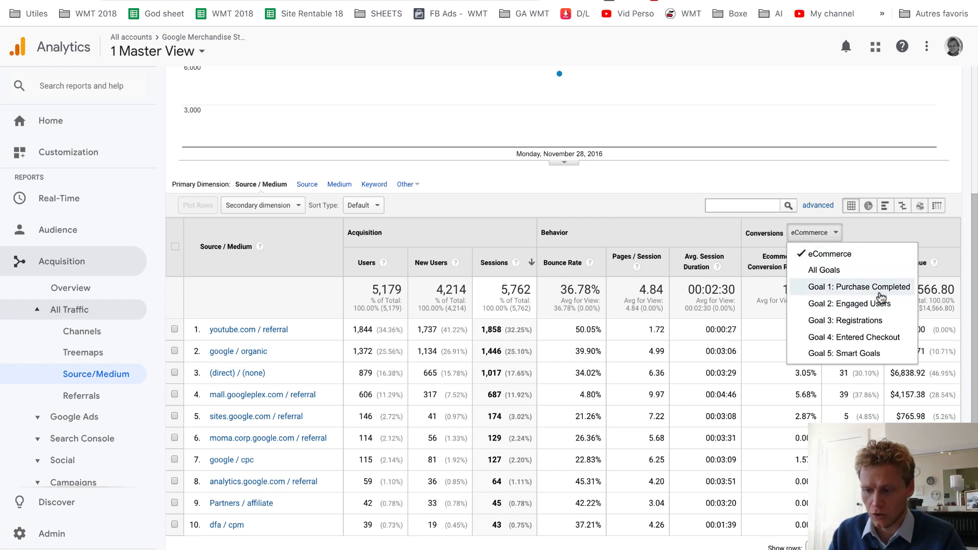
{"action": "left_click", "coordinate": [867, 321]}
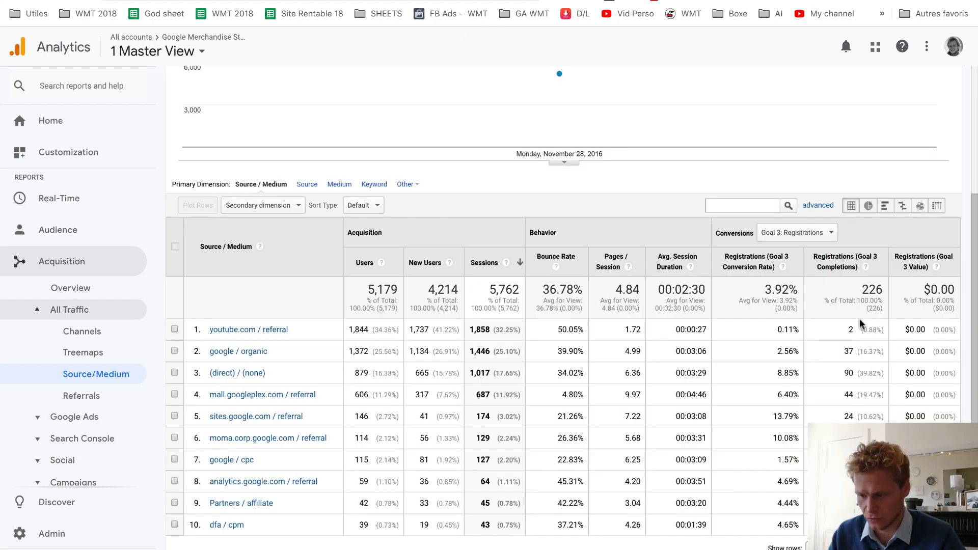
{"action": "left_click_drag", "start_coordinate": [855, 329], "coordinate": [844, 333]}
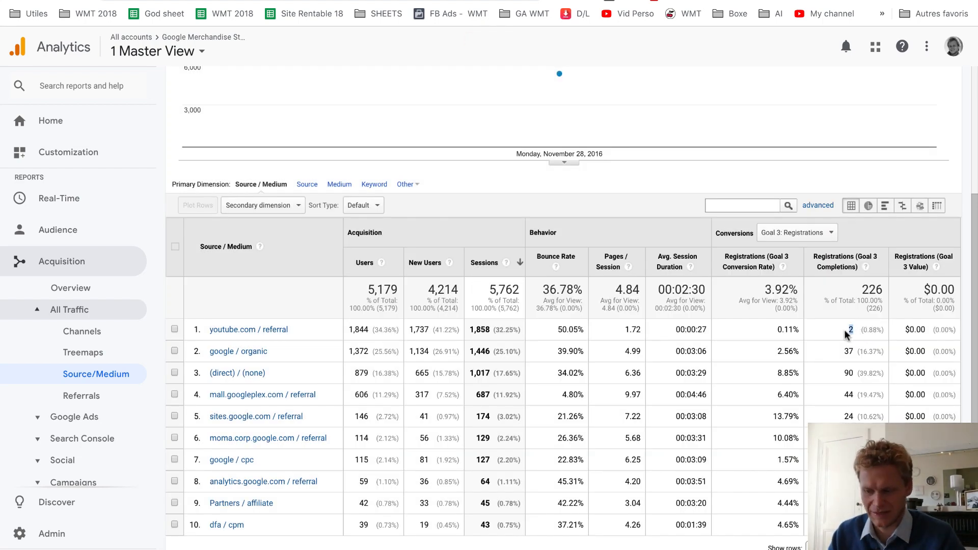
Step: Show the Goal 2: Engaged Users conversions and check the completions from youtube.com / referral
{"action": "left_click", "coordinate": [820, 234]}
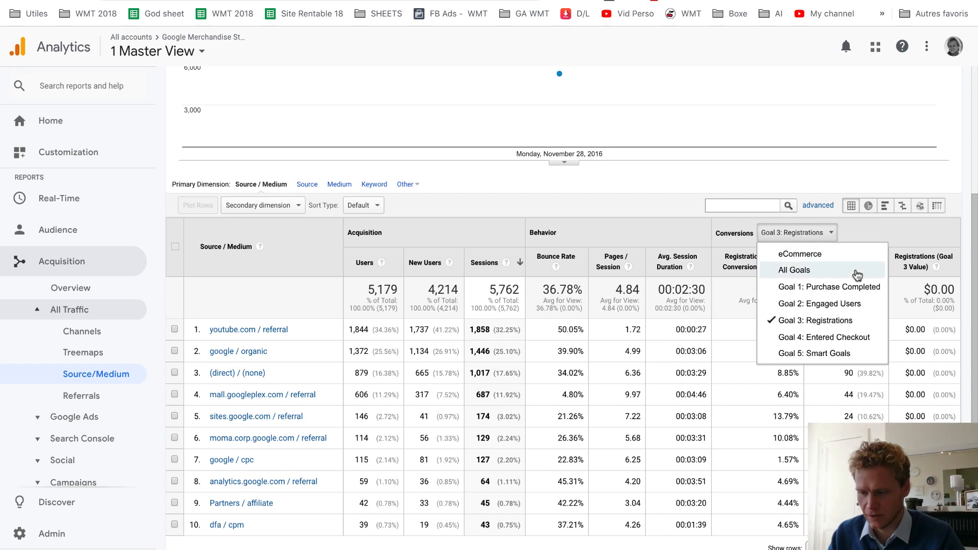
{"action": "left_click", "coordinate": [839, 302]}
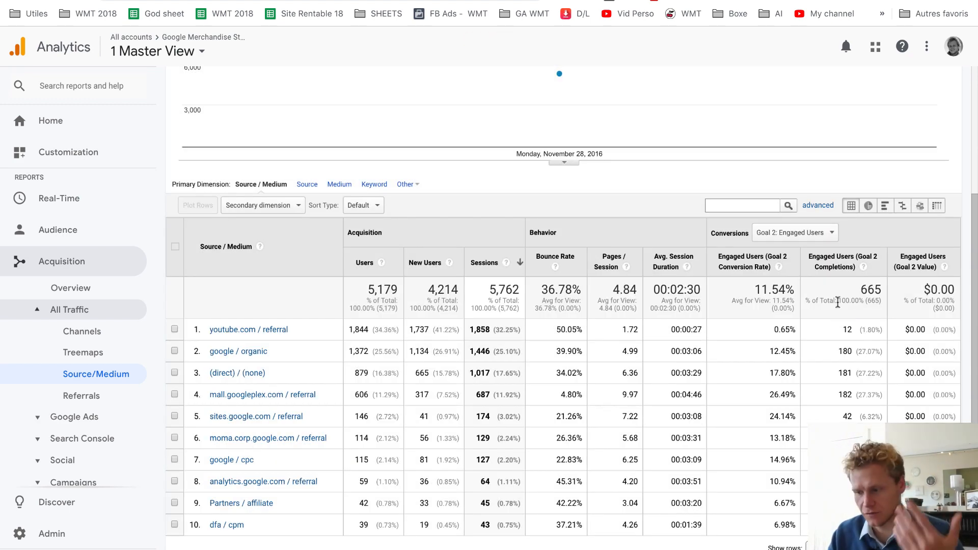
{"action": "double_click", "coordinate": [850, 329]}
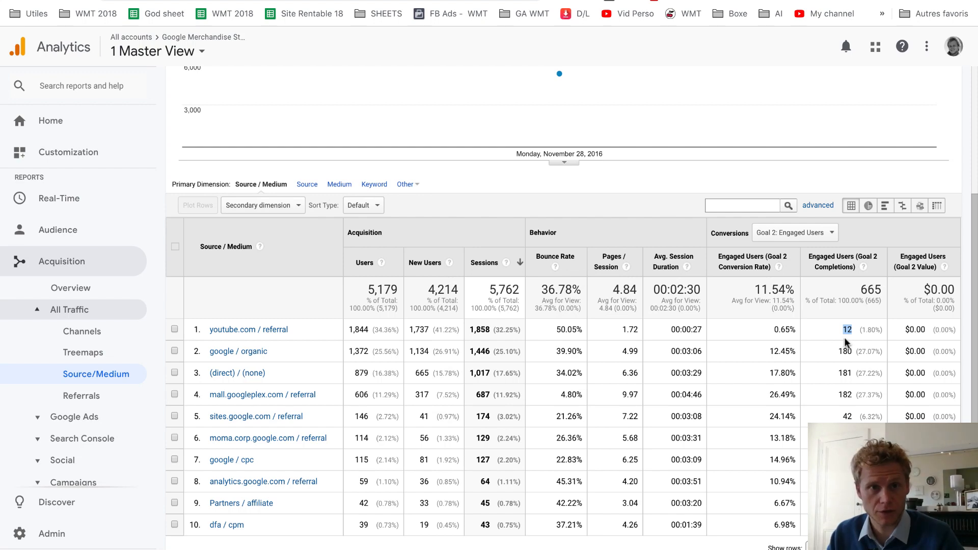
Step: Set the conversion columns back to eCommerce and sort the Source/Medium table by Revenue
{"action": "left_click", "coordinate": [816, 236]}
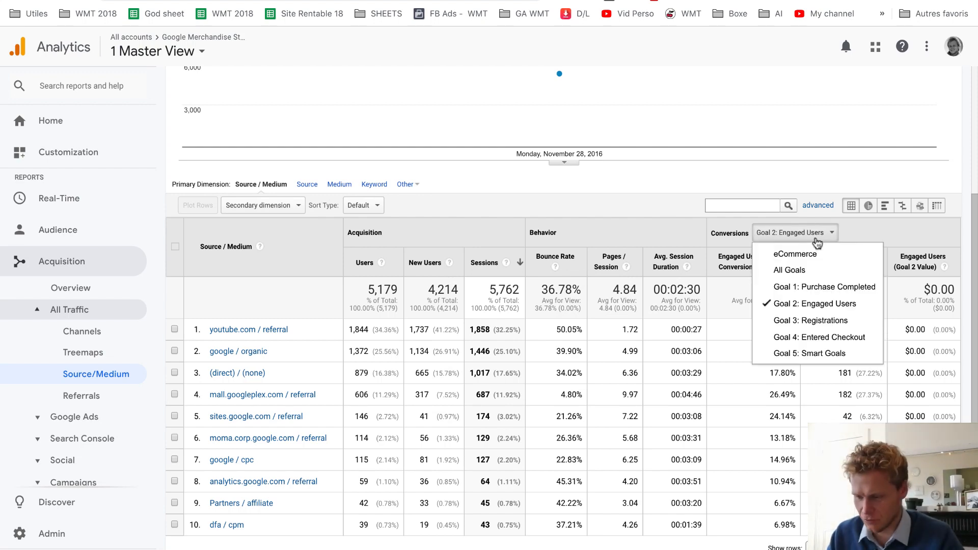
{"action": "left_click", "coordinate": [812, 255]}
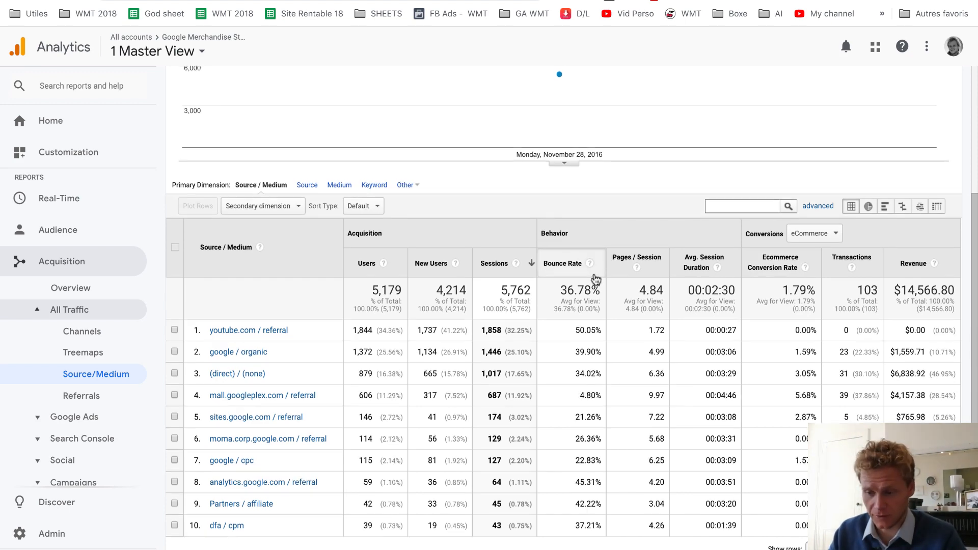
{"action": "scroll", "coordinate": [594, 265], "scroll_direction": "up", "scroll_amount": 4}
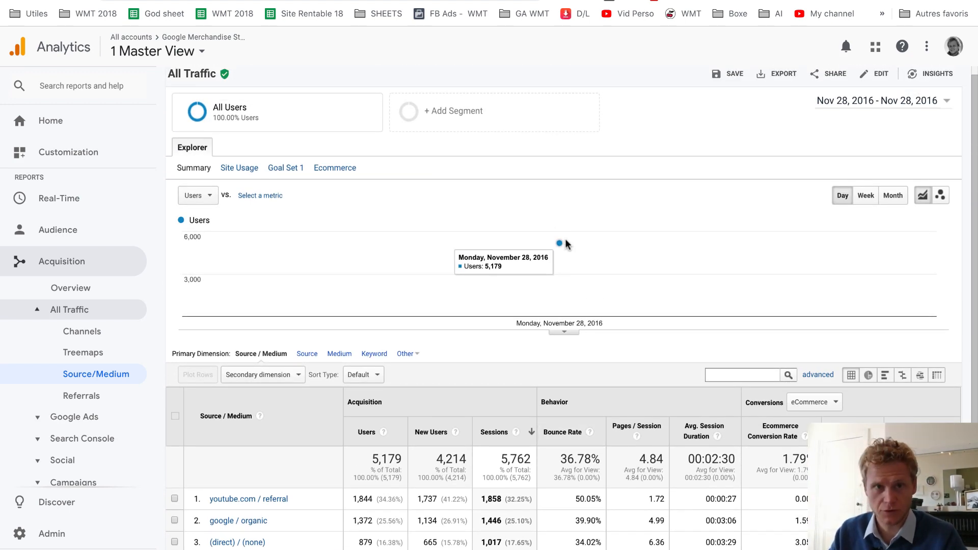
{"action": "scroll", "coordinate": [566, 240], "scroll_direction": "down", "scroll_amount": 4}
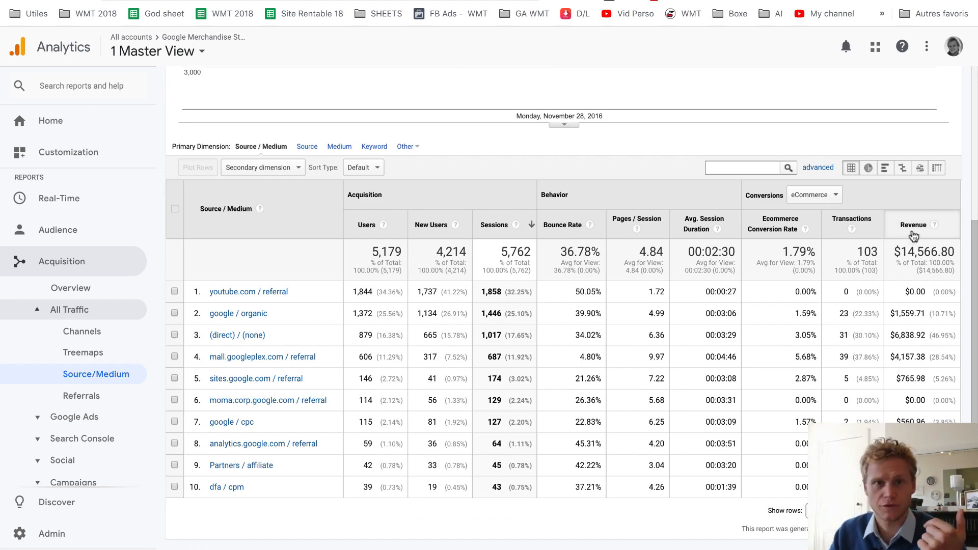
{"action": "left_click", "coordinate": [913, 235]}
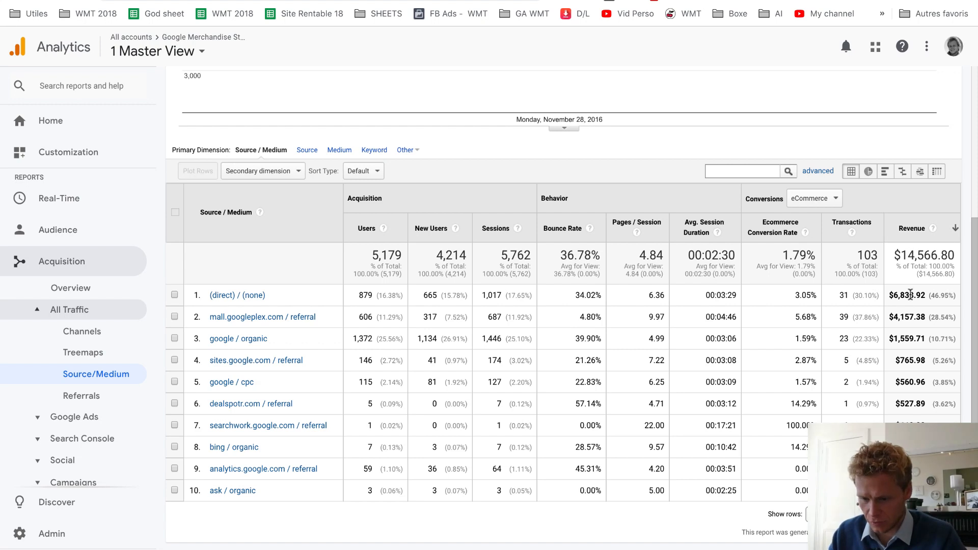
Step: Examine the (direct) / (none) row's revenue, transactions, ecommerce conversion rate, sessions and bounce rate
{"action": "left_click_drag", "start_coordinate": [926, 296], "coordinate": [890, 295]}
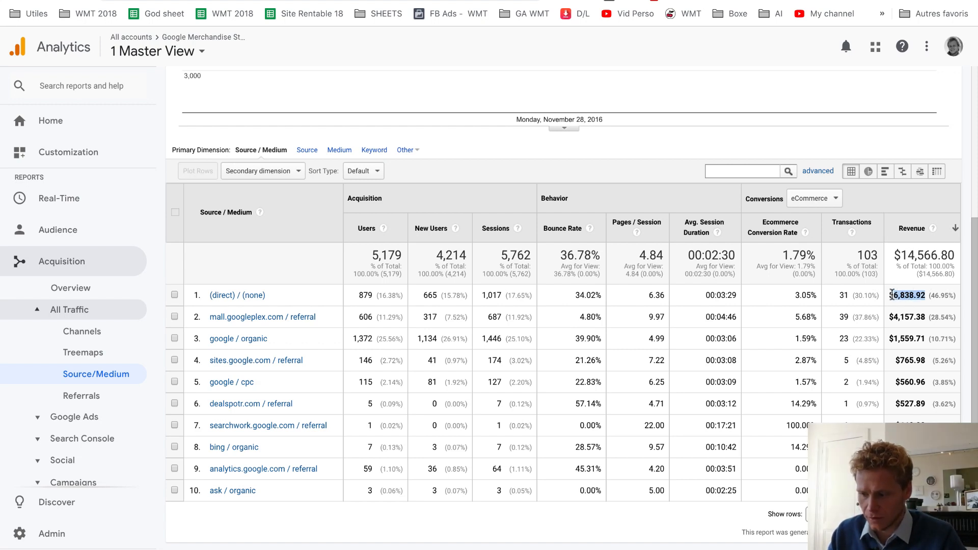
{"action": "left_click", "coordinate": [949, 298]}
{"action": "left_click_drag", "start_coordinate": [951, 298], "coordinate": [884, 294]}
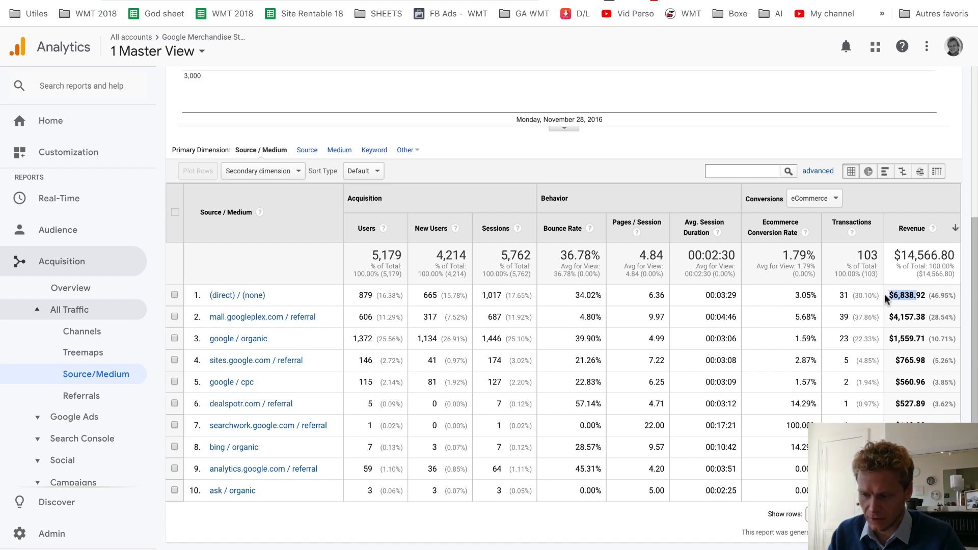
{"action": "left_click", "coordinate": [843, 295]}
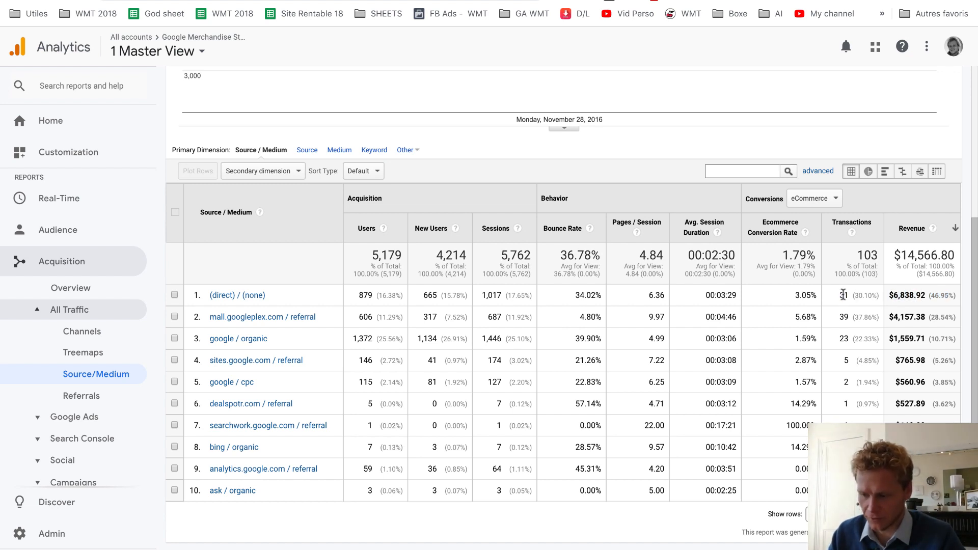
{"action": "left_click_drag", "start_coordinate": [817, 296], "coordinate": [798, 296]}
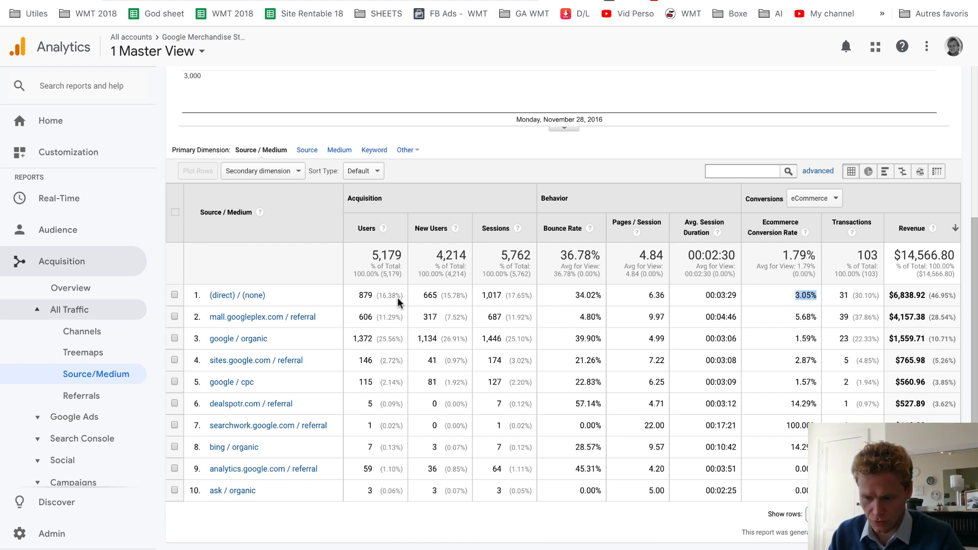
{"action": "left_click_drag", "start_coordinate": [481, 296], "coordinate": [502, 296]}
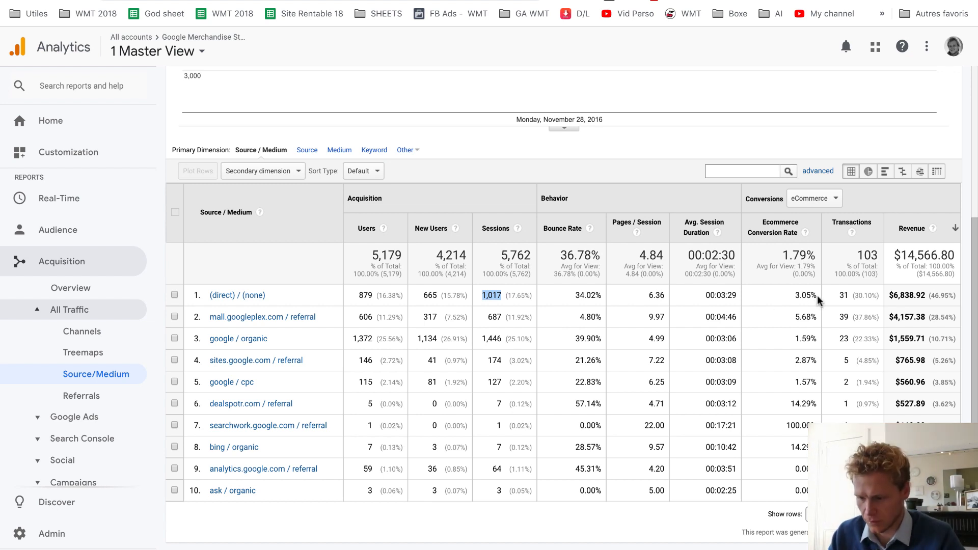
{"action": "scroll", "coordinate": [818, 293], "scroll_direction": "down", "scroll_amount": 1}
{"action": "left_click_drag", "start_coordinate": [574, 293], "coordinate": [597, 292]}
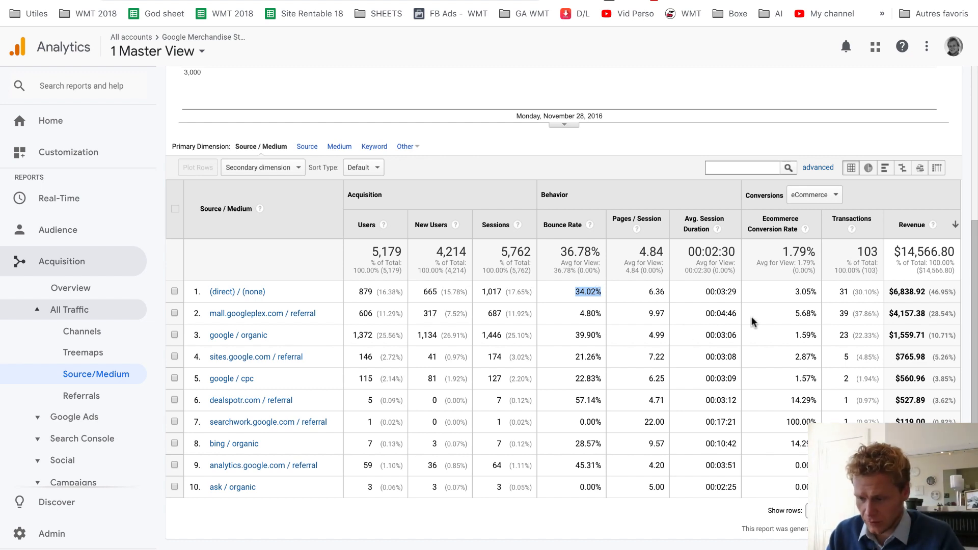
Step: Compare the mall.googleplex.com / referral ecommerce conversion rate with the other sources, taking the Behavior metrics into account
{"action": "mouse_move", "coordinate": [788, 319]}
{"action": "left_mouse_down"}
{"action": "mouse_move", "coordinate": [812, 313]}
{"action": "mouse_move", "coordinate": [791, 315]}
{"action": "left_mouse_up"}
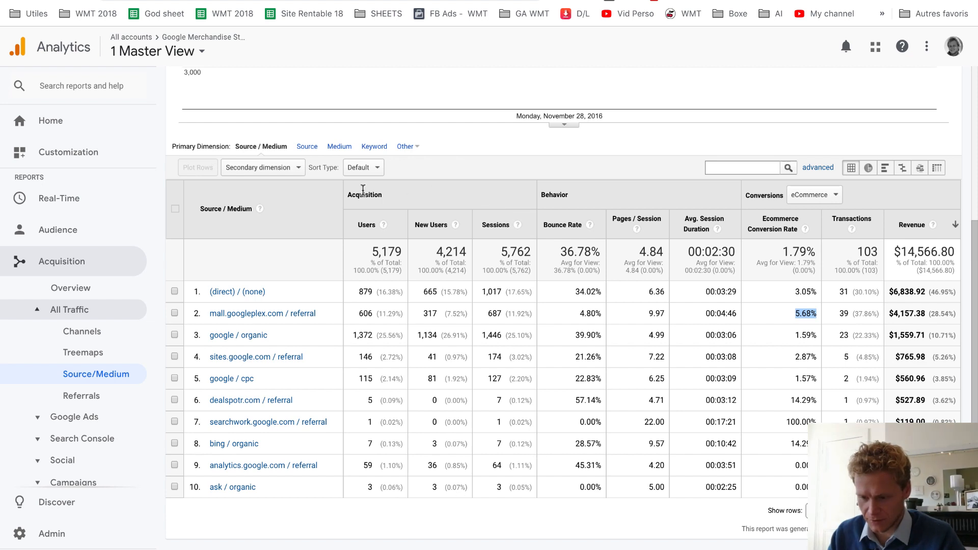
{"action": "double_click", "coordinate": [544, 197]}
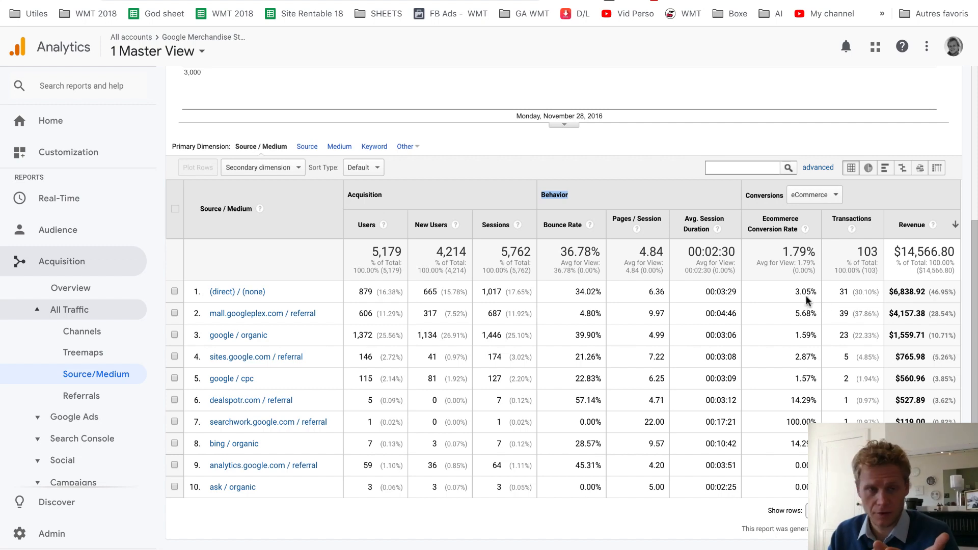
{"action": "left_click_drag", "start_coordinate": [794, 313], "coordinate": [814, 312]}
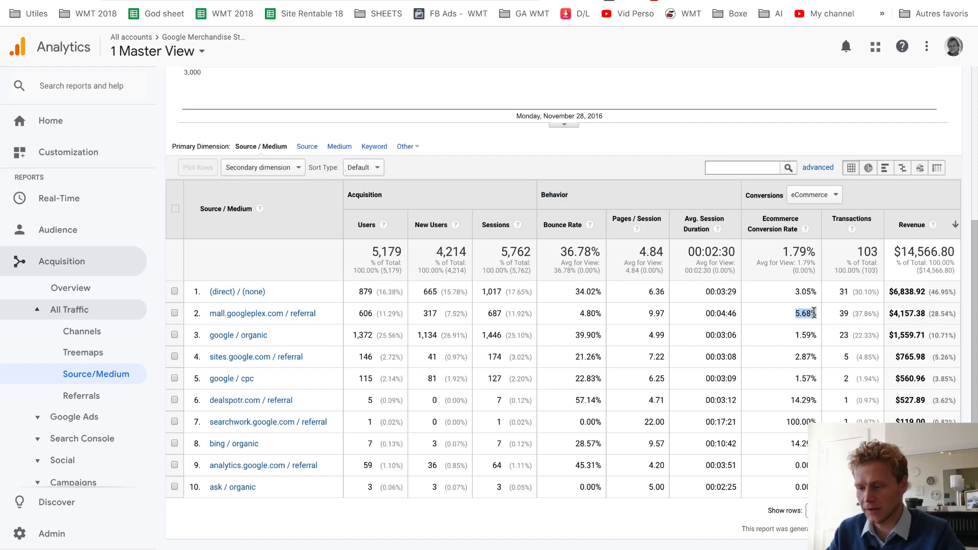
Step: Examine the revenue, transactions and ecommerce conversion rate of mall.googleplex.com / referral
{"action": "left_click_drag", "start_coordinate": [891, 313], "coordinate": [921, 313]}
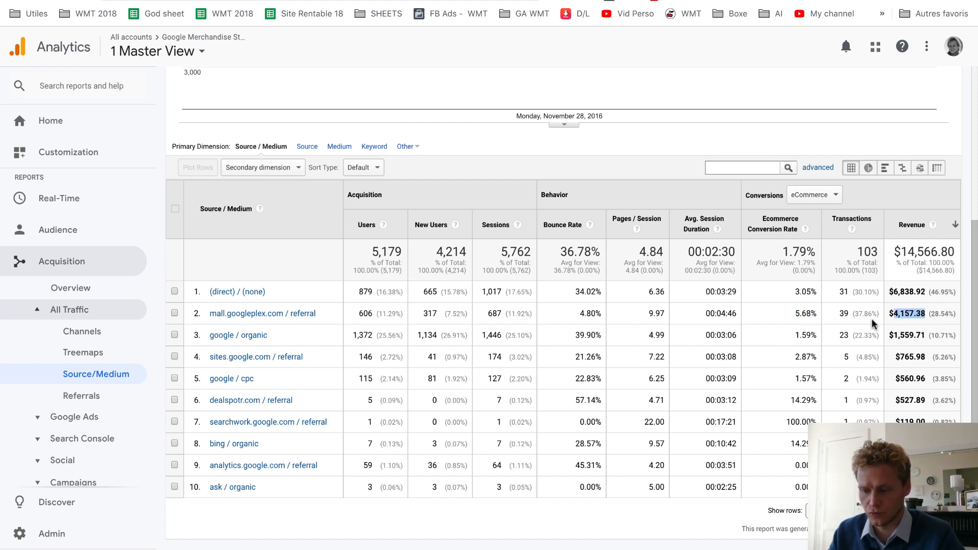
{"action": "left_click_drag", "start_coordinate": [850, 314], "coordinate": [842, 313]}
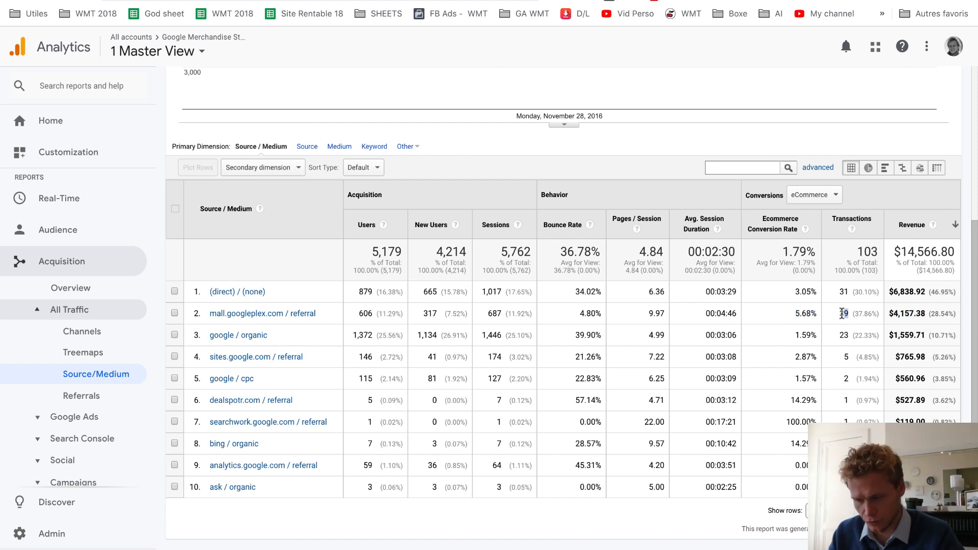
{"action": "triple_click", "coordinate": [898, 316]}
{"action": "left_click_drag", "start_coordinate": [817, 315], "coordinate": [799, 313]}
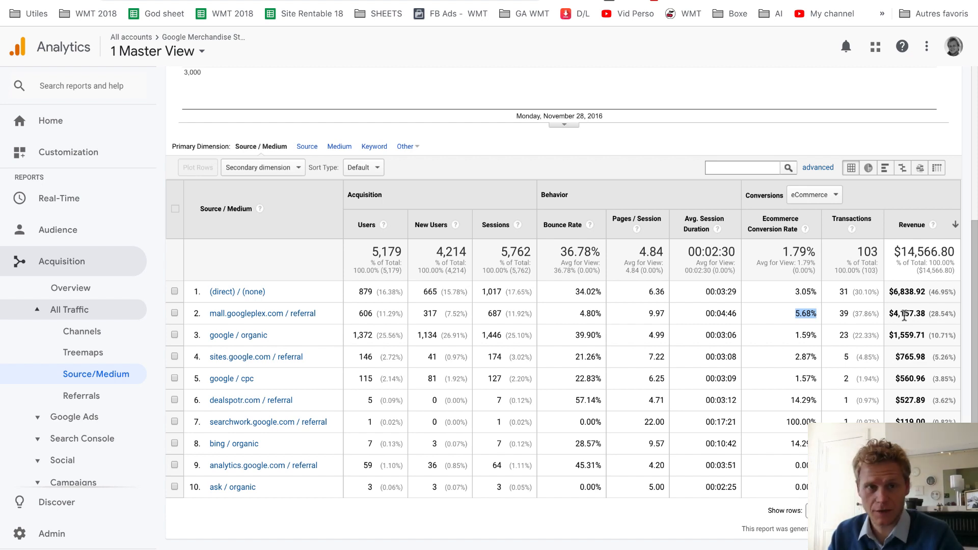
Step: Compare the ecommerce conversion rates of google / organic and google / cpc
{"action": "double_click", "coordinate": [808, 335]}
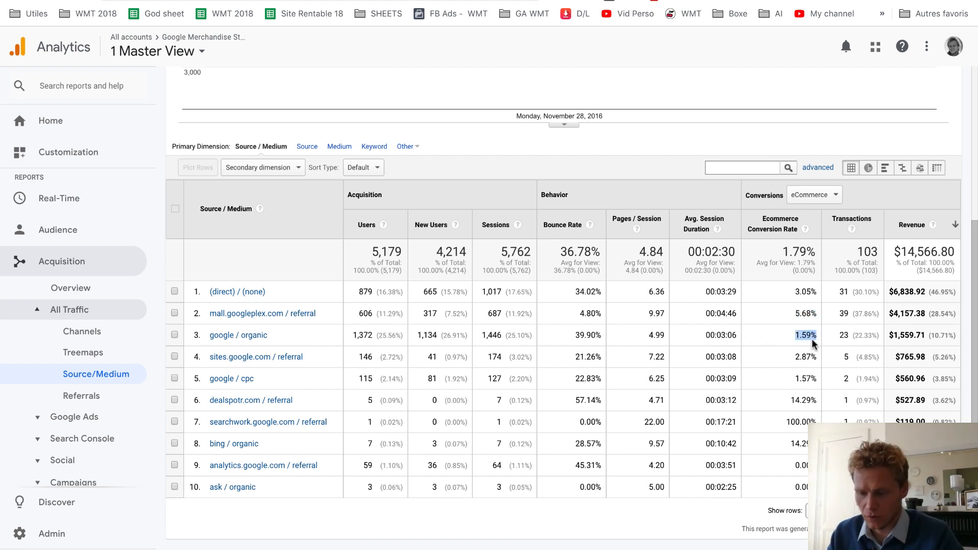
{"action": "double_click", "coordinate": [808, 377]}
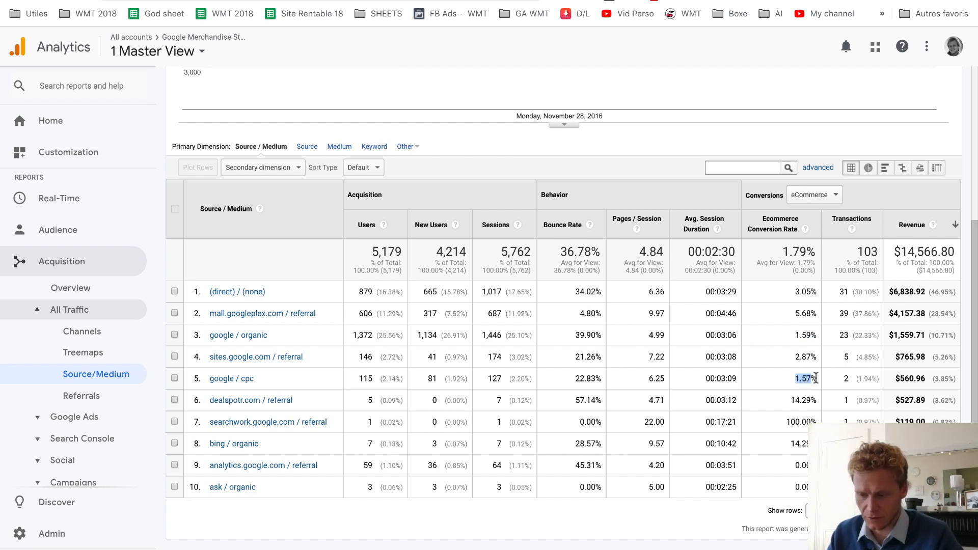
{"action": "left_click_drag", "start_coordinate": [269, 336], "coordinate": [207, 333]}
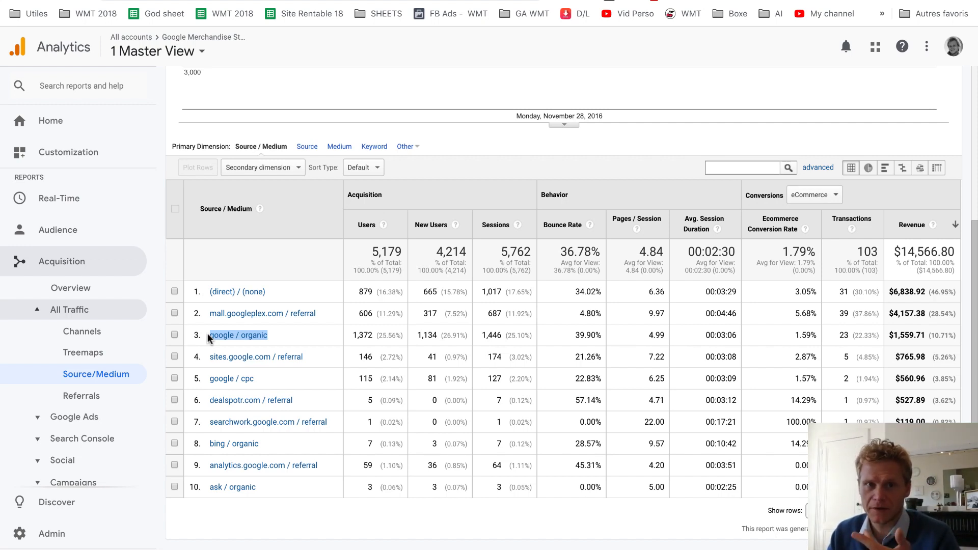
{"action": "left_click", "coordinate": [798, 335]}
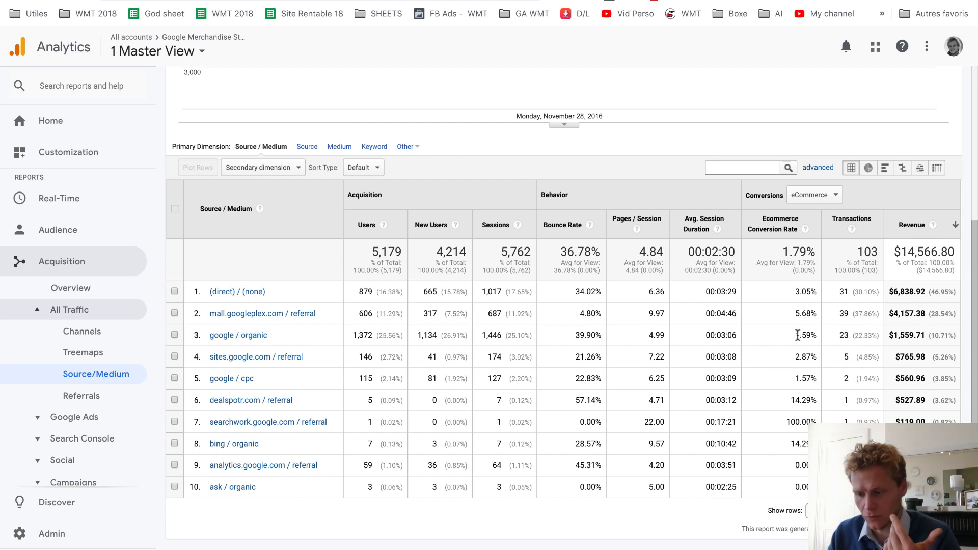
{"action": "left_click_drag", "start_coordinate": [795, 379], "coordinate": [805, 372]}
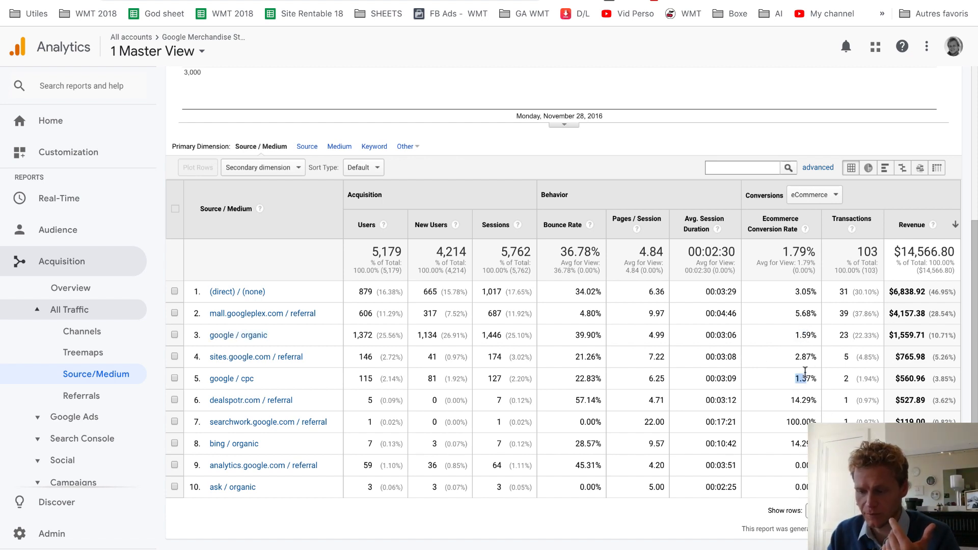
{"action": "double_click", "coordinate": [812, 375]}
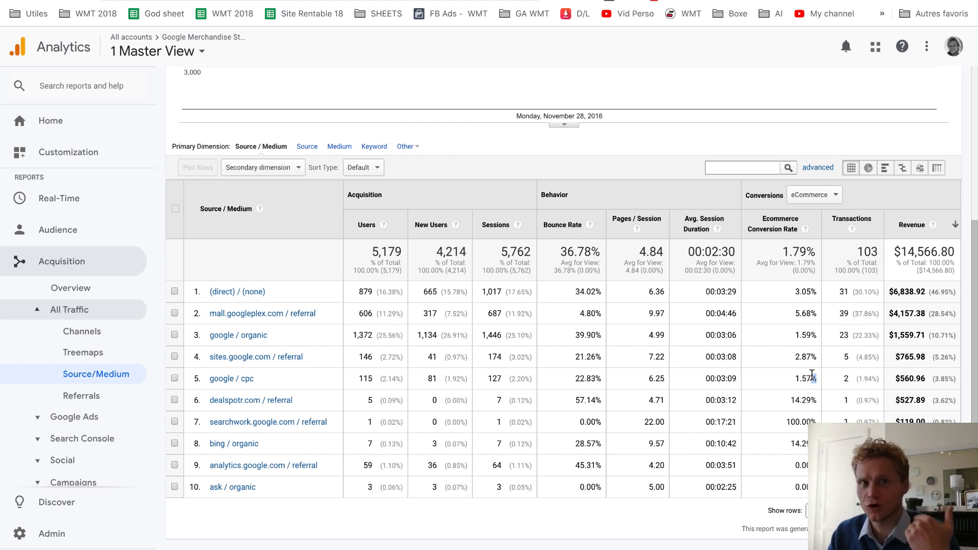
Step: Compare the mall.googleplex.com / referral conversion rate with google / cpc and review the referral's user, session and behavior metrics
{"action": "left_click", "coordinate": [812, 315]}
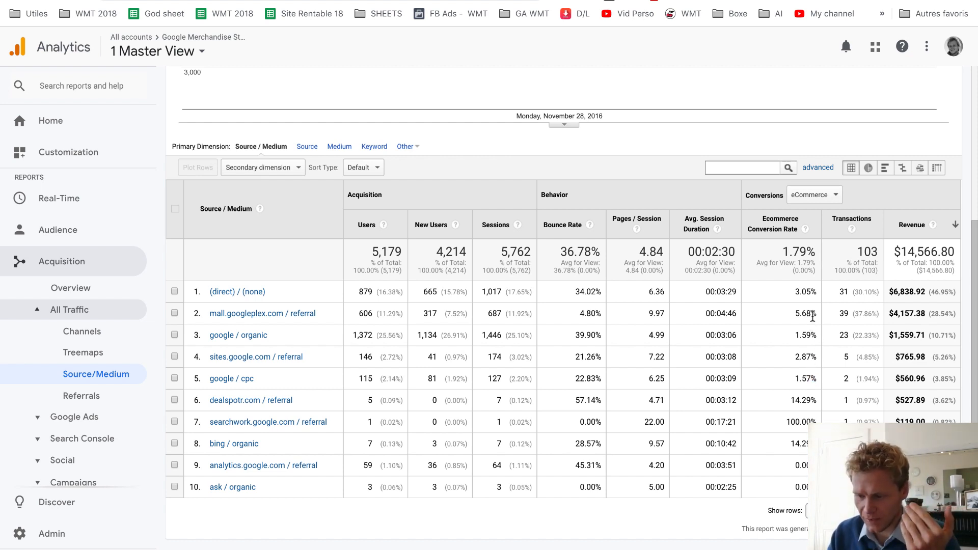
{"action": "left_click_drag", "start_coordinate": [812, 316], "coordinate": [780, 317]}
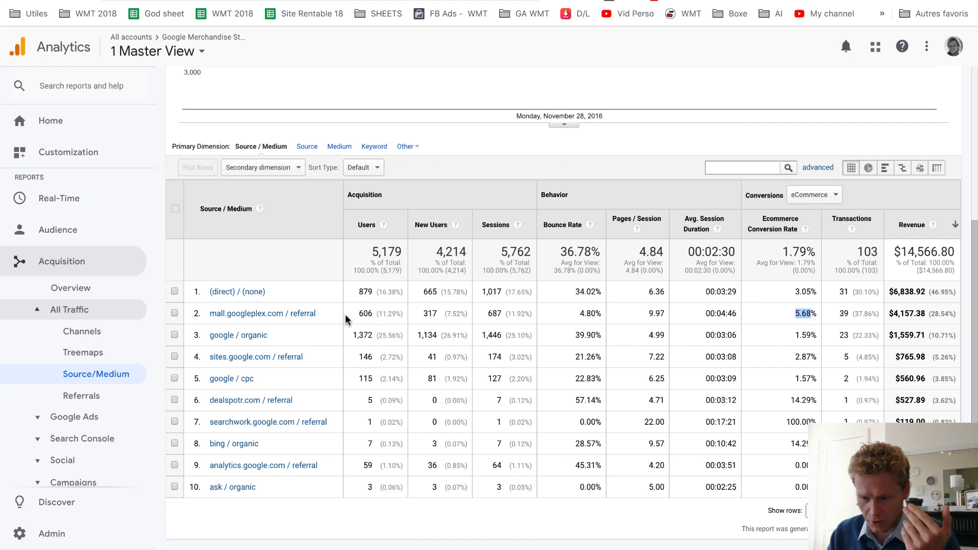
{"action": "left_click_drag", "start_coordinate": [321, 314], "coordinate": [289, 322]}
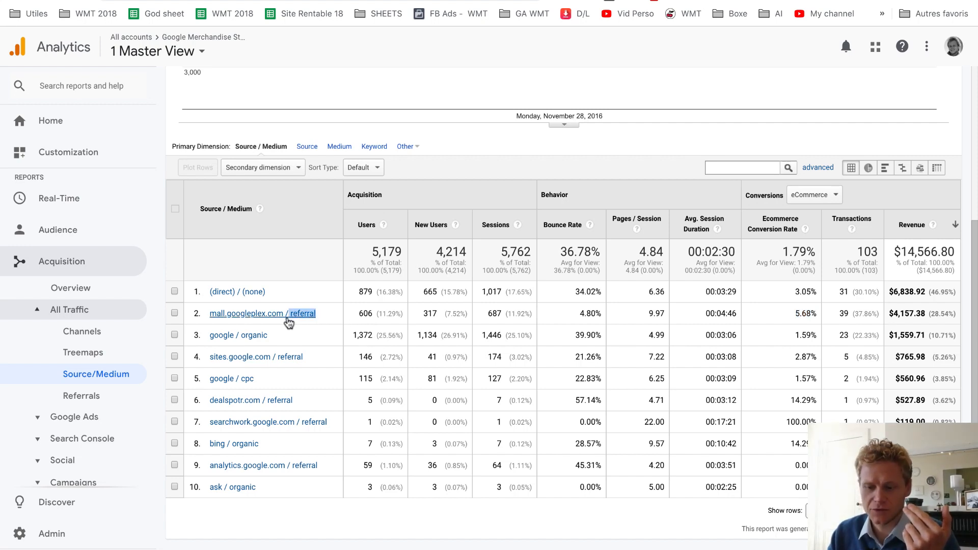
{"action": "left_click", "coordinate": [359, 315]}
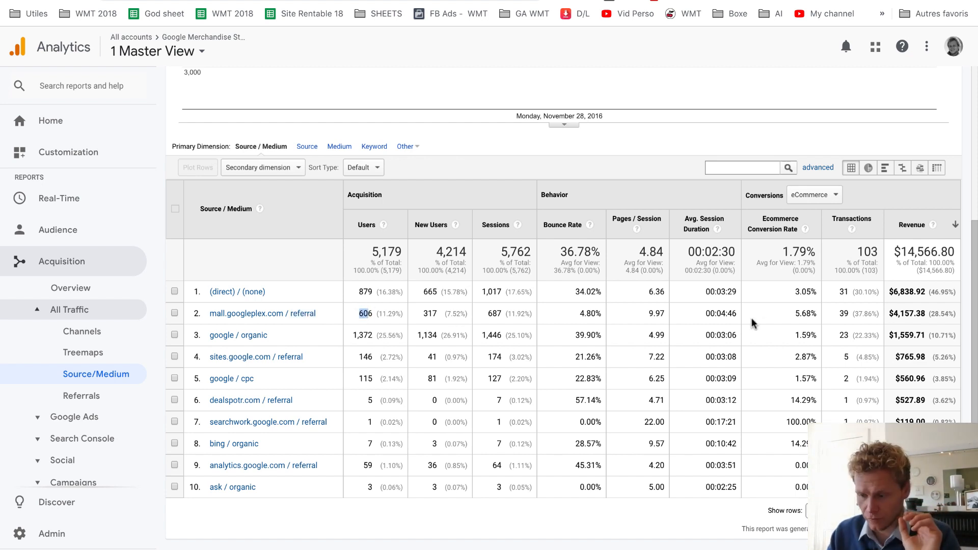
{"action": "left_click_drag", "start_coordinate": [795, 311], "coordinate": [804, 311]}
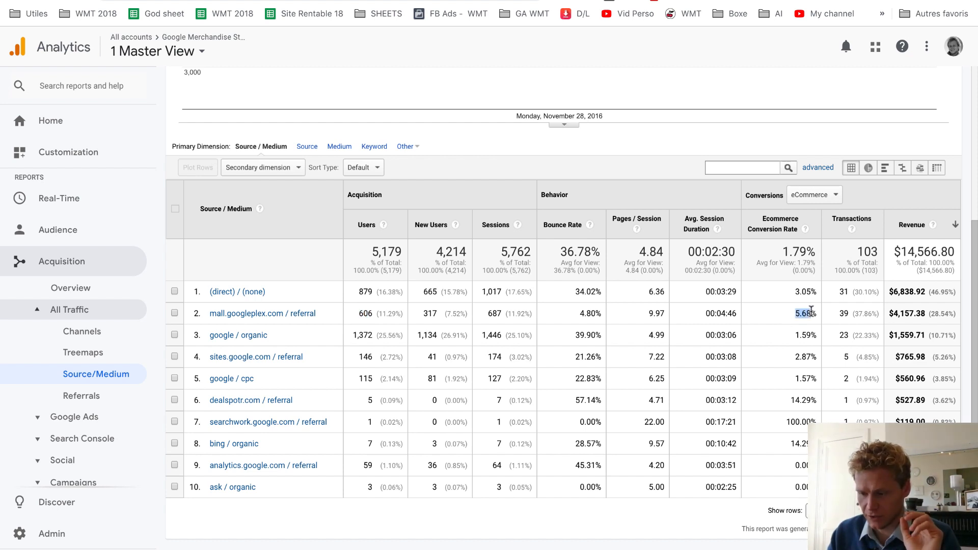
{"action": "left_click_drag", "start_coordinate": [793, 379], "coordinate": [811, 383]}
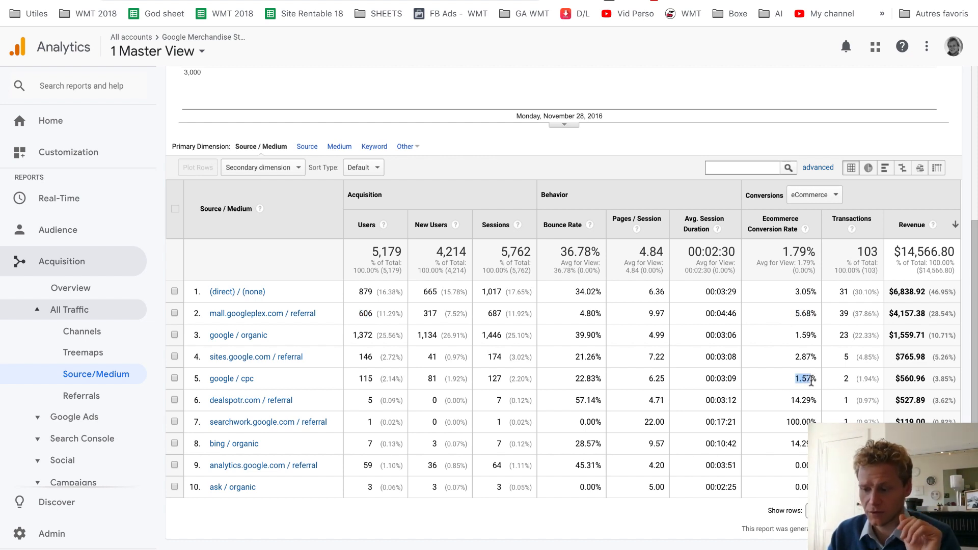
{"action": "left_click_drag", "start_coordinate": [812, 308], "coordinate": [340, 307]}
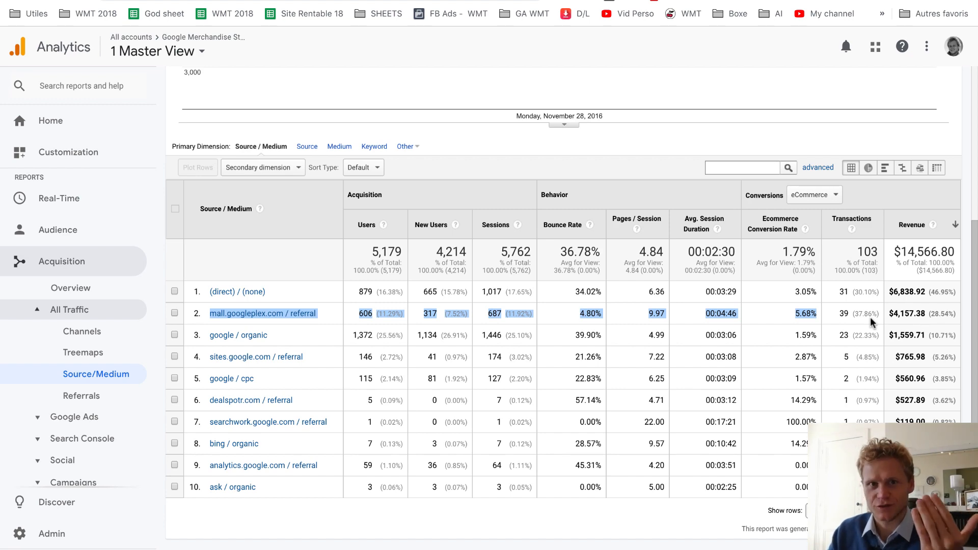
Step: Examine the total users, new users and sessions across all sources for Nov 28, 2016
{"action": "scroll", "coordinate": [871, 317], "scroll_direction": "up", "scroll_amount": 2}
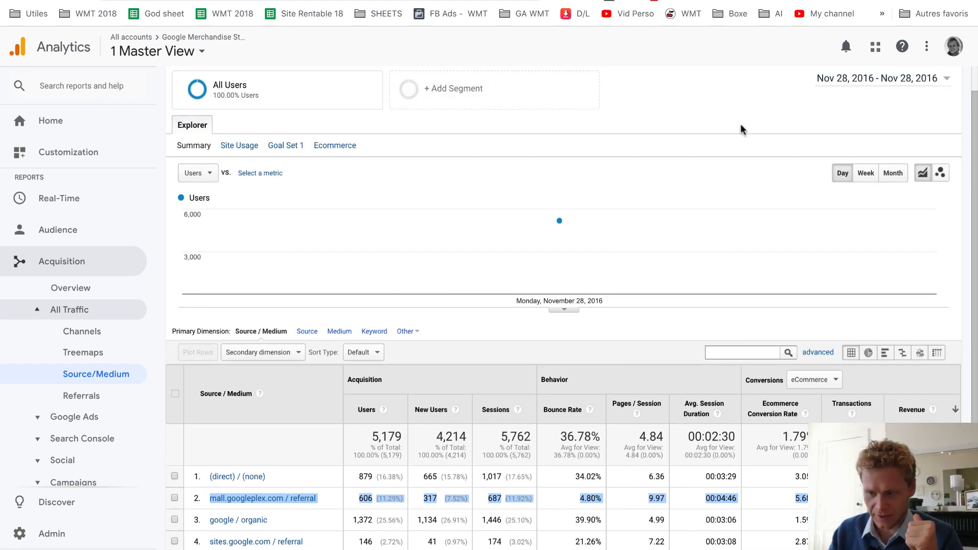
{"action": "scroll", "coordinate": [512, 442], "scroll_direction": "down", "scroll_amount": 1}
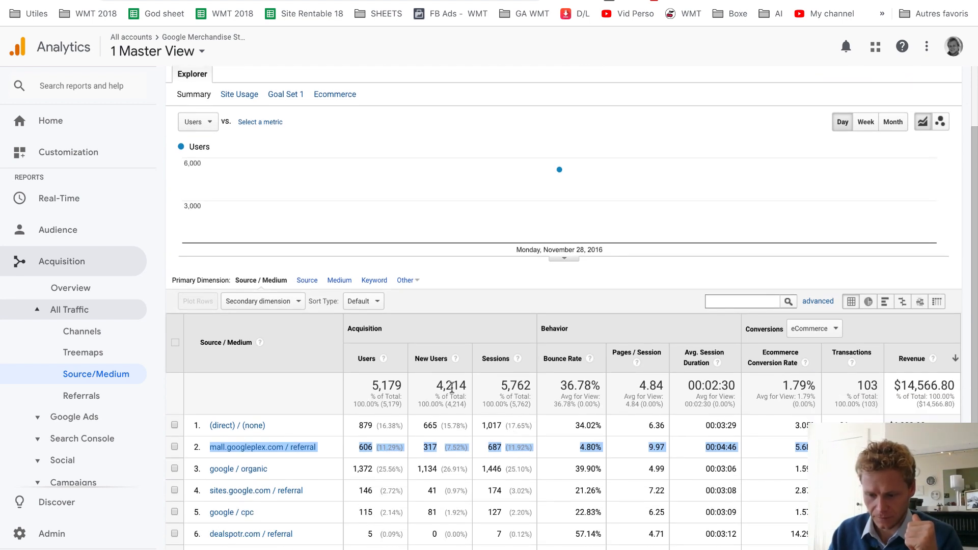
{"action": "left_click_drag", "start_coordinate": [498, 390], "coordinate": [531, 388]}
{"action": "left_click_drag", "start_coordinate": [368, 383], "coordinate": [525, 377]}
{"action": "scroll", "coordinate": [527, 381], "scroll_direction": "down", "scroll_amount": 2}
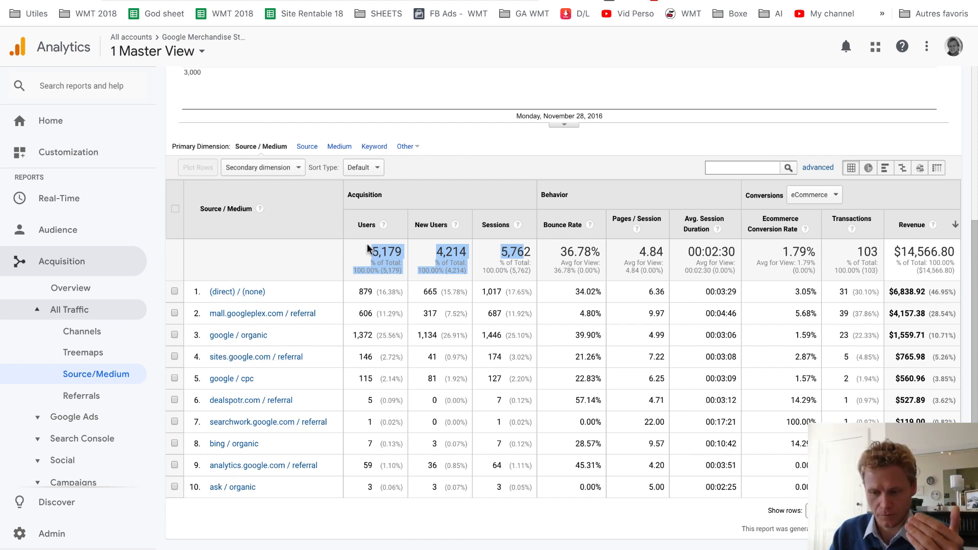
{"action": "left_click_drag", "start_coordinate": [402, 252], "coordinate": [376, 249]}
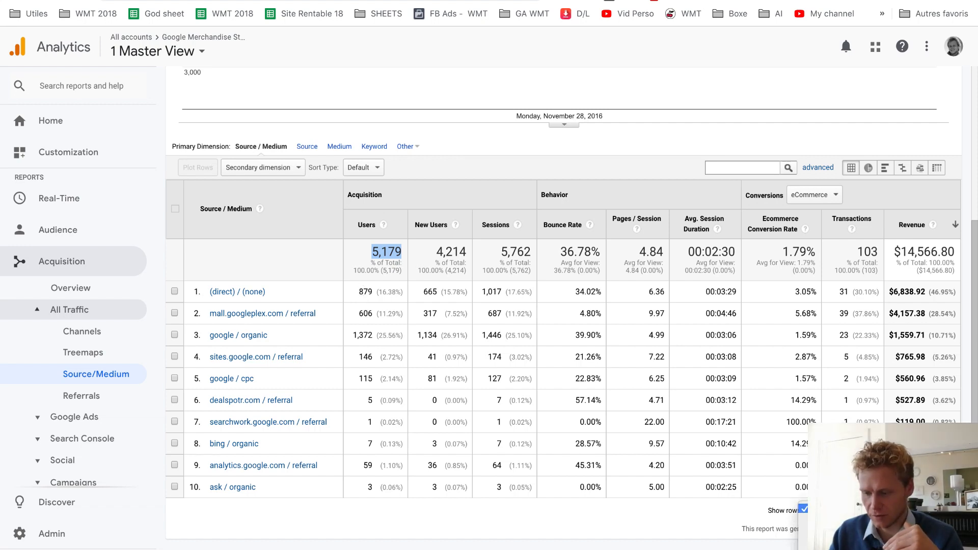
Step: Show more rows in the Source/Medium table and review the sources through youtube.com / referral
{"action": "left_click", "coordinate": [811, 510]}
{"action": "left_click", "coordinate": [817, 541]}
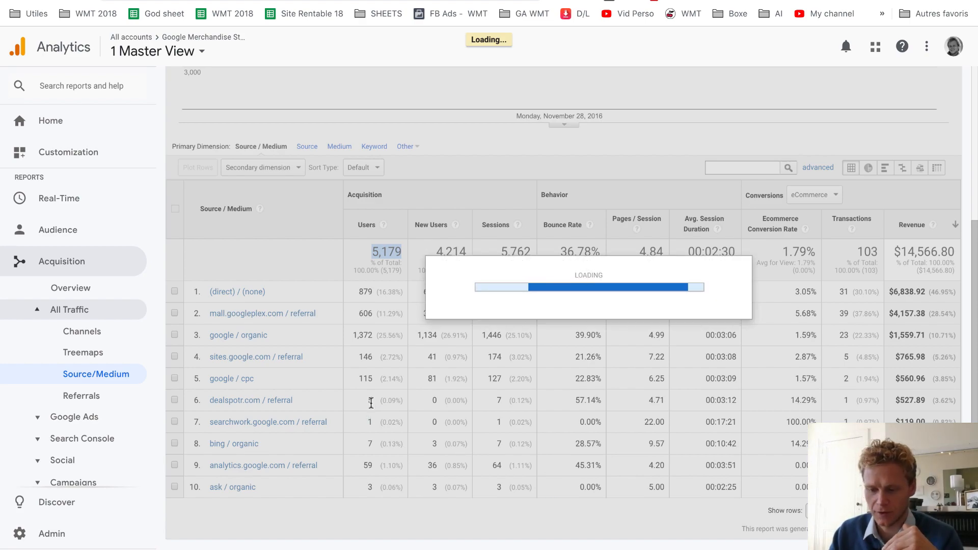
{"action": "scroll", "coordinate": [373, 466], "scroll_direction": "down", "scroll_amount": 15}
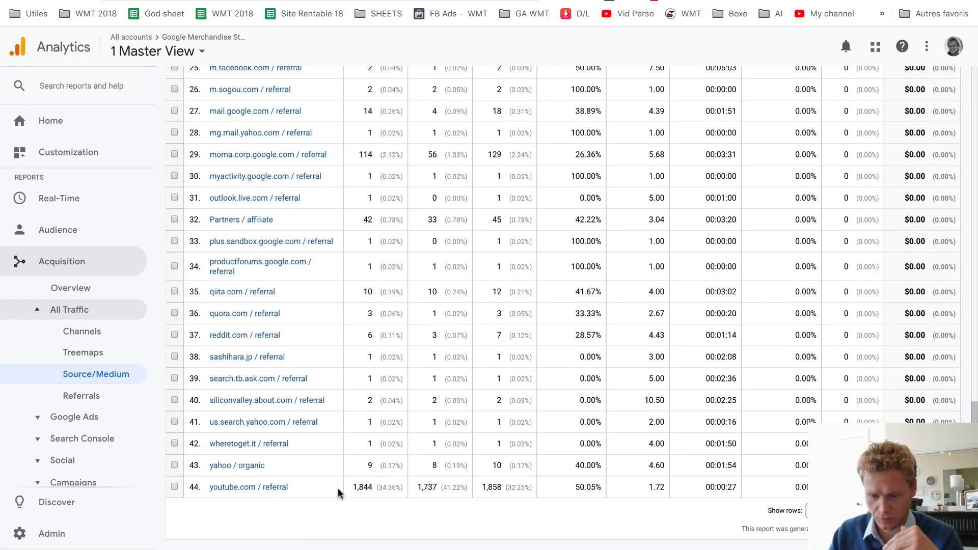
{"action": "scroll", "coordinate": [387, 410], "scroll_direction": "up", "scroll_amount": 9}
{"action": "scroll", "coordinate": [389, 404], "scroll_direction": "up", "scroll_amount": 10}
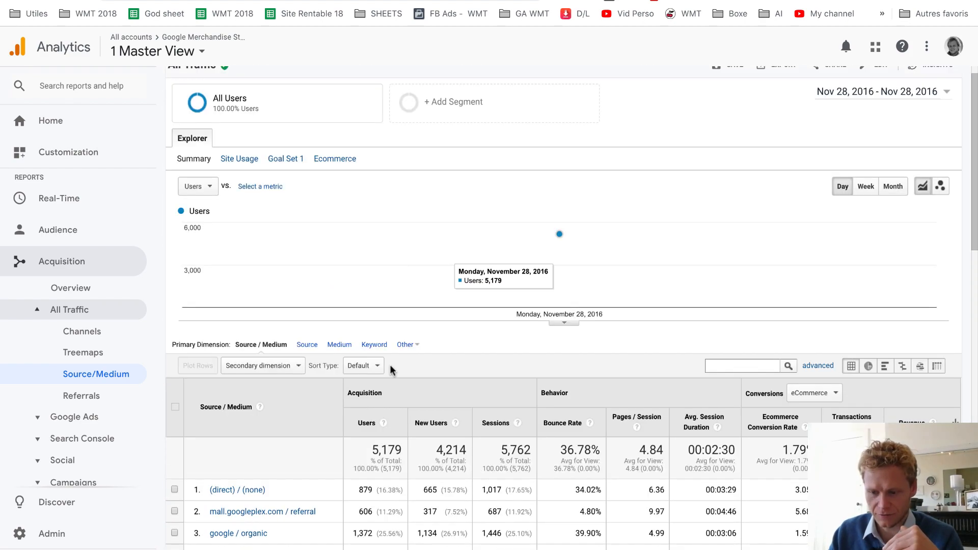
{"action": "scroll", "coordinate": [391, 446], "scroll_direction": "down", "scroll_amount": 4}
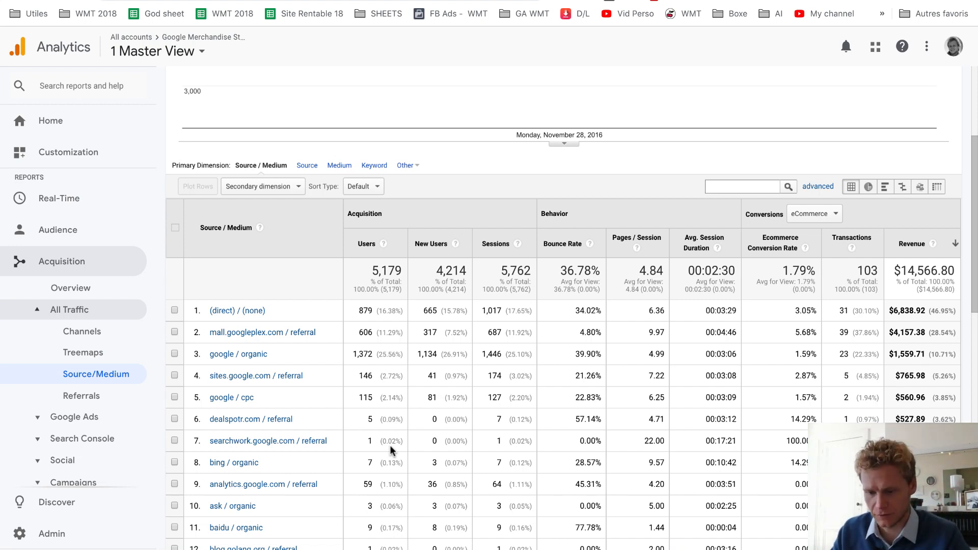
{"action": "scroll", "coordinate": [390, 445], "scroll_direction": "up", "scroll_amount": 1}
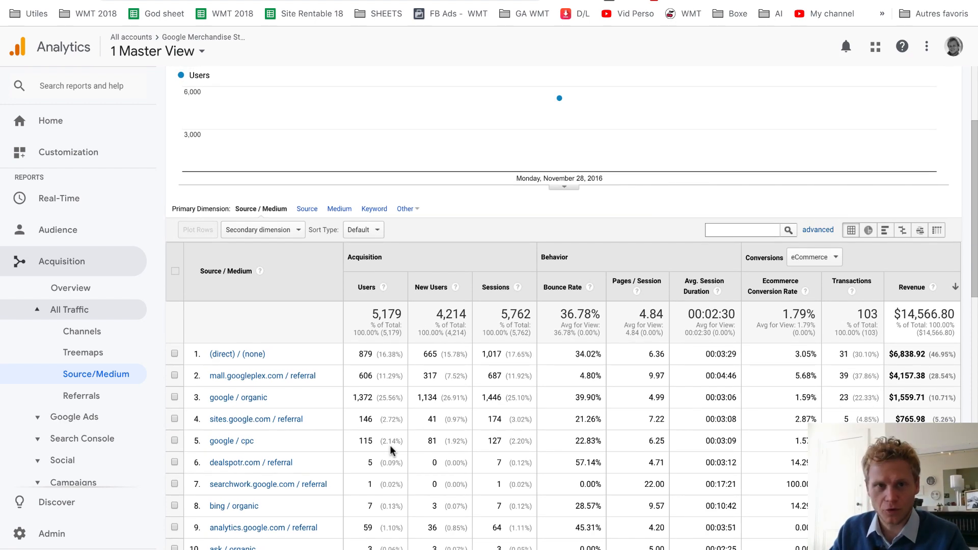
{"action": "scroll", "coordinate": [390, 445], "scroll_direction": "up", "scroll_amount": 3}
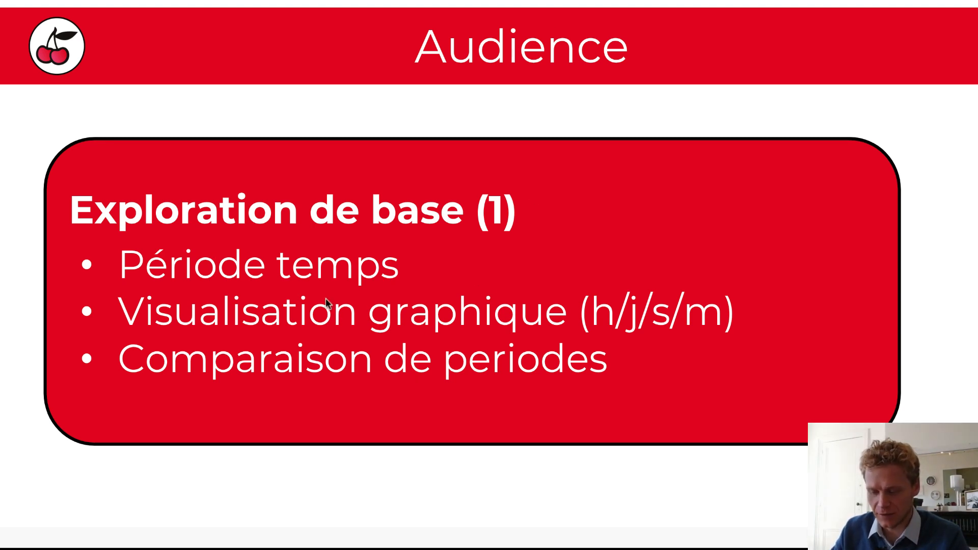
{"action": "key", "text": "Right"}
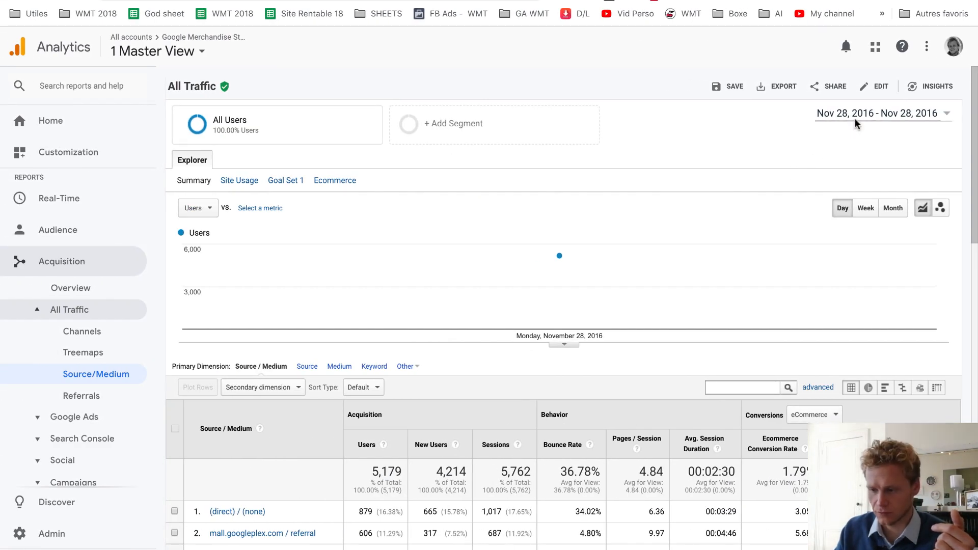
Step: Compare the Nov 28, 2016 date range with the previous period, Nov 27, 2016, and apply it to the report
{"action": "left_click", "coordinate": [854, 118]}
{"action": "left_click", "coordinate": [818, 168]}
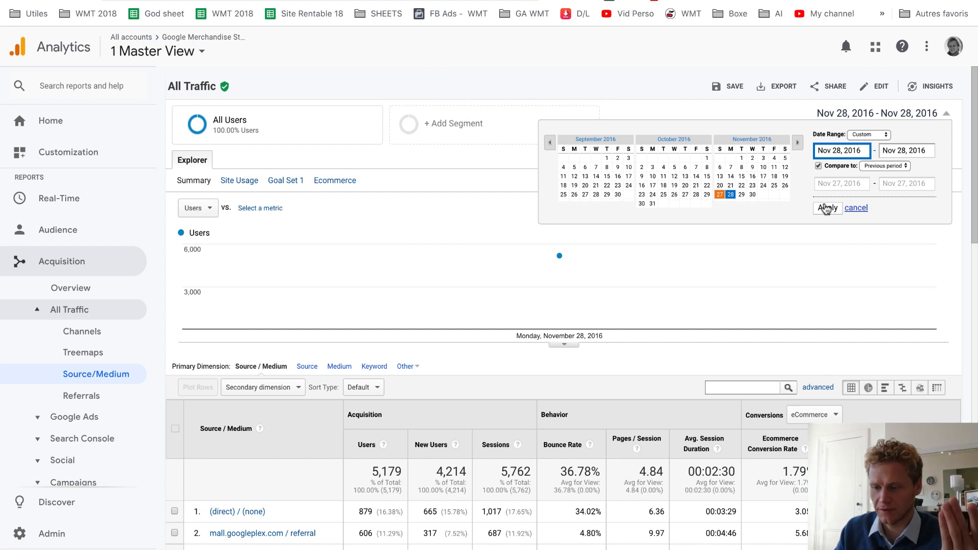
{"action": "left_click", "coordinate": [826, 208]}
{"action": "scroll", "coordinate": [401, 383], "scroll_direction": "down", "scroll_amount": 2}
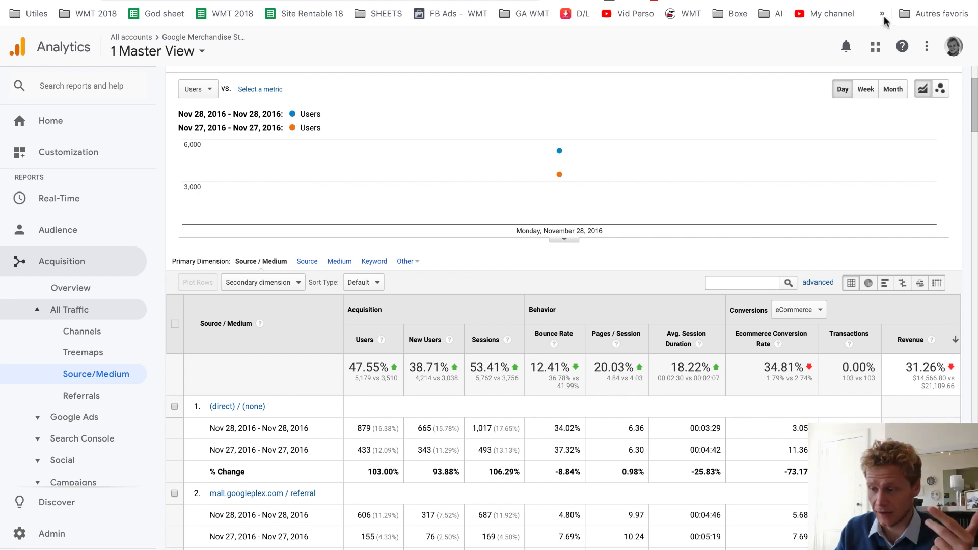
{"action": "scroll", "coordinate": [816, 127], "scroll_direction": "up", "scroll_amount": 2}
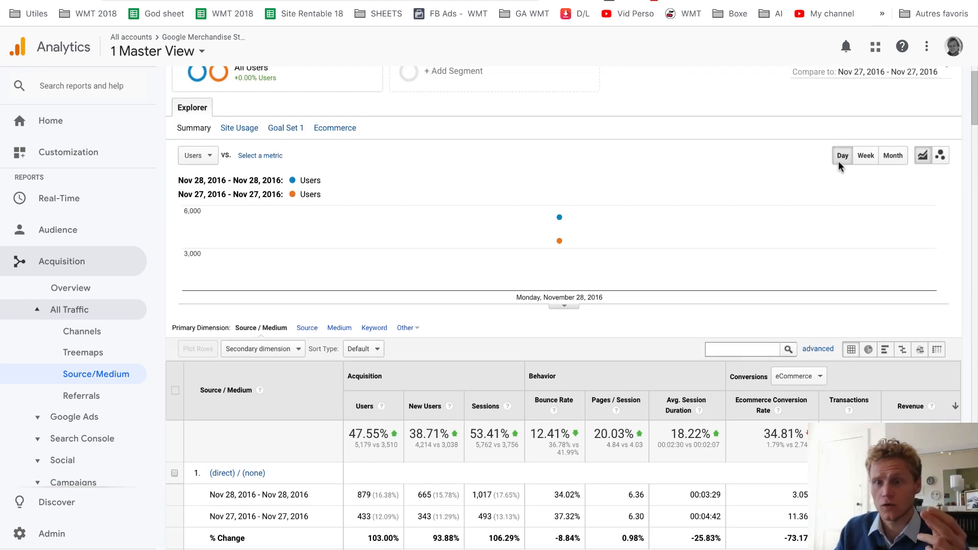
{"action": "left_click", "coordinate": [851, 76]}
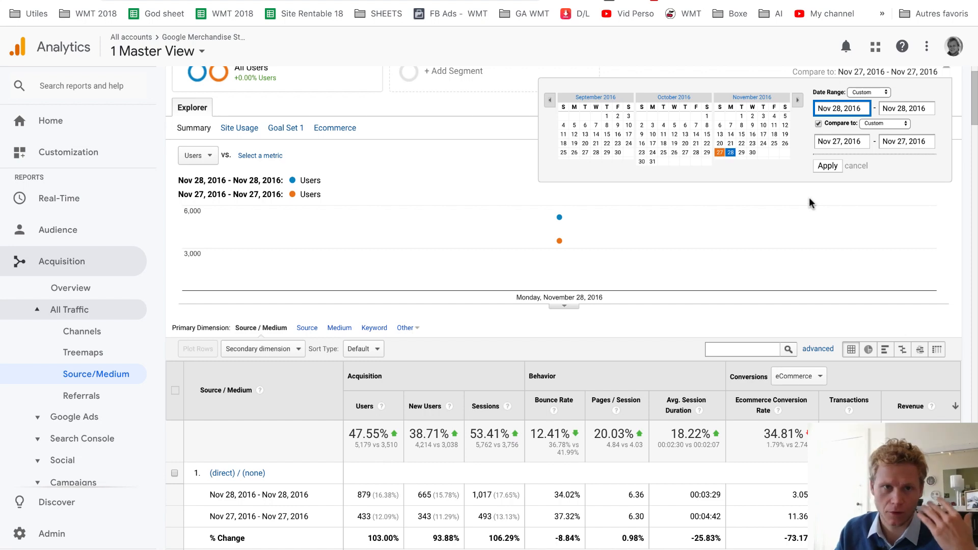
{"action": "mouse_move", "coordinate": [791, 230]}
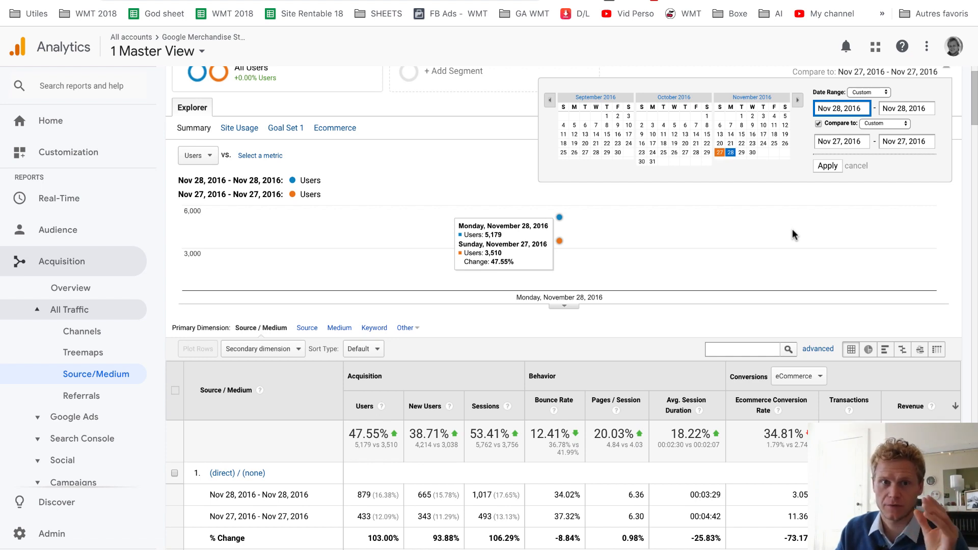
{"action": "left_click", "coordinate": [740, 267]}
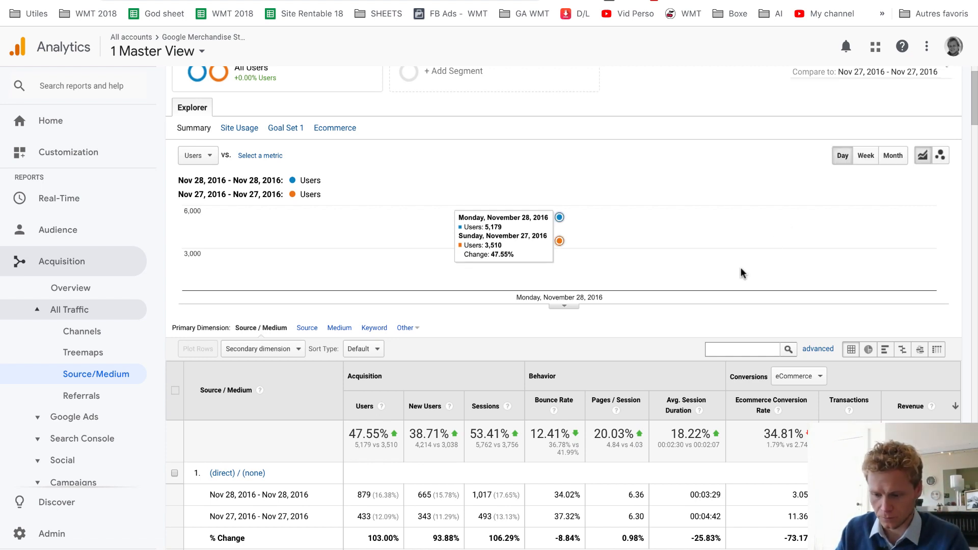
Step: Examine the day-over-day changes in users, sessions and revenue, overall and for (direct) / (none)
{"action": "scroll", "coordinate": [740, 268], "scroll_direction": "down", "scroll_amount": 3}
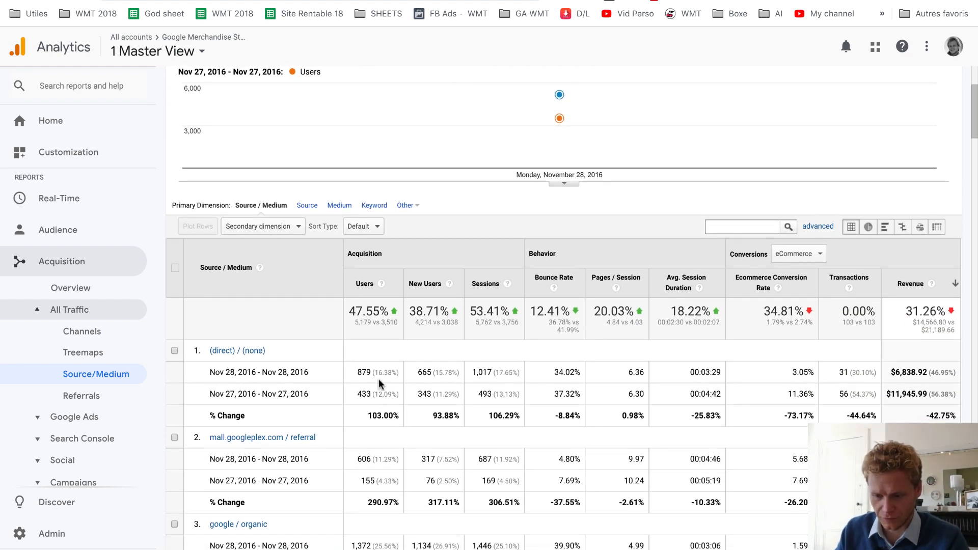
{"action": "mouse_move", "coordinate": [603, 134]}
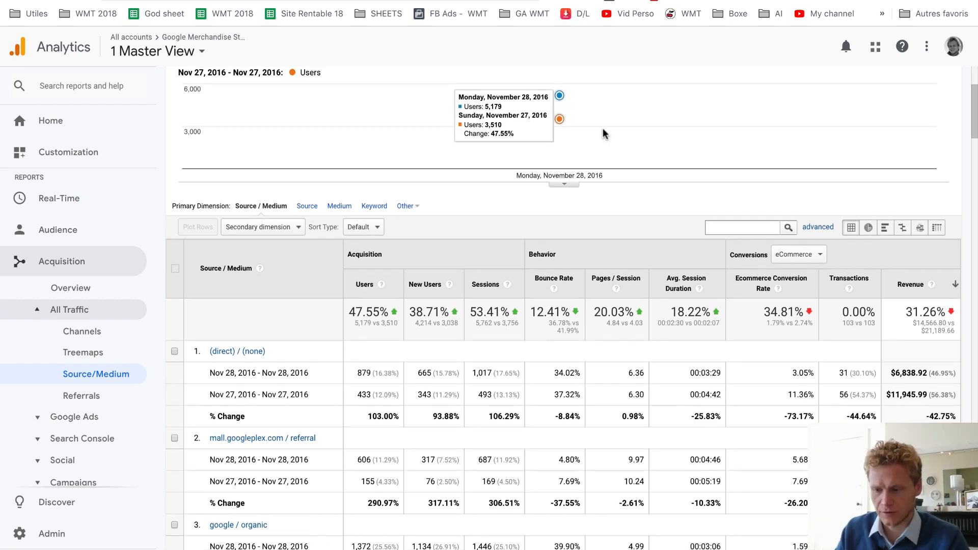
{"action": "scroll", "coordinate": [603, 134], "scroll_direction": "up", "scroll_amount": 4}
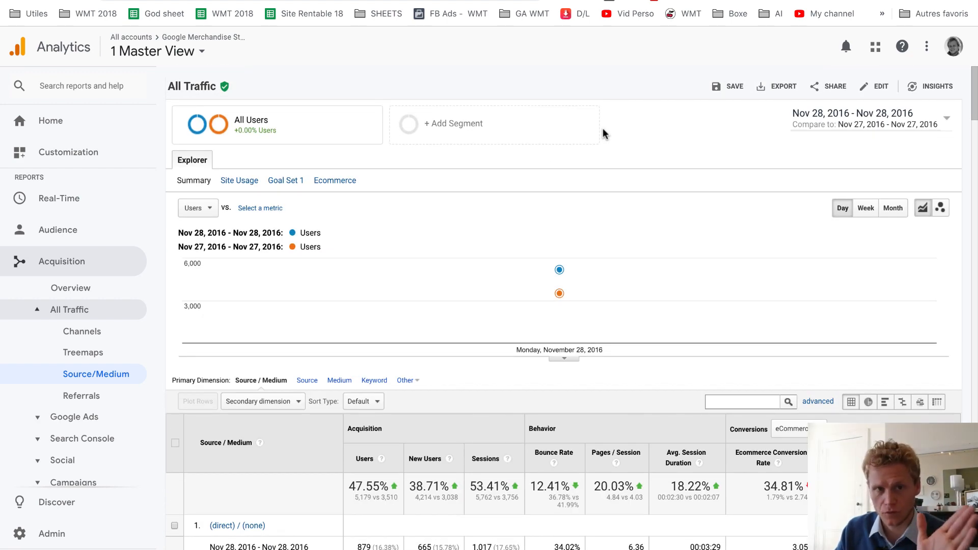
{"action": "scroll", "coordinate": [603, 133], "scroll_direction": "down", "scroll_amount": 4}
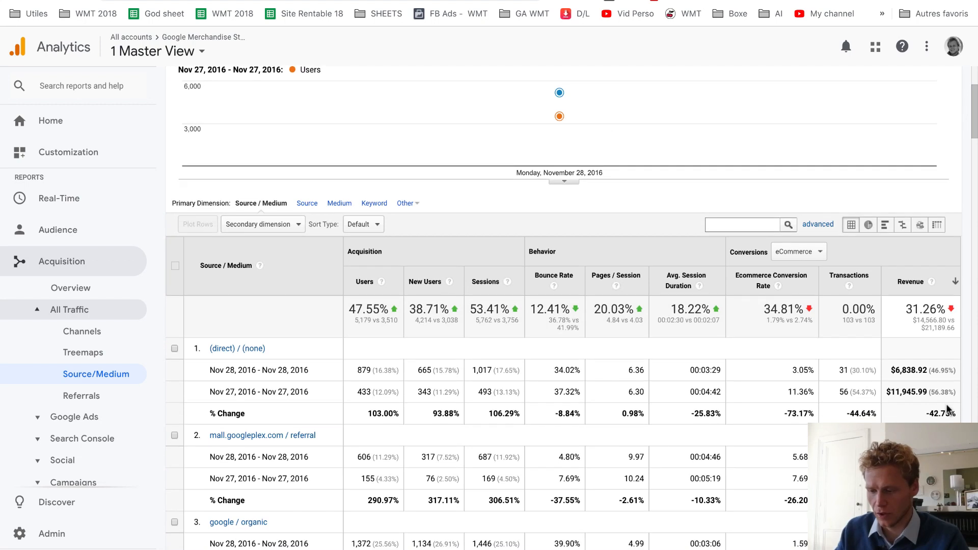
{"action": "left_click_drag", "start_coordinate": [958, 413], "coordinate": [369, 415]}
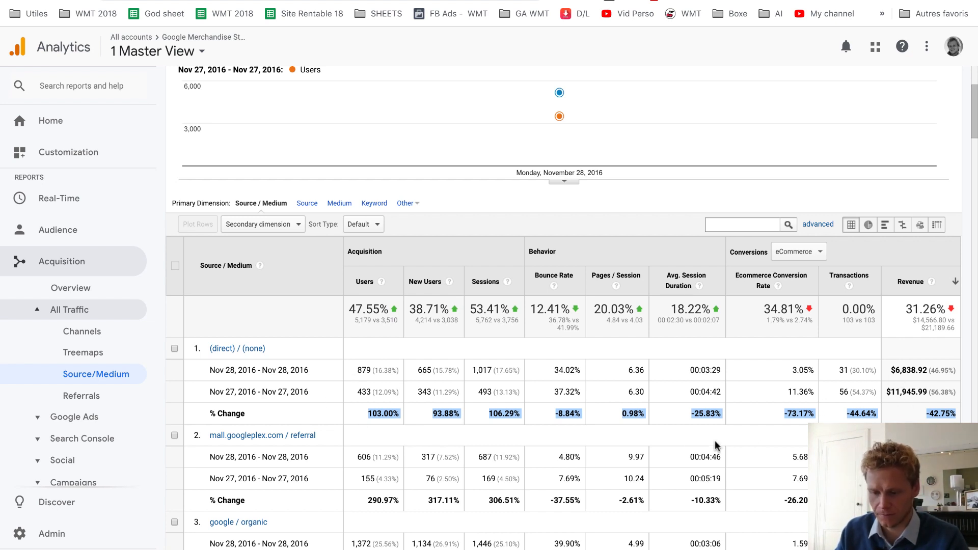
{"action": "left_click", "coordinate": [490, 428]}
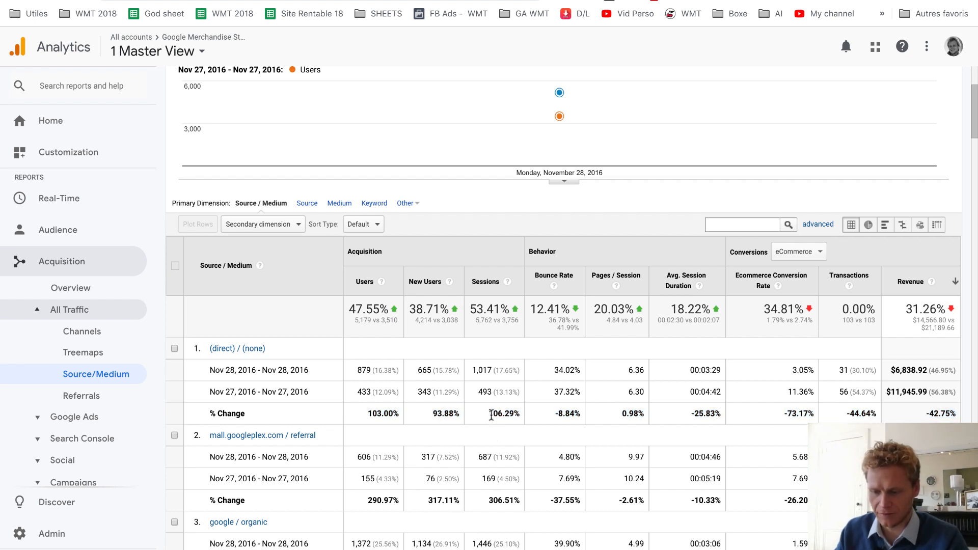
{"action": "left_click_drag", "start_coordinate": [490, 413], "coordinate": [520, 414]}
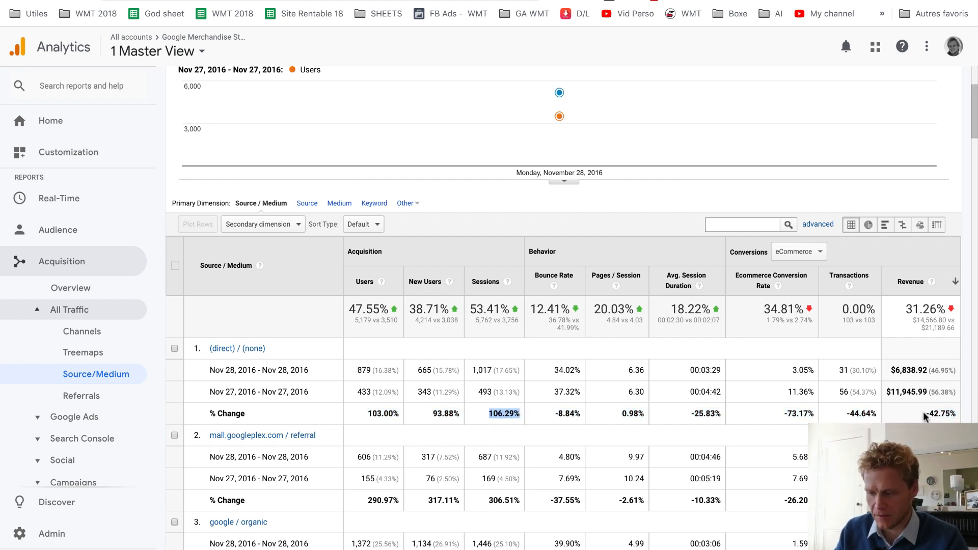
{"action": "left_click_drag", "start_coordinate": [926, 413], "coordinate": [955, 414]}
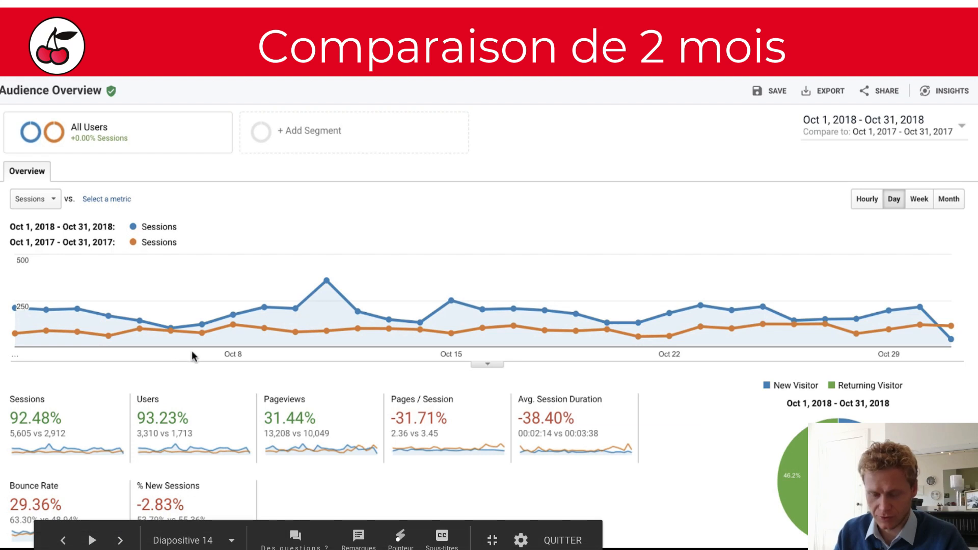
Step: Return from the presentation slides to Google Analytics and open the Audience Overview report
{"action": "key", "text": "Right"}
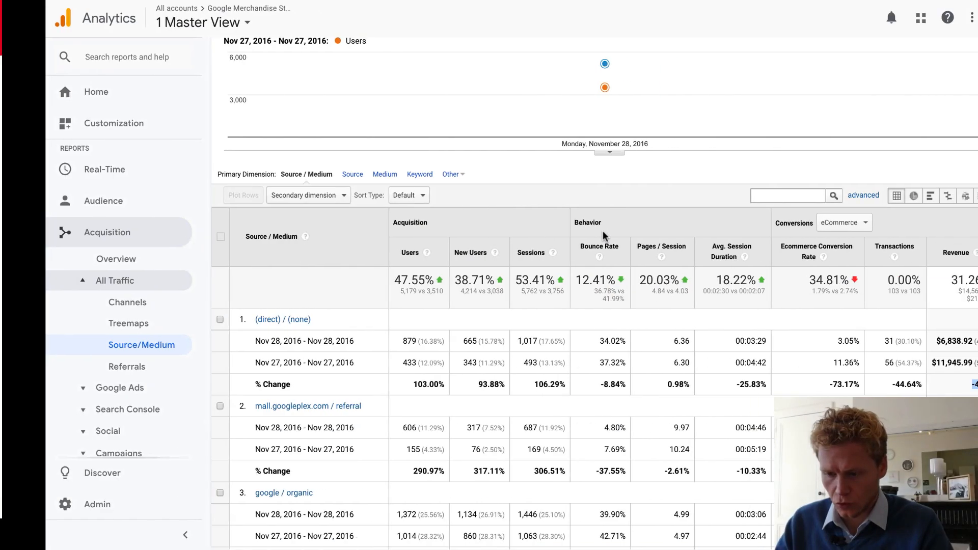
{"action": "scroll", "coordinate": [603, 231], "scroll_direction": "up", "scroll_amount": 4}
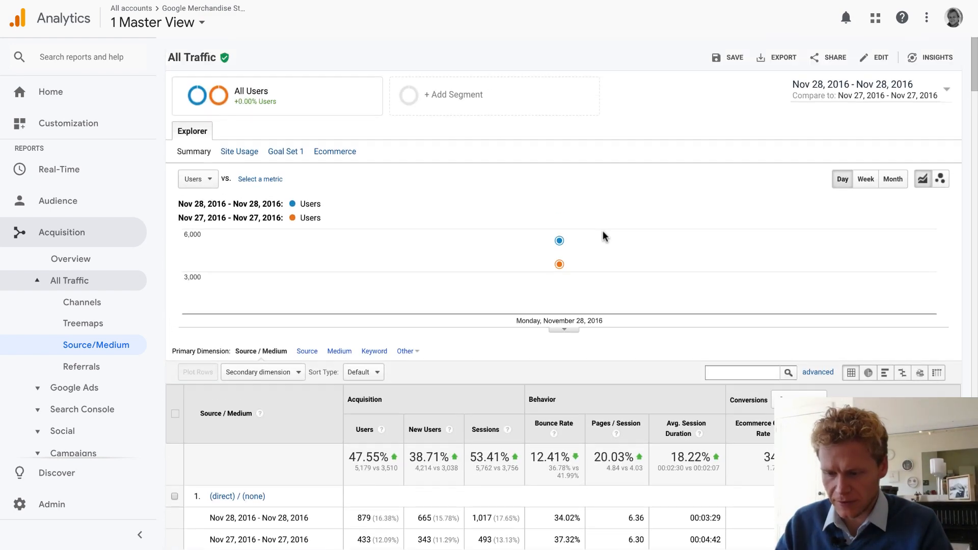
{"action": "left_click", "coordinate": [127, 200]}
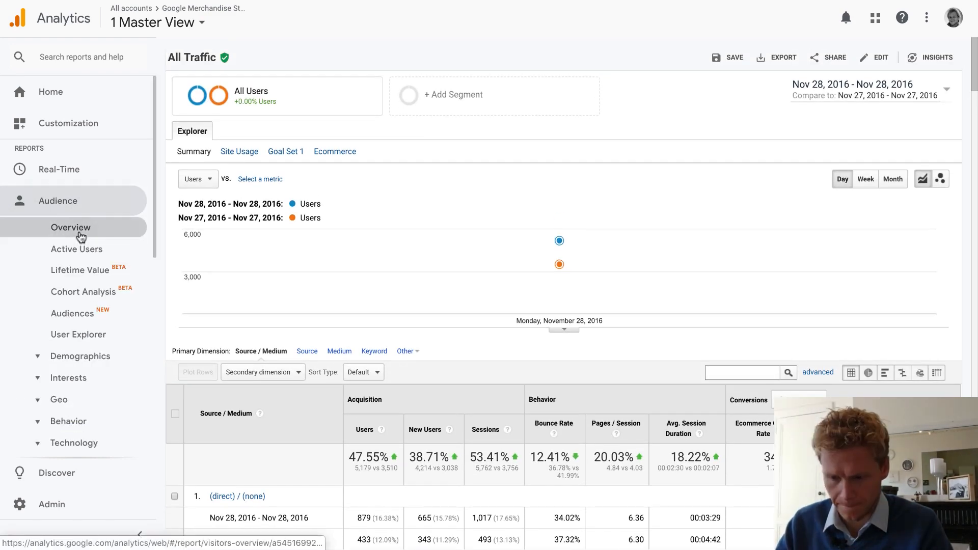
{"action": "left_click", "coordinate": [81, 236]}
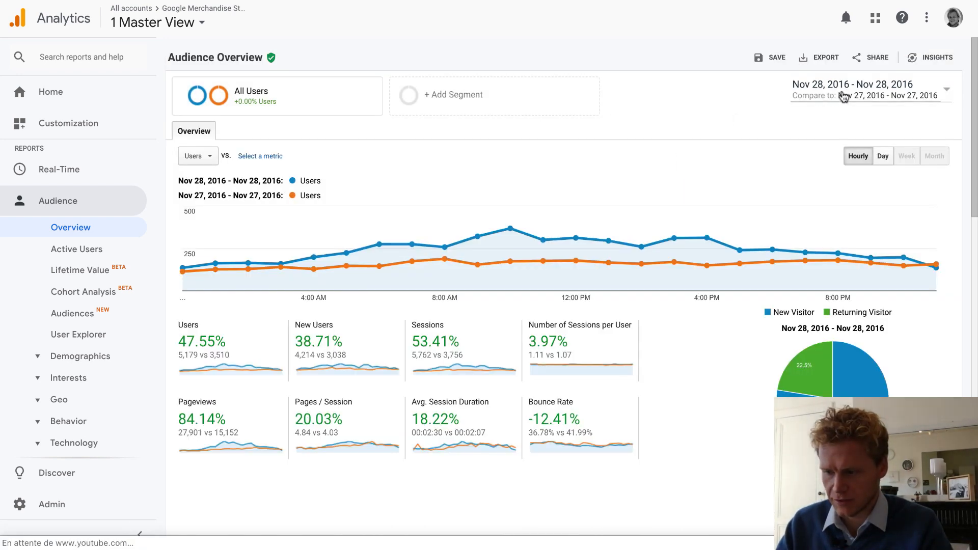
Step: Add Bounce Rate as the second metric plotted against Users in the overview chart
{"action": "left_click", "coordinate": [207, 162]}
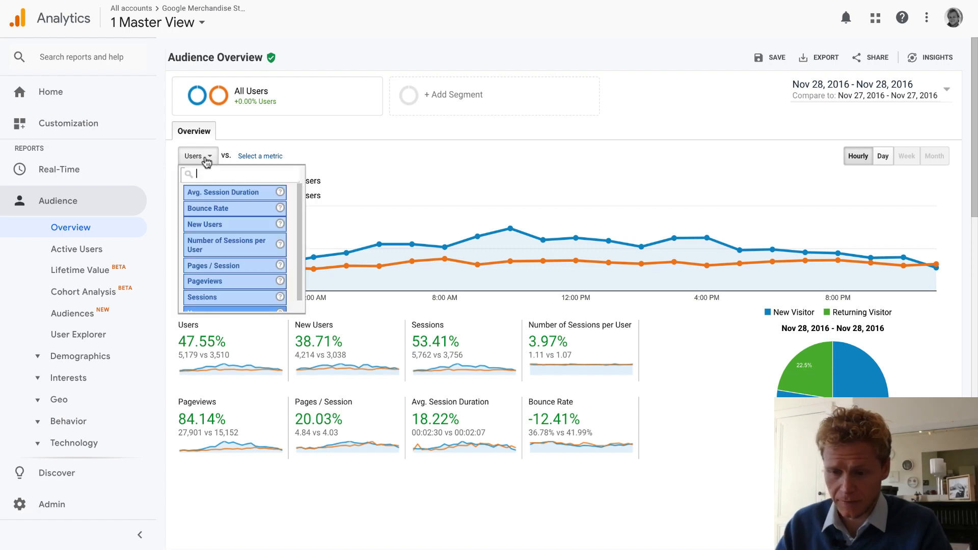
{"action": "left_click", "coordinate": [248, 156]}
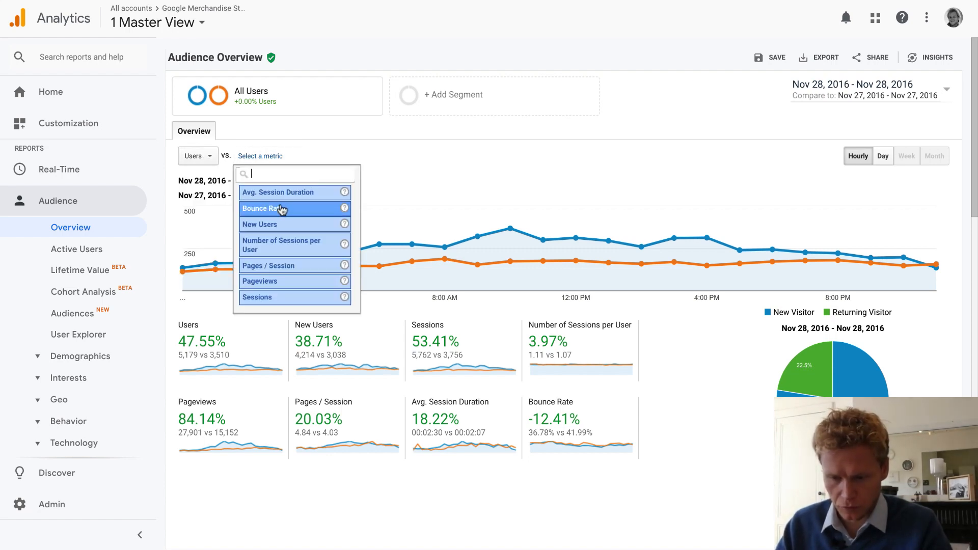
{"action": "left_click", "coordinate": [280, 209]}
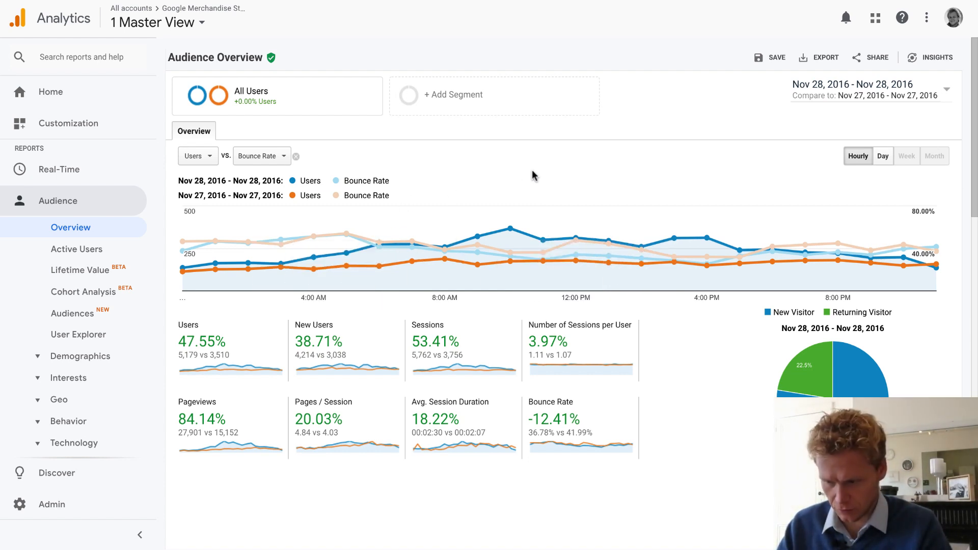
Step: Apply the 1.2 Youtube Traffic segment alongside All Users in the Audience Overview report
{"action": "left_click", "coordinate": [437, 96]}
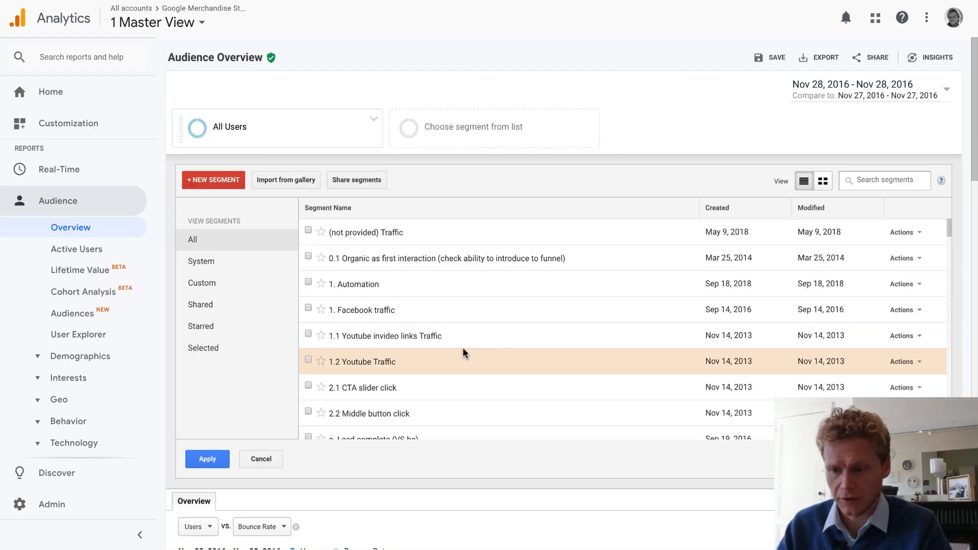
{"action": "mouse_move", "coordinate": [364, 310]}
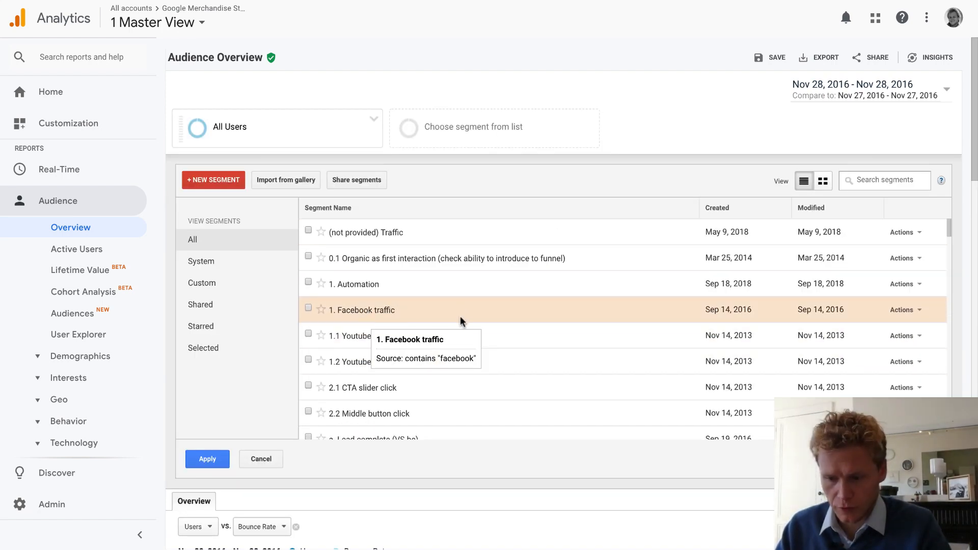
{"action": "scroll", "coordinate": [438, 322], "scroll_direction": "down", "scroll_amount": 1}
{"action": "left_click", "coordinate": [379, 320]}
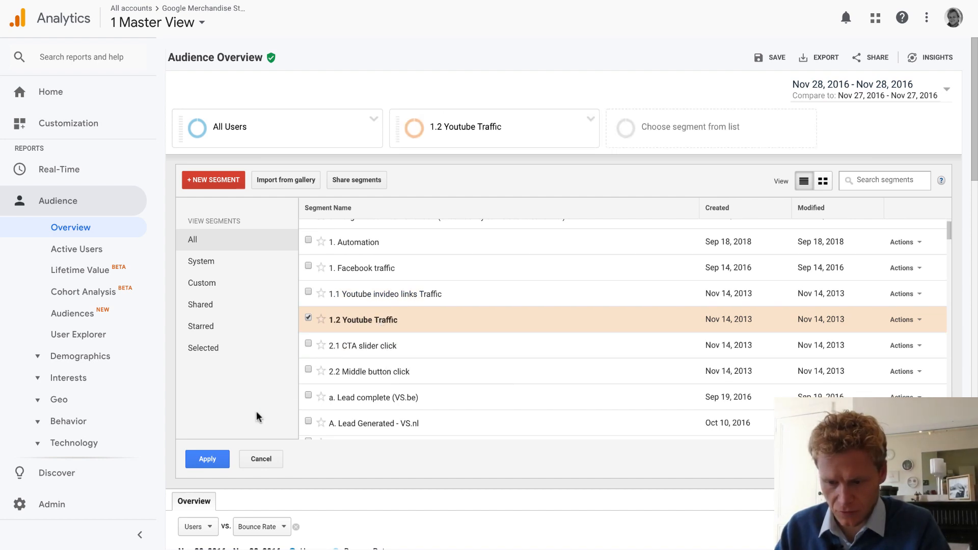
{"action": "left_click", "coordinate": [217, 458]}
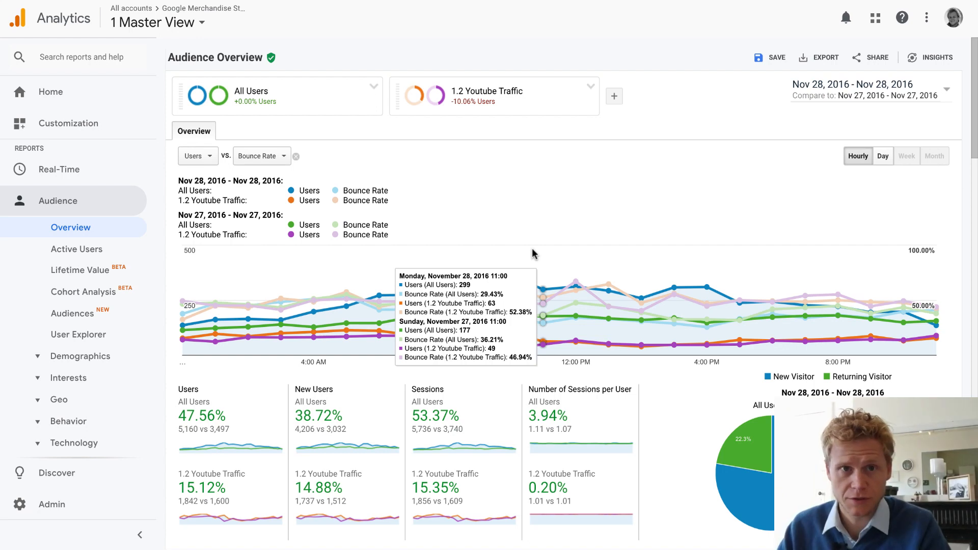
Step: Remove the 1.2 Youtube Traffic segment from the report
{"action": "left_click", "coordinate": [591, 87]}
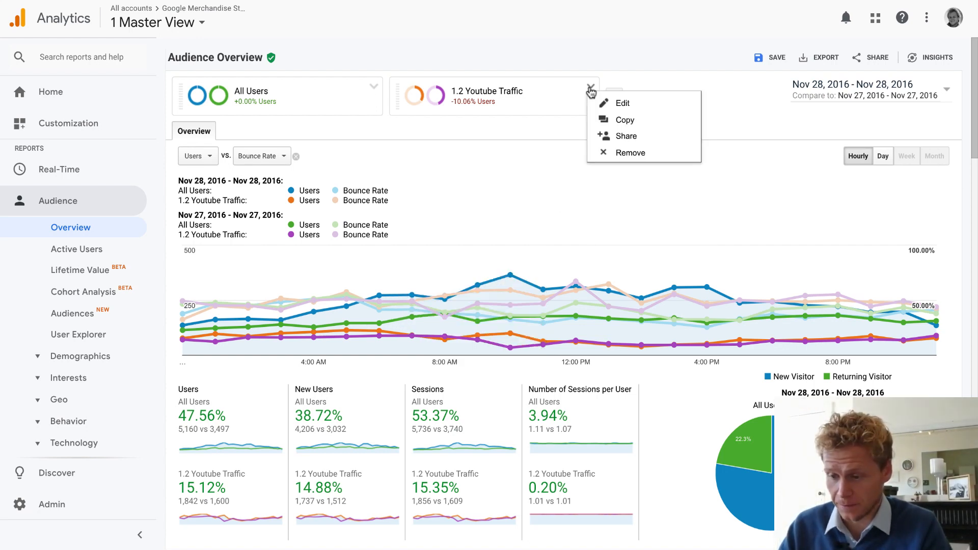
{"action": "left_click", "coordinate": [614, 156]}
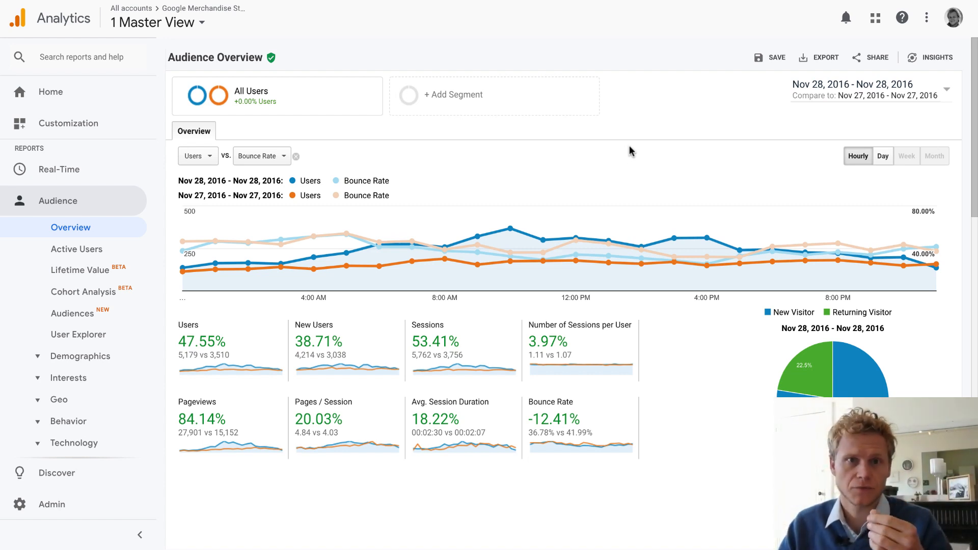
Step: Turn off the date comparison and apply the full month of October 2016 as the report's date range
{"action": "left_click", "coordinate": [809, 99]}
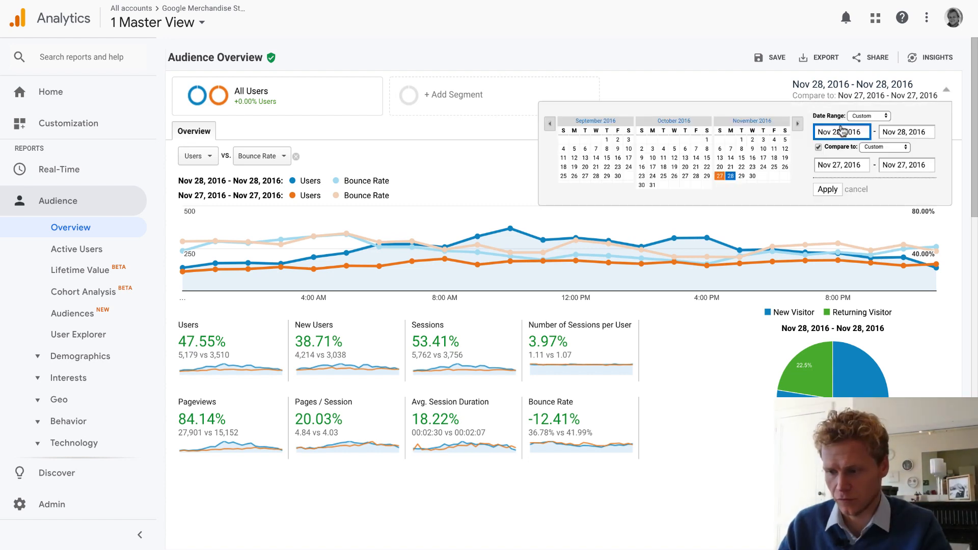
{"action": "left_click", "coordinate": [818, 147]}
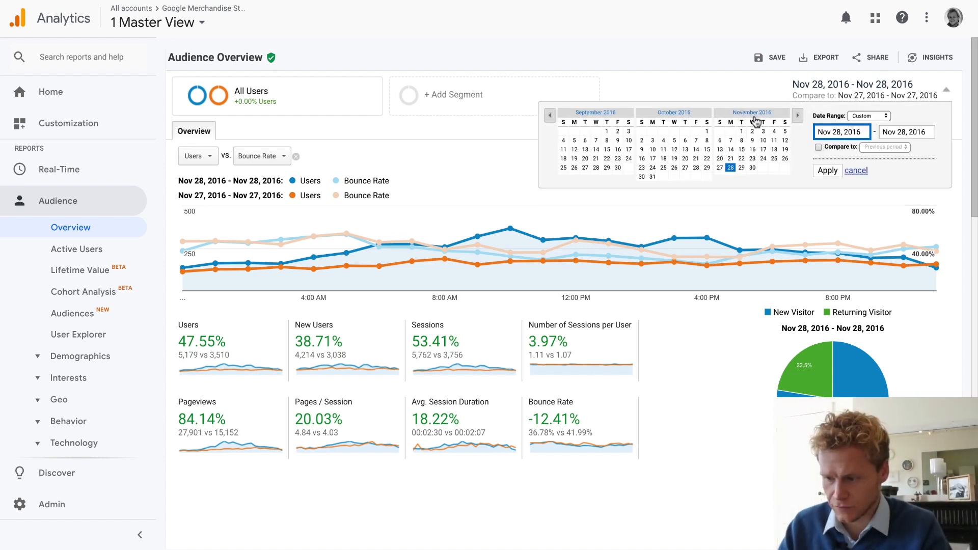
{"action": "left_click", "coordinate": [683, 113]}
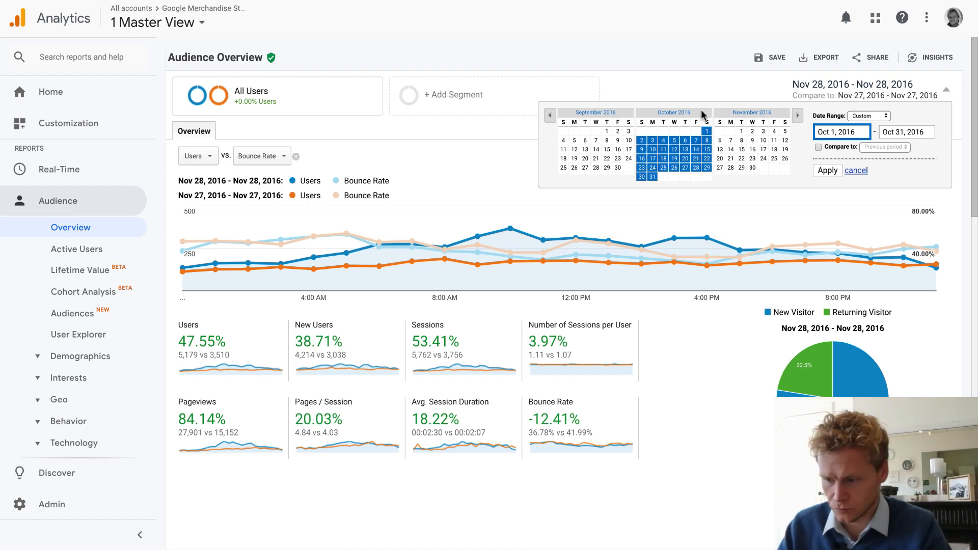
{"action": "left_click", "coordinate": [821, 170]}
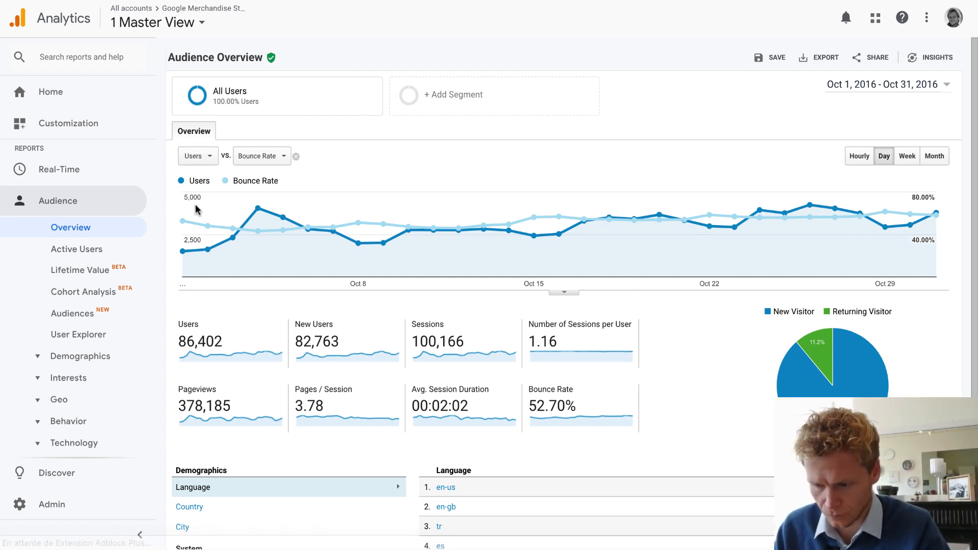
Step: Plot Sessions as the chart's primary metric and New Users as the metric compared with it
{"action": "mouse_move", "coordinate": [189, 246]}
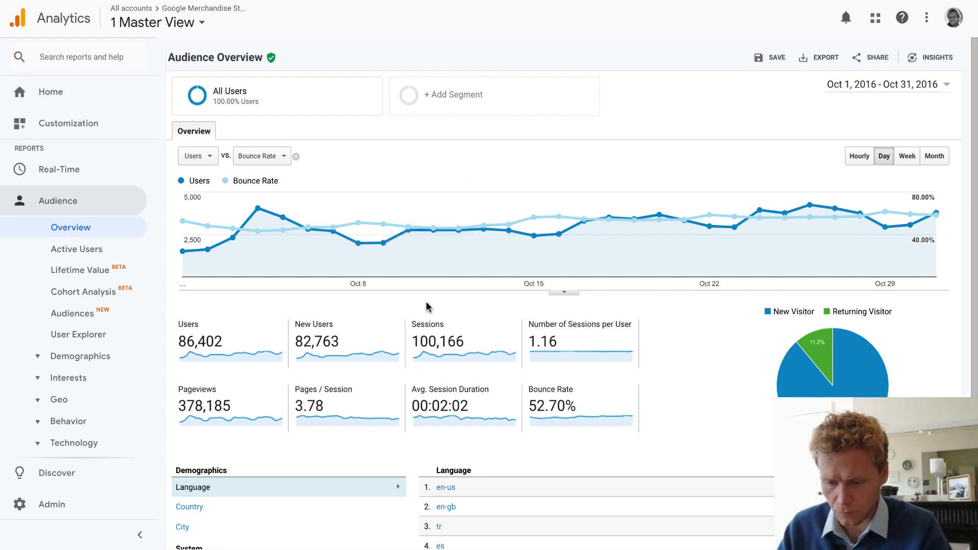
{"action": "left_click", "coordinate": [430, 356]}
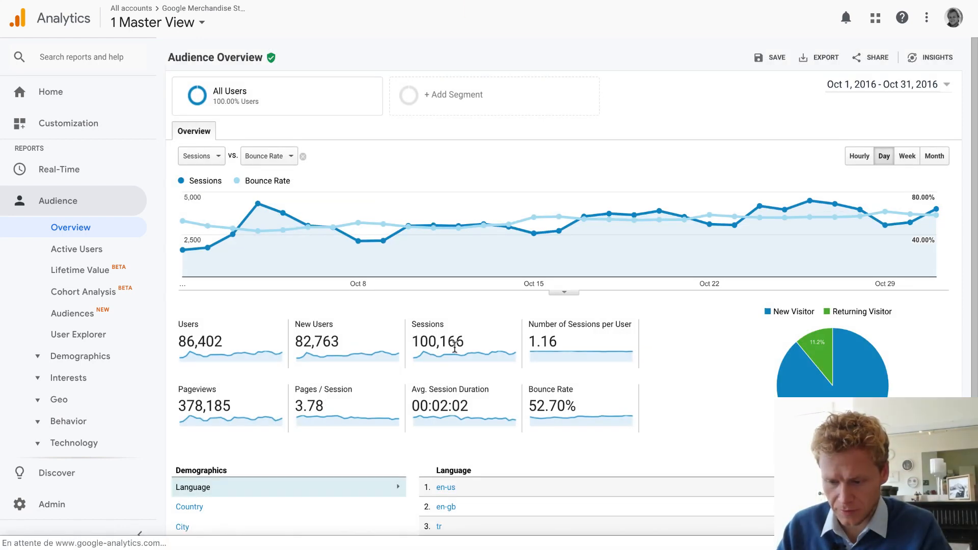
{"action": "mouse_move", "coordinate": [257, 209]}
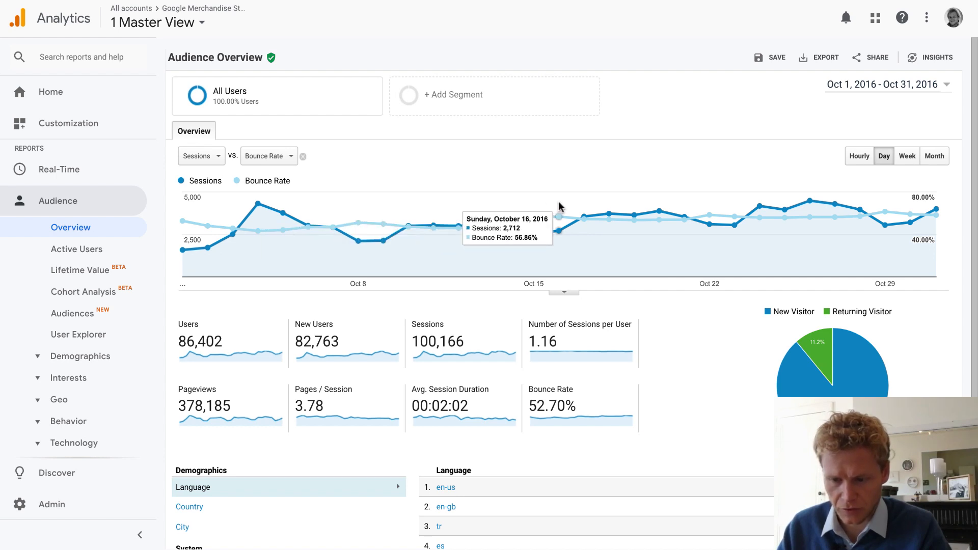
{"action": "left_click", "coordinate": [259, 157]}
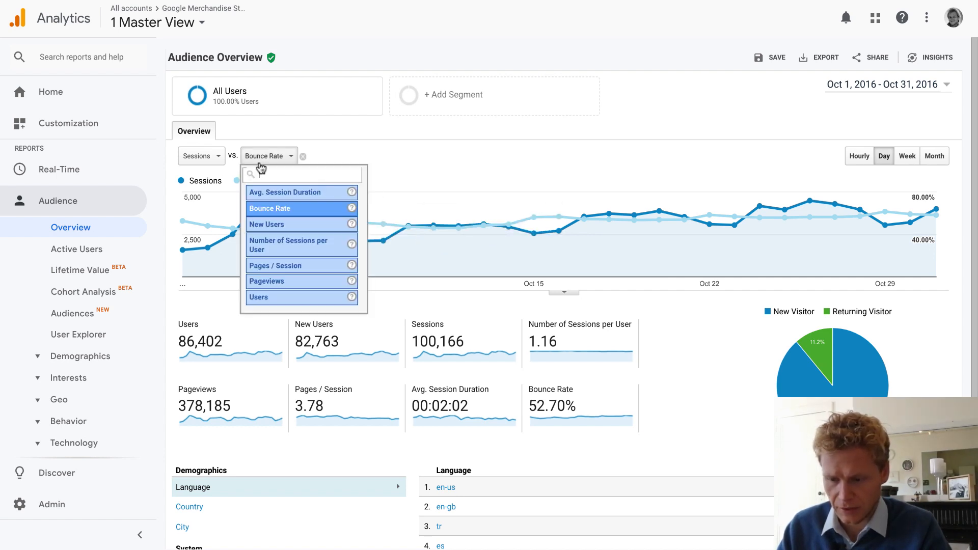
{"action": "left_click", "coordinate": [286, 228]}
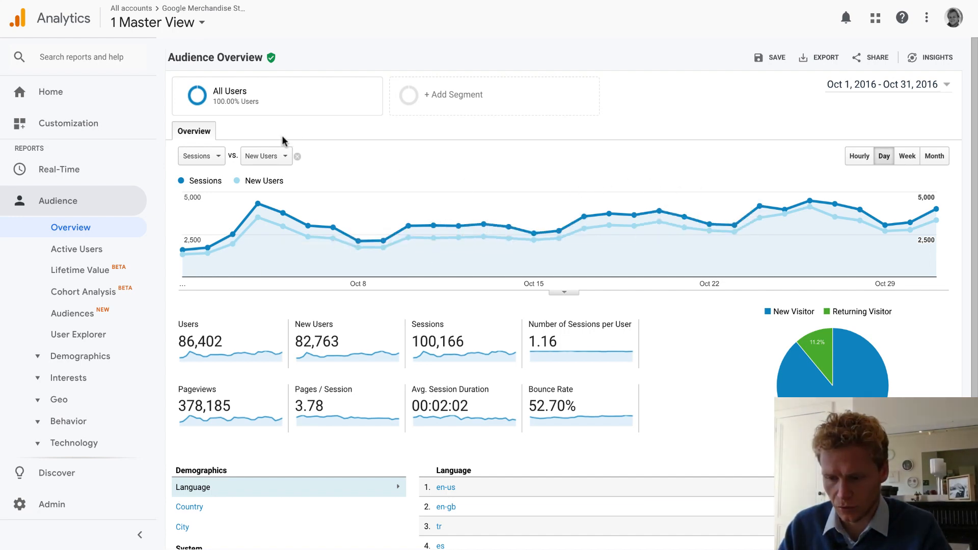
{"action": "left_click", "coordinate": [269, 157]}
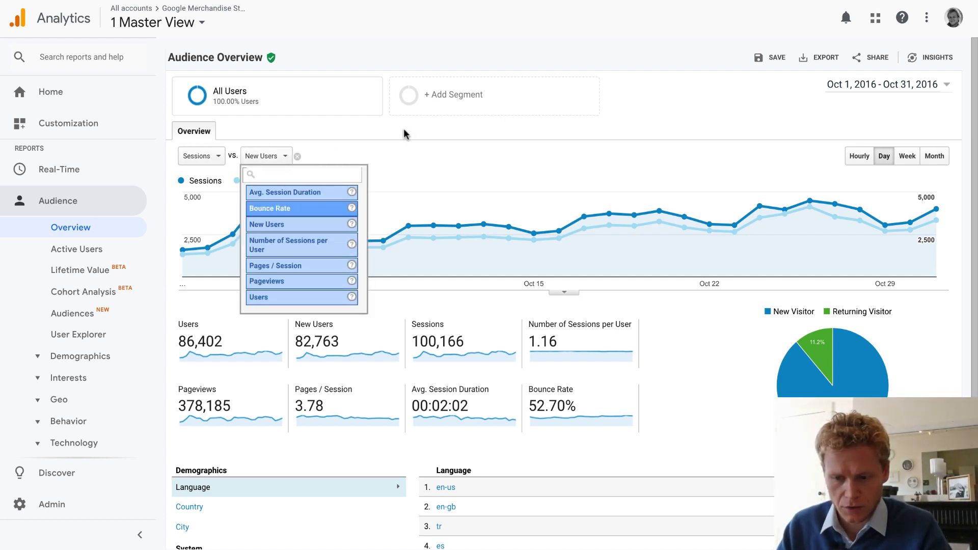
{"action": "left_click", "coordinate": [291, 156]}
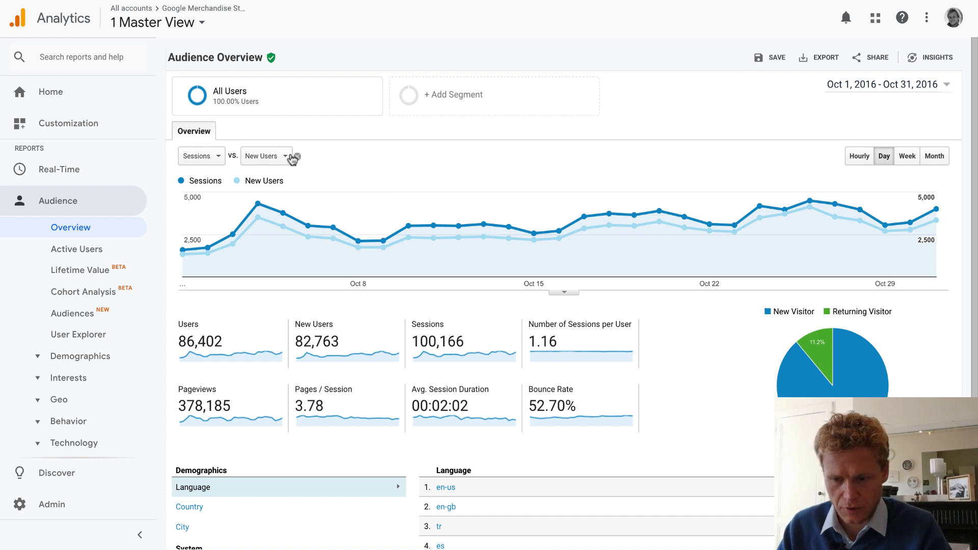
{"action": "left_click", "coordinate": [219, 158]}
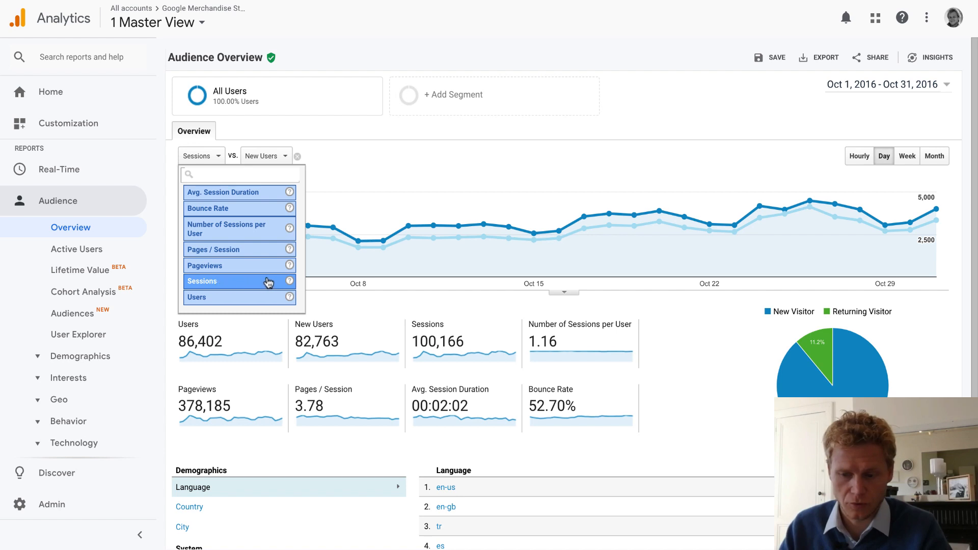
{"action": "mouse_move", "coordinate": [290, 283]}
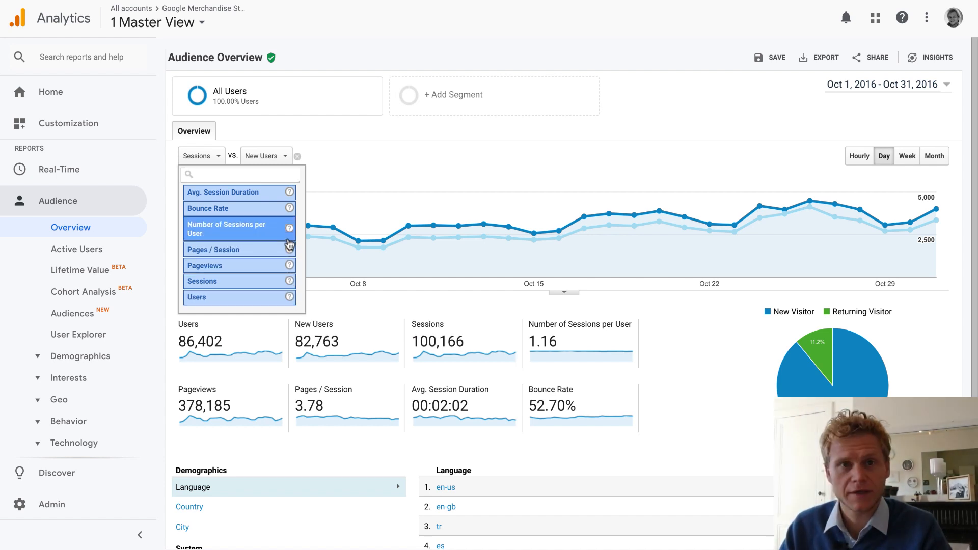
{"action": "left_click", "coordinate": [355, 183]}
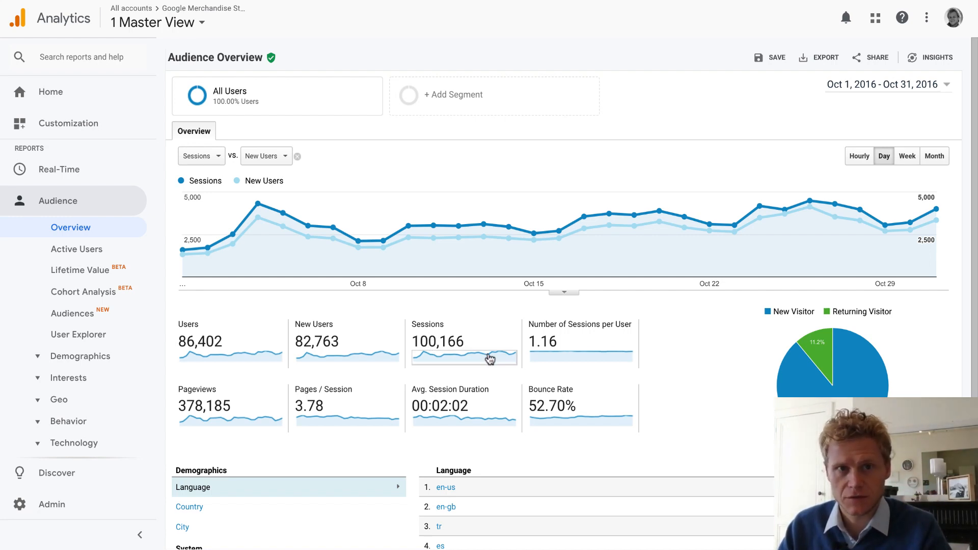
Step: Highlight the total Sessions figure in the overview and open the Source/Medium report for all acquisition traffic
{"action": "scroll", "coordinate": [691, 340], "scroll_direction": "down", "scroll_amount": 1}
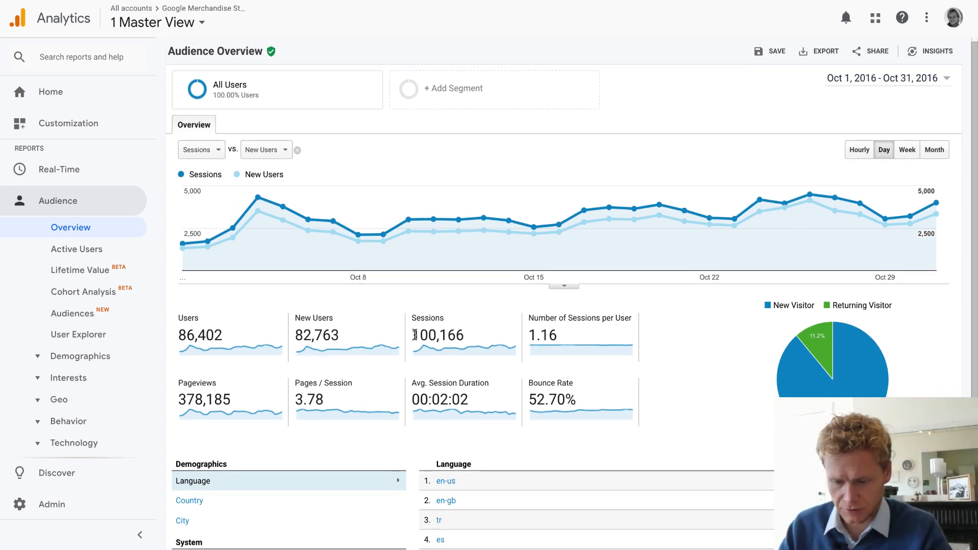
{"action": "left_click_drag", "start_coordinate": [446, 333], "coordinate": [414, 336]}
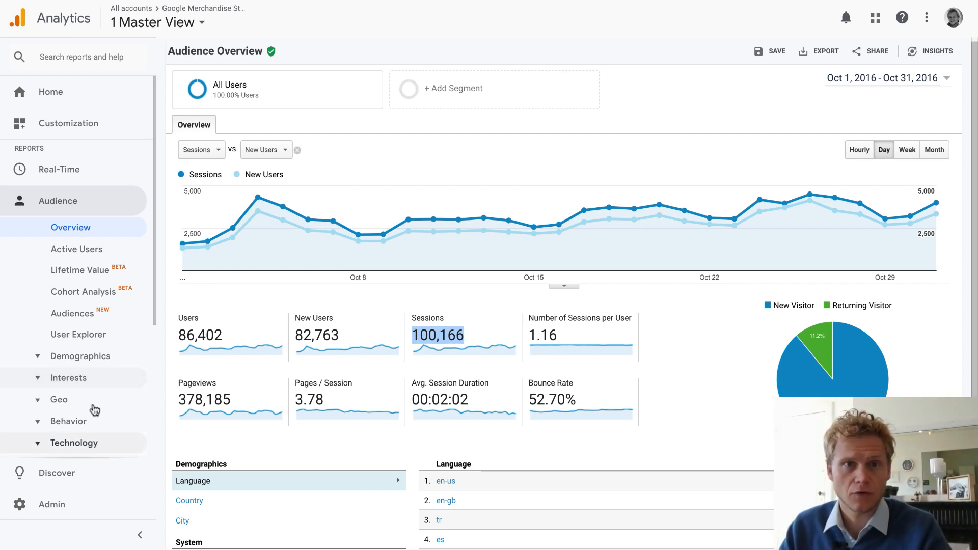
{"action": "scroll", "coordinate": [116, 347], "scroll_direction": "down", "scroll_amount": 2}
{"action": "scroll", "coordinate": [116, 348], "scroll_direction": "down", "scroll_amount": 2}
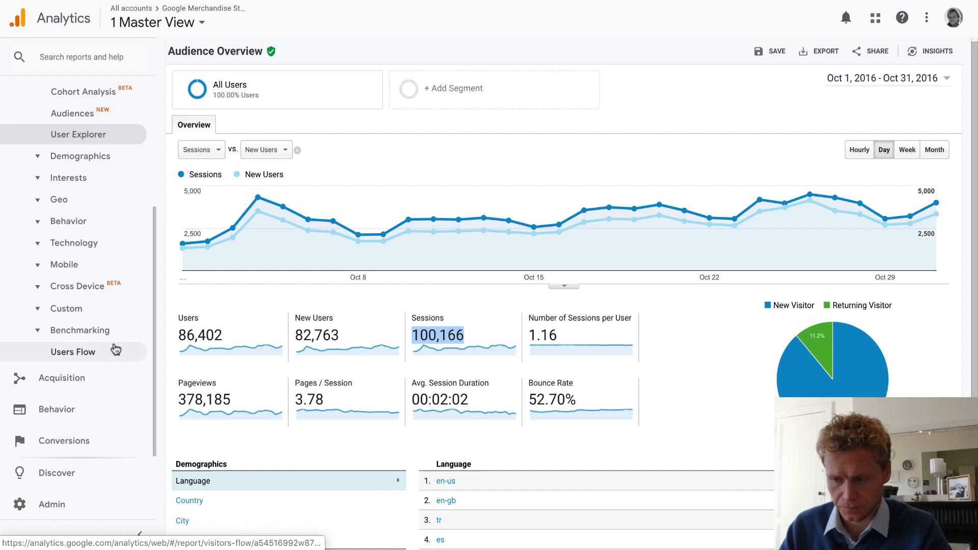
{"action": "left_click", "coordinate": [83, 377]}
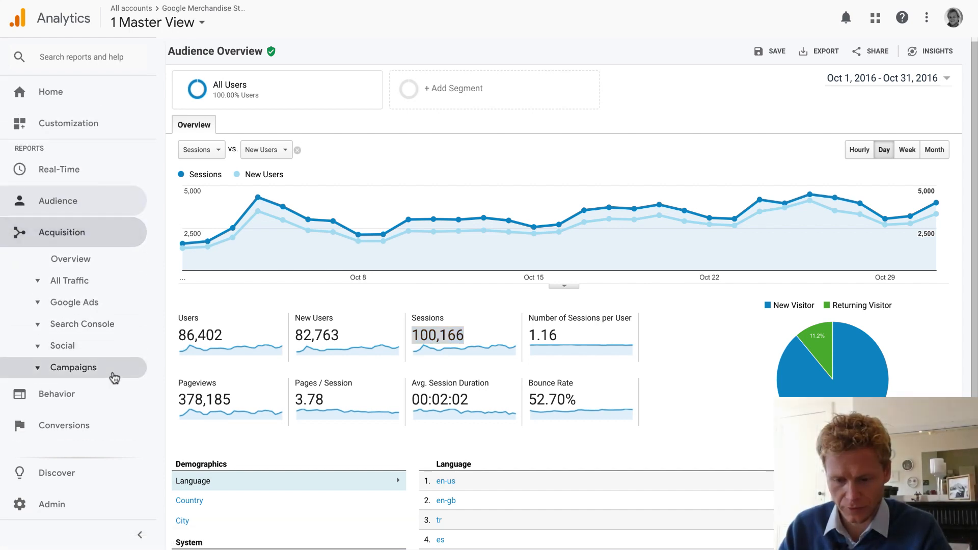
{"action": "left_click", "coordinate": [79, 282]}
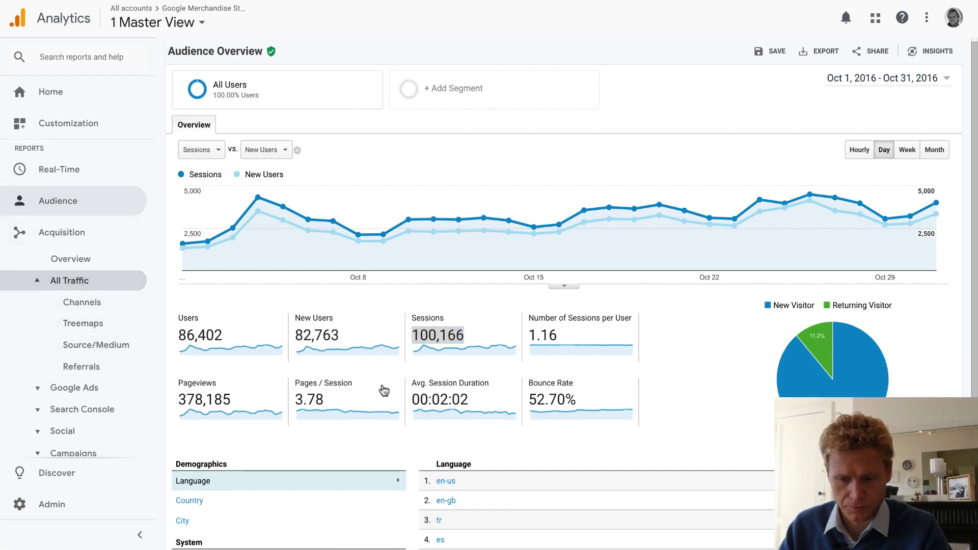
{"action": "left_click", "coordinate": [101, 345]}
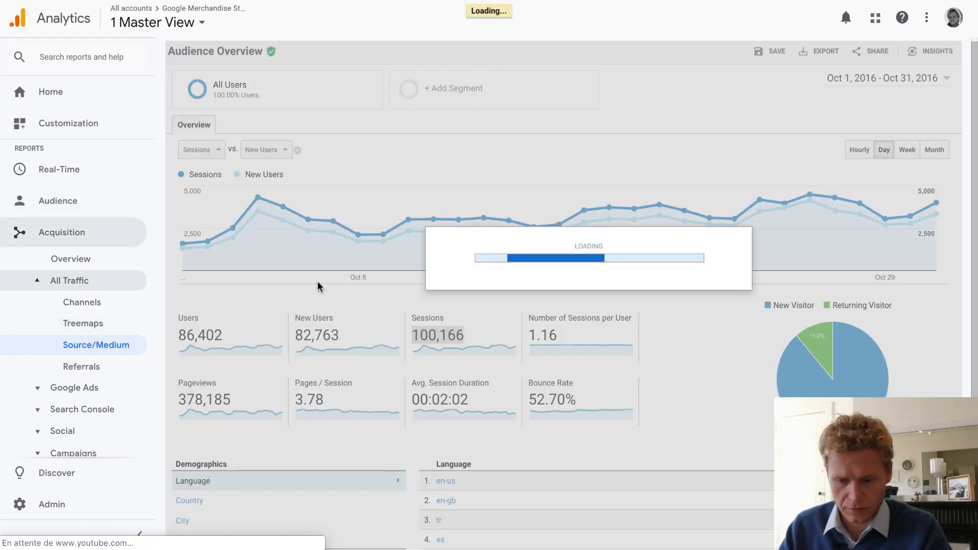
Step: Highlight the total sessions and the youtube.com / referral sessions in the Source/Medium table
{"action": "scroll", "coordinate": [363, 338], "scroll_direction": "down", "scroll_amount": 2}
{"action": "scroll", "coordinate": [363, 337], "scroll_direction": "down", "scroll_amount": 2}
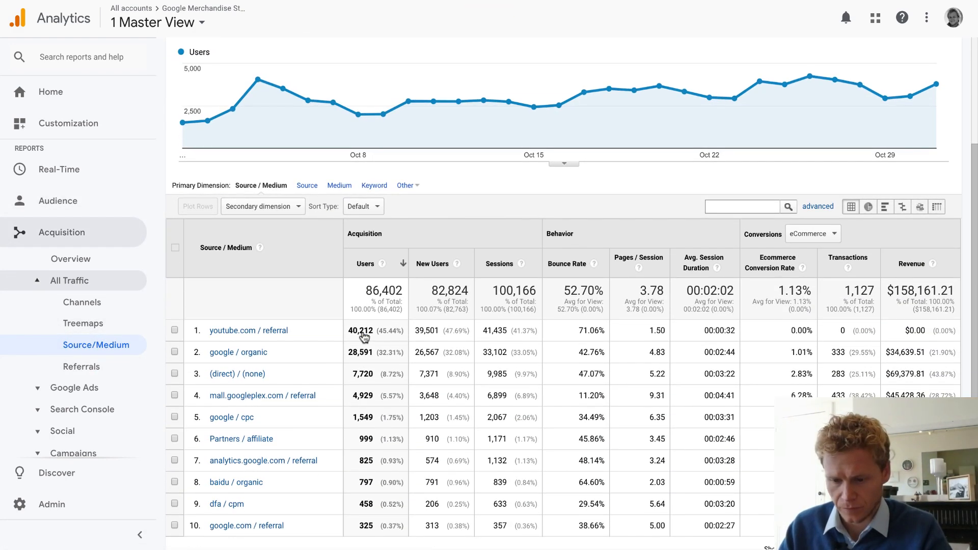
{"action": "left_click_drag", "start_coordinate": [492, 290], "coordinate": [537, 294]}
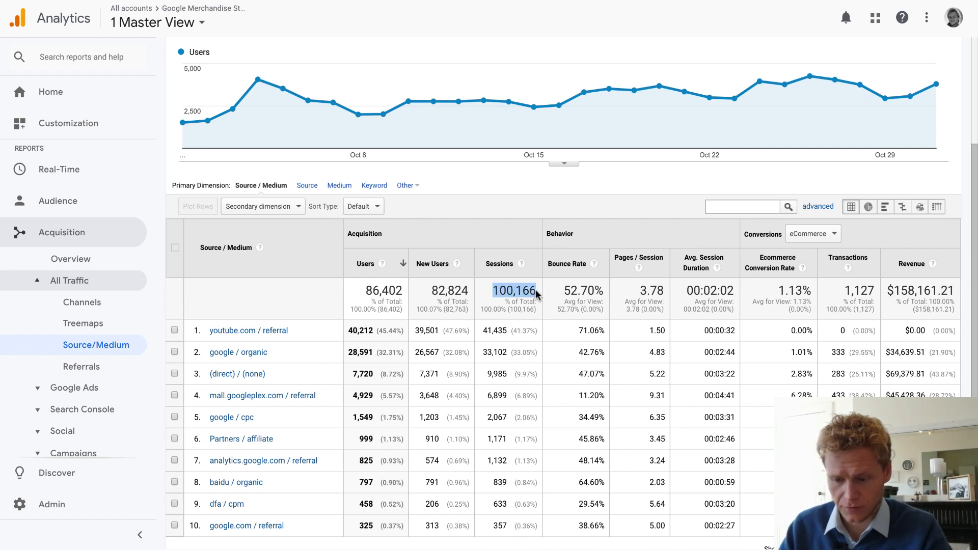
{"action": "left_click", "coordinate": [486, 331]}
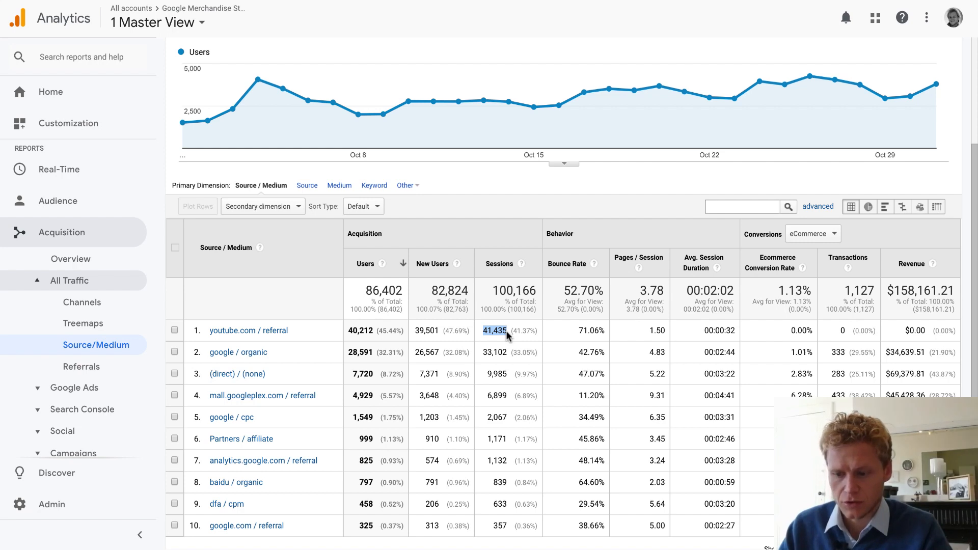
Step: Open the audience's geographic Location report
{"action": "left_click", "coordinate": [73, 213]}
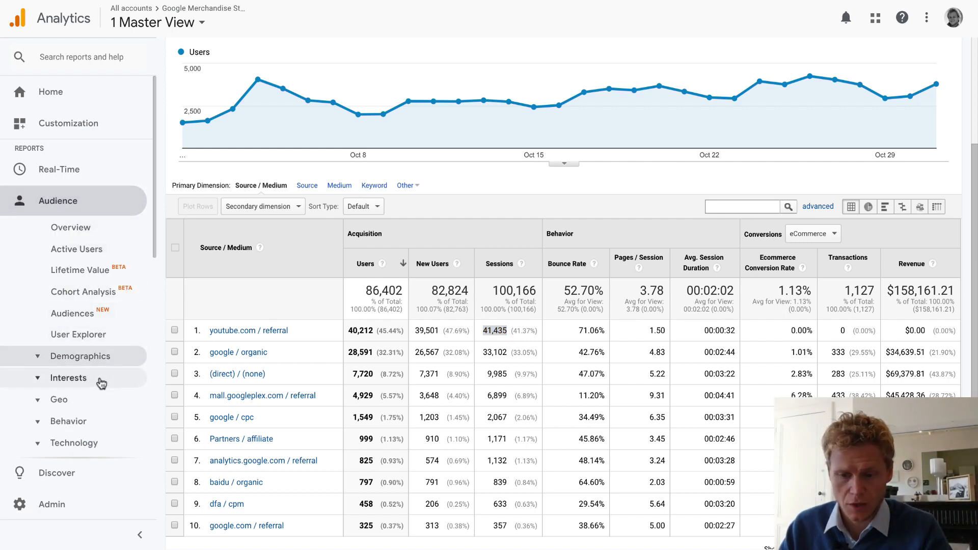
{"action": "left_click", "coordinate": [94, 401]}
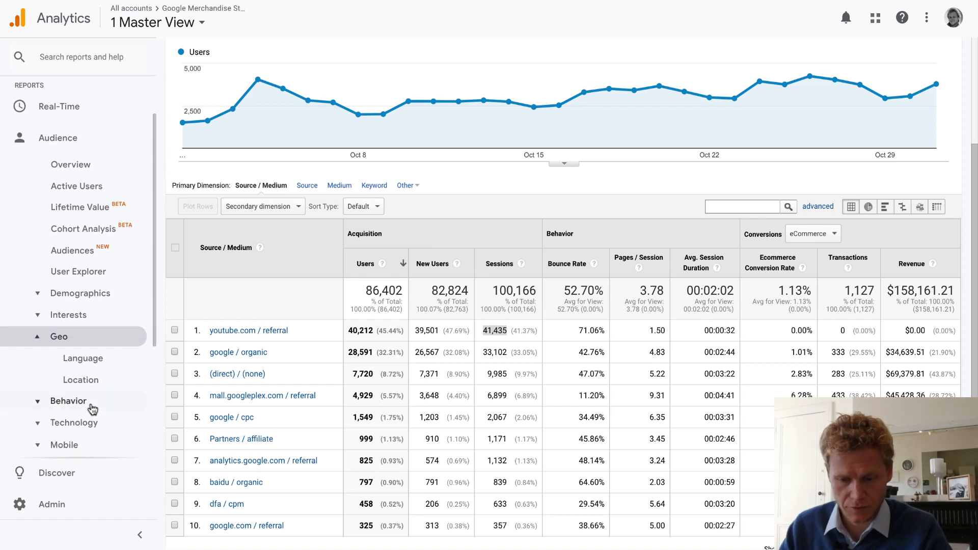
{"action": "left_click", "coordinate": [97, 380]}
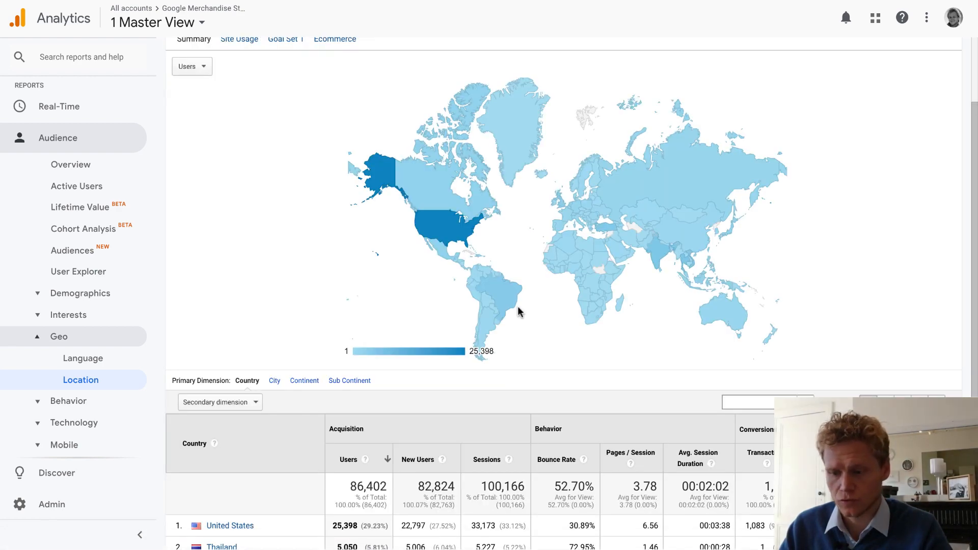
Step: Highlight the total sessions and the United States sessions in the country table
{"action": "scroll", "coordinate": [518, 306], "scroll_direction": "down", "scroll_amount": 3}
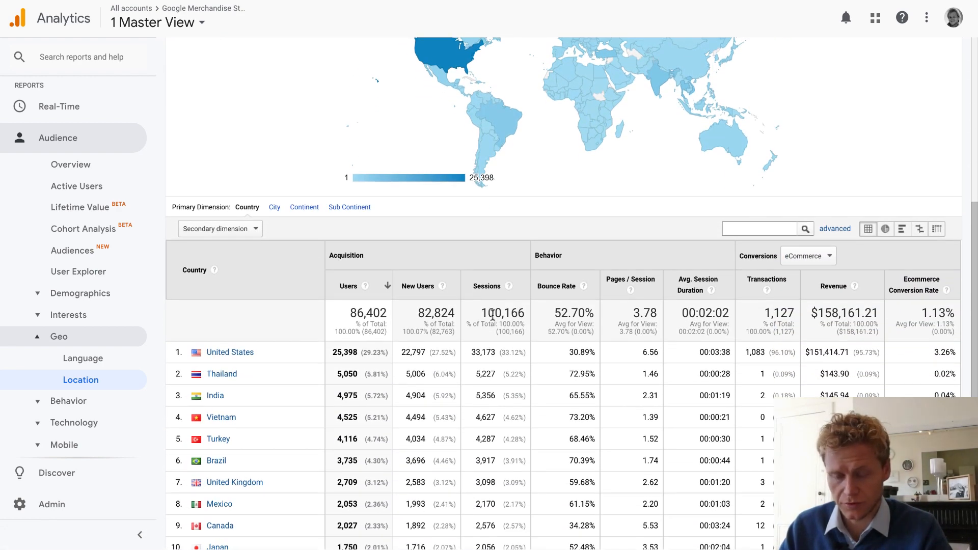
{"action": "left_click_drag", "start_coordinate": [486, 314], "coordinate": [531, 318]}
{"action": "left_click_drag", "start_coordinate": [496, 351], "coordinate": [470, 355]}
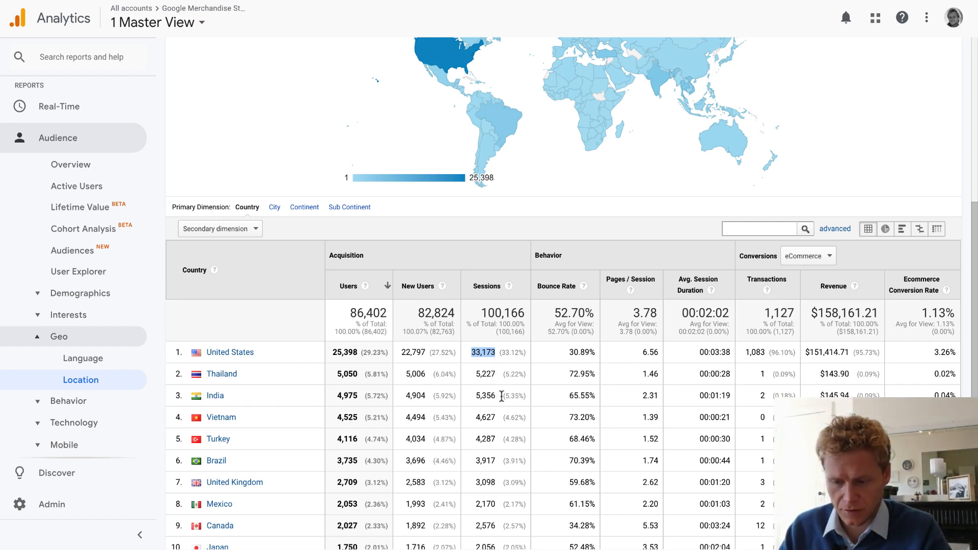
Step: Sort the country table by Revenue in descending order and check the revenue of the United States, Canada and Kenya
{"action": "left_click", "coordinate": [833, 295]}
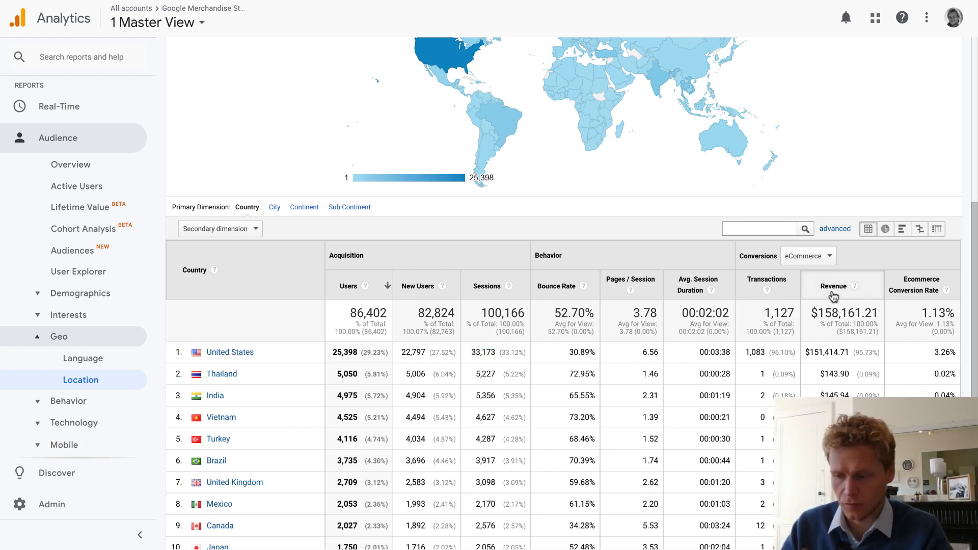
{"action": "left_click", "coordinate": [834, 298]}
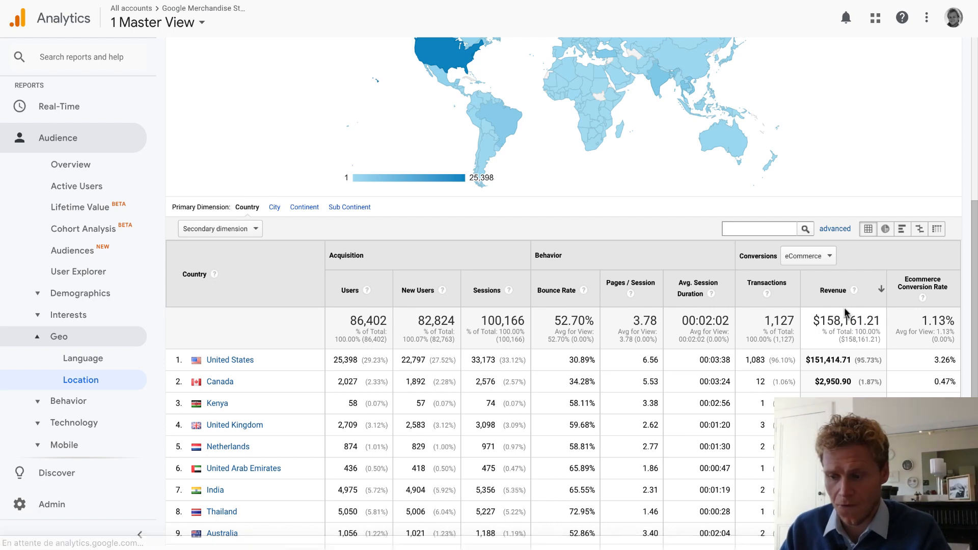
{"action": "double_click", "coordinate": [857, 360]}
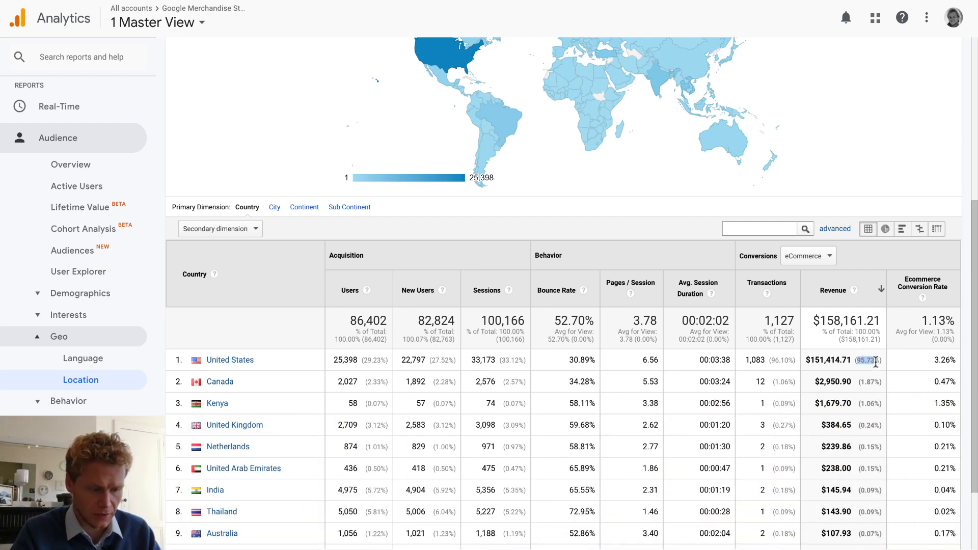
{"action": "double_click", "coordinate": [844, 381]}
{"action": "left_click_drag", "start_coordinate": [851, 402], "coordinate": [838, 400]}
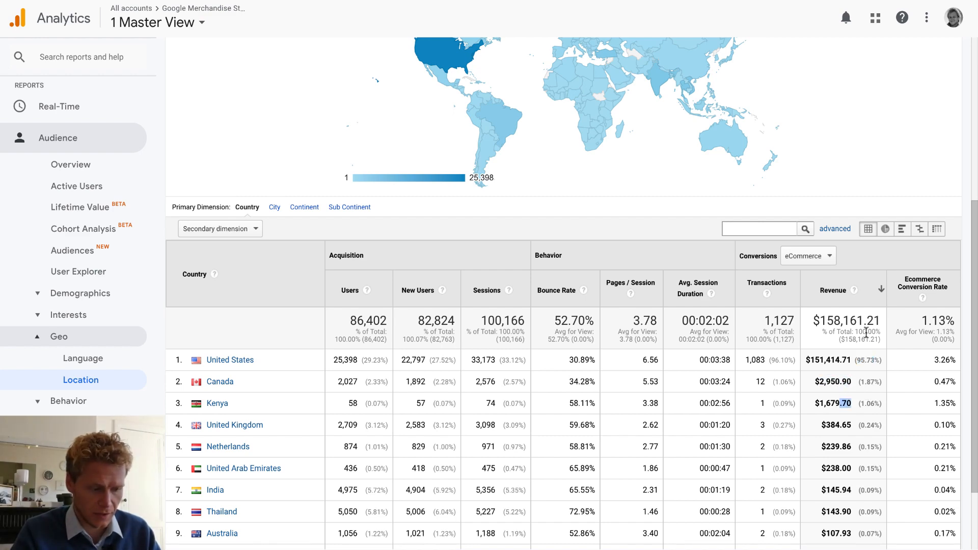
Step: Compare October 2016 with a custom period from Oct 1, 2017 to Oct 31, 2017 in the Location report
{"action": "scroll", "coordinate": [866, 333], "scroll_direction": "up", "scroll_amount": 5}
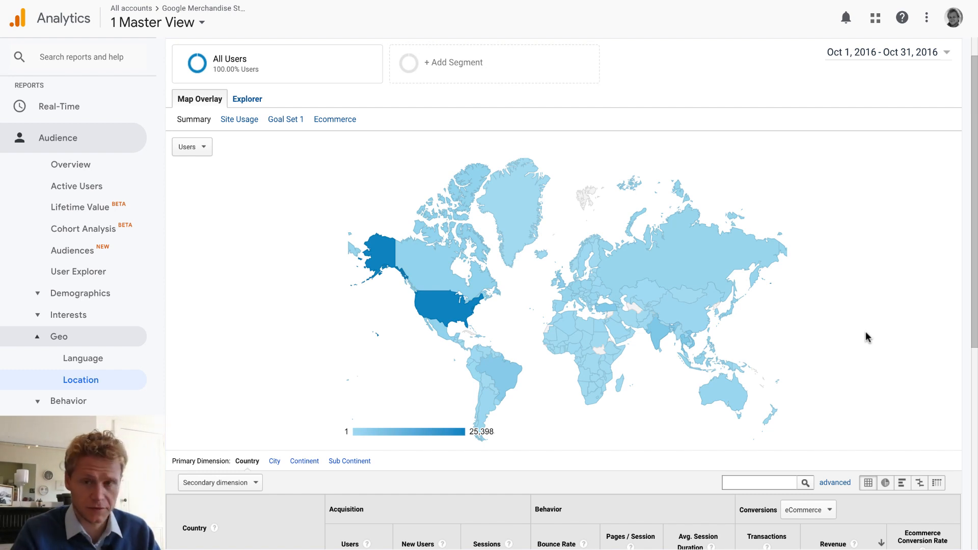
{"action": "left_click", "coordinate": [876, 54]}
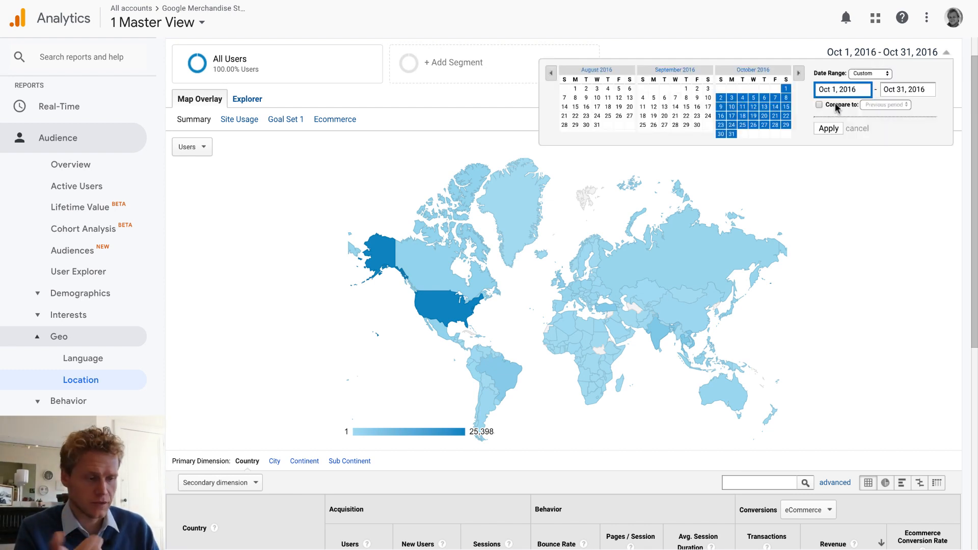
{"action": "left_click", "coordinate": [819, 104]}
{"action": "left_click", "coordinate": [871, 105]}
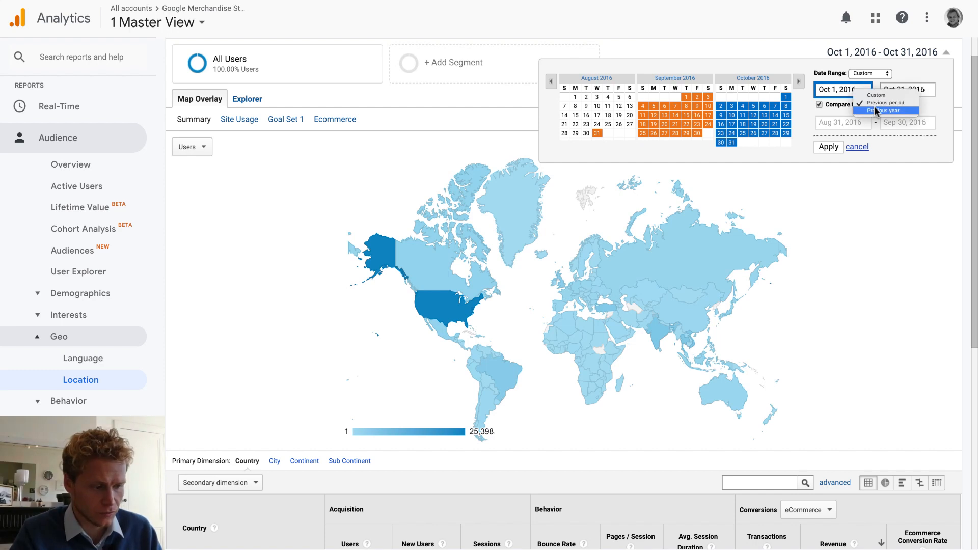
{"action": "left_click", "coordinate": [878, 111]}
{"action": "left_click", "coordinate": [860, 125]}
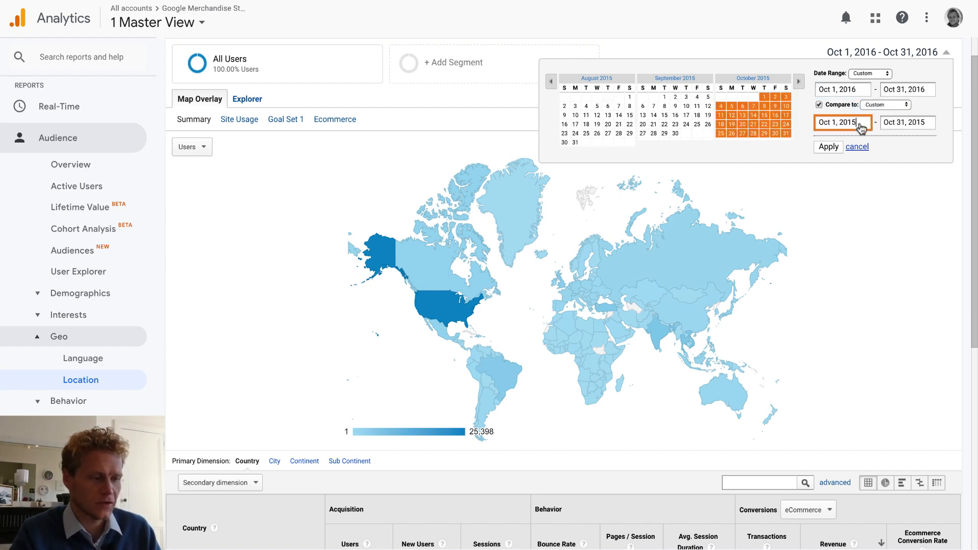
{"action": "key", "text": "BackSpace"}
{"action": "type", "text": "7"}
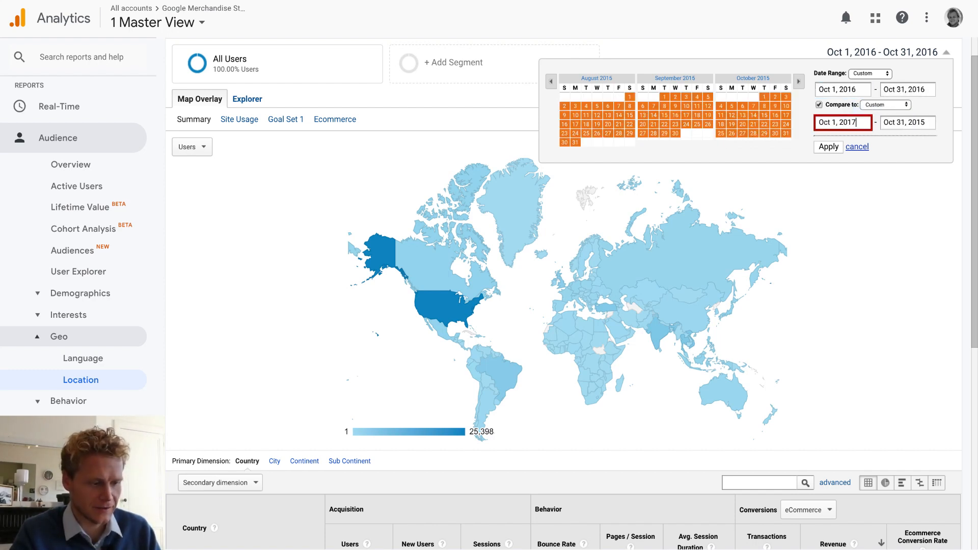
{"action": "left_click", "coordinate": [927, 124]}
{"action": "key", "text": "BackSpace"}
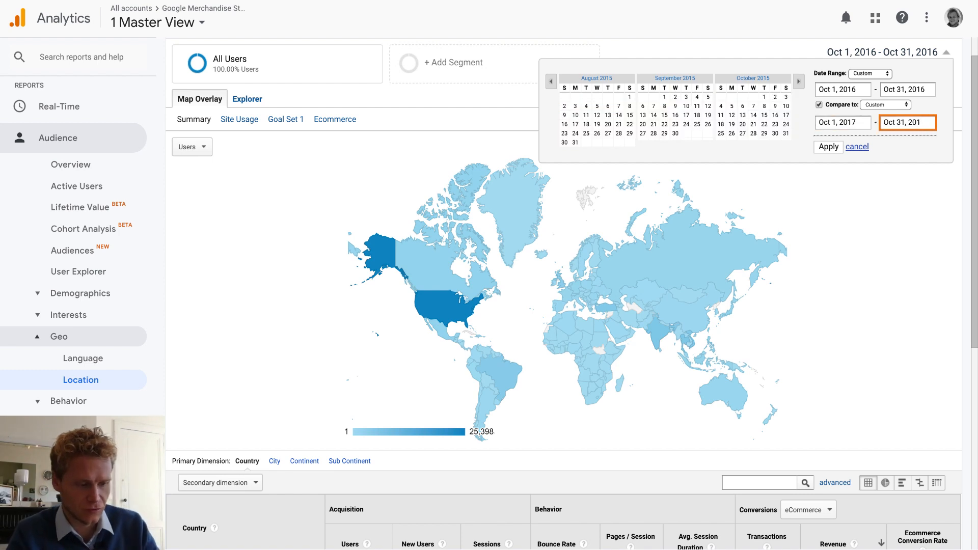
{"action": "type", "text": "7"}
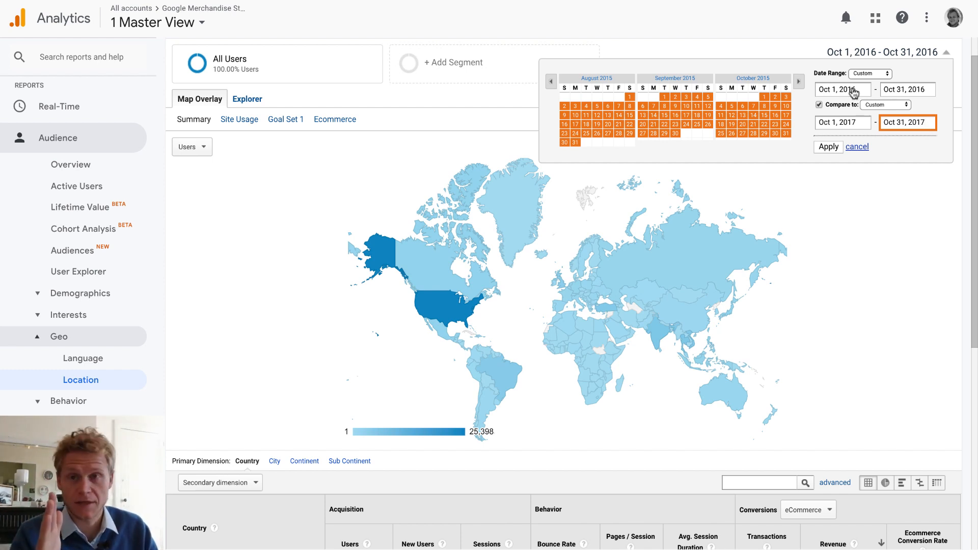
{"action": "left_click", "coordinate": [829, 147]}
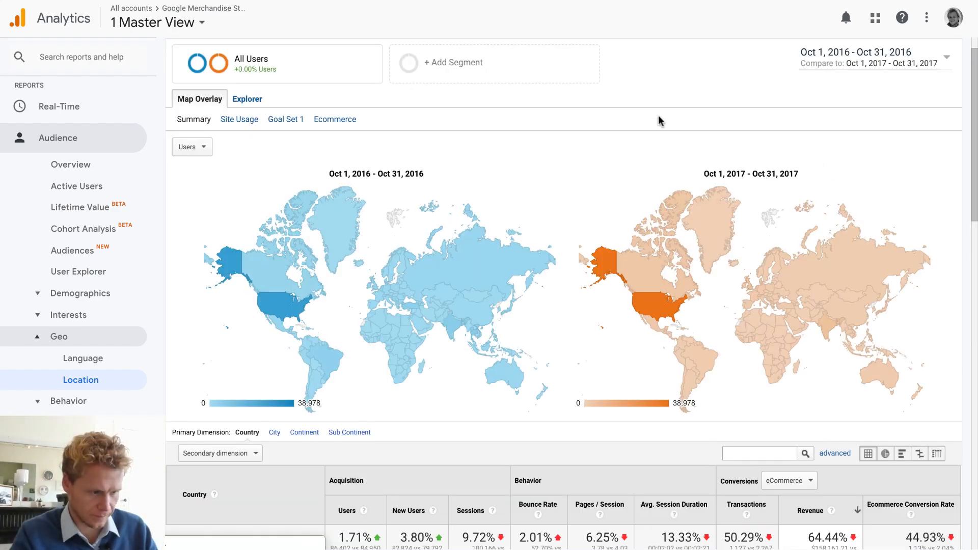
Step: Examine the United States revenue change and the total revenue of both periods in the country table
{"action": "scroll", "coordinate": [659, 122], "scroll_direction": "down", "scroll_amount": 5}
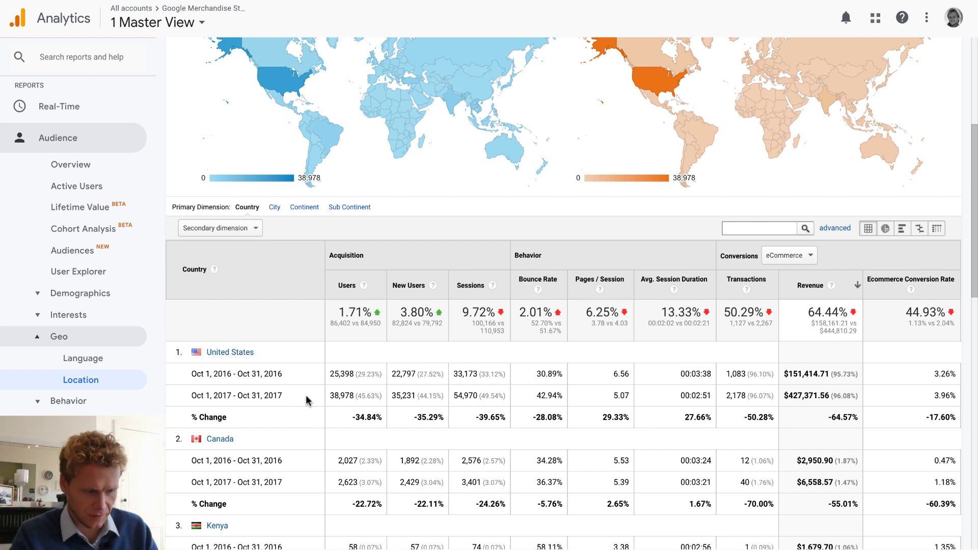
{"action": "double_click", "coordinate": [832, 419]}
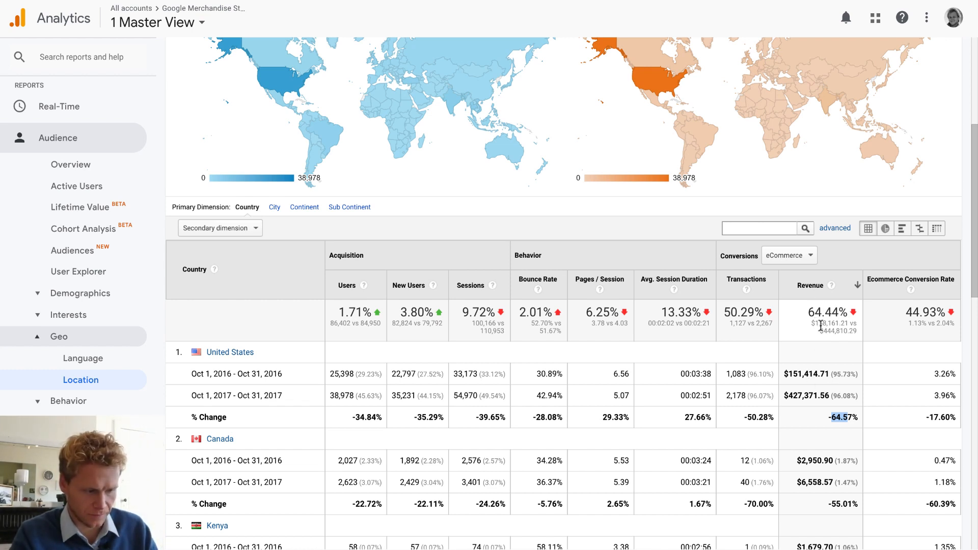
{"action": "left_click_drag", "start_coordinate": [832, 332], "coordinate": [848, 334]}
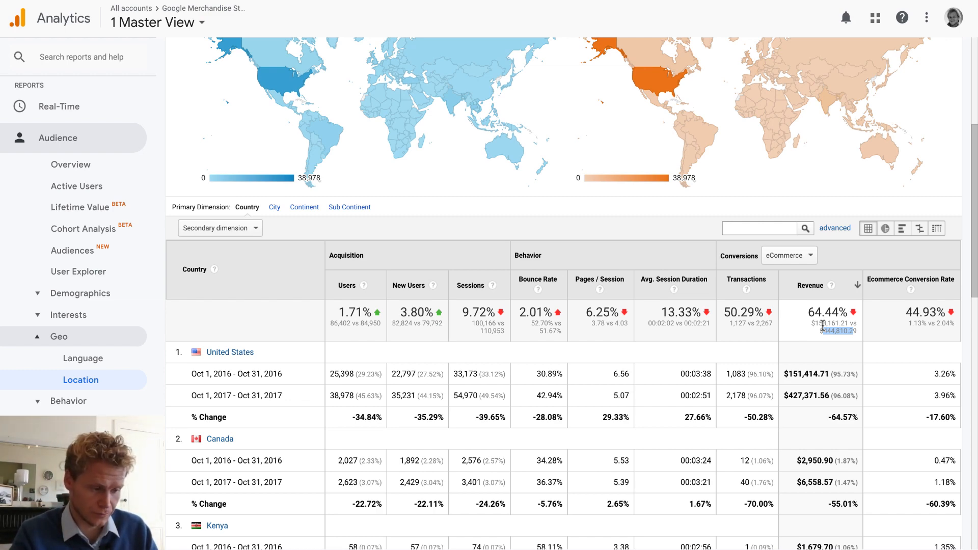
Step: Compare both periods' revenue for the countries below the United States, highlighting the United Kingdom's percentage change
{"action": "scroll", "coordinate": [870, 376], "scroll_direction": "down", "scroll_amount": 1}
{"action": "scroll", "coordinate": [836, 421], "scroll_direction": "down", "scroll_amount": 3}
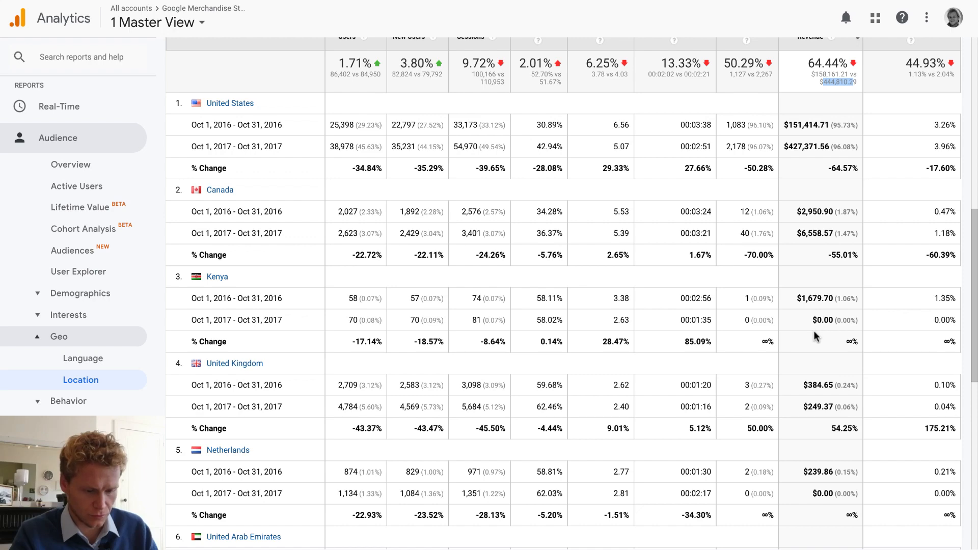
{"action": "scroll", "coordinate": [814, 331], "scroll_direction": "up", "scroll_amount": 1}
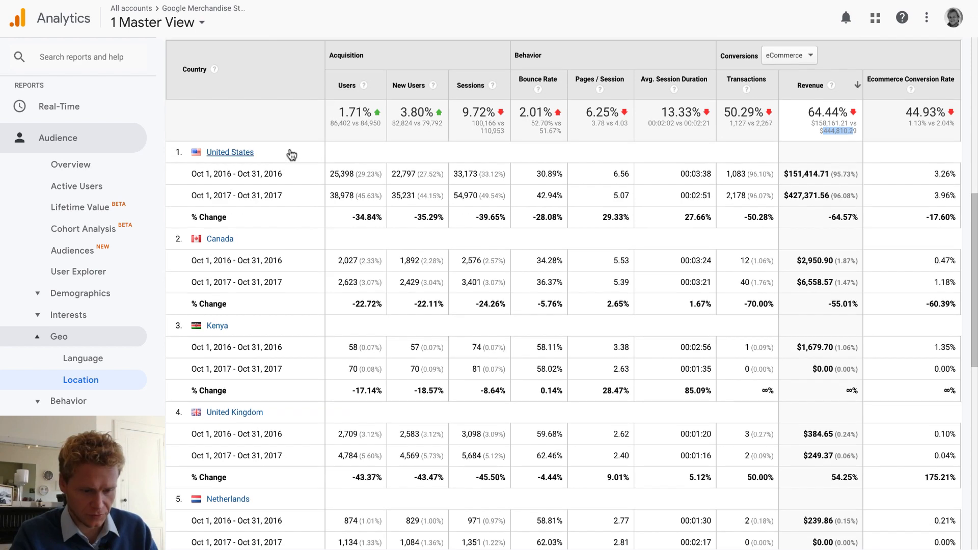
{"action": "scroll", "coordinate": [288, 157], "scroll_direction": "up", "scroll_amount": 1}
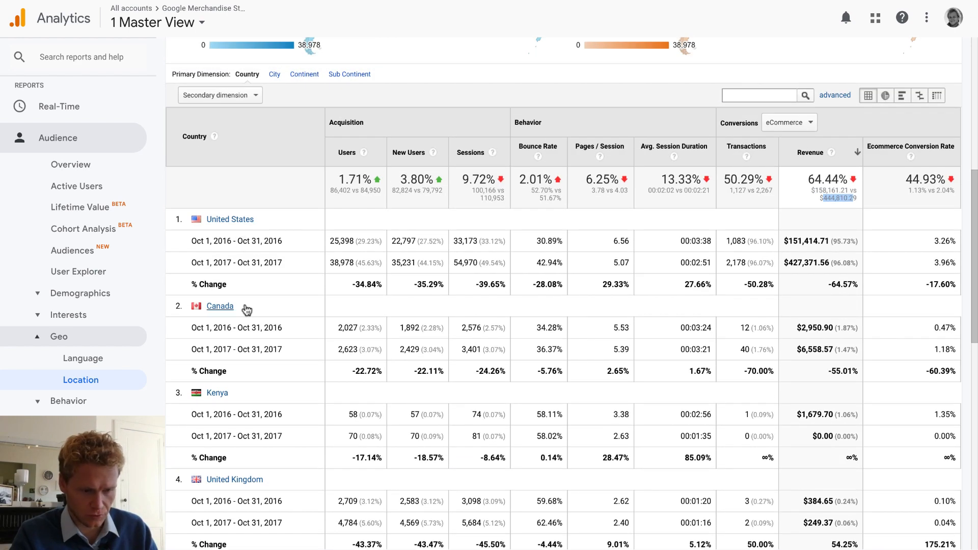
{"action": "scroll", "coordinate": [833, 334], "scroll_direction": "down", "scroll_amount": 1}
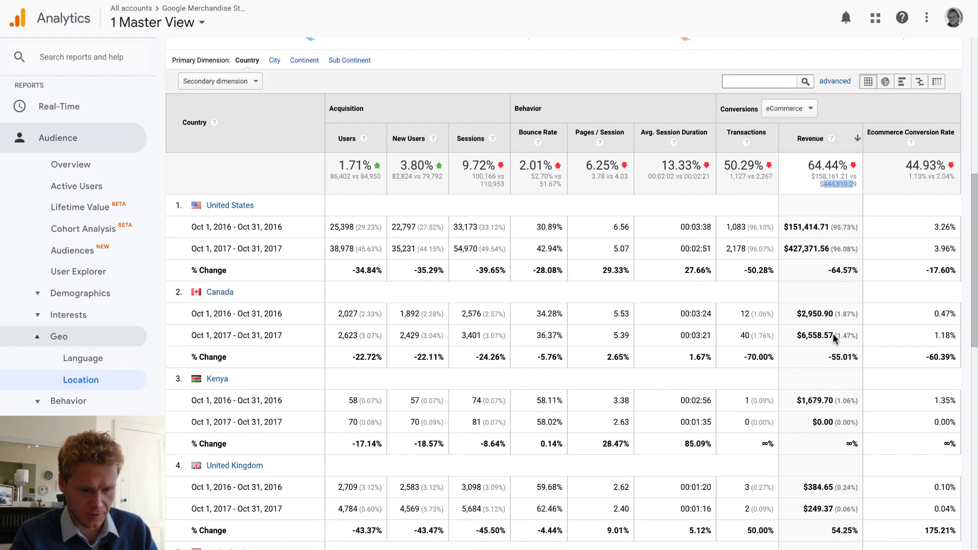
{"action": "scroll", "coordinate": [836, 339], "scroll_direction": "down", "scroll_amount": 2}
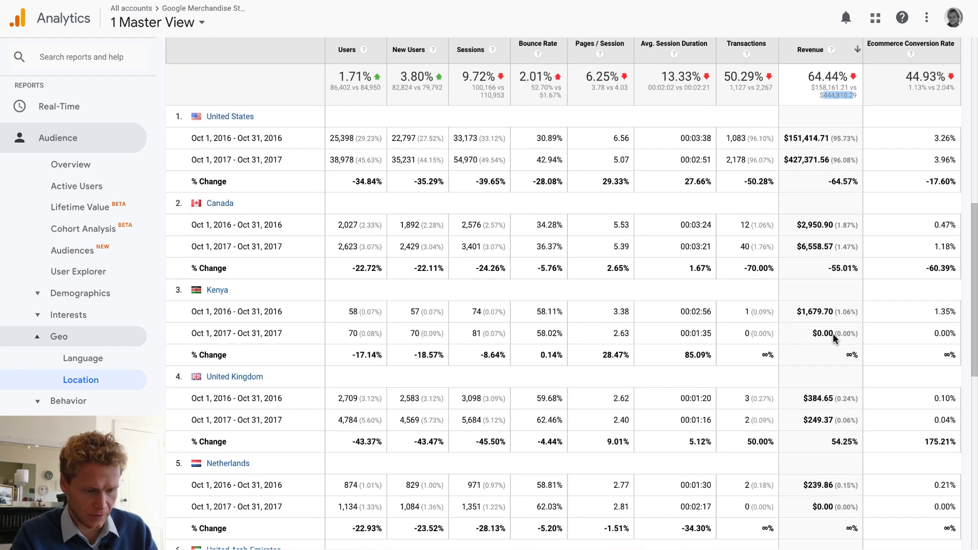
{"action": "left_click_drag", "start_coordinate": [858, 406], "coordinate": [832, 405]}
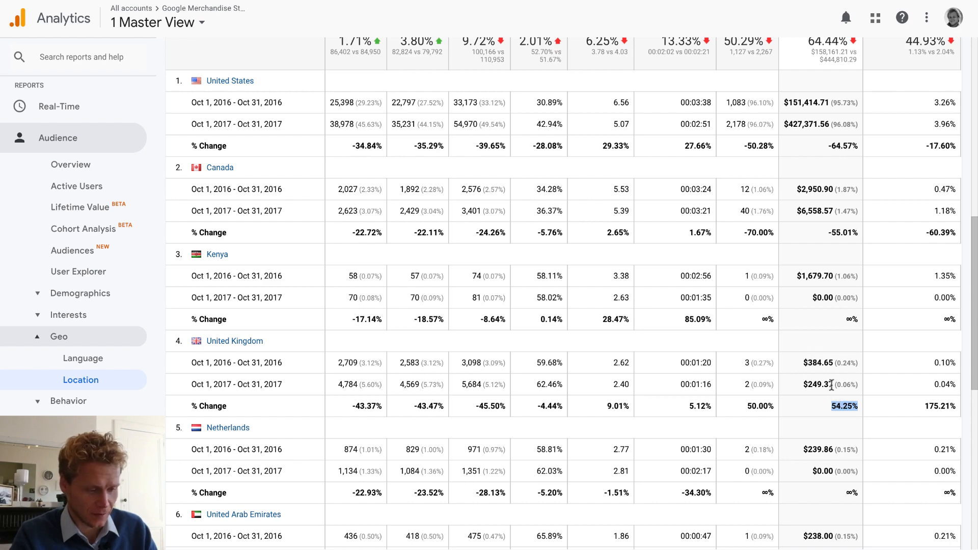
Step: Open the Audience Overview report and review its user and session metrics for October 2016 versus October 2017
{"action": "scroll", "coordinate": [815, 382], "scroll_direction": "up", "scroll_amount": 3}
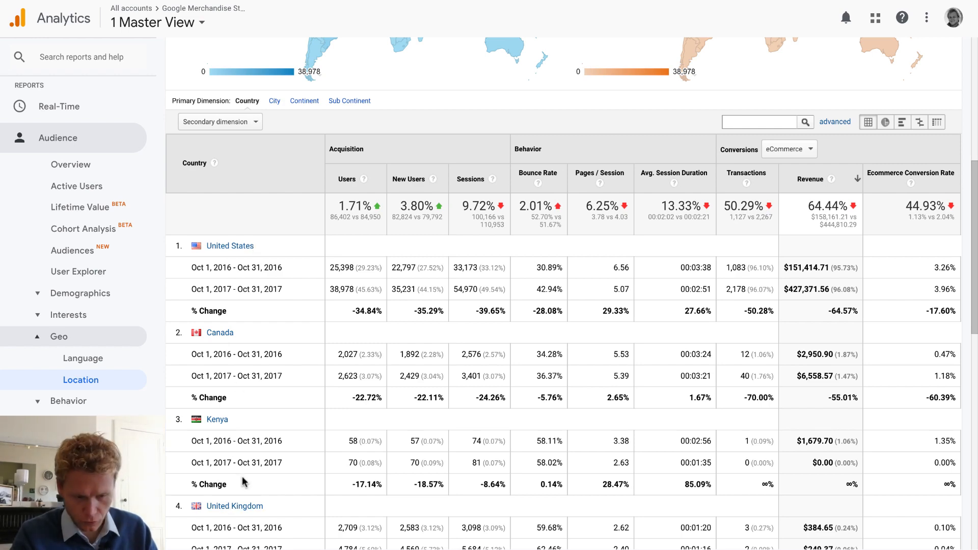
{"action": "scroll", "coordinate": [268, 270], "scroll_direction": "up", "scroll_amount": 5}
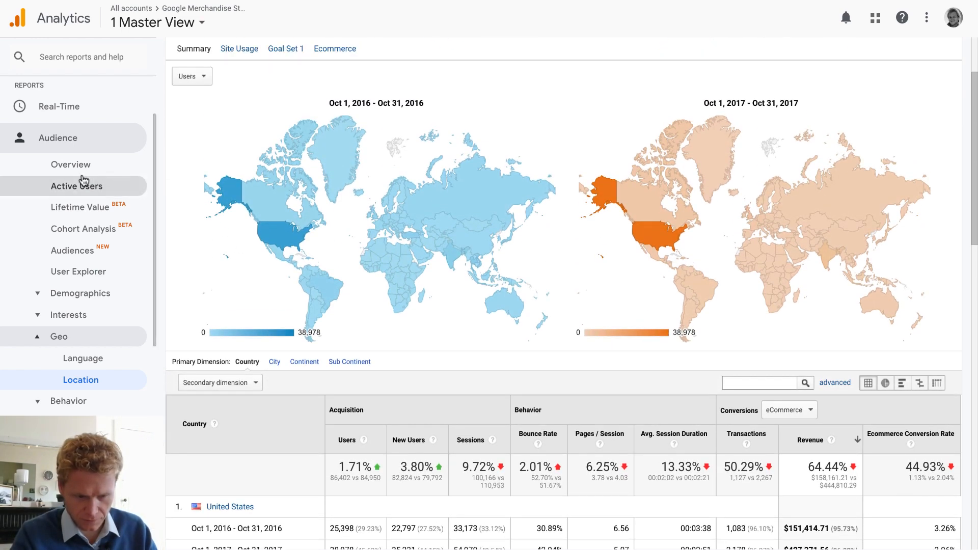
{"action": "left_click", "coordinate": [79, 174]}
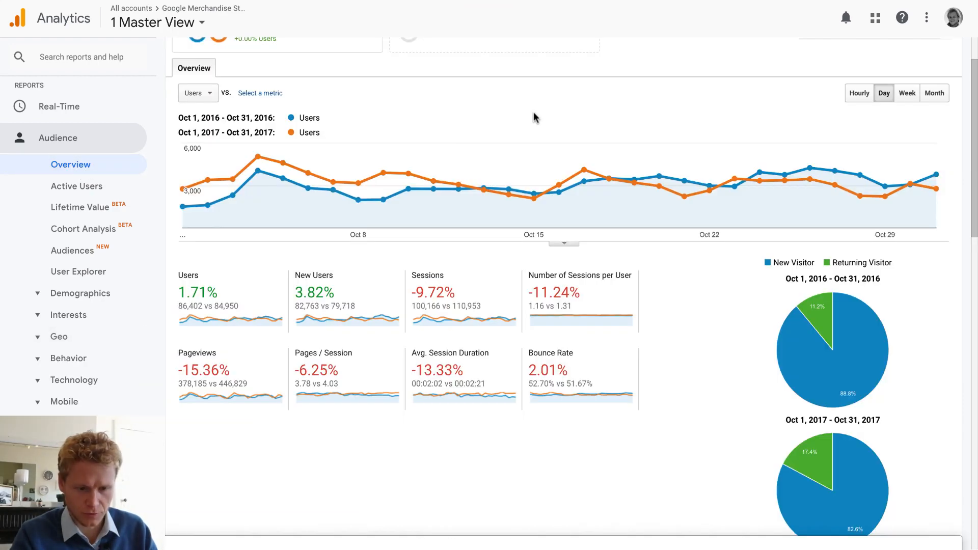
{"action": "mouse_move", "coordinate": [628, 147]}
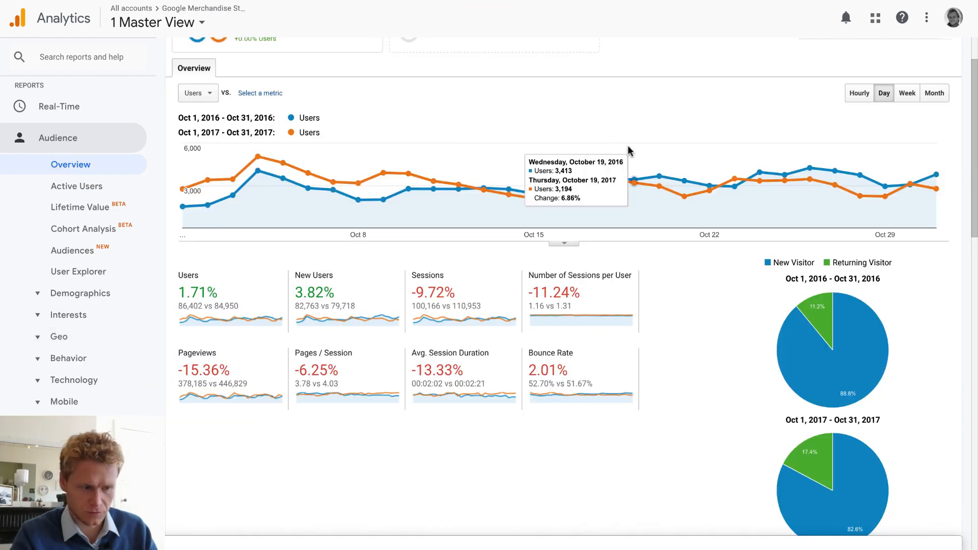
{"action": "scroll", "coordinate": [627, 150], "scroll_direction": "down", "scroll_amount": 5}
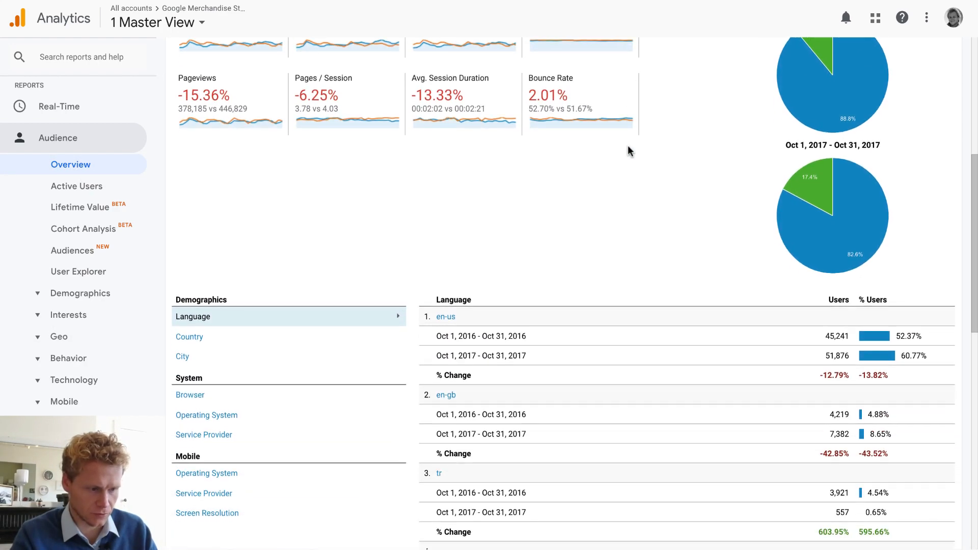
{"action": "scroll", "coordinate": [627, 150], "scroll_direction": "up", "scroll_amount": 2}
{"action": "scroll", "coordinate": [628, 145], "scroll_direction": "up", "scroll_amount": 5}
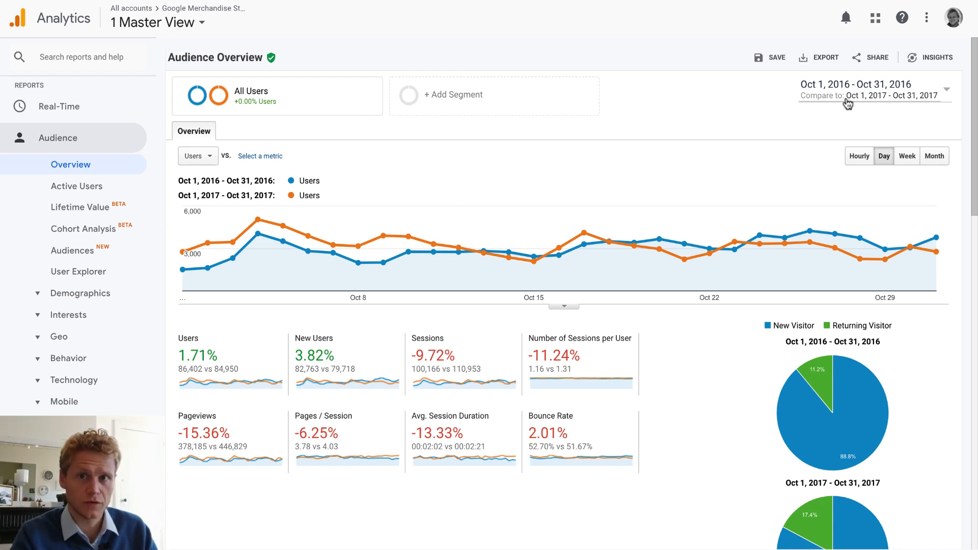
{"action": "scroll", "coordinate": [599, 178], "scroll_direction": "down", "scroll_amount": 3}
{"action": "scroll", "coordinate": [599, 178], "scroll_direction": "down", "scroll_amount": 5}
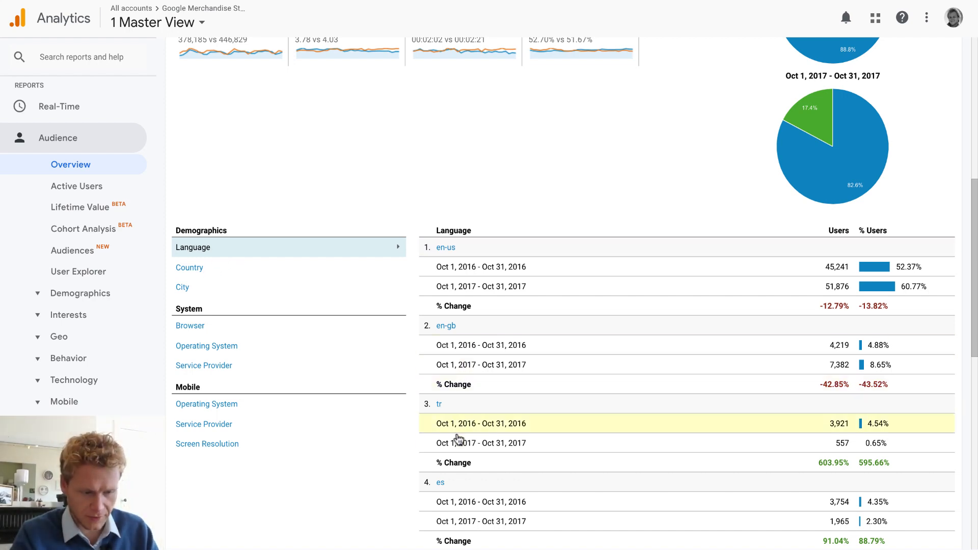
Step: Break the overview's demographics down by country and compare each country's users with the overall user change between both periods
{"action": "left_click", "coordinate": [191, 269]}
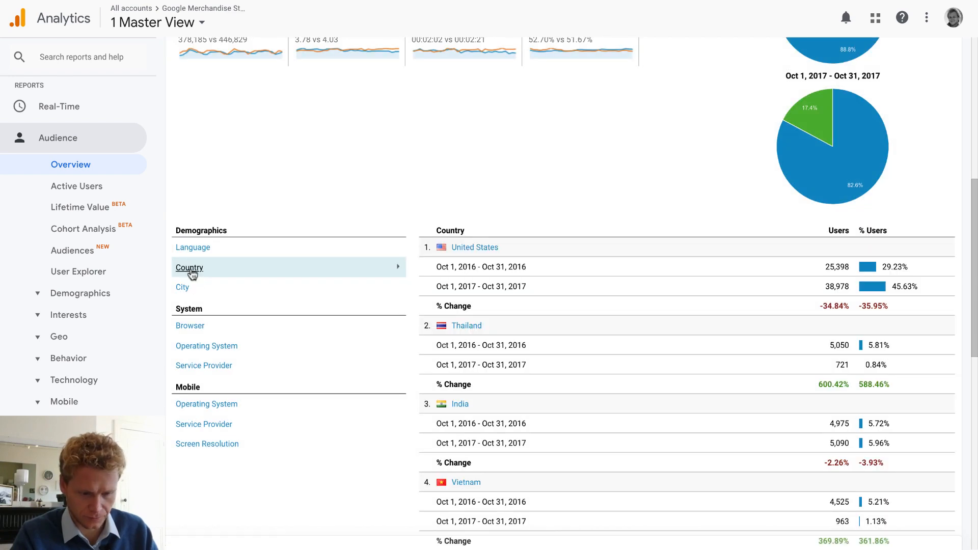
{"action": "scroll", "coordinate": [614, 152], "scroll_direction": "down", "scroll_amount": 1}
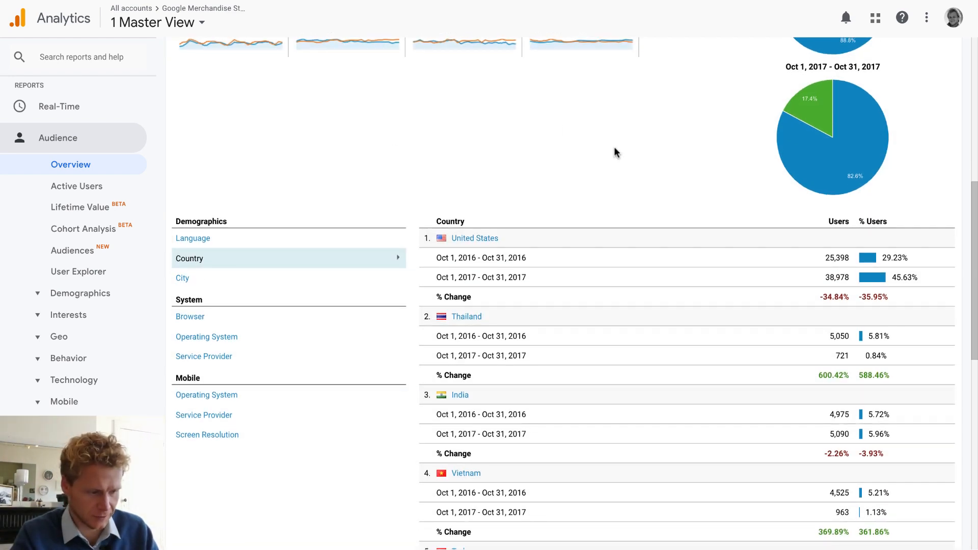
{"action": "scroll", "coordinate": [614, 148], "scroll_direction": "down", "scroll_amount": 1}
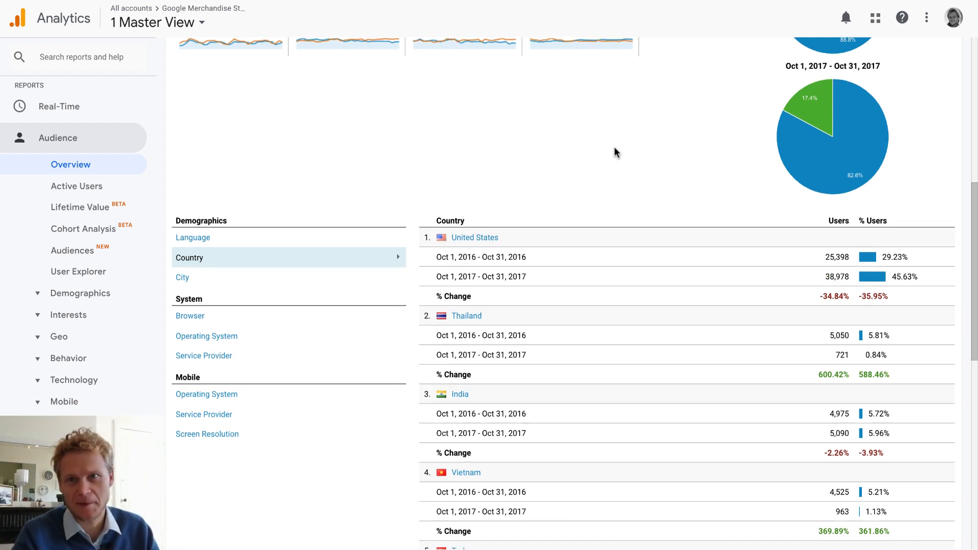
{"action": "scroll", "coordinate": [614, 148], "scroll_direction": "down", "scroll_amount": 1}
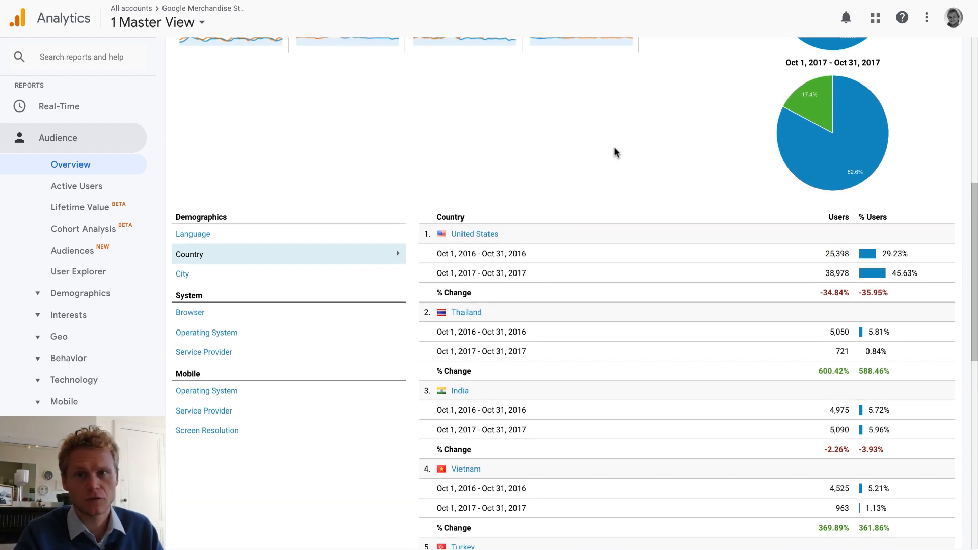
{"action": "scroll", "coordinate": [615, 149], "scroll_direction": "down", "scroll_amount": 1}
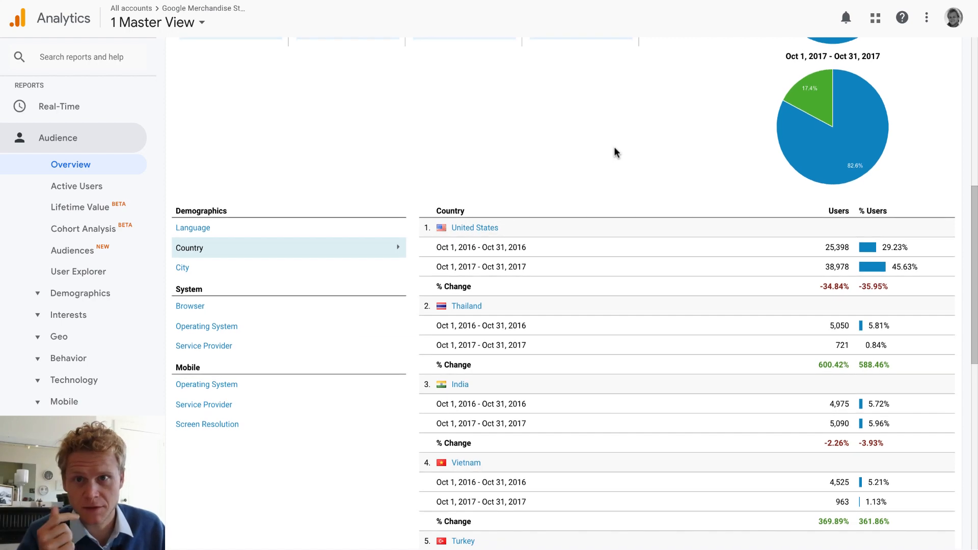
{"action": "scroll", "coordinate": [615, 151], "scroll_direction": "down", "scroll_amount": 1}
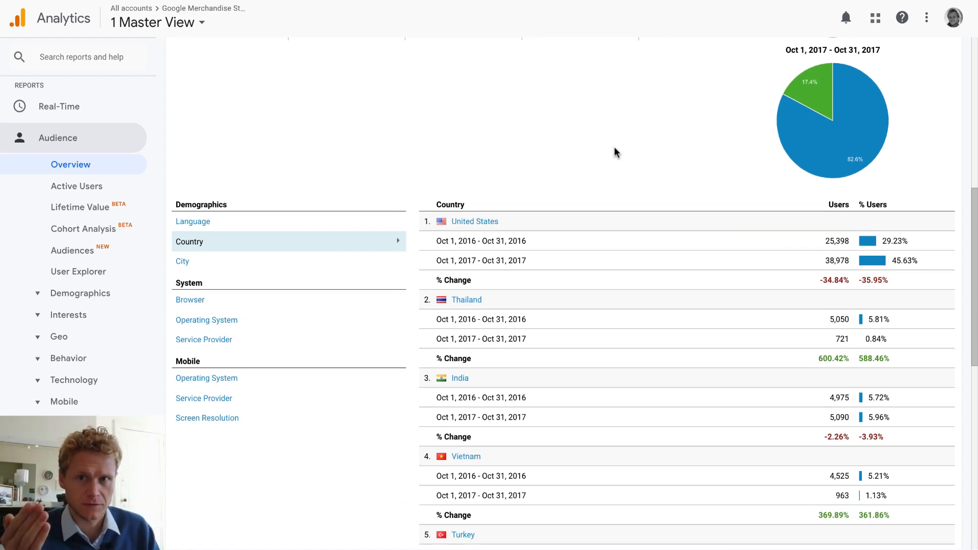
{"action": "scroll", "coordinate": [615, 151], "scroll_direction": "down", "scroll_amount": 1}
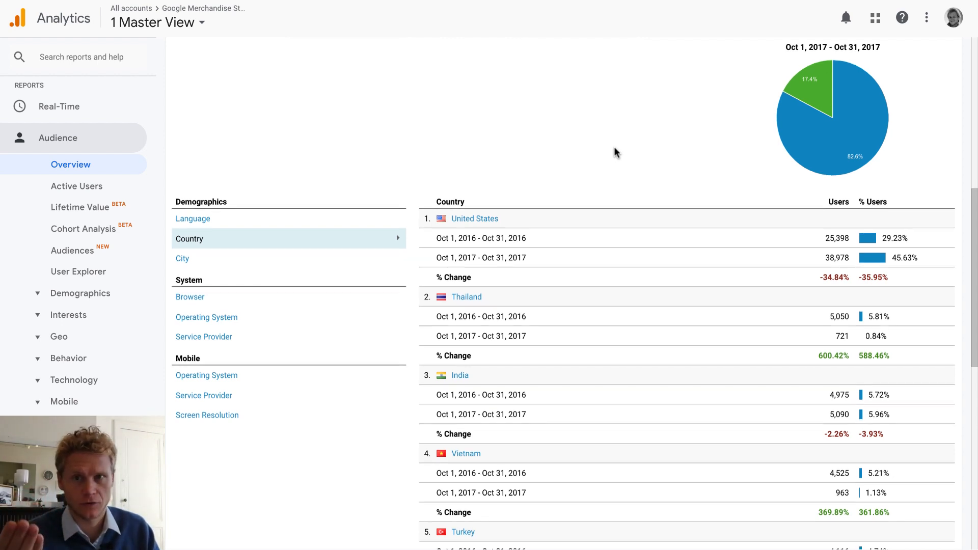
{"action": "scroll", "coordinate": [615, 152], "scroll_direction": "down", "scroll_amount": 1}
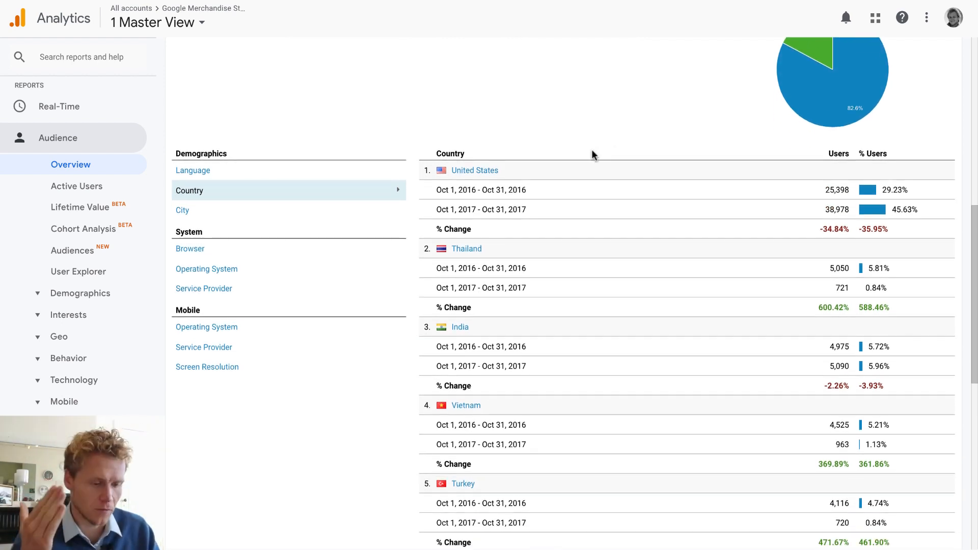
{"action": "scroll", "coordinate": [563, 148], "scroll_direction": "up", "scroll_amount": 1}
{"action": "scroll", "coordinate": [562, 148], "scroll_direction": "up", "scroll_amount": 3}
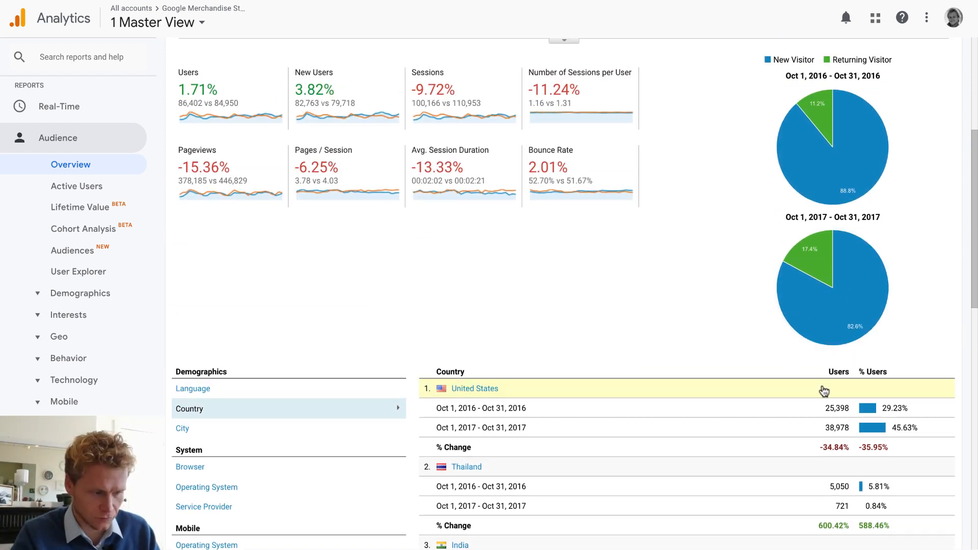
{"action": "scroll", "coordinate": [581, 269], "scroll_direction": "up", "scroll_amount": 1}
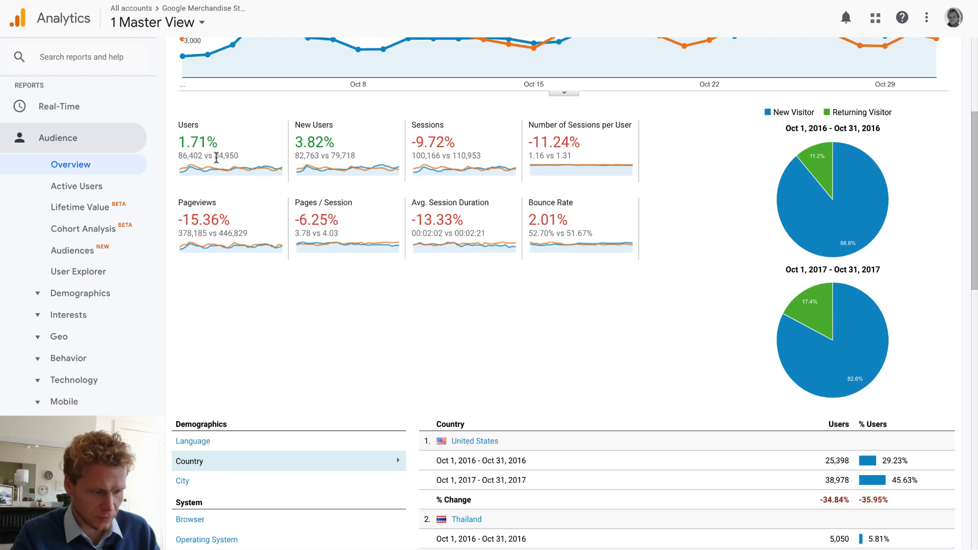
{"action": "scroll", "coordinate": [749, 348], "scroll_direction": "down", "scroll_amount": 2}
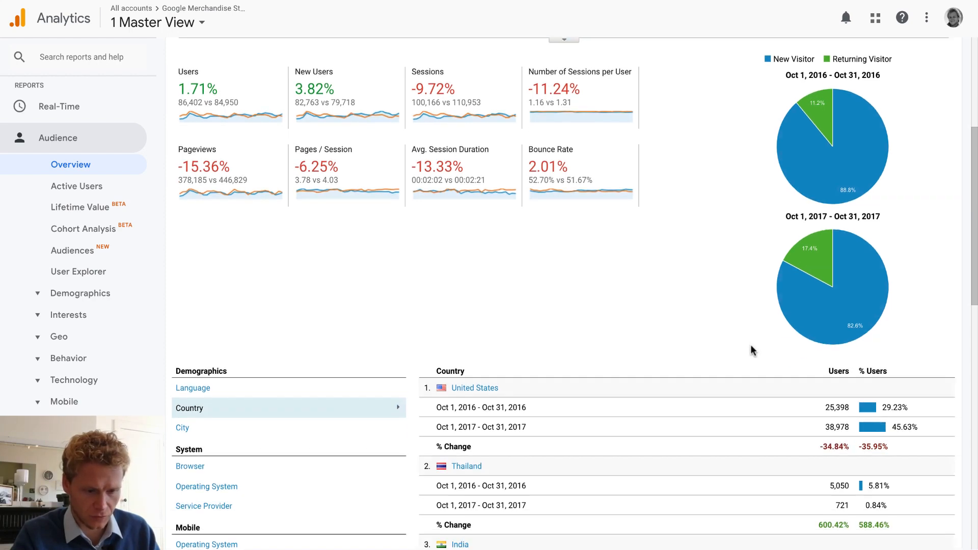
{"action": "scroll", "coordinate": [815, 437], "scroll_direction": "down", "scroll_amount": 2}
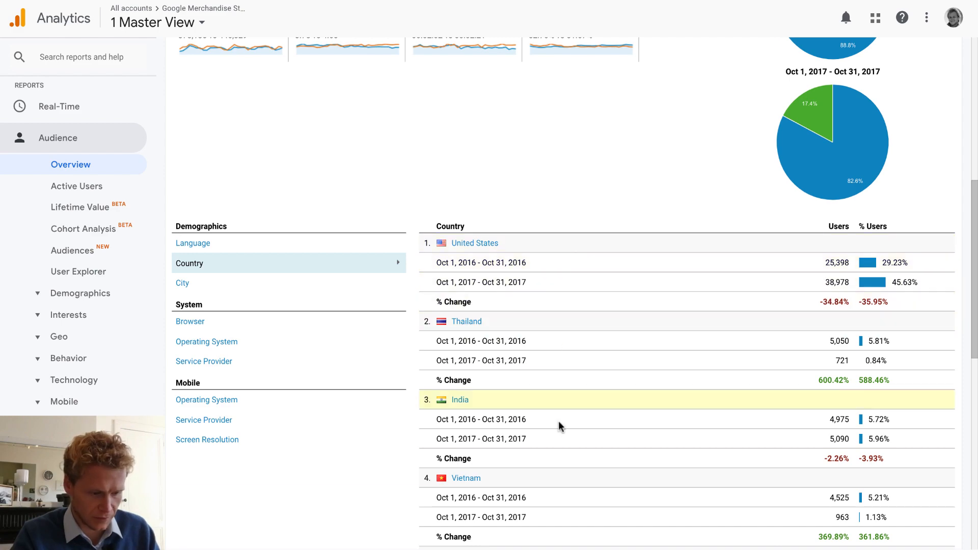
Step: Remove the period comparison from the Audience Overview, keeping only the range Oct 1, 2016 to Oct 31, 2016
{"action": "scroll", "coordinate": [767, 209], "scroll_direction": "up", "scroll_amount": 8}
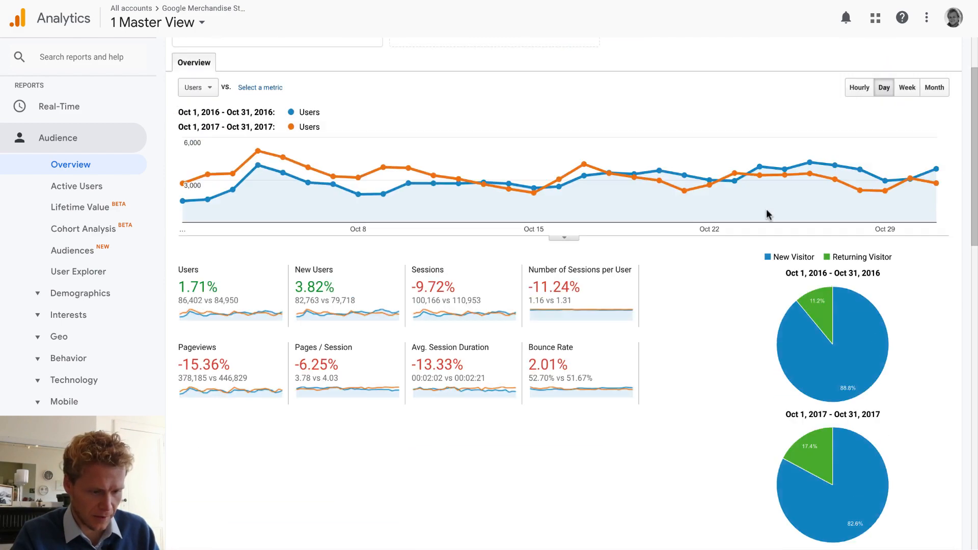
{"action": "left_click", "coordinate": [872, 102]}
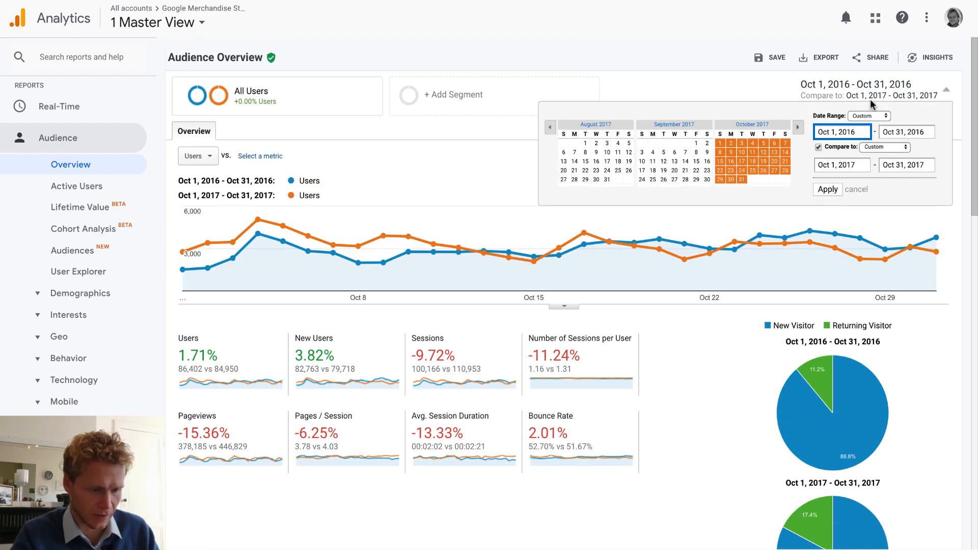
{"action": "left_click", "coordinate": [818, 147]}
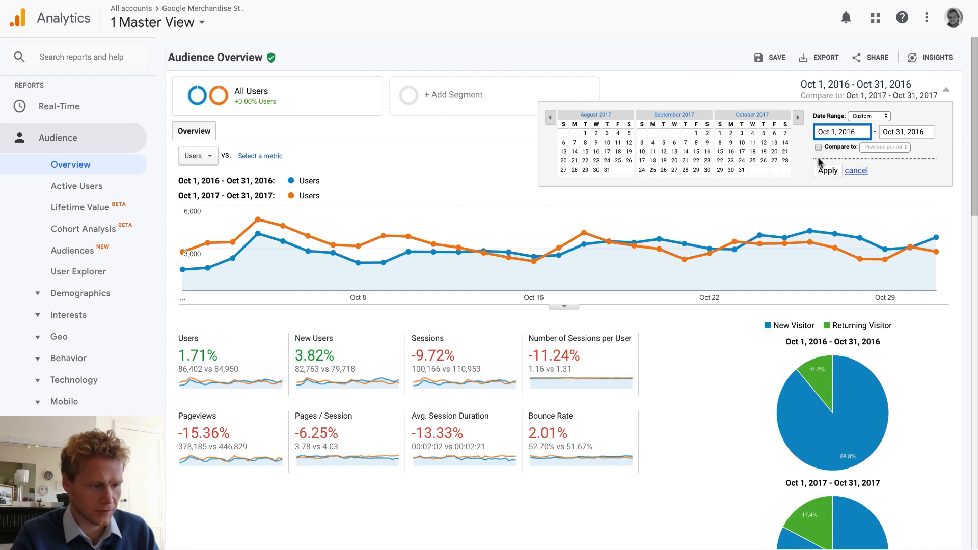
{"action": "left_click", "coordinate": [821, 169]}
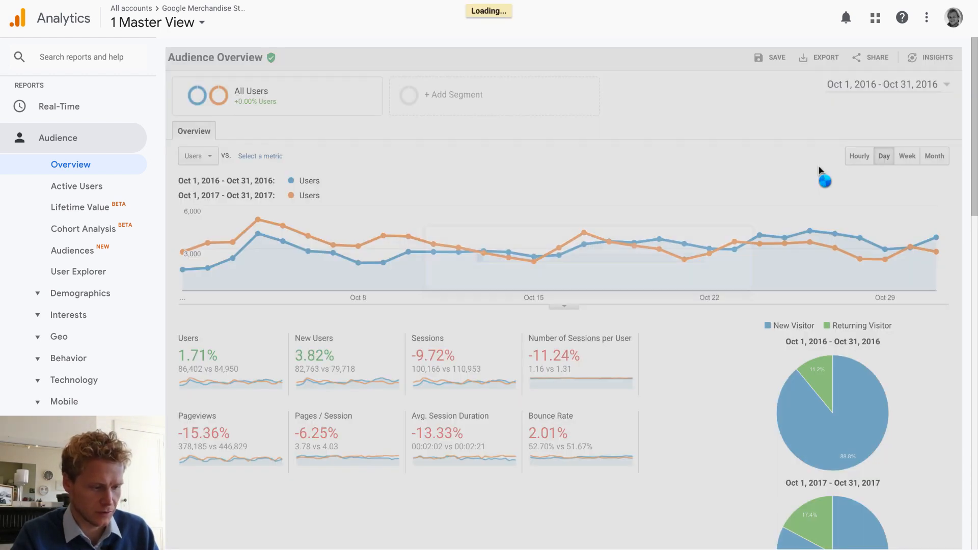
Step: Review the October 2016 user metrics and switch the demographics breakdown from country to city
{"action": "scroll", "coordinate": [705, 185], "scroll_direction": "down", "scroll_amount": 1}
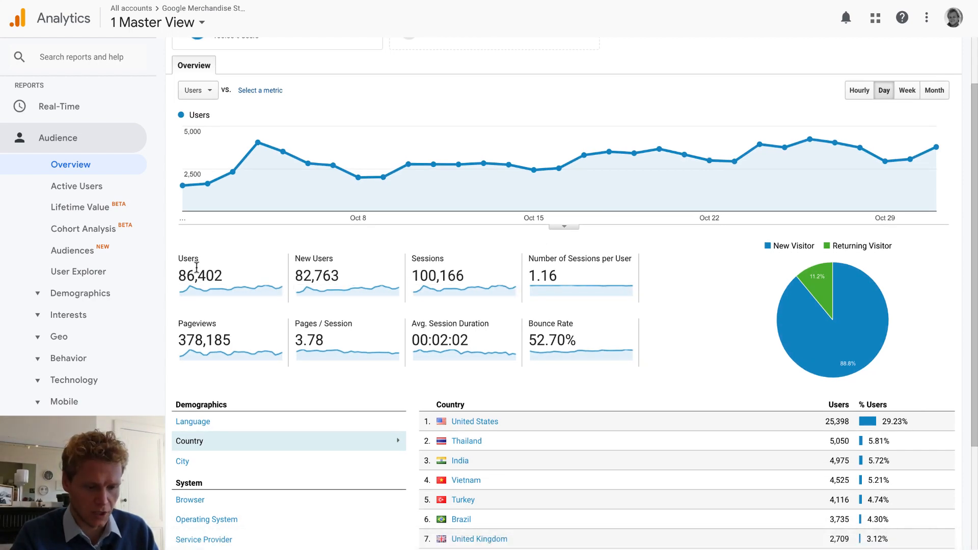
{"action": "scroll", "coordinate": [269, 292], "scroll_direction": "down", "scroll_amount": 3}
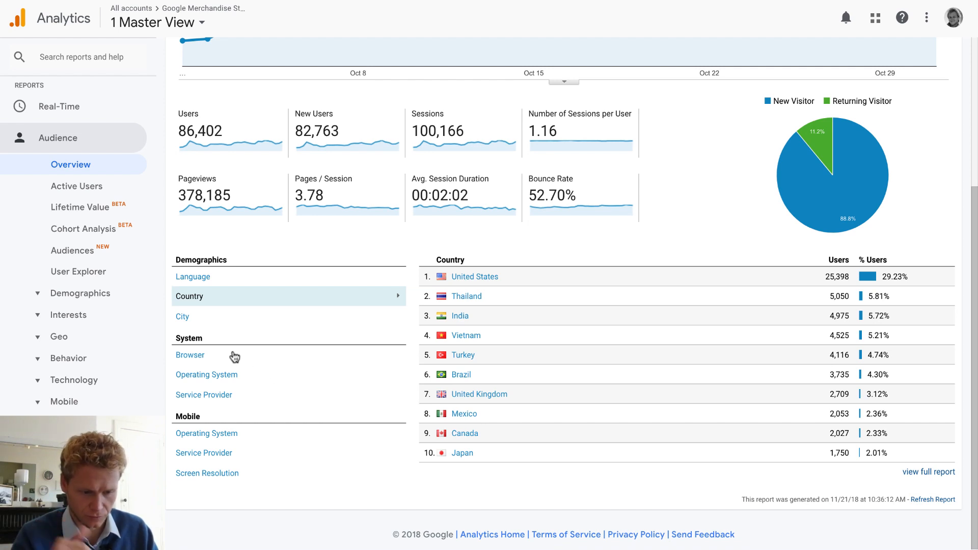
{"action": "left_click", "coordinate": [183, 317]}
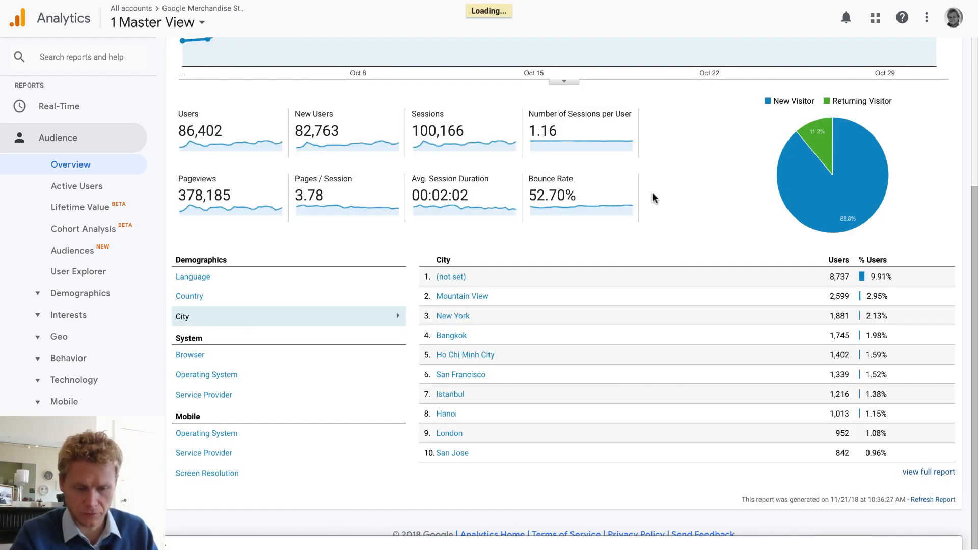
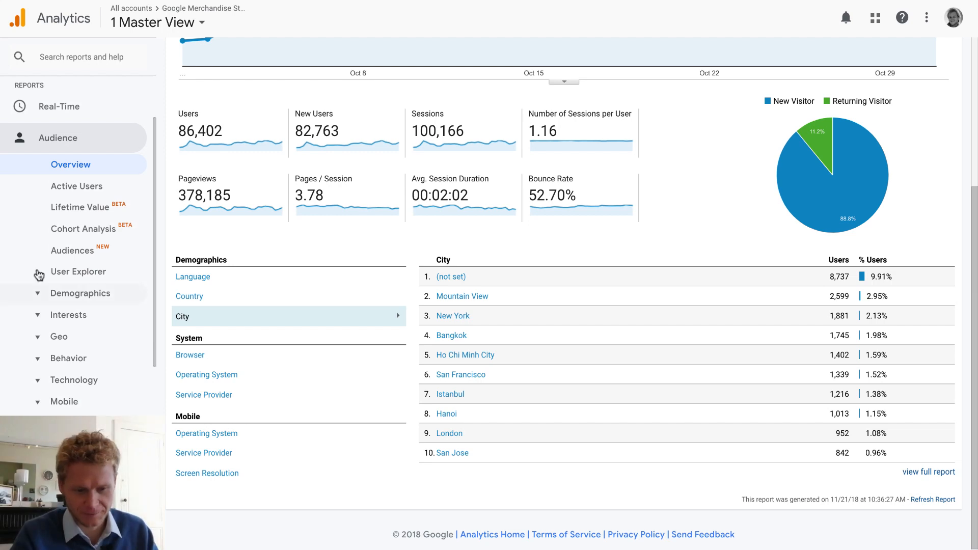
Step: Open the Mobile Overview report to see October 2016 traffic by device category
{"action": "scroll", "coordinate": [78, 371], "scroll_direction": "down", "scroll_amount": 1}
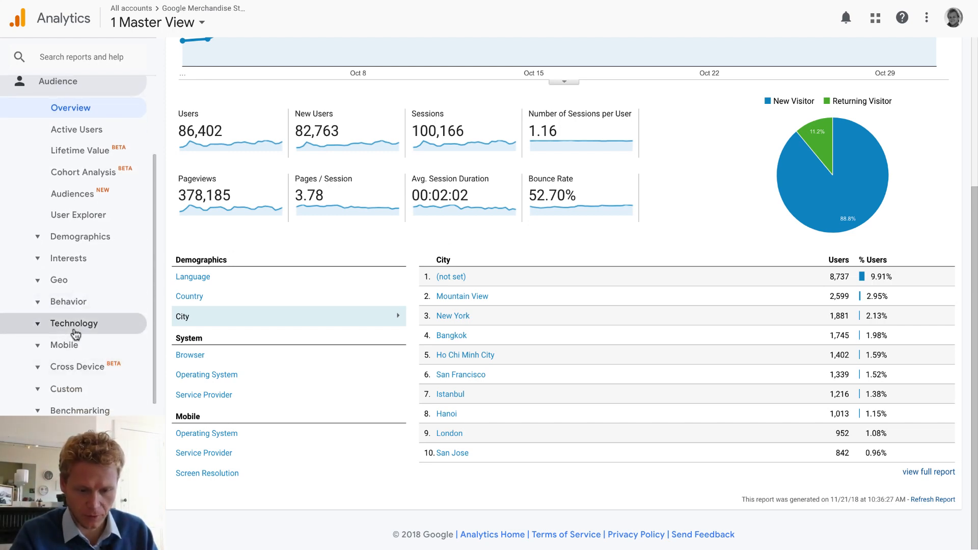
{"action": "left_click", "coordinate": [83, 345]}
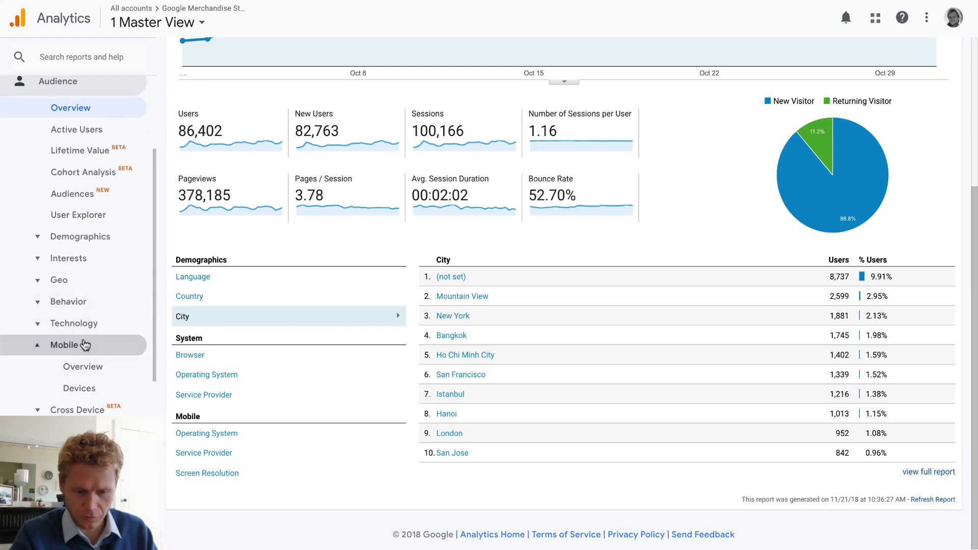
{"action": "left_click", "coordinate": [99, 370]}
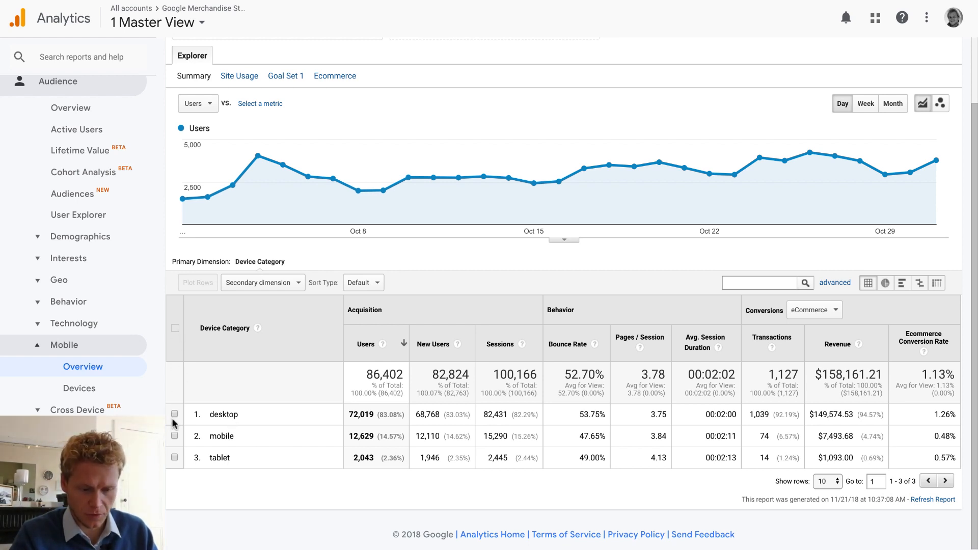
Step: Plot the mobile row on the users chart and check the device categories' metrics in the table
{"action": "left_click", "coordinate": [174, 436]}
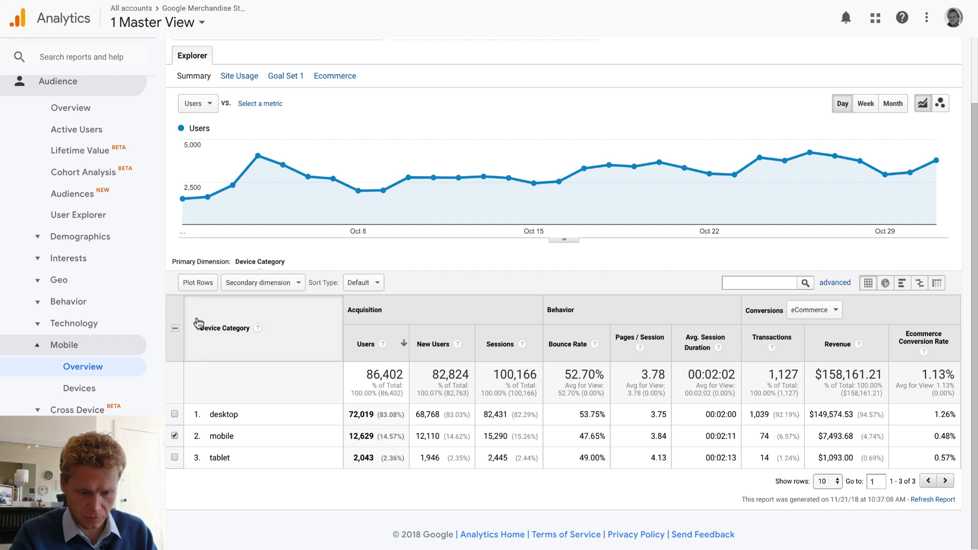
{"action": "left_click", "coordinate": [198, 283]}
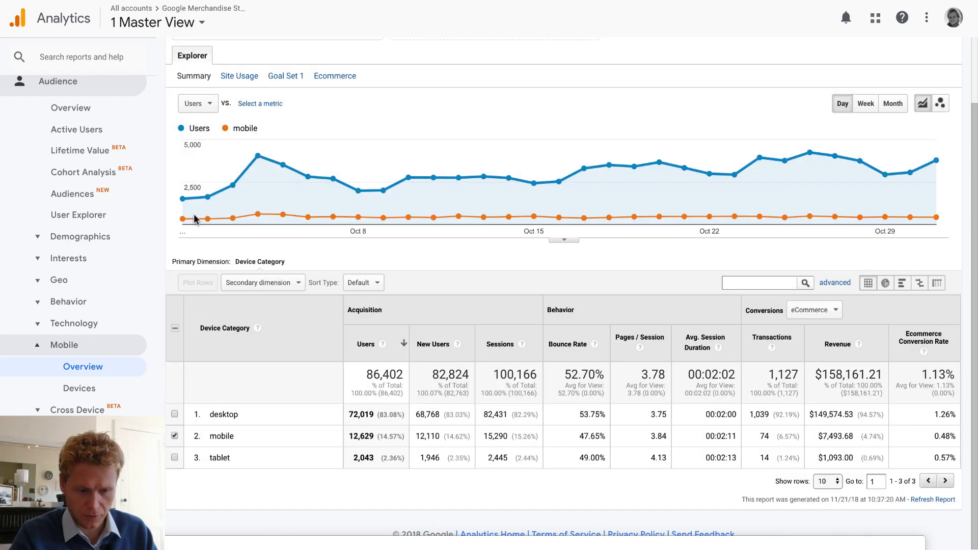
{"action": "mouse_move", "coordinate": [194, 218]}
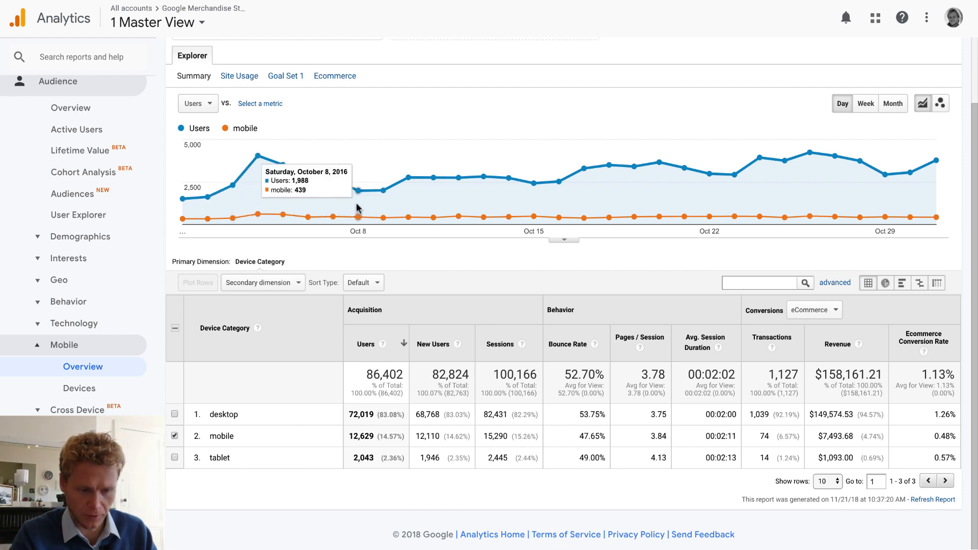
{"action": "scroll", "coordinate": [626, 218], "scroll_direction": "up", "scroll_amount": 2}
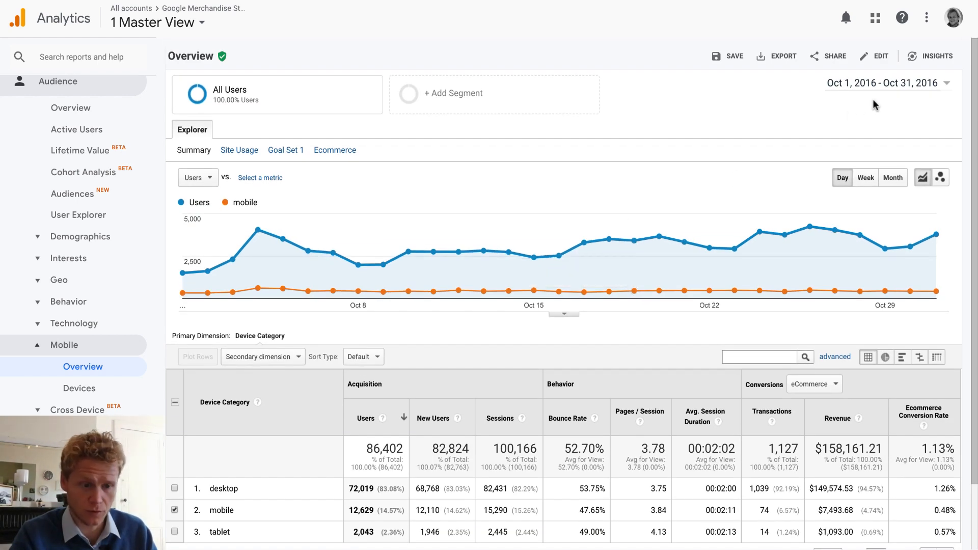
{"action": "scroll", "coordinate": [650, 249], "scroll_direction": "down", "scroll_amount": 2}
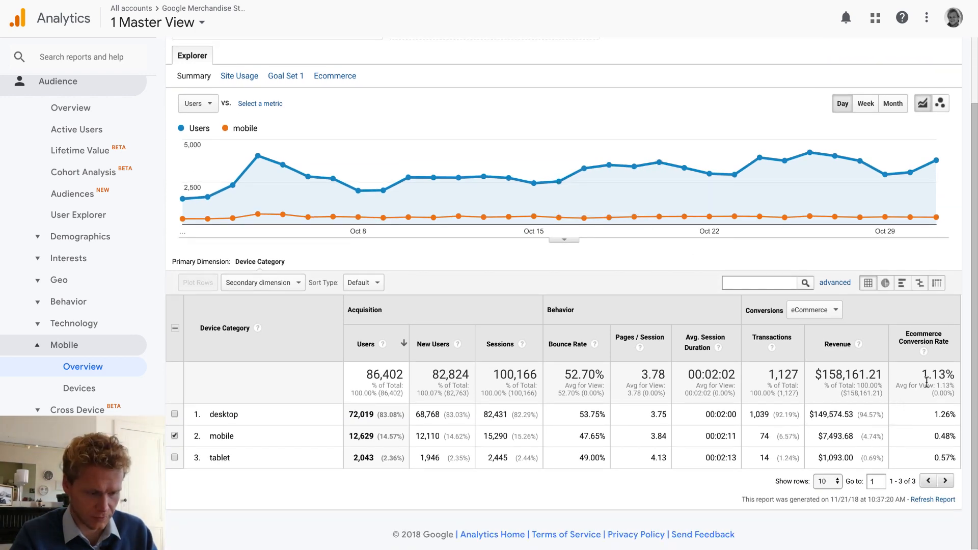
Step: Compare revenue, sessions and ecommerce conversion rate between the desktop and mobile rows of the device category table
{"action": "left_click_drag", "start_coordinate": [882, 417], "coordinate": [812, 410]}
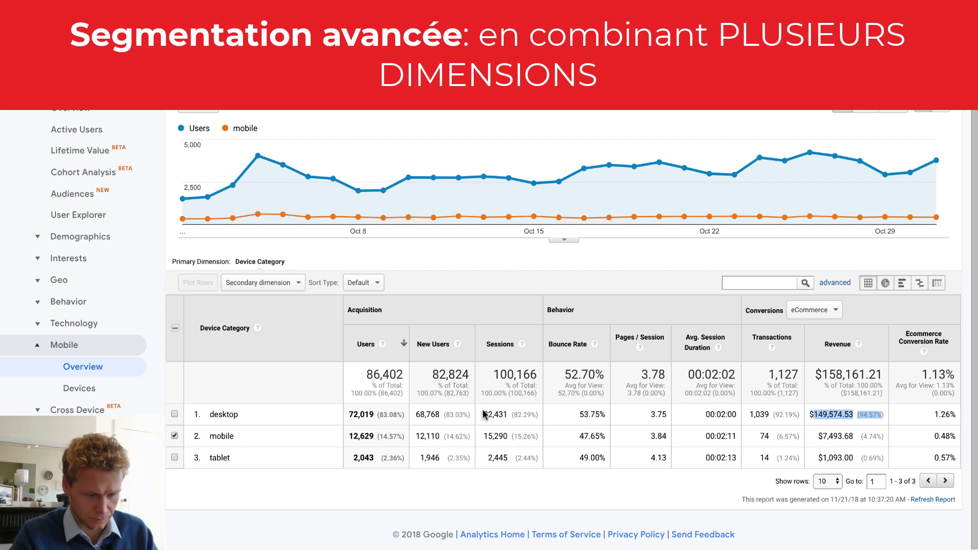
{"action": "left_click_drag", "start_coordinate": [484, 414], "coordinate": [504, 412]}
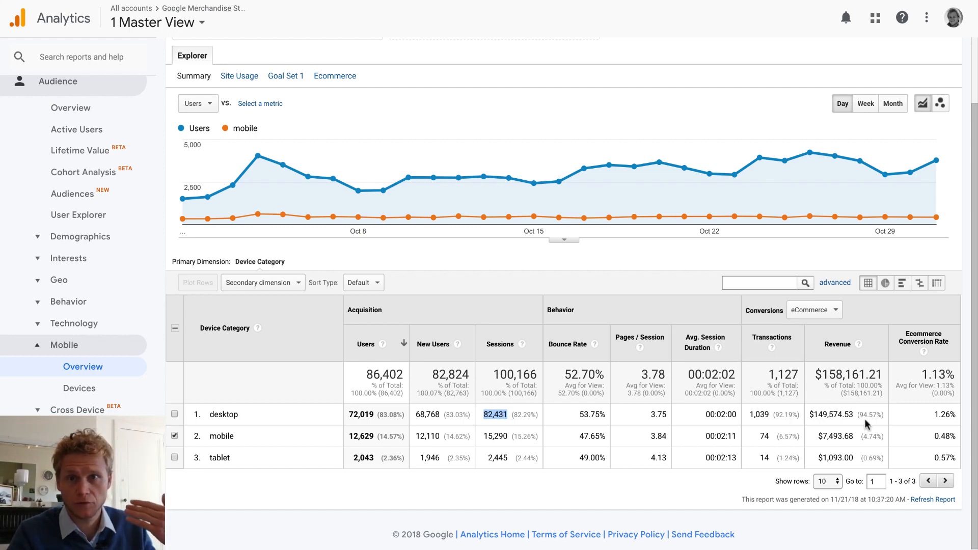
{"action": "left_click_drag", "start_coordinate": [934, 436], "coordinate": [950, 432]}
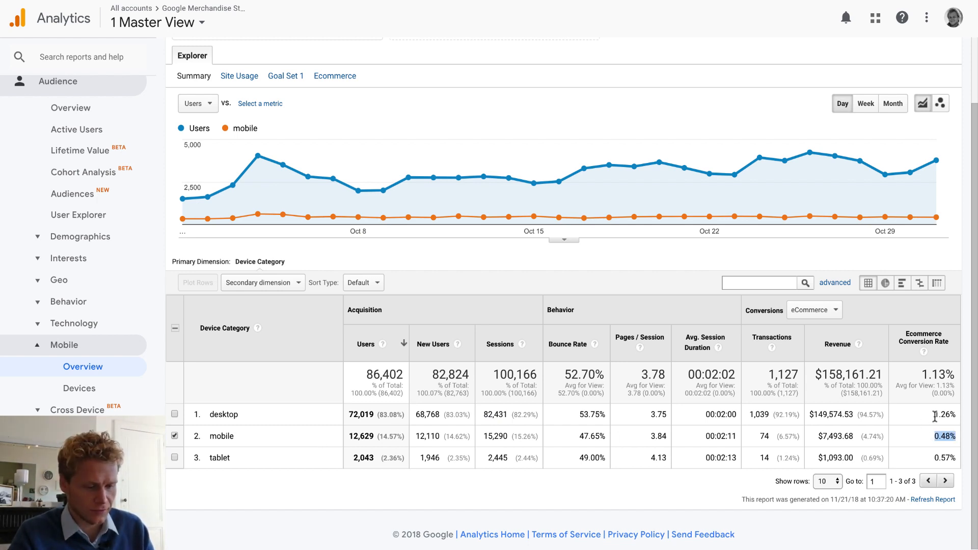
{"action": "left_click_drag", "start_coordinate": [934, 415], "coordinate": [956, 415]}
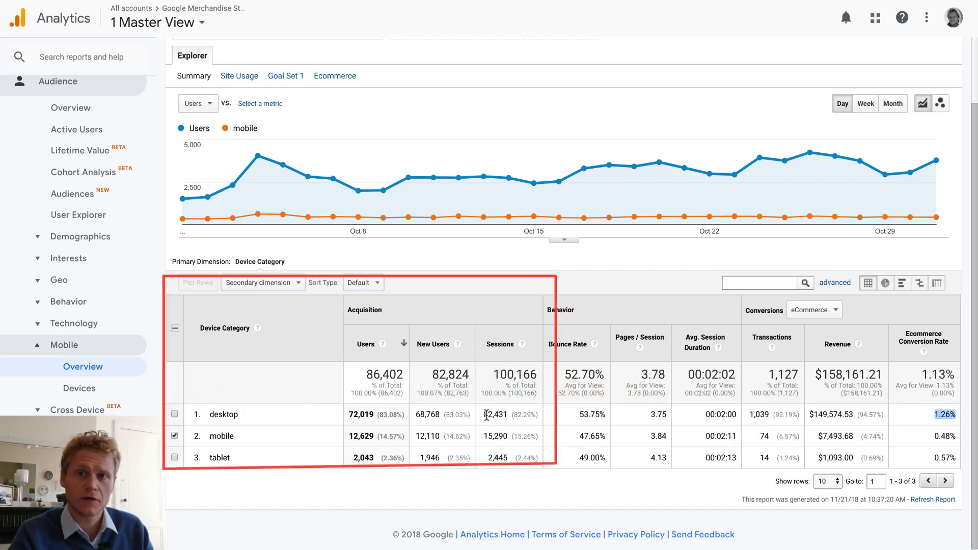
{"action": "left_click_drag", "start_coordinate": [489, 414], "coordinate": [508, 419]}
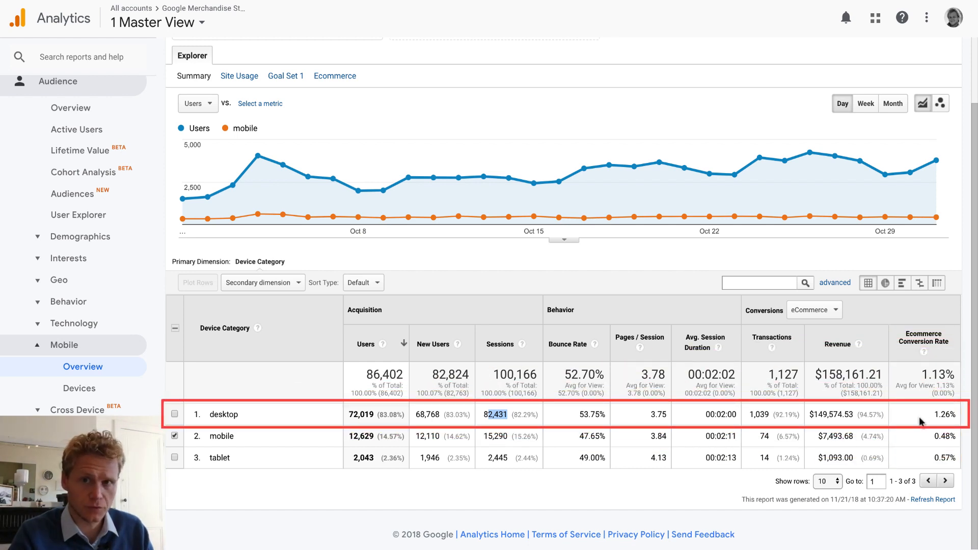
{"action": "left_click_drag", "start_coordinate": [932, 437], "coordinate": [953, 436]}
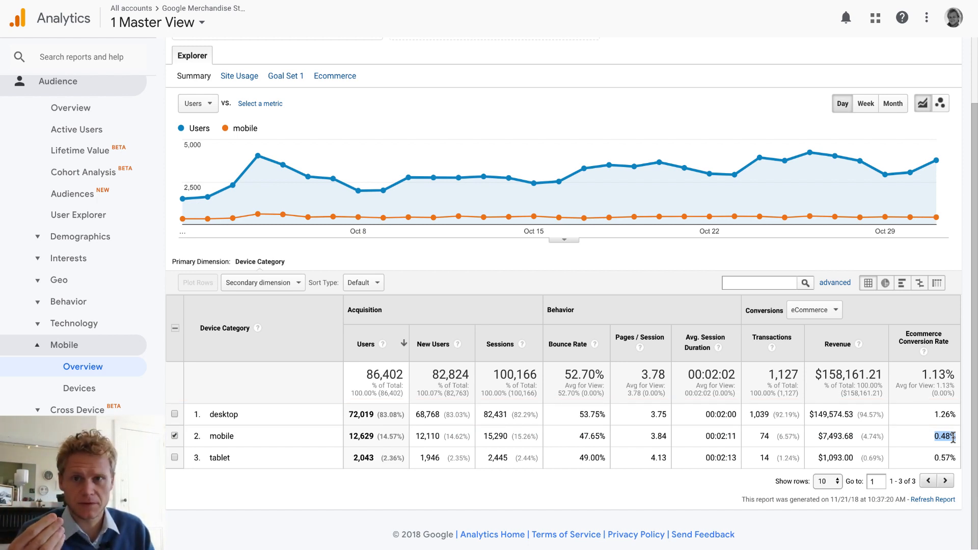
Step: Open the Browser & OS report and examine the browsers' sessions and conversion rates, including the Chrome and Opera rows
{"action": "left_click", "coordinate": [93, 328]}
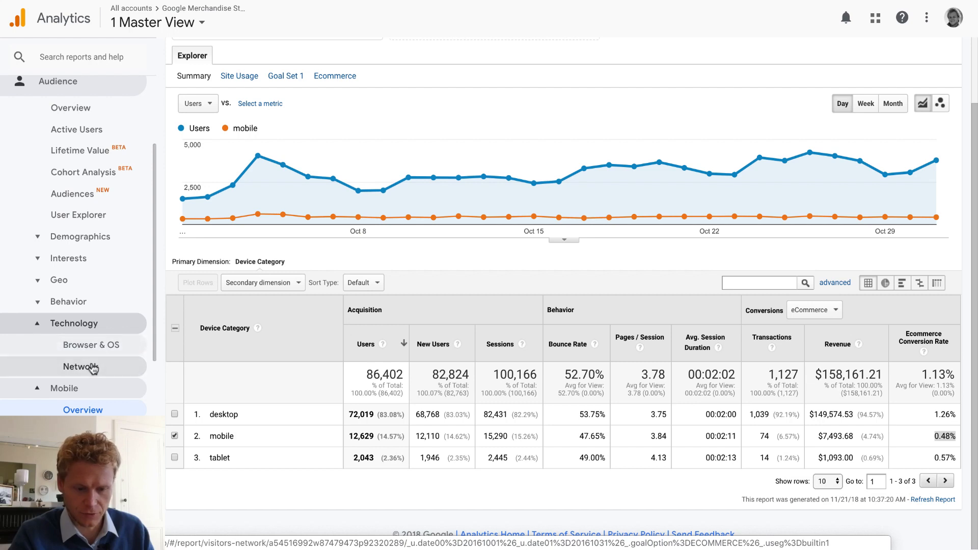
{"action": "left_click", "coordinate": [92, 353]}
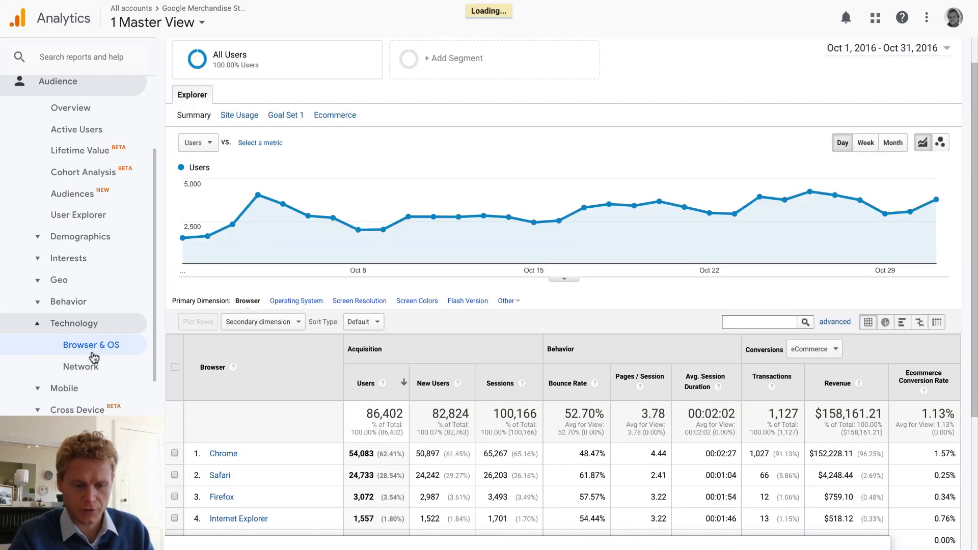
{"action": "scroll", "coordinate": [294, 376], "scroll_direction": "down", "scroll_amount": 3}
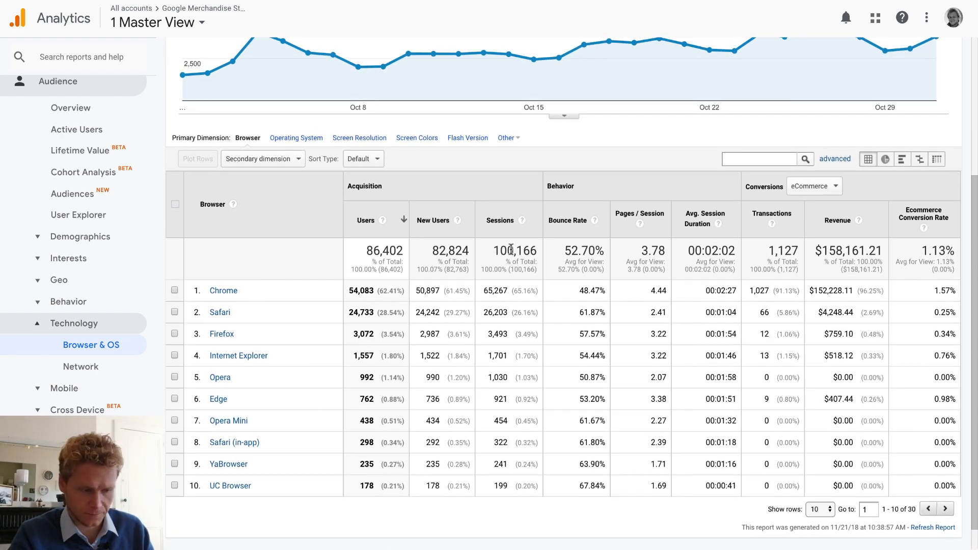
{"action": "left_click_drag", "start_coordinate": [516, 289], "coordinate": [532, 290]}
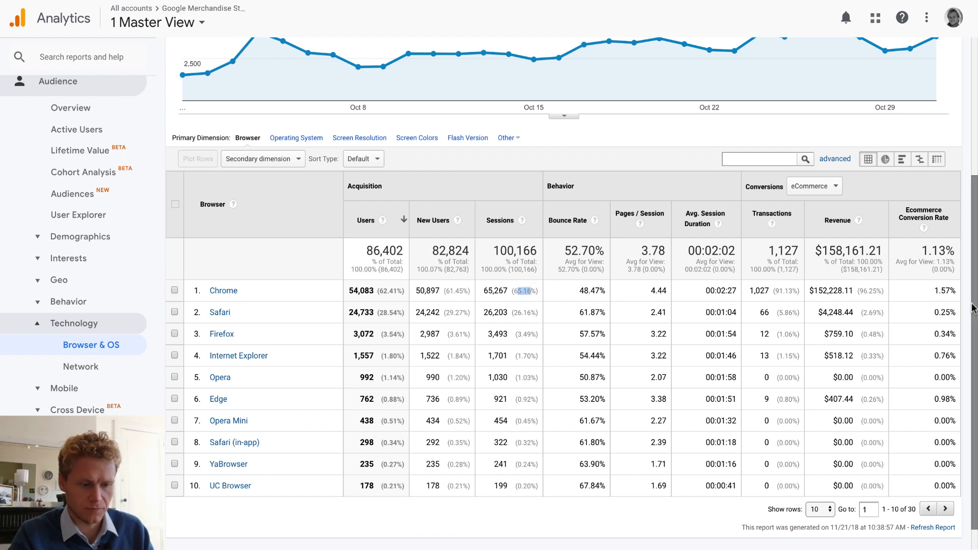
{"action": "left_click_drag", "start_coordinate": [957, 292], "coordinate": [931, 292]}
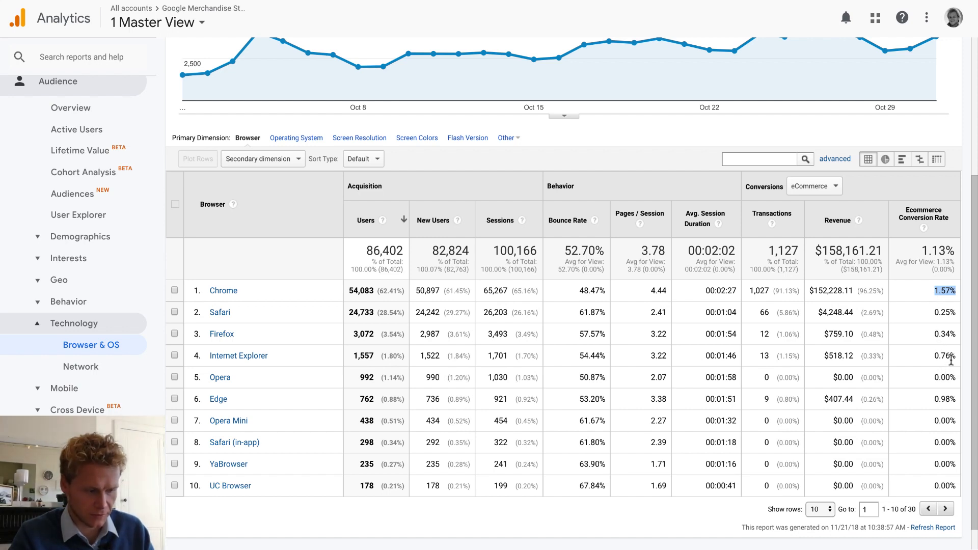
{"action": "left_click_drag", "start_coordinate": [957, 356], "coordinate": [230, 369]}
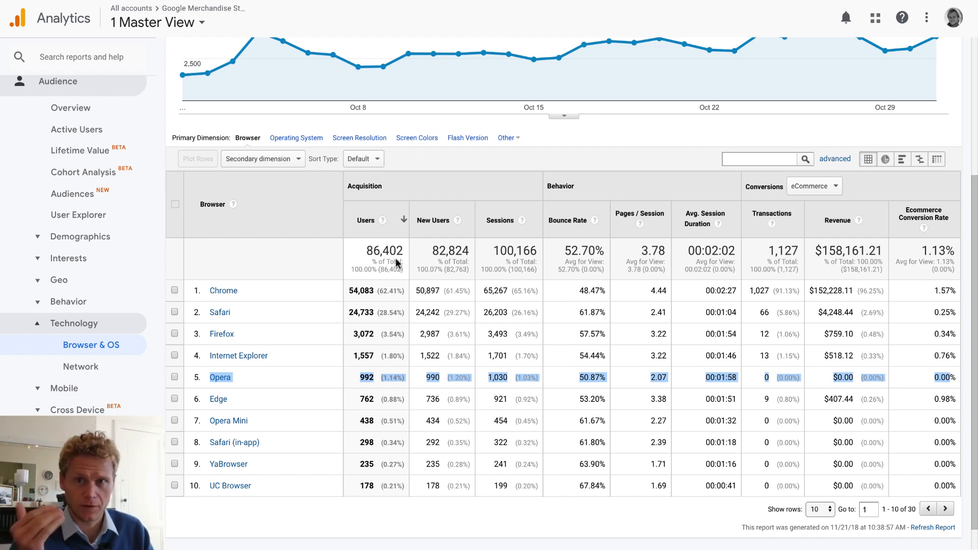
Step: Switch the primary dimension to Operating System and compare the Windows and Macintosh rows' sessions and conversion rates
{"action": "left_click", "coordinate": [300, 142]}
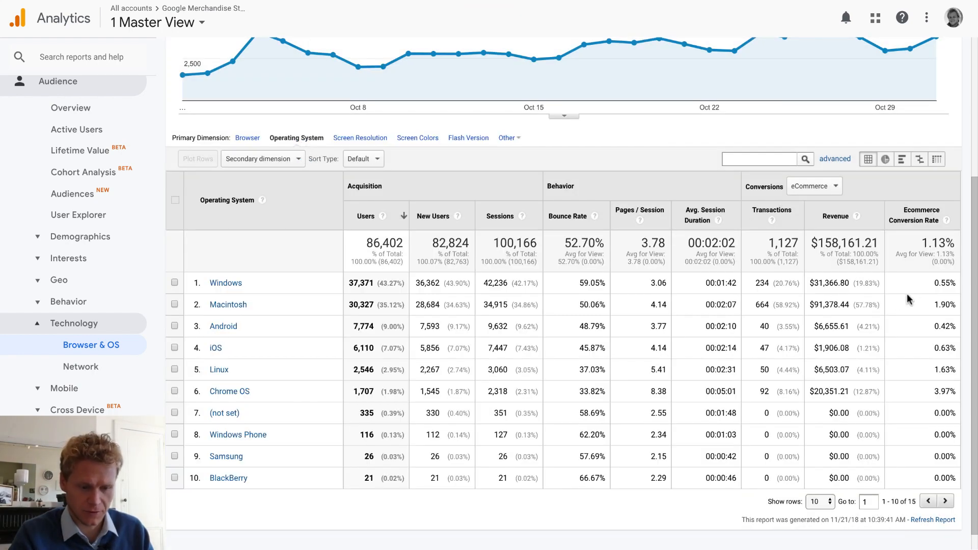
{"action": "left_click_drag", "start_coordinate": [959, 284], "coordinate": [483, 289]}
{"action": "double_click", "coordinate": [936, 286]}
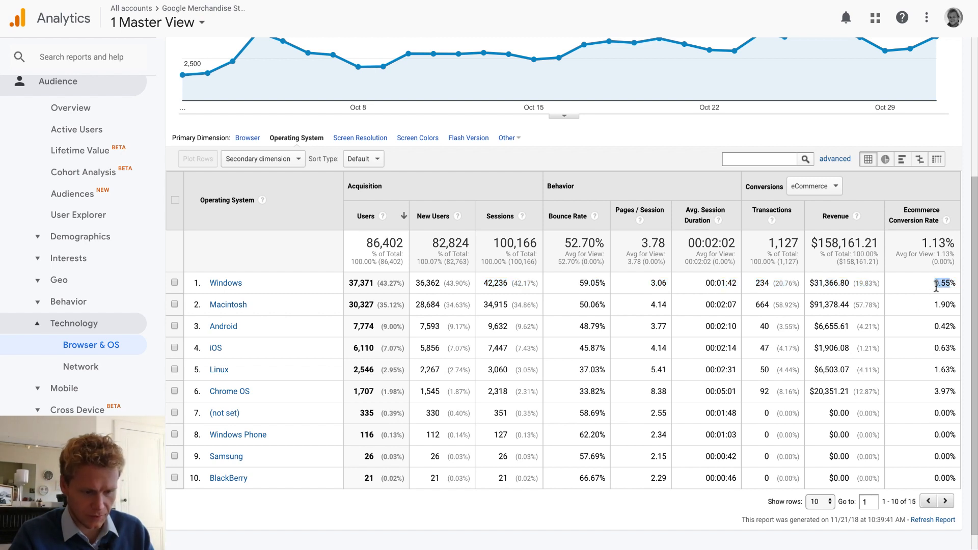
{"action": "left_click_drag", "start_coordinate": [957, 305], "coordinate": [353, 302]}
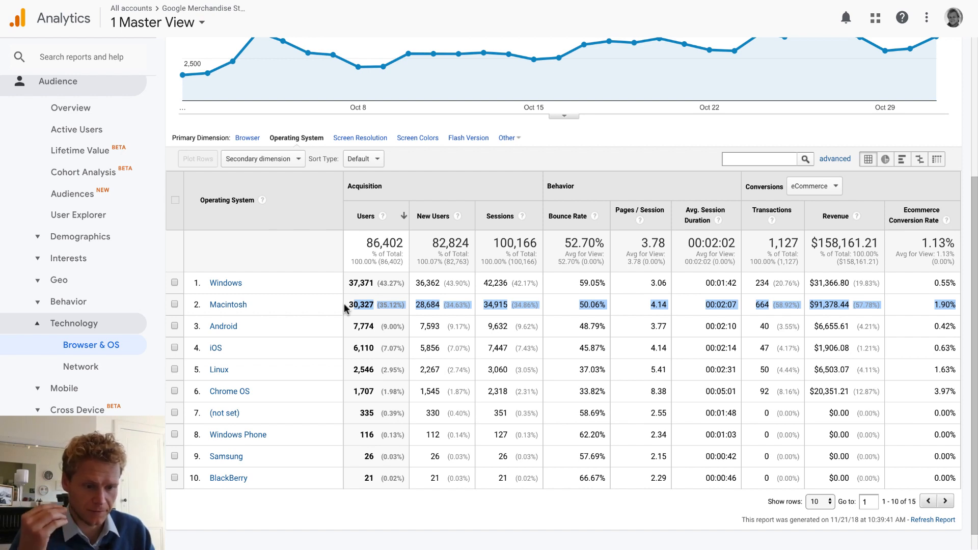
Step: Open the geographic Location report and show it in the Explorer view with the table of countries
{"action": "left_click", "coordinate": [75, 282]}
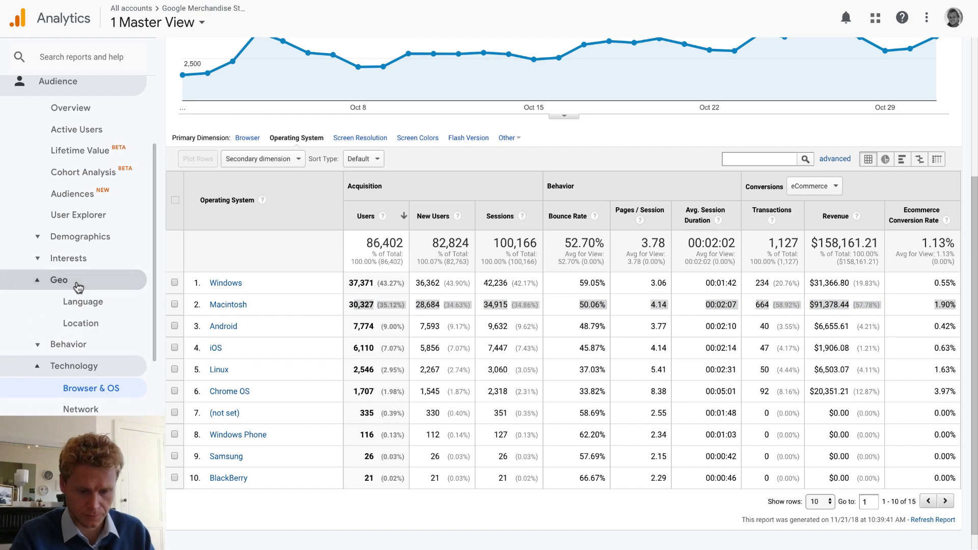
{"action": "left_click", "coordinate": [100, 320]}
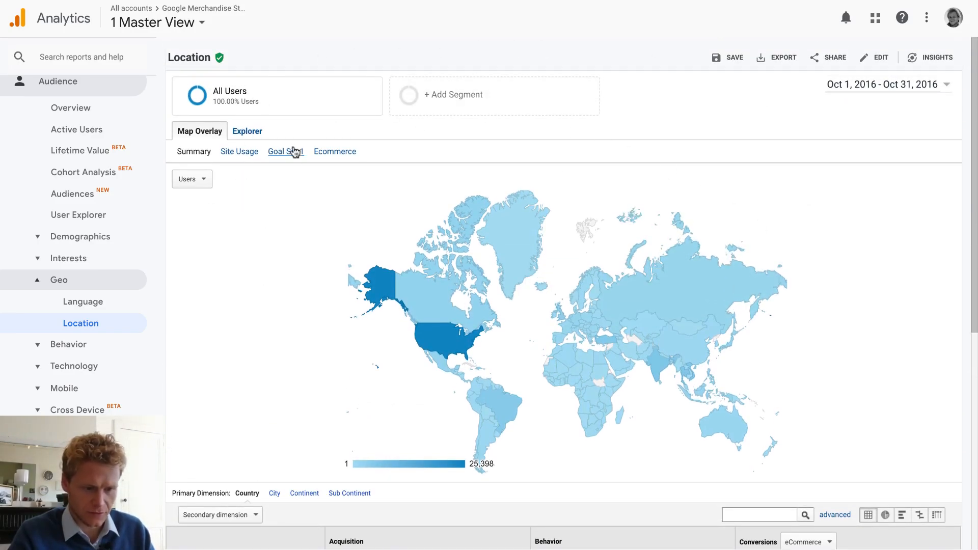
{"action": "left_click", "coordinate": [246, 132]}
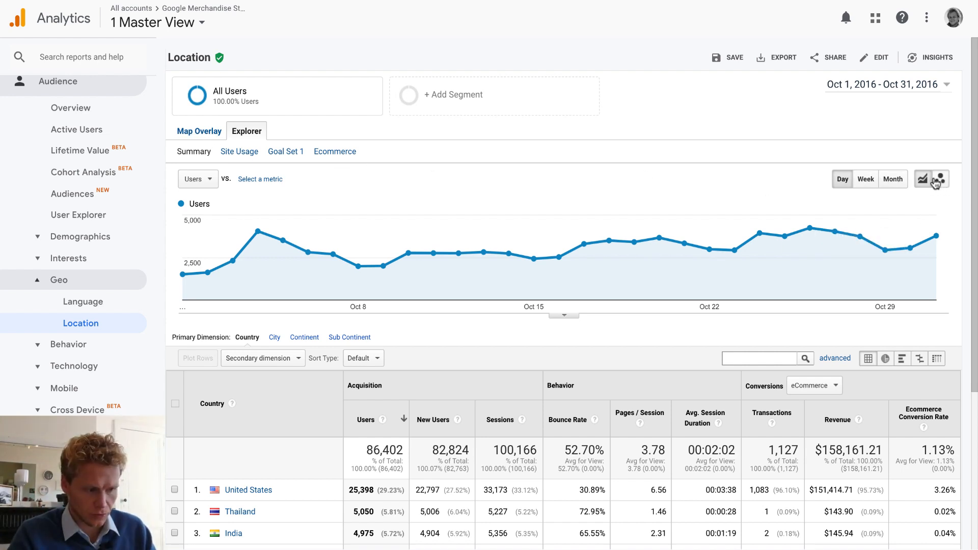
{"action": "scroll", "coordinate": [910, 249], "scroll_direction": "down", "scroll_amount": 2}
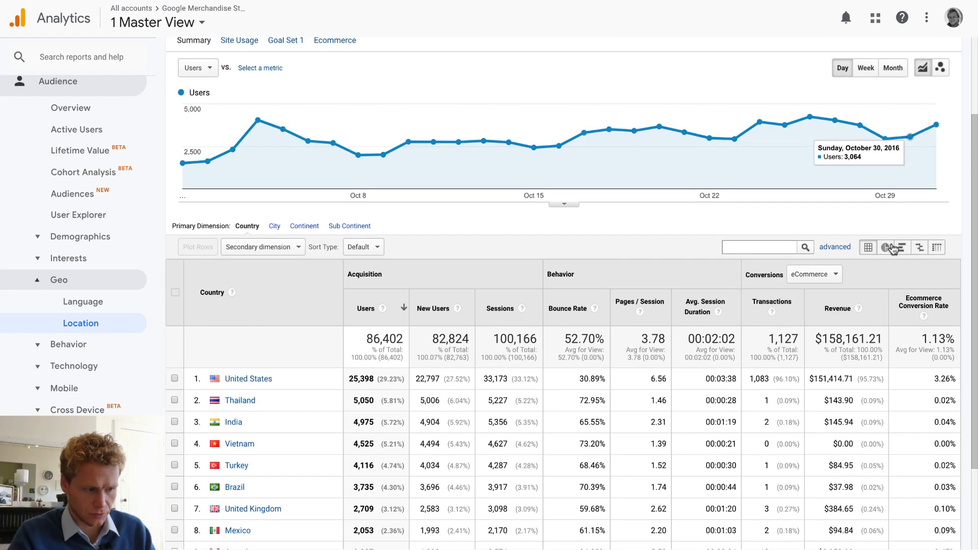
{"action": "scroll", "coordinate": [912, 256], "scroll_direction": "down", "scroll_amount": 2}
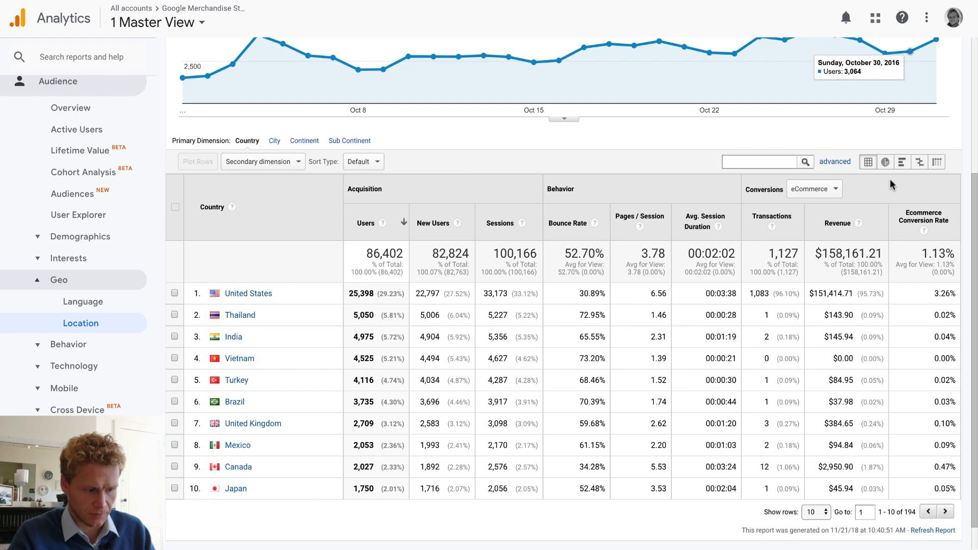
Step: Show the countries' users as performance bars, and as a comparison to the site average, checking the United States figure
{"action": "left_click", "coordinate": [902, 165]}
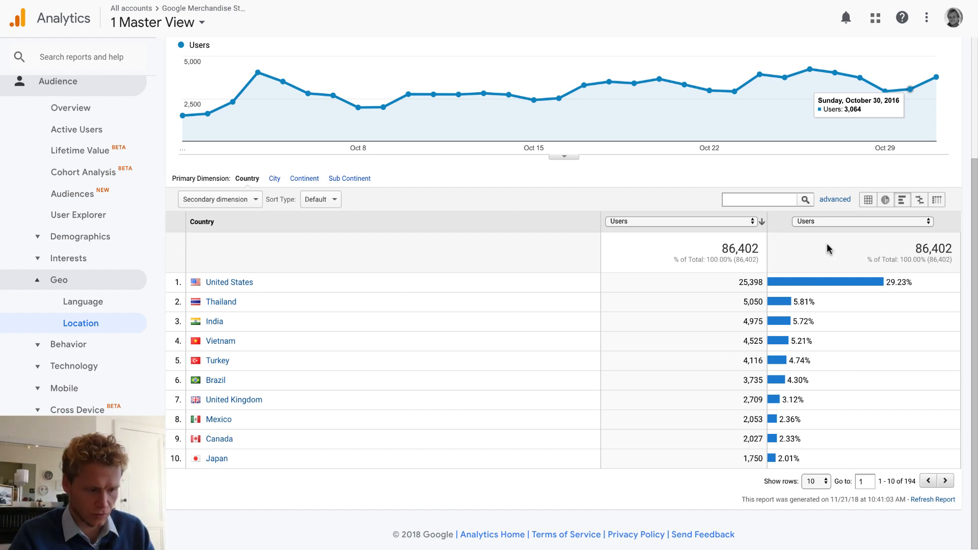
{"action": "left_click", "coordinate": [919, 203]}
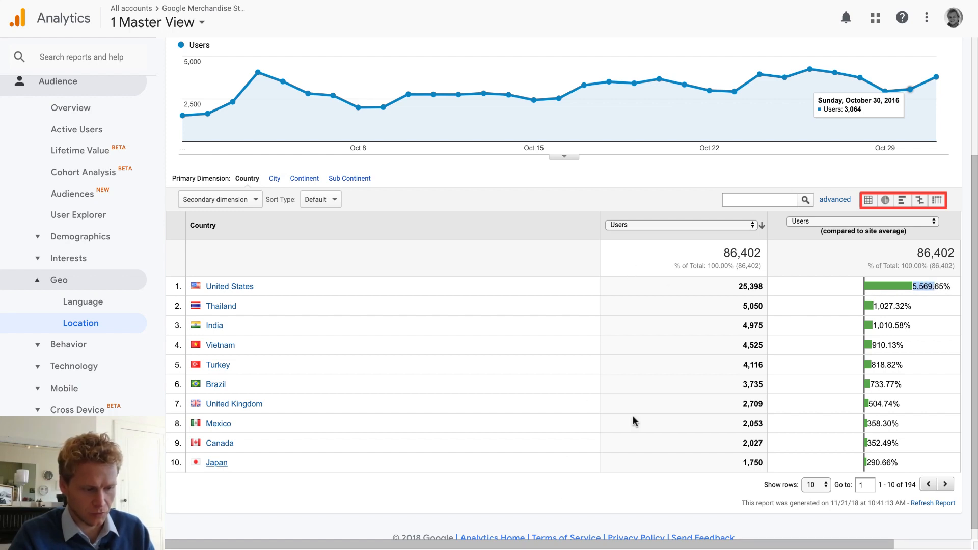
{"action": "double_click", "coordinate": [914, 288]}
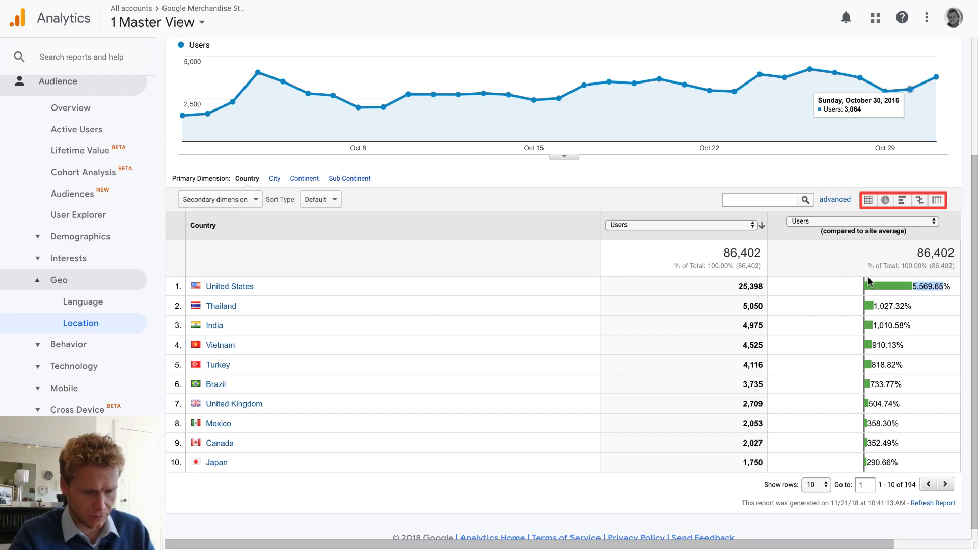
Step: Set the comparison metric to Bounce Rate and check the United States against the site average
{"action": "left_click", "coordinate": [834, 219]}
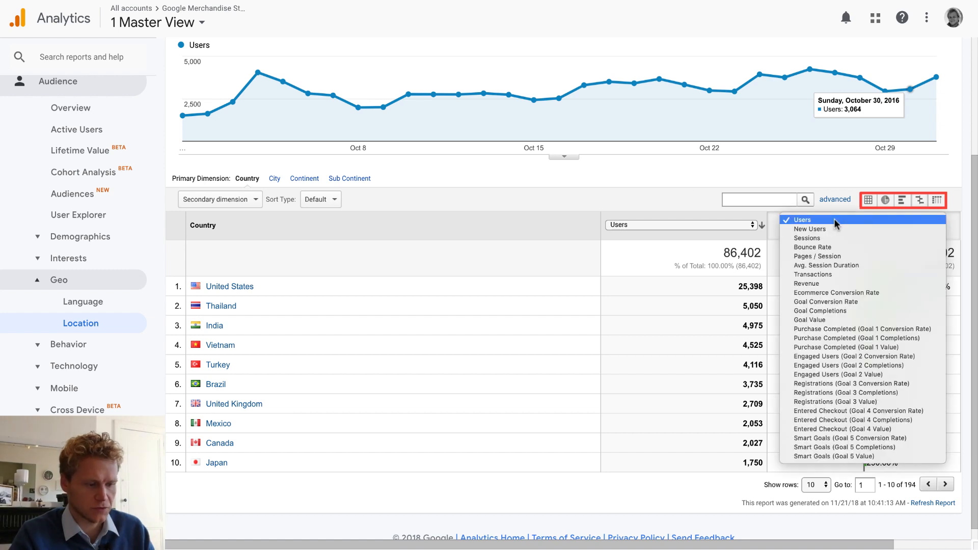
{"action": "left_click", "coordinate": [858, 246]}
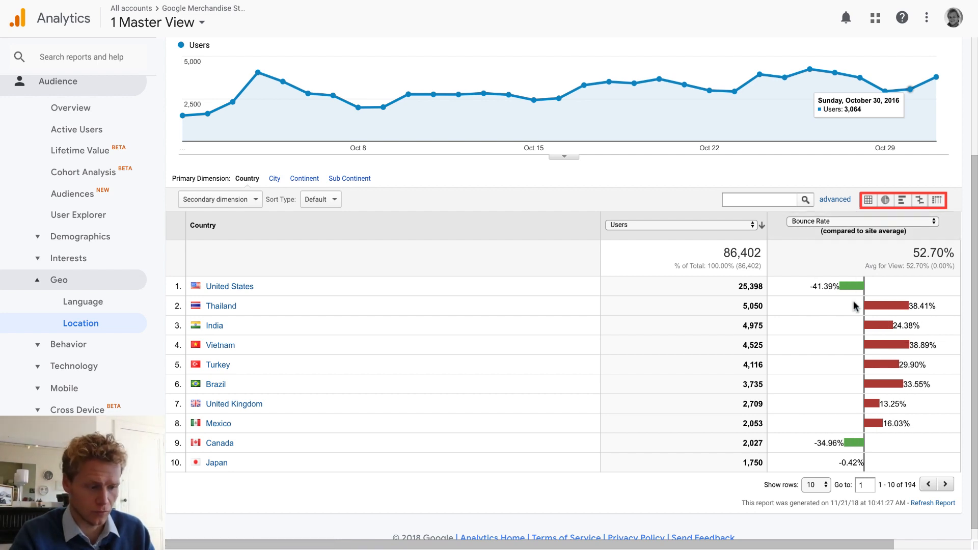
{"action": "double_click", "coordinate": [839, 288]}
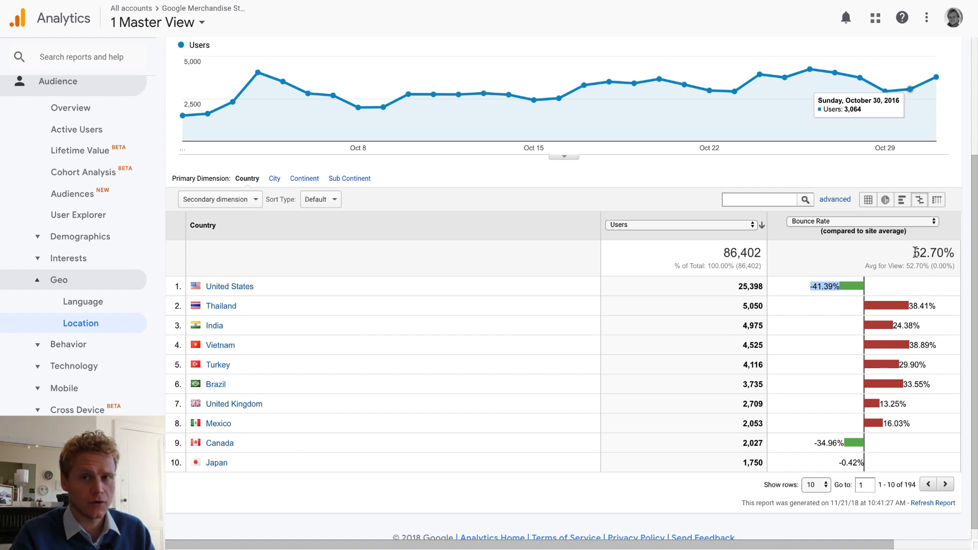
{"action": "left_click_drag", "start_coordinate": [915, 251], "coordinate": [928, 251]}
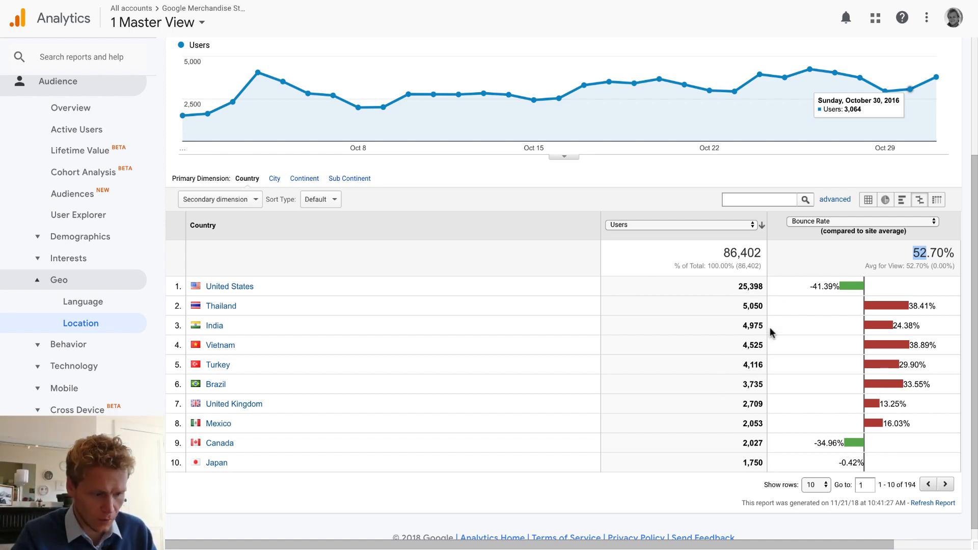
Step: Display the country data as a pivot table, and as a percentage pie chart, inspecting the individual countries' user shares
{"action": "scroll", "coordinate": [770, 332], "scroll_direction": "up", "scroll_amount": 1}
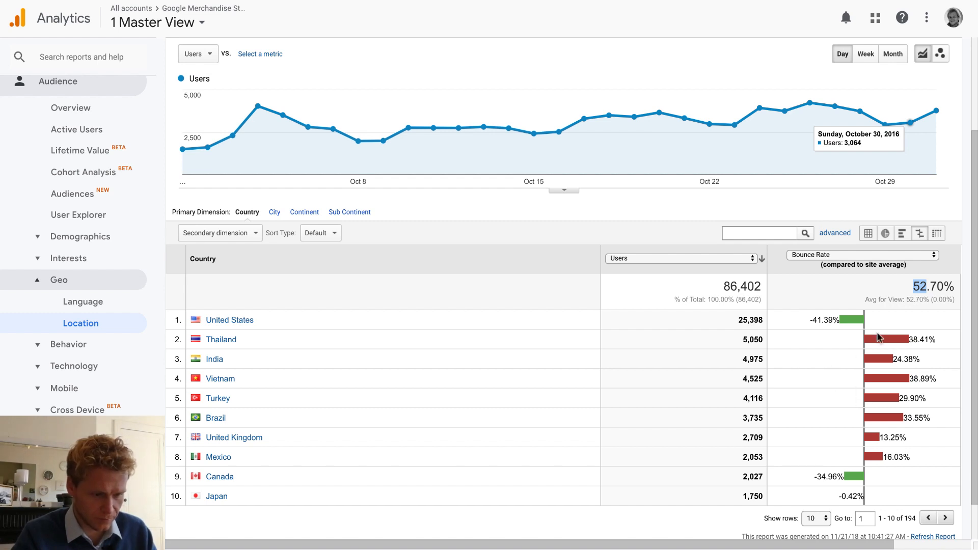
{"action": "scroll", "coordinate": [888, 379], "scroll_direction": "up", "scroll_amount": 1}
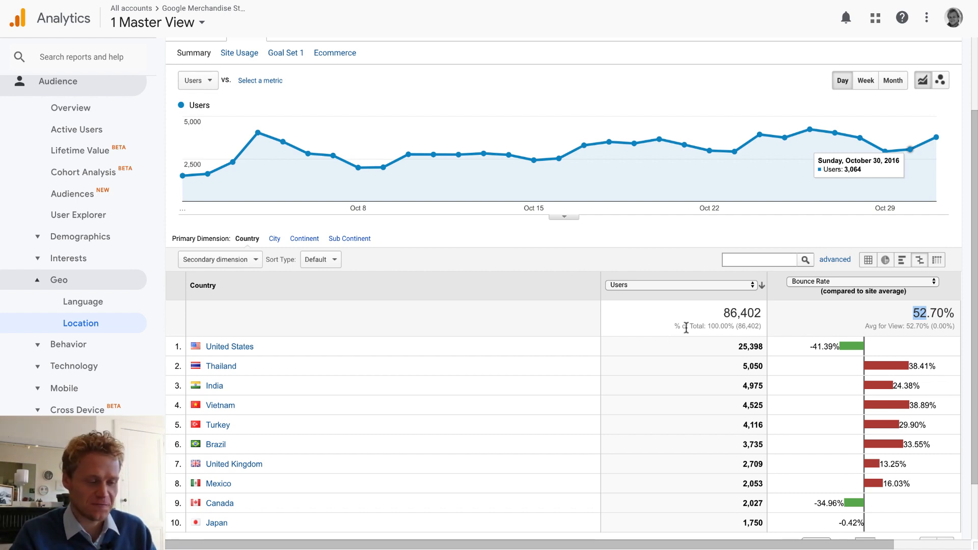
{"action": "left_click", "coordinate": [941, 264]}
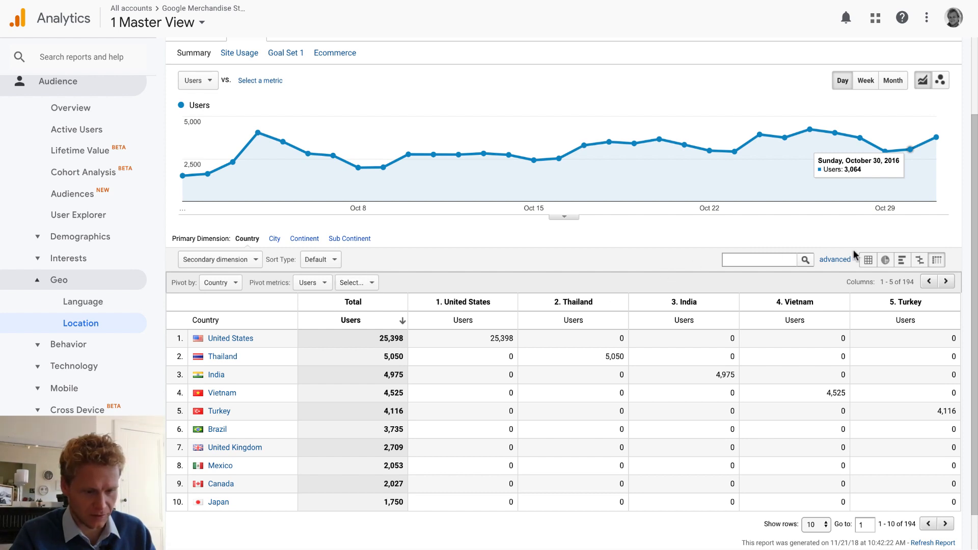
{"action": "left_click", "coordinate": [885, 261]}
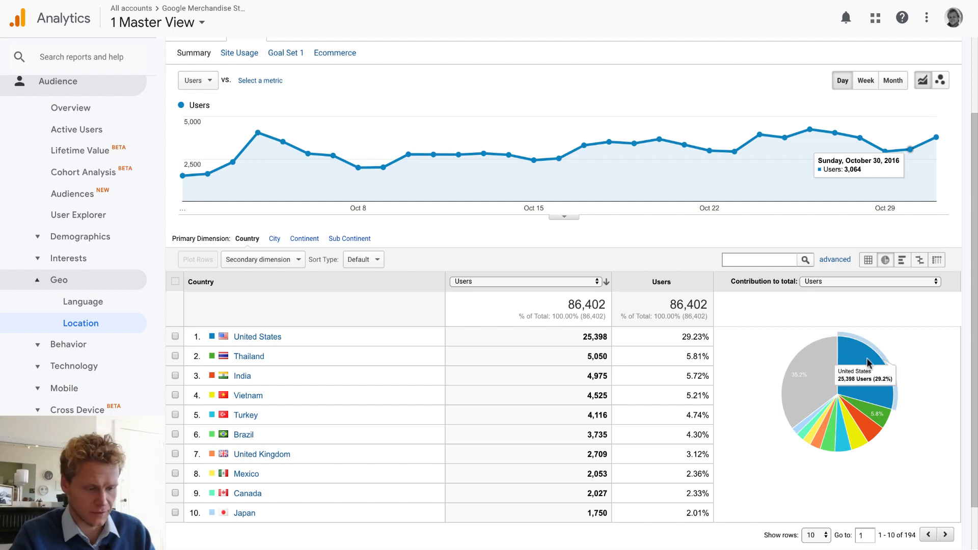
{"action": "mouse_move", "coordinate": [879, 398]}
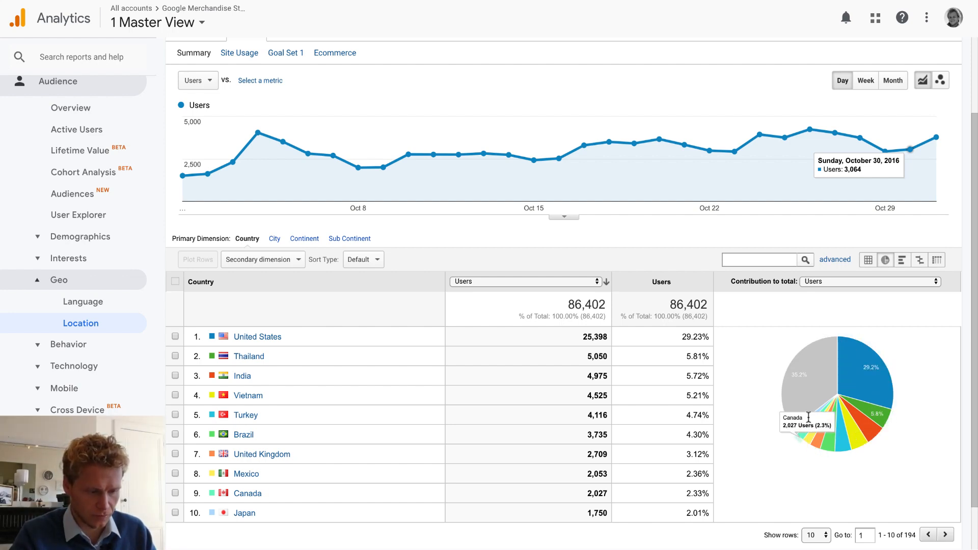
{"action": "mouse_move", "coordinate": [808, 405]}
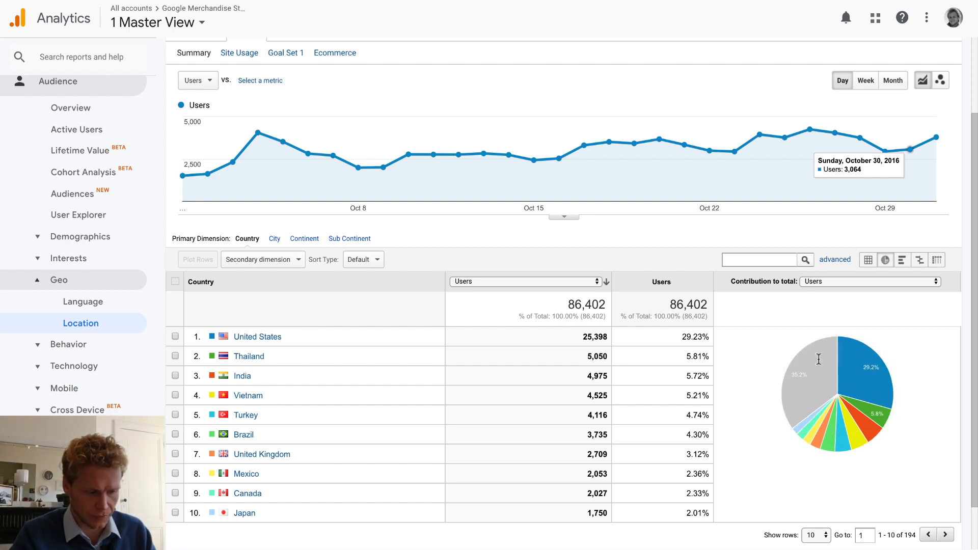
{"action": "mouse_move", "coordinate": [853, 358]}
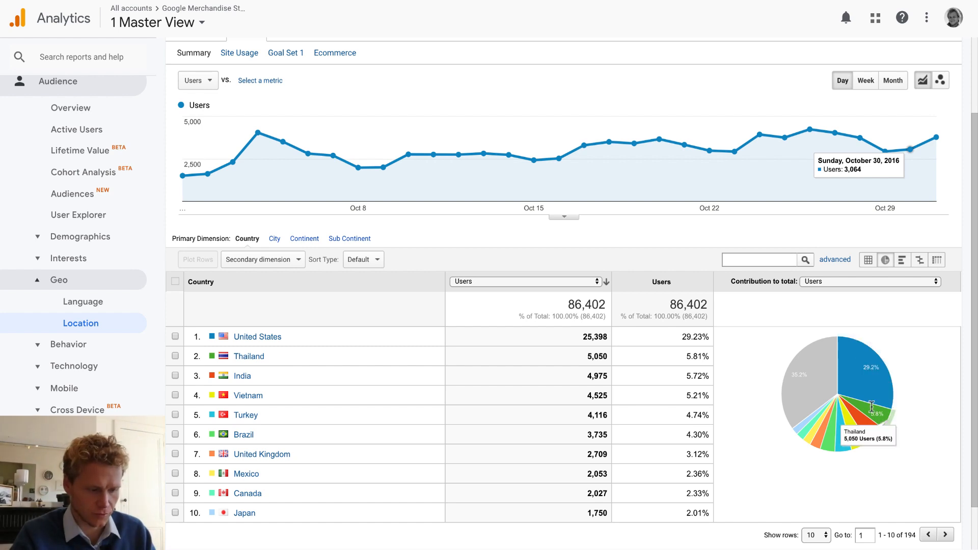
{"action": "mouse_move", "coordinate": [841, 439]}
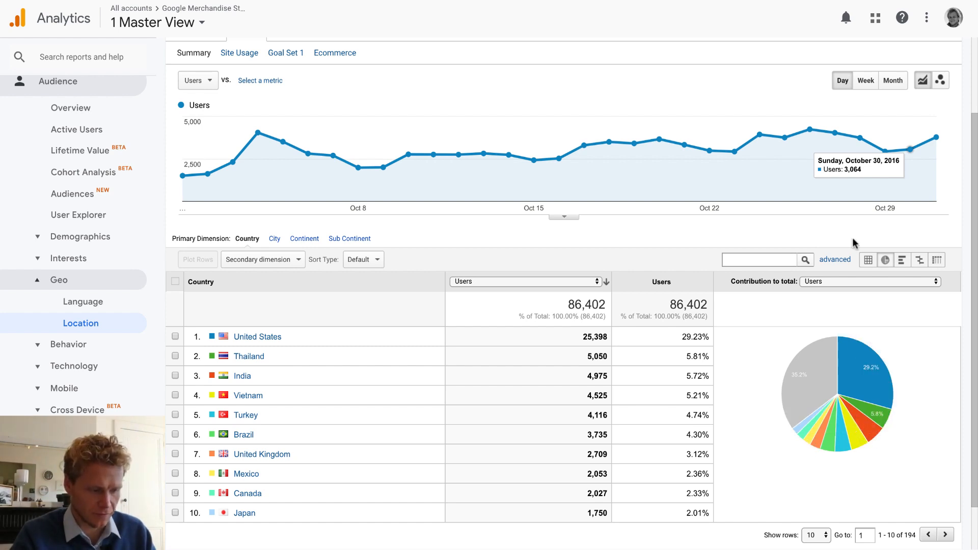
Step: Switch the Location report to the Map Overlay view and look over the users per country on the world map
{"action": "scroll", "coordinate": [852, 238], "scroll_direction": "up", "scroll_amount": 2}
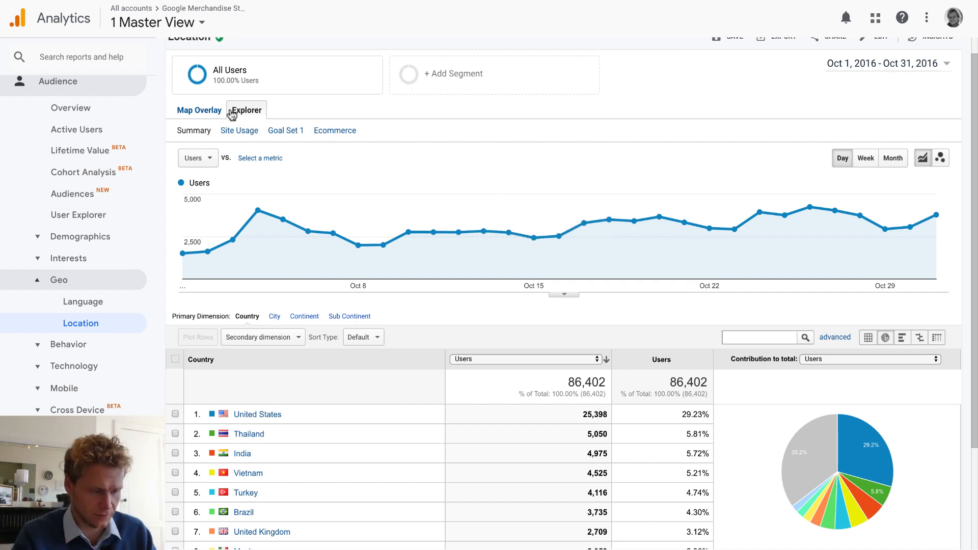
{"action": "left_click", "coordinate": [213, 113]}
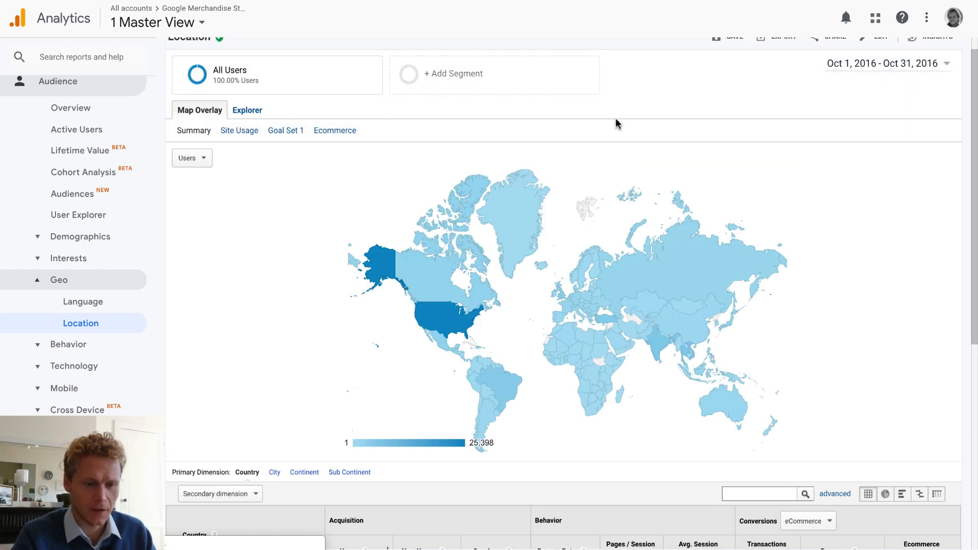
{"action": "scroll", "coordinate": [618, 120], "scroll_direction": "down", "scroll_amount": 3}
{"action": "scroll", "coordinate": [618, 120], "scroll_direction": "up", "scroll_amount": 1}
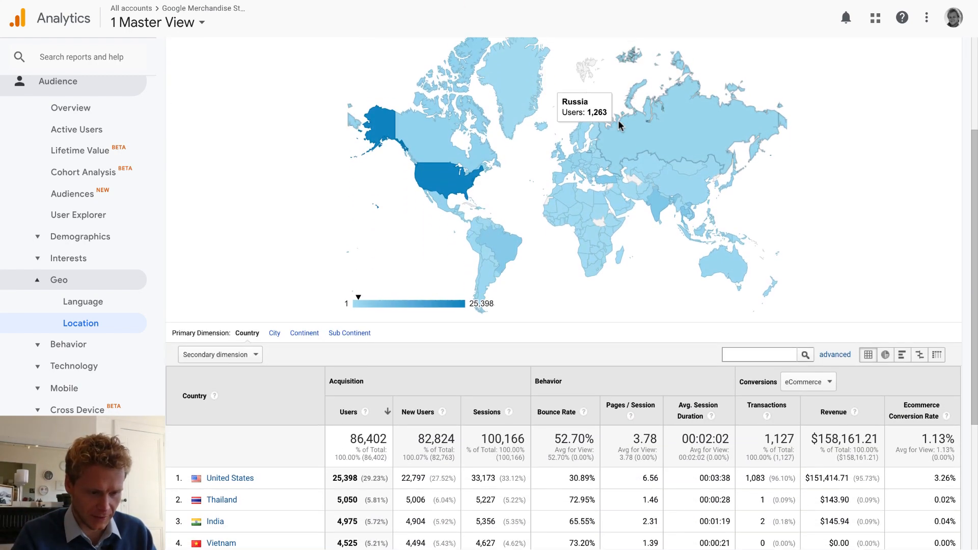
{"action": "scroll", "coordinate": [321, 208], "scroll_direction": "up", "scroll_amount": 1}
{"action": "scroll", "coordinate": [312, 206], "scroll_direction": "up", "scroll_amount": 2}
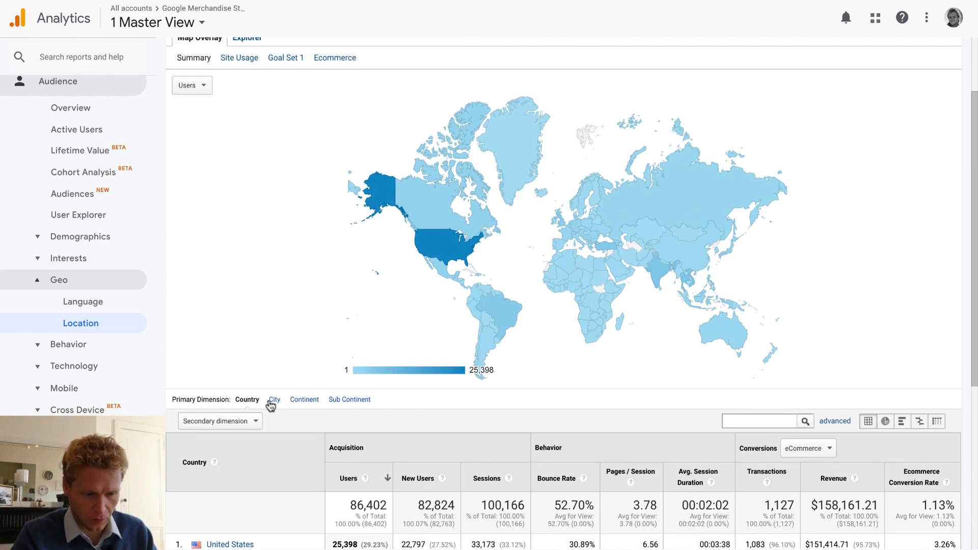
Step: Examine the totals row of the country table, from users through to the ecommerce conversion rate
{"action": "scroll", "coordinate": [322, 400], "scroll_direction": "down", "scroll_amount": 3}
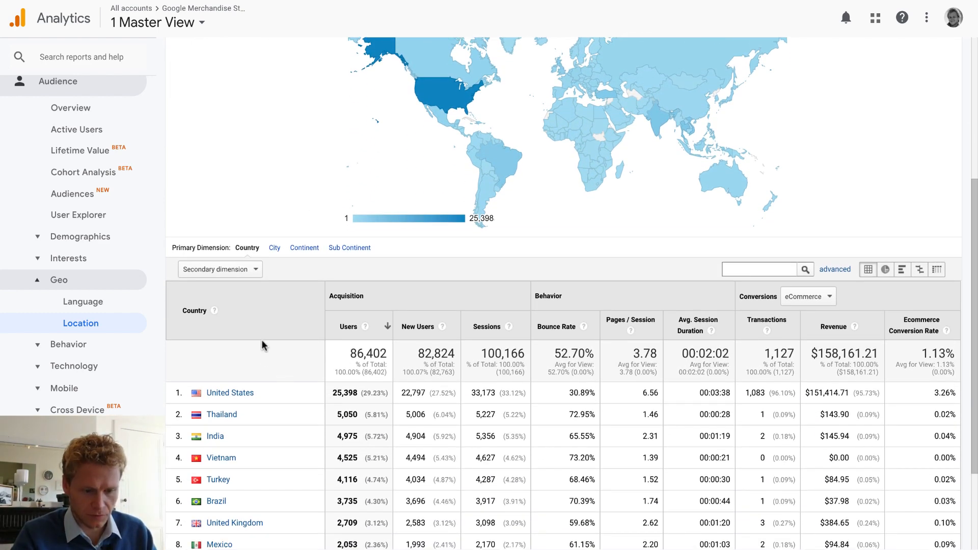
{"action": "scroll", "coordinate": [253, 380], "scroll_direction": "down", "scroll_amount": 3}
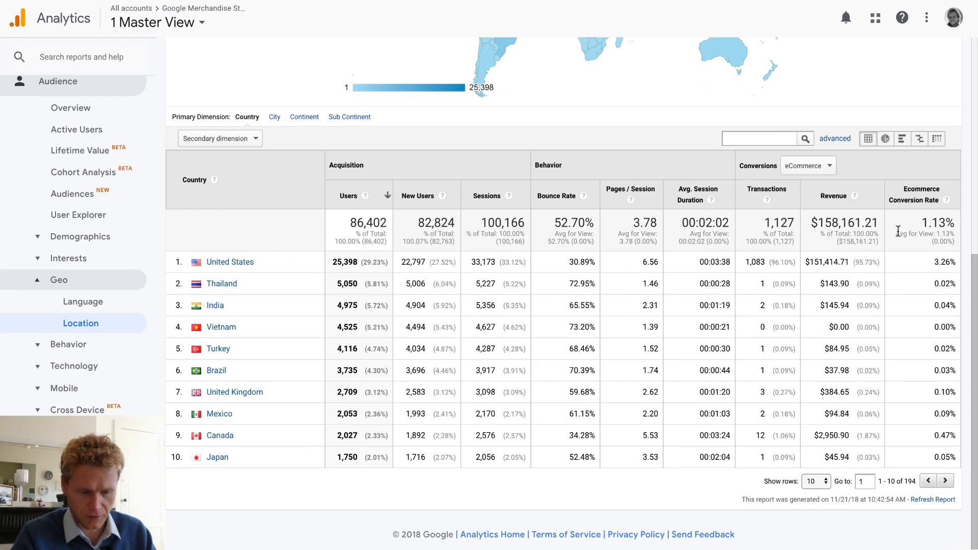
{"action": "left_click_drag", "start_coordinate": [945, 224], "coordinate": [331, 247]}
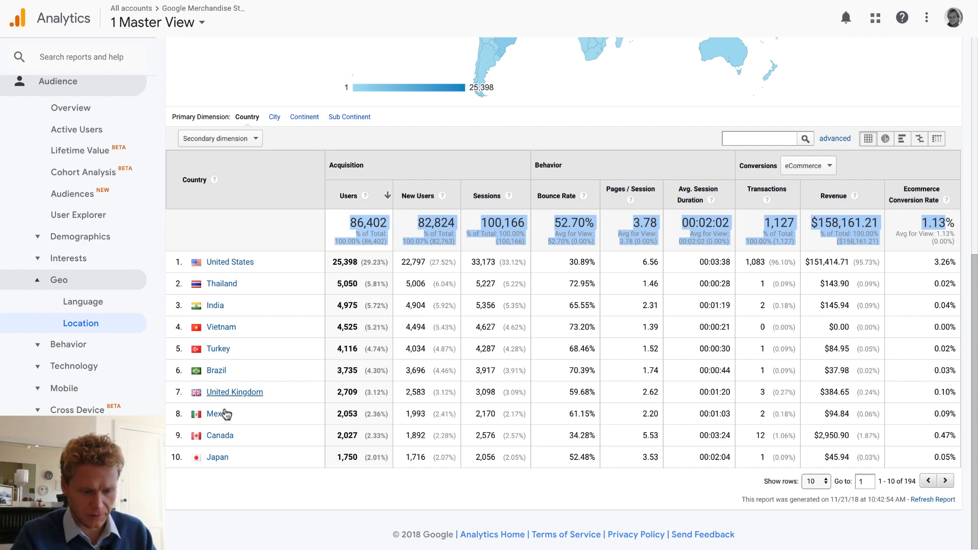
Step: Drill down into the United States from the world map and review its breakdown by region
{"action": "scroll", "coordinate": [274, 283], "scroll_direction": "up", "scroll_amount": 3}
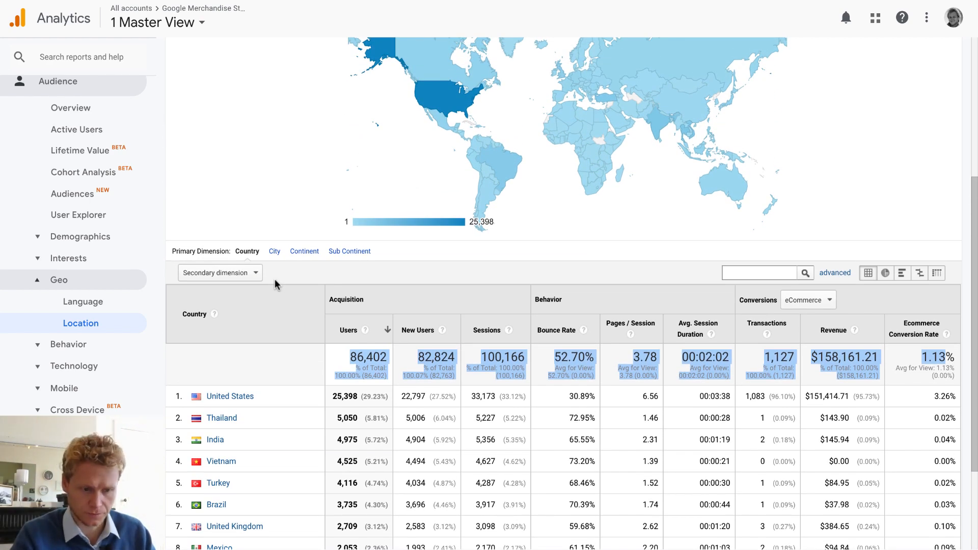
{"action": "left_click", "coordinate": [429, 99]}
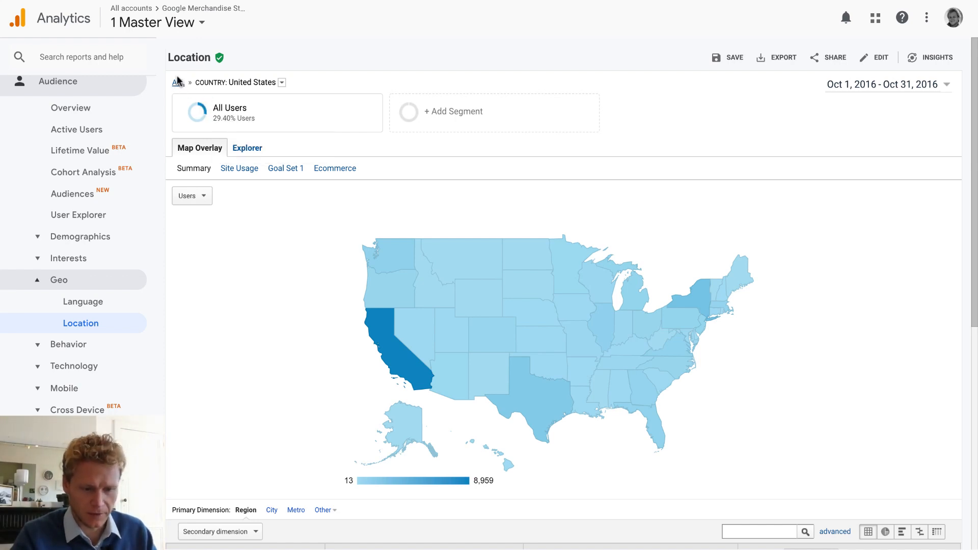
{"action": "left_click_drag", "start_coordinate": [199, 81], "coordinate": [271, 86]}
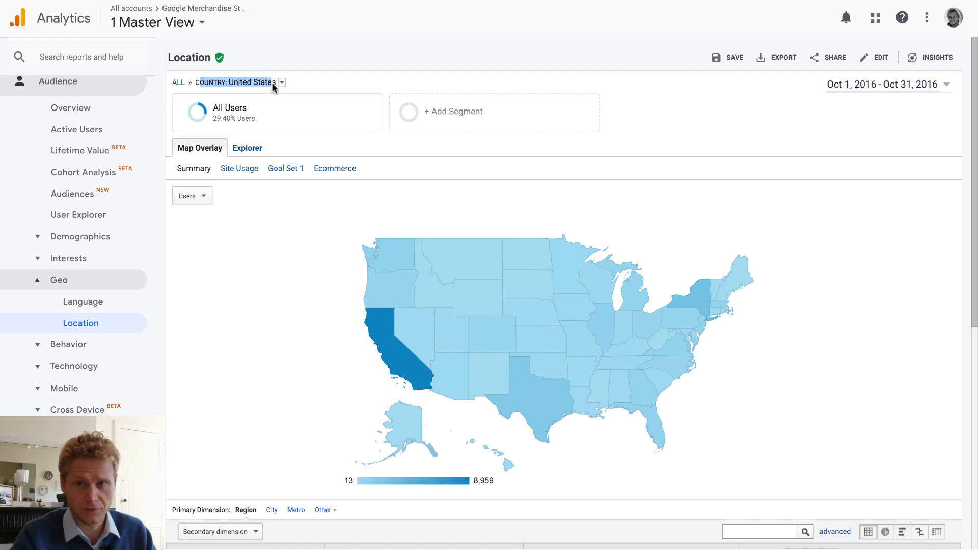
{"action": "scroll", "coordinate": [273, 87], "scroll_direction": "down", "scroll_amount": 5}
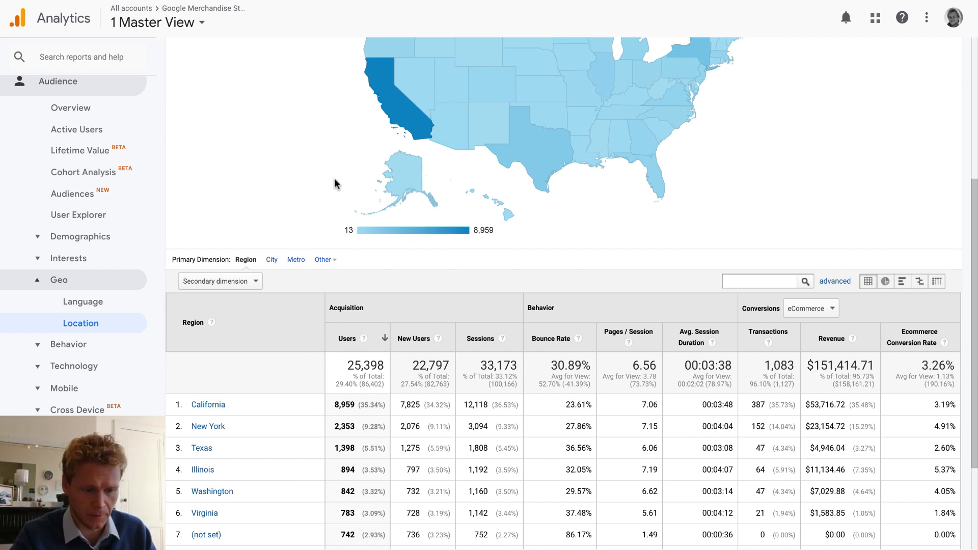
{"action": "scroll", "coordinate": [335, 185], "scroll_direction": "up", "scroll_amount": 1}
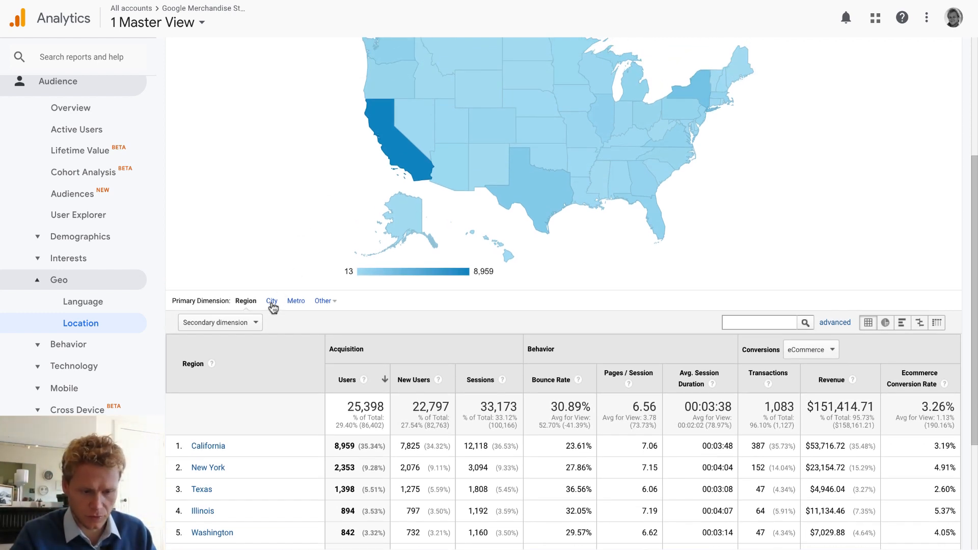
Step: Change the primary dimension of the United States report to City and view the cities on the map
{"action": "left_click", "coordinate": [271, 302]}
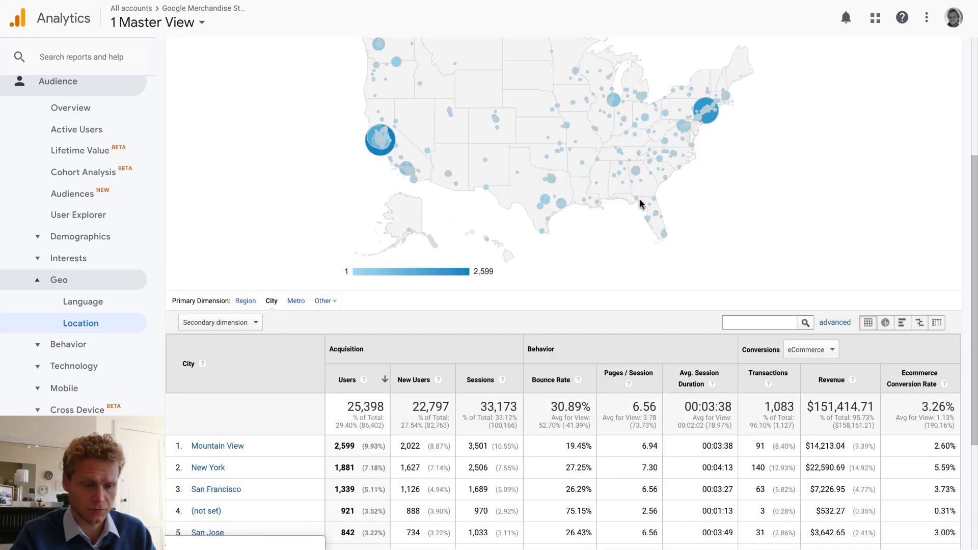
{"action": "scroll", "coordinate": [640, 197], "scroll_direction": "up", "scroll_amount": 1}
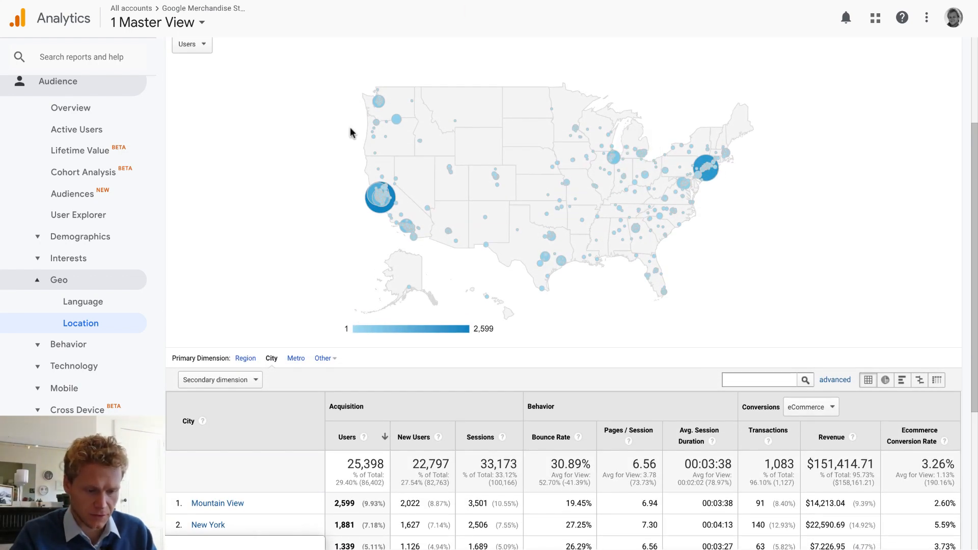
{"action": "scroll", "coordinate": [330, 131], "scroll_direction": "up", "scroll_amount": 1}
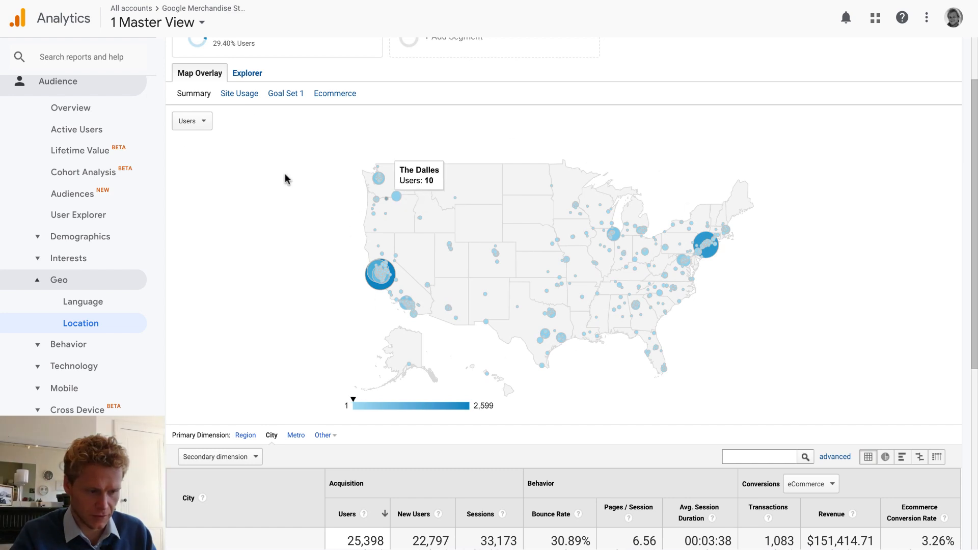
Step: Set the map metric to the Ecommerce metric Revenue and inspect the cluster of cities around New York
{"action": "left_click", "coordinate": [206, 125]}
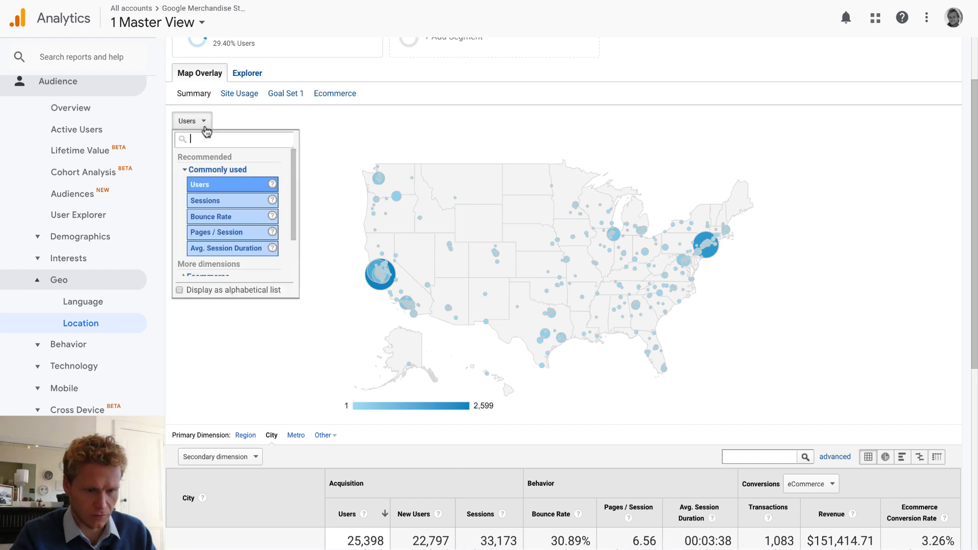
{"action": "scroll", "coordinate": [224, 224], "scroll_direction": "down", "scroll_amount": 2}
{"action": "left_click", "coordinate": [224, 229]}
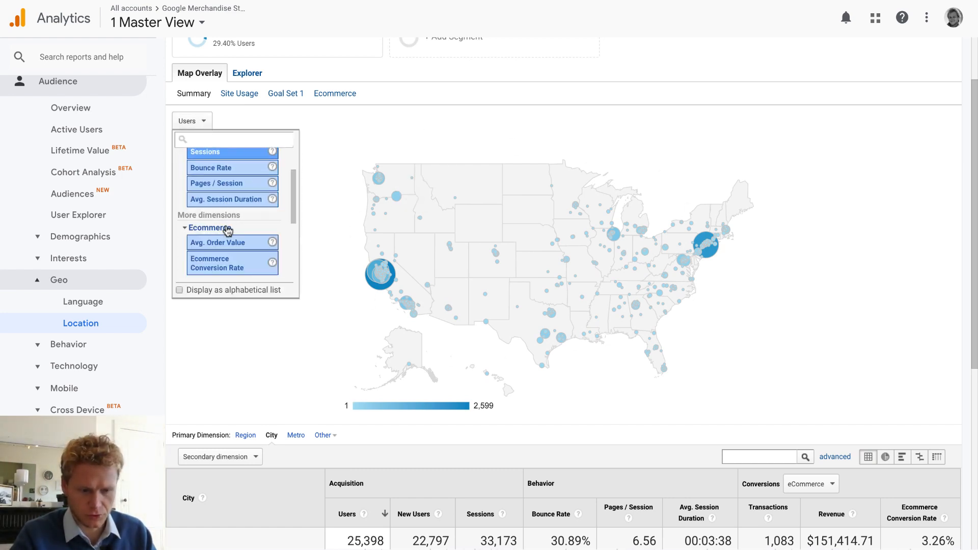
{"action": "scroll", "coordinate": [250, 234], "scroll_direction": "down", "scroll_amount": 3}
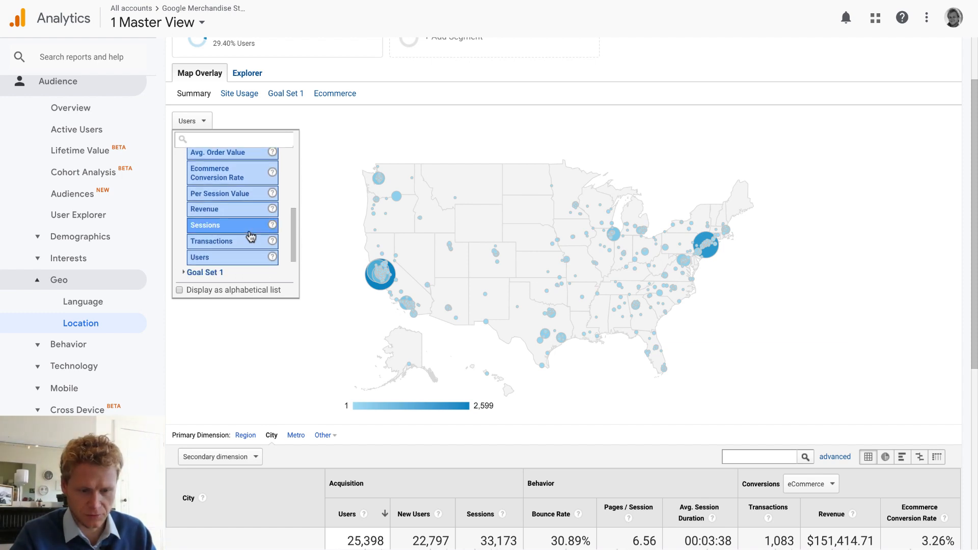
{"action": "left_click", "coordinate": [231, 212]}
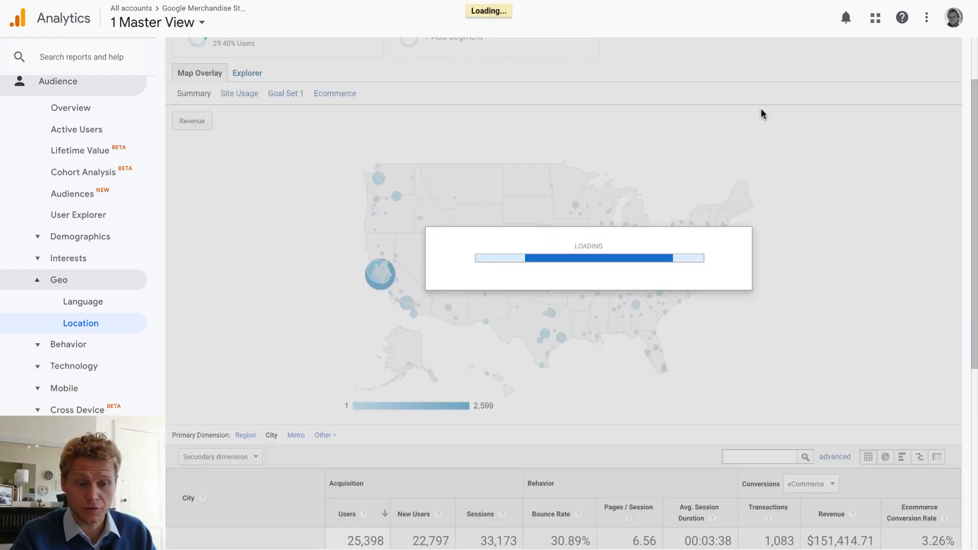
{"action": "scroll", "coordinate": [852, 292], "scroll_direction": "down", "scroll_amount": 1}
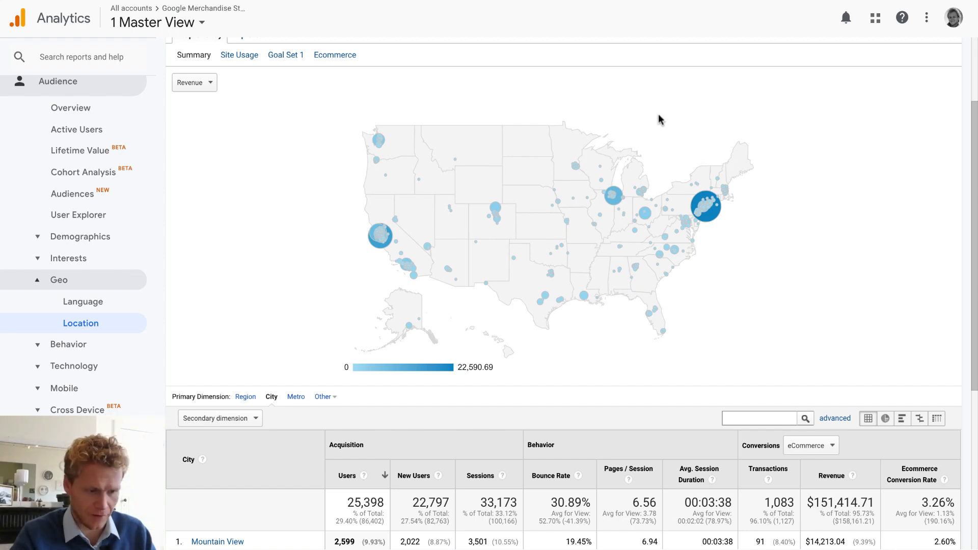
{"action": "mouse_move", "coordinate": [707, 220]}
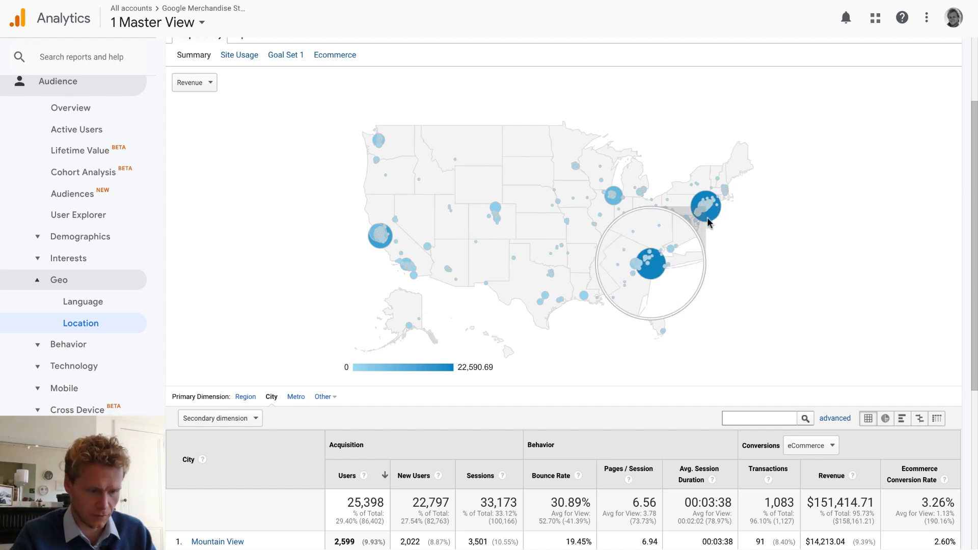
{"action": "mouse_move", "coordinate": [658, 258]}
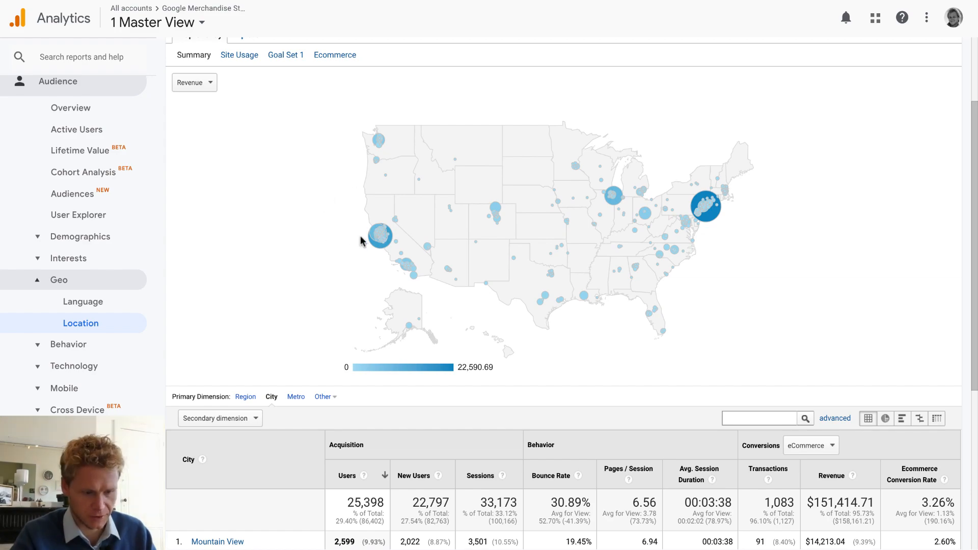
Step: Sort the city table by Revenue in descending order
{"action": "scroll", "coordinate": [361, 240], "scroll_direction": "down", "scroll_amount": 5}
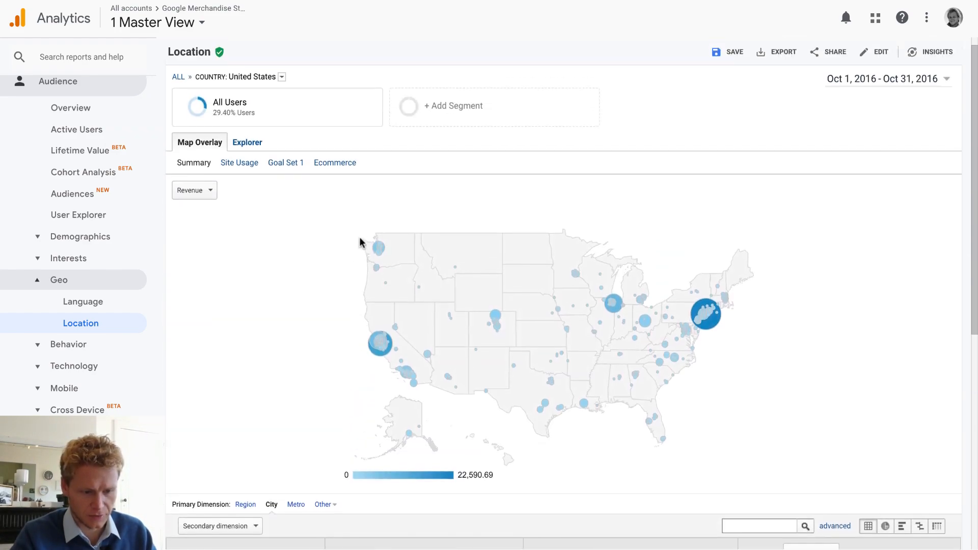
{"action": "scroll", "coordinate": [337, 237], "scroll_direction": "down", "scroll_amount": 8}
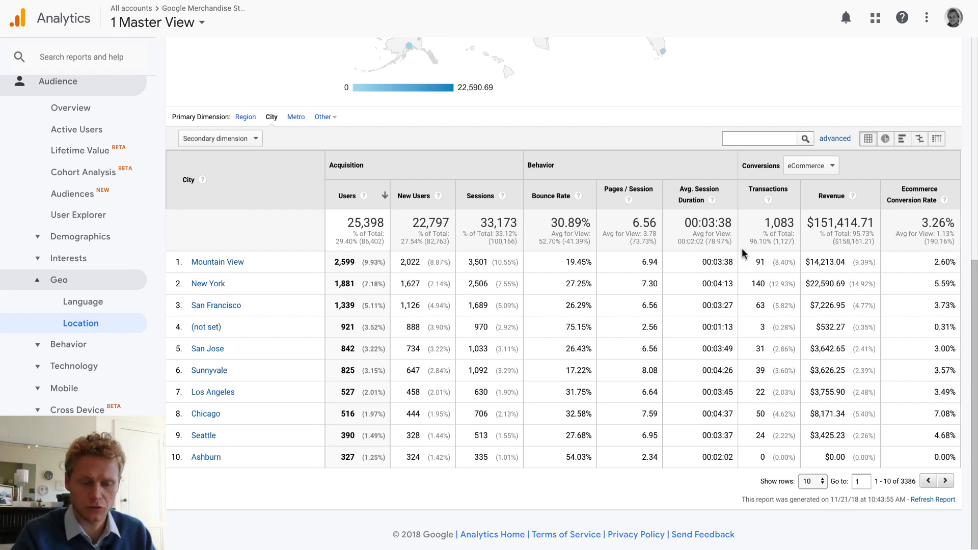
{"action": "left_click", "coordinate": [830, 204]}
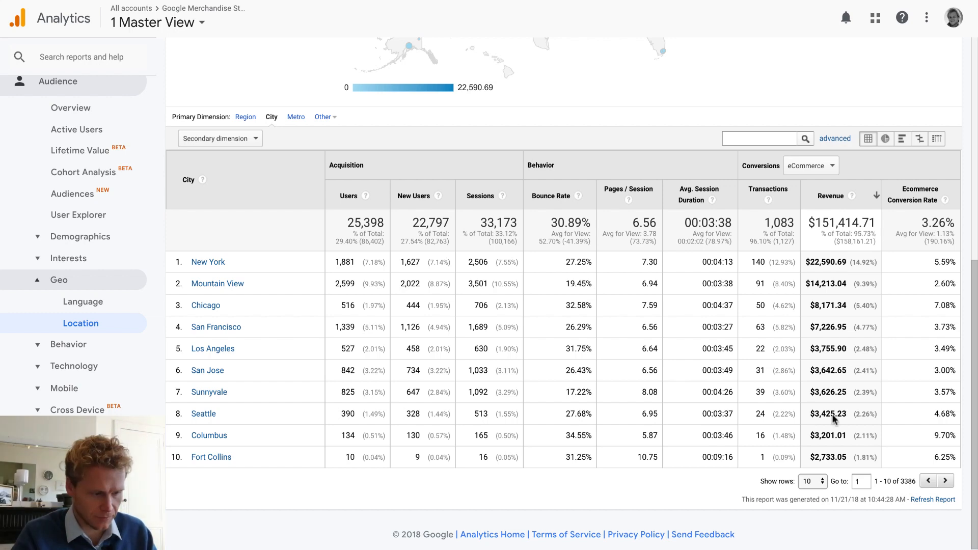
Step: Compare the ecommerce conversion rates of New York and Chicago, and check Chicago's revenue
{"action": "left_click_drag", "start_coordinate": [258, 267], "coordinate": [193, 267]}
{"action": "left_click_drag", "start_coordinate": [922, 265], "coordinate": [956, 262]}
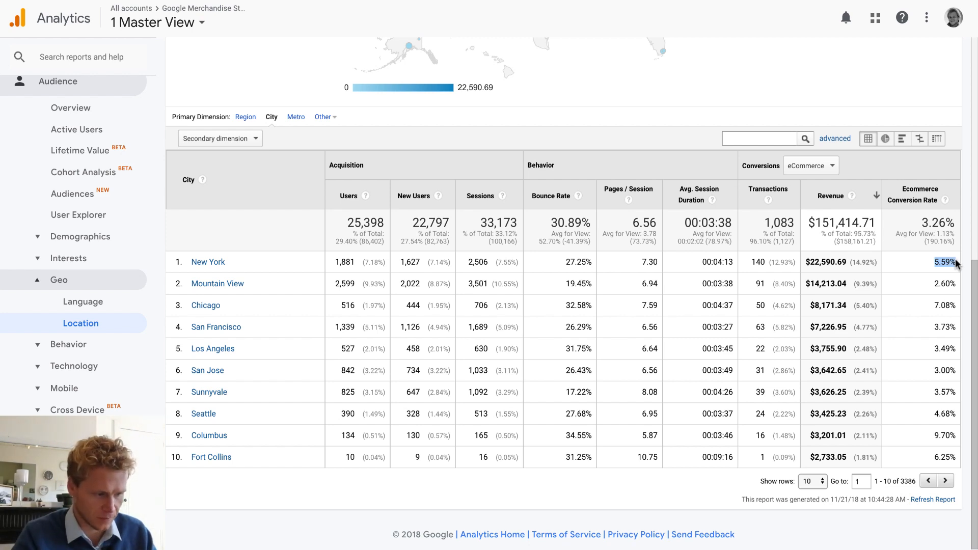
{"action": "left_click_drag", "start_coordinate": [951, 306], "coordinate": [935, 304]}
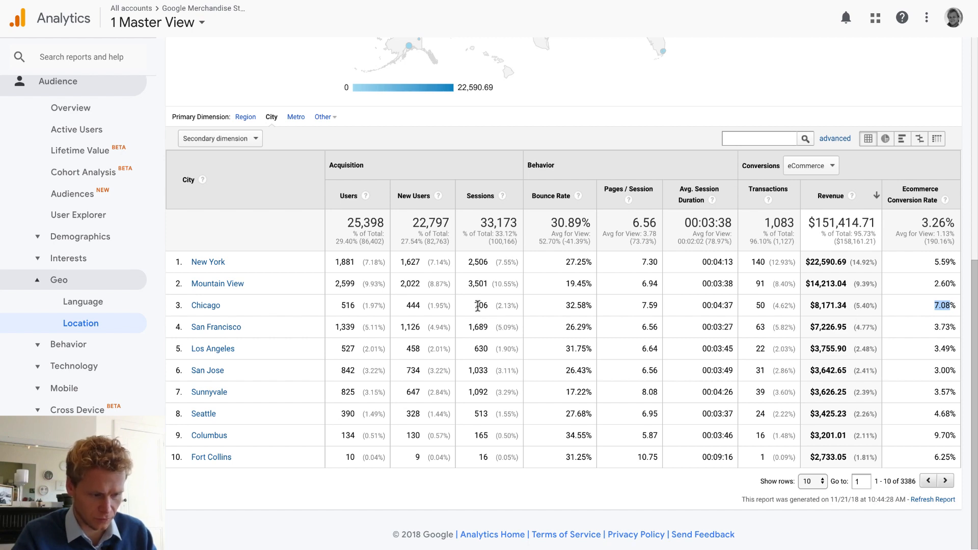
{"action": "left_click_drag", "start_coordinate": [810, 306], "coordinate": [831, 309]}
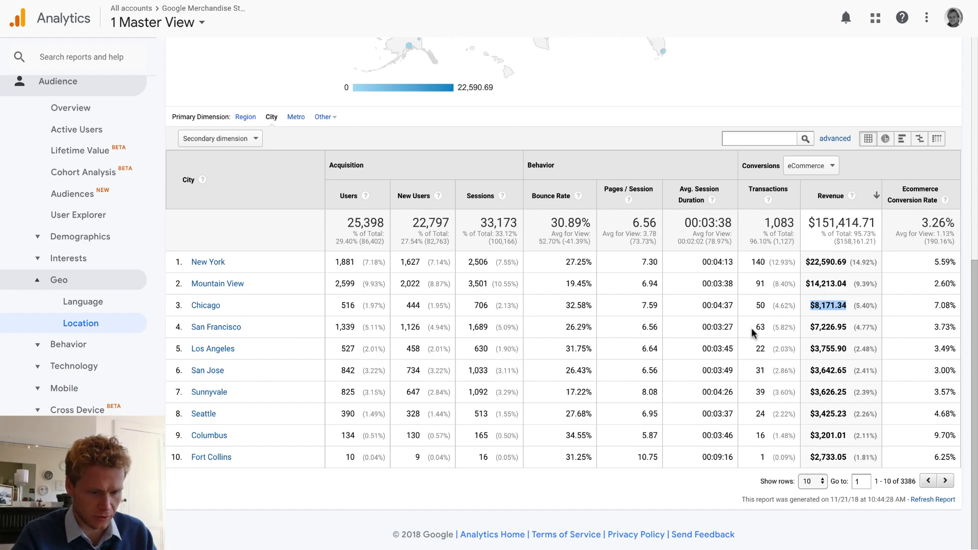
Step: Sort the city table by Ecommerce Conversion Rate in descending order
{"action": "scroll", "coordinate": [751, 328], "scroll_direction": "up", "scroll_amount": 1}
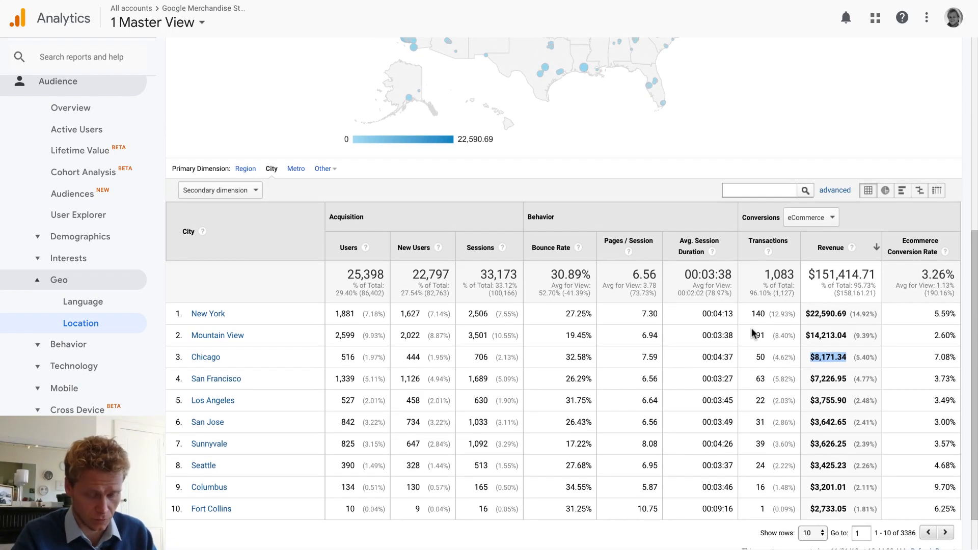
{"action": "scroll", "coordinate": [751, 328], "scroll_direction": "up", "scroll_amount": 1}
{"action": "scroll", "coordinate": [751, 328], "scroll_direction": "down", "scroll_amount": 2}
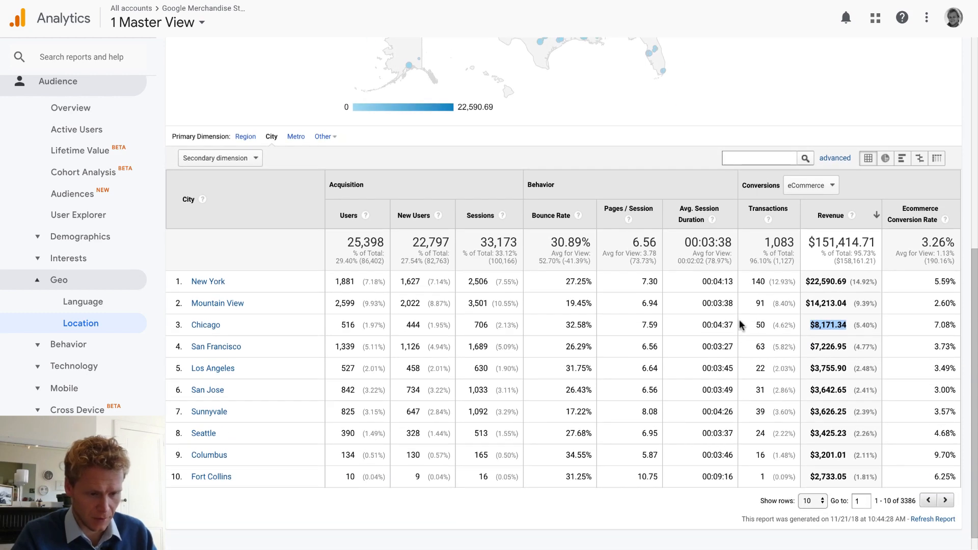
{"action": "left_click", "coordinate": [895, 224]}
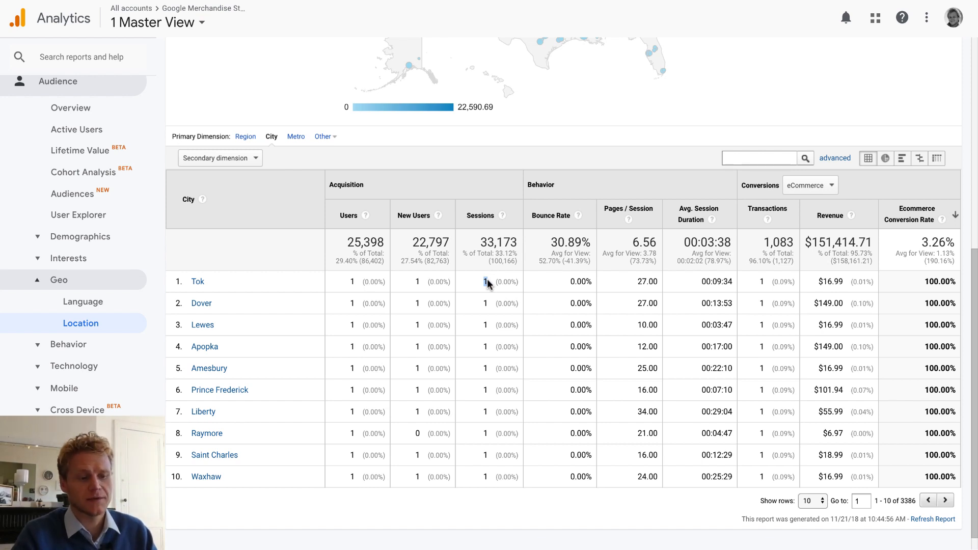
Step: Apply an advanced filter to the city table that includes only cities with Sessions greater than 50
{"action": "left_click", "coordinate": [835, 159]}
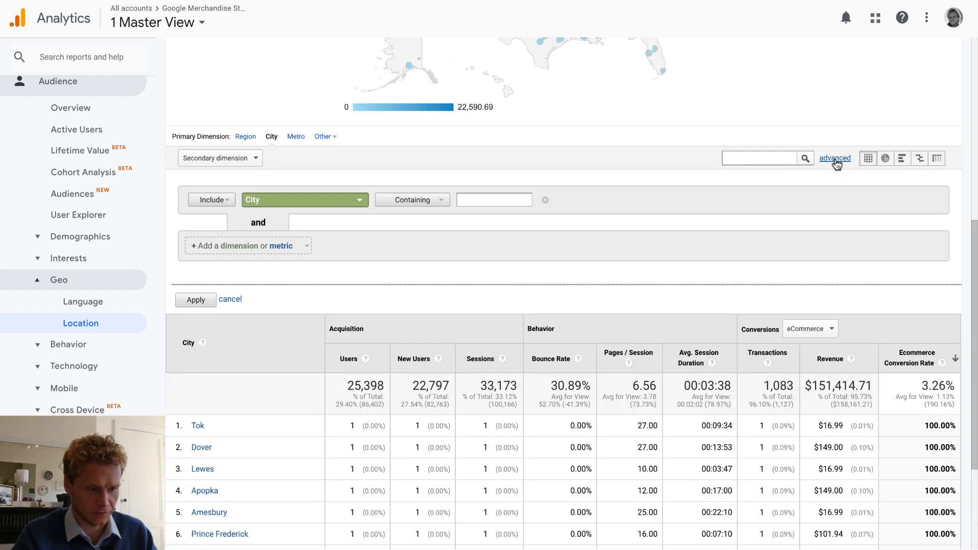
{"action": "left_click", "coordinate": [275, 201]}
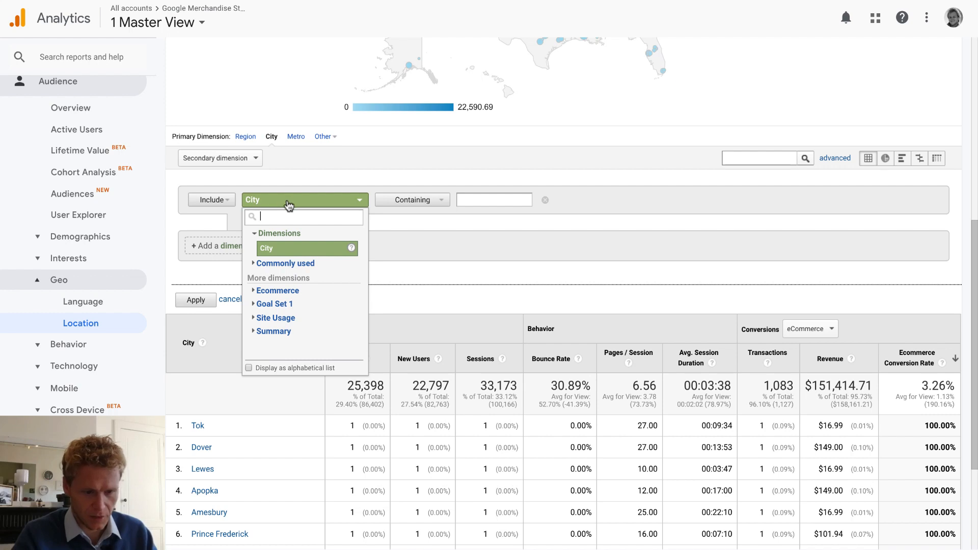
{"action": "type", "text": "se"}
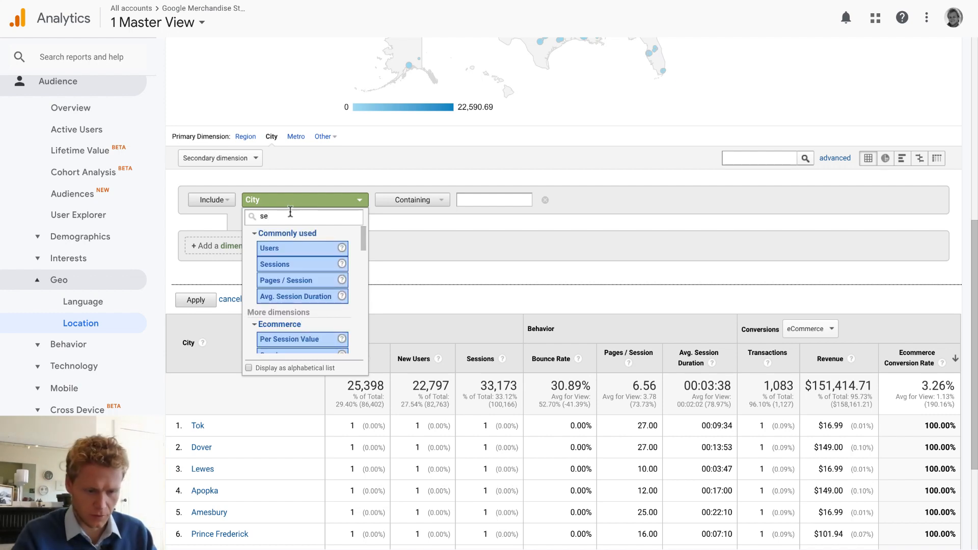
{"action": "left_click", "coordinate": [290, 264]}
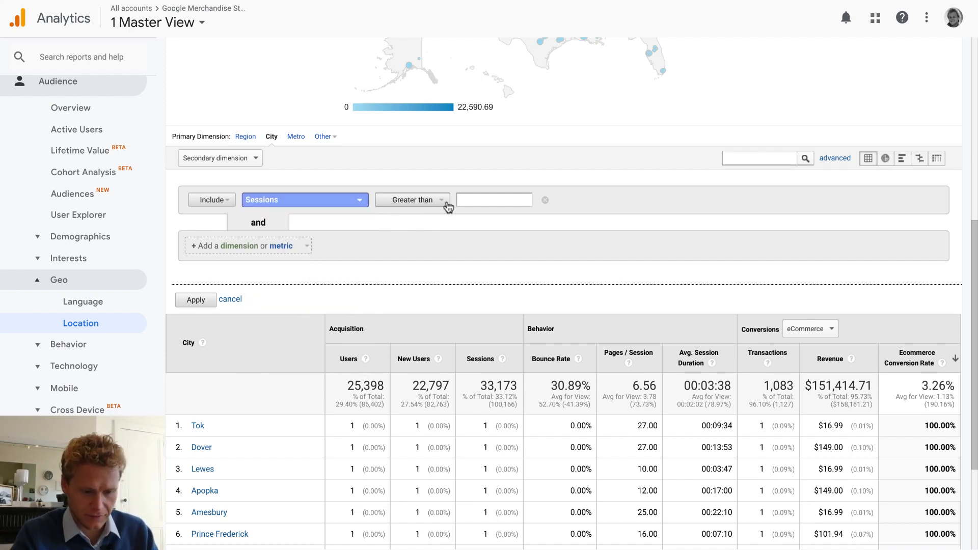
{"action": "left_click", "coordinate": [474, 200]}
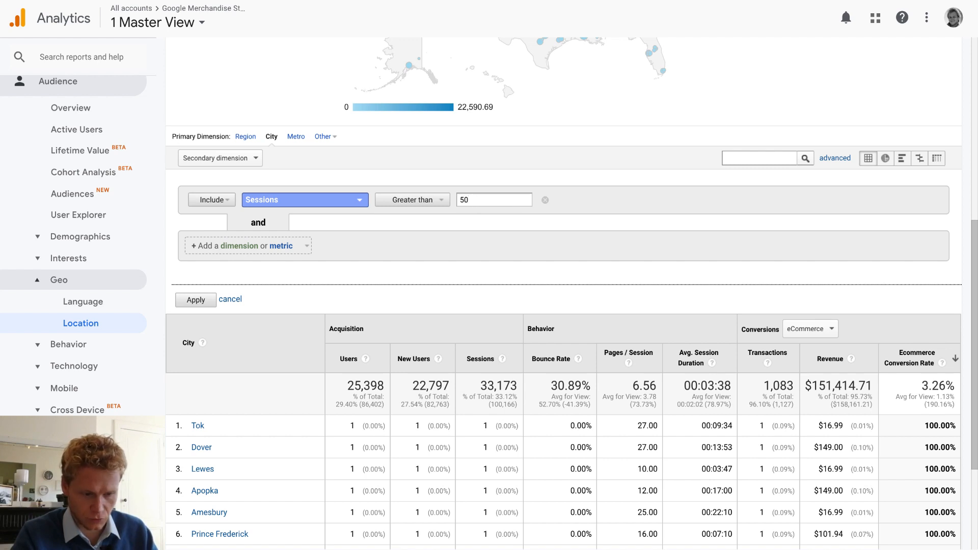
{"action": "left_click", "coordinate": [195, 299]}
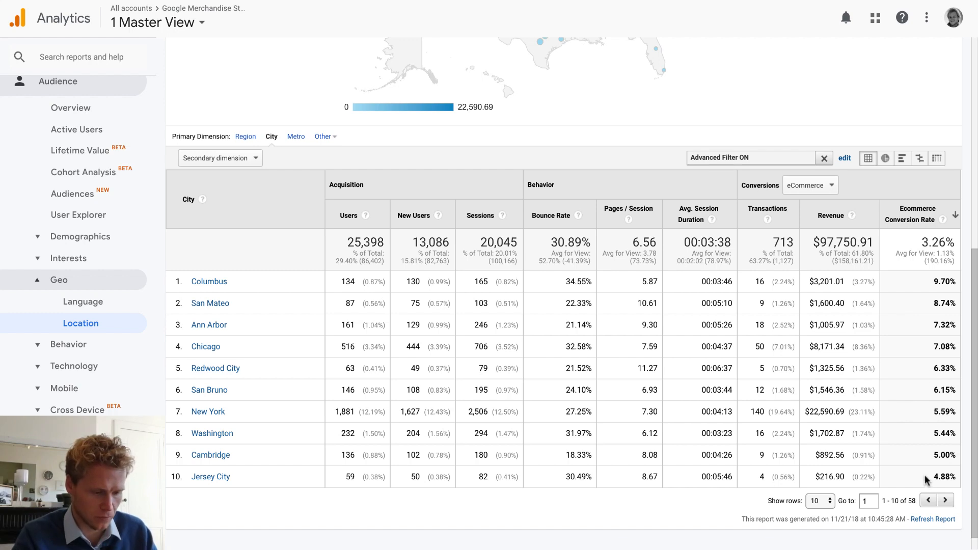
Step: Examine the ecommerce conversion rate of Columbus in the filtered city table
{"action": "left_click_drag", "start_coordinate": [952, 283], "coordinate": [939, 284]}
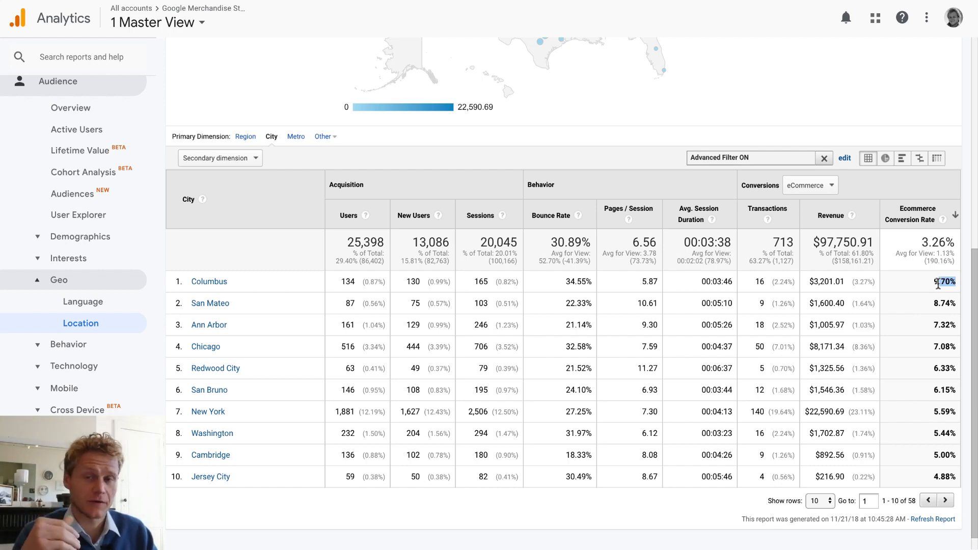
{"action": "left_click", "coordinate": [938, 281]}
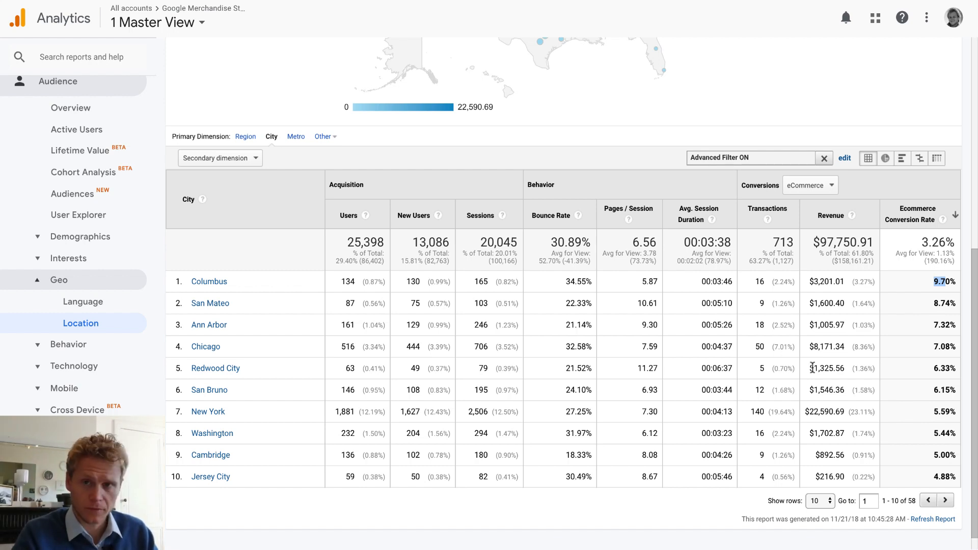
{"action": "scroll", "coordinate": [590, 299], "scroll_direction": "up", "scroll_amount": 2}
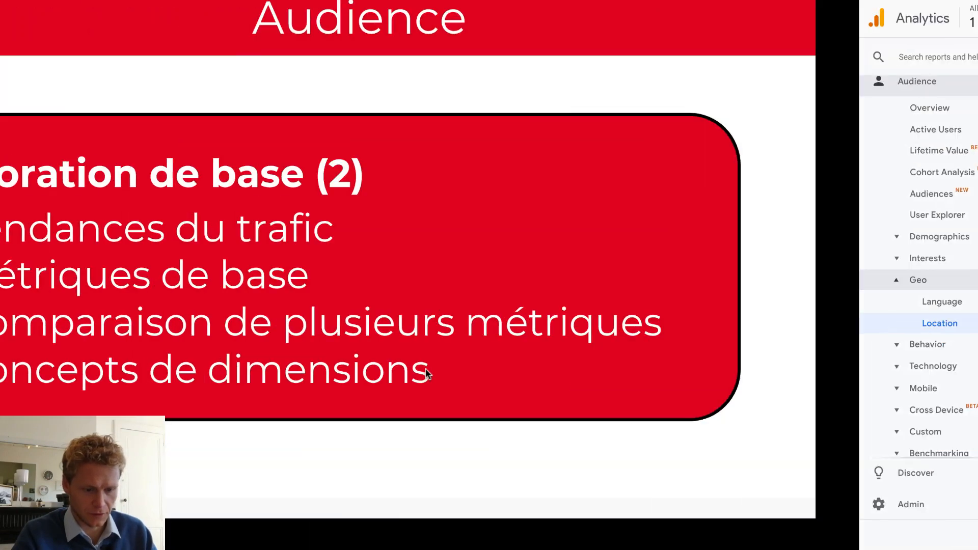
{"action": "key", "text": "Right"}
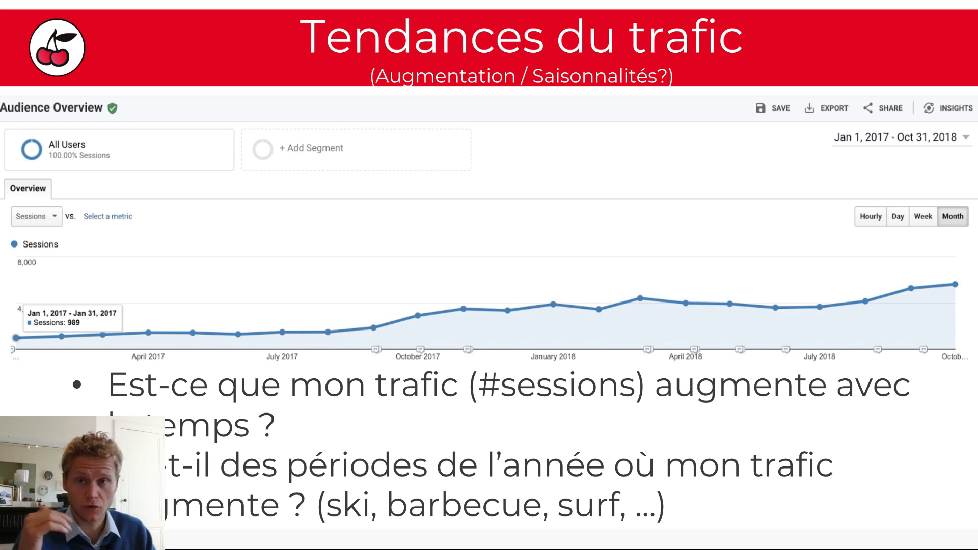
{"action": "key", "text": "Right"}
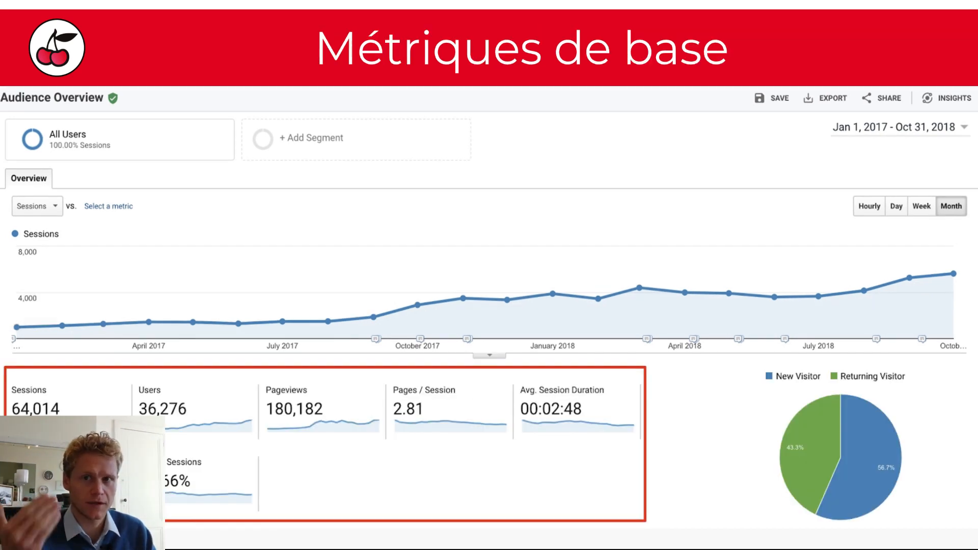
{"action": "key", "text": "Right"}
{"action": "key", "text": "Right"}
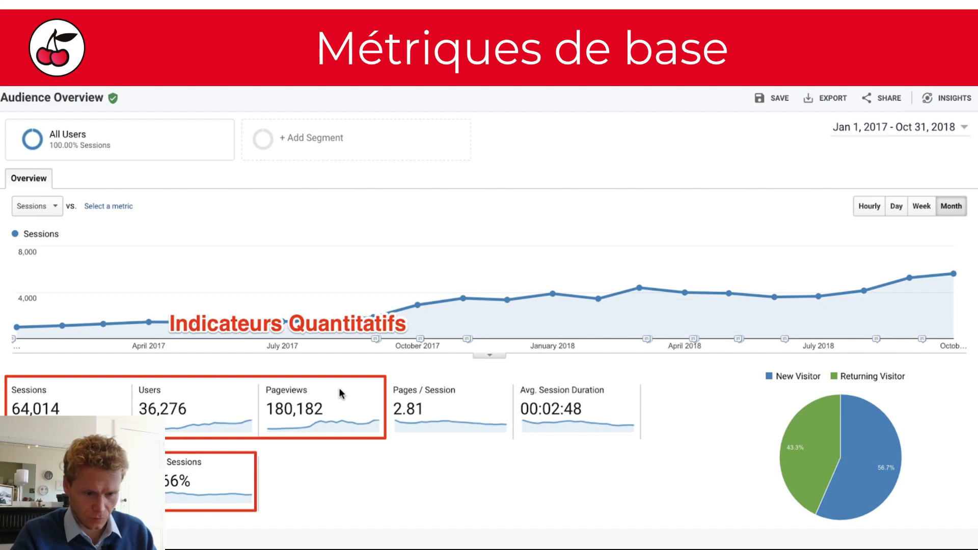
{"action": "key", "text": "Right"}
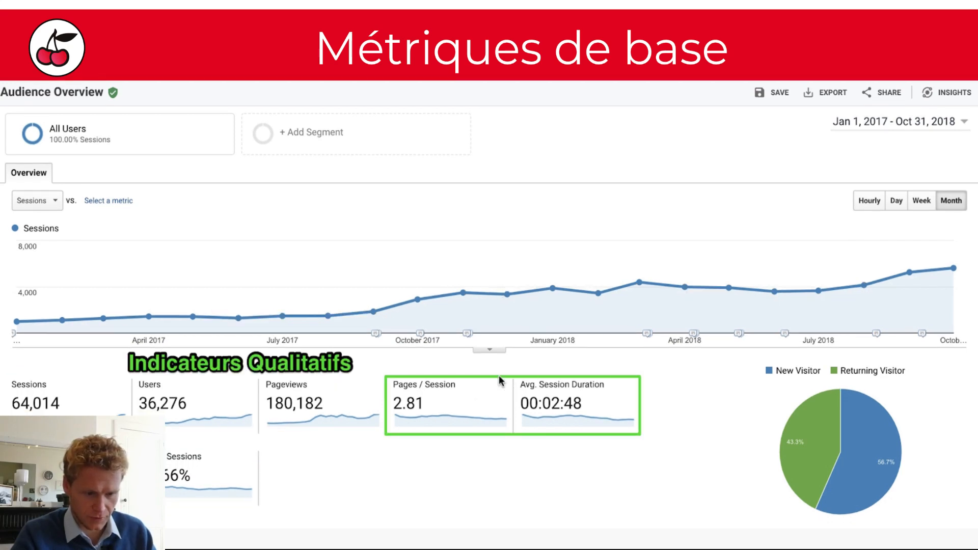
{"action": "key", "text": "Right"}
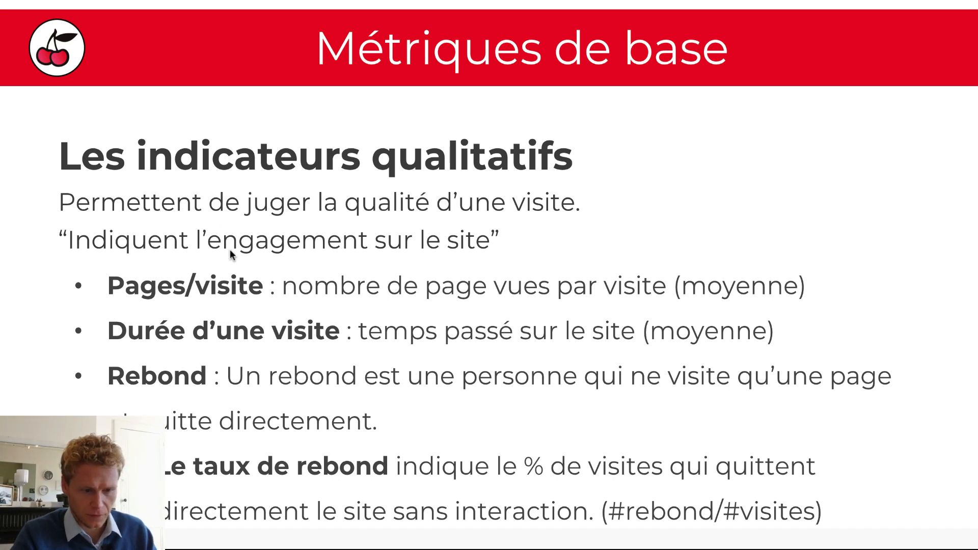
{"action": "key", "text": "Right"}
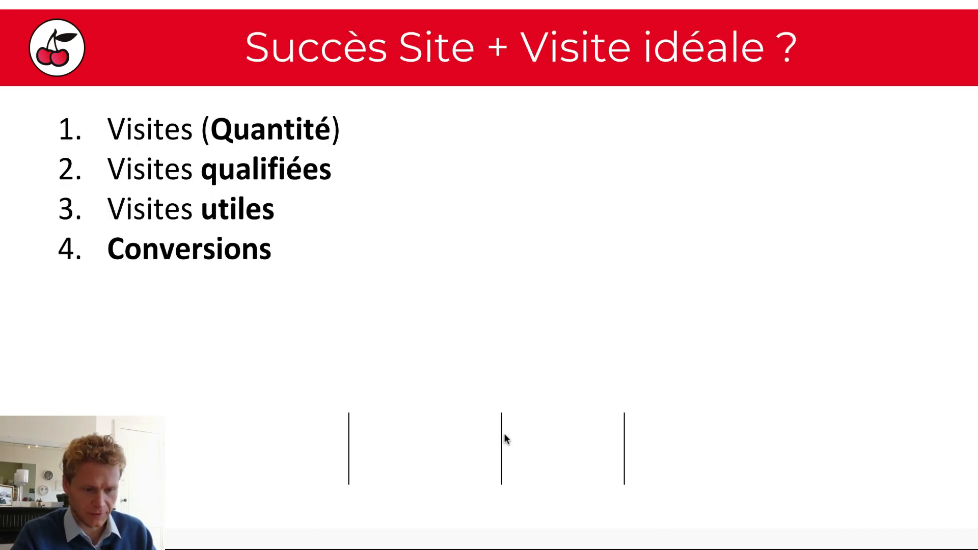
{"action": "key", "text": "Right"}
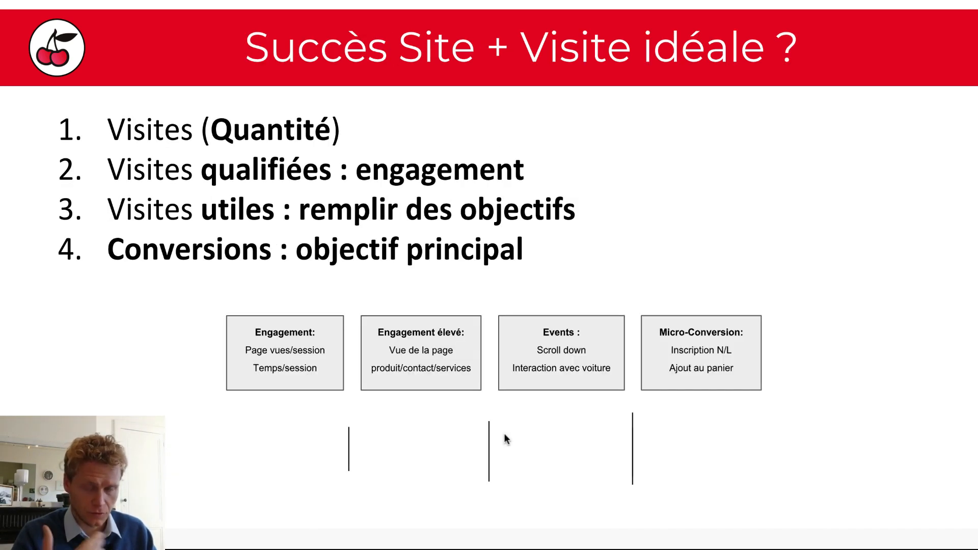
{"action": "key", "text": "Right"}
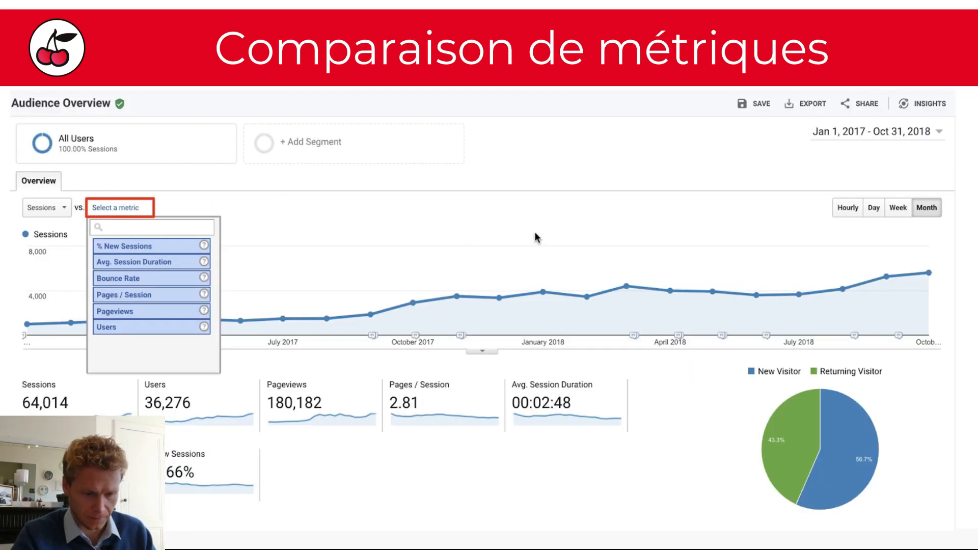
{"action": "key", "text": "Right"}
{"action": "key", "text": "Right"}
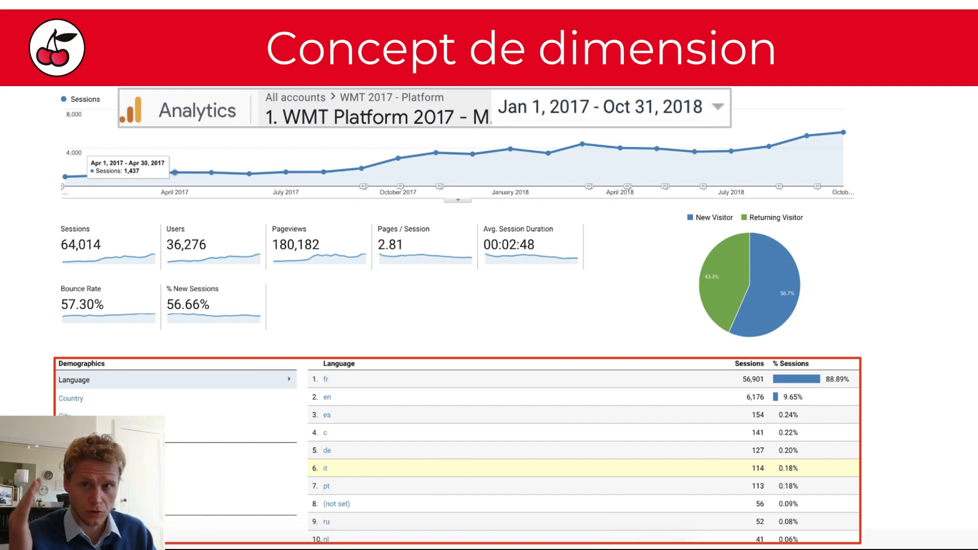
{"action": "key", "text": "Right"}
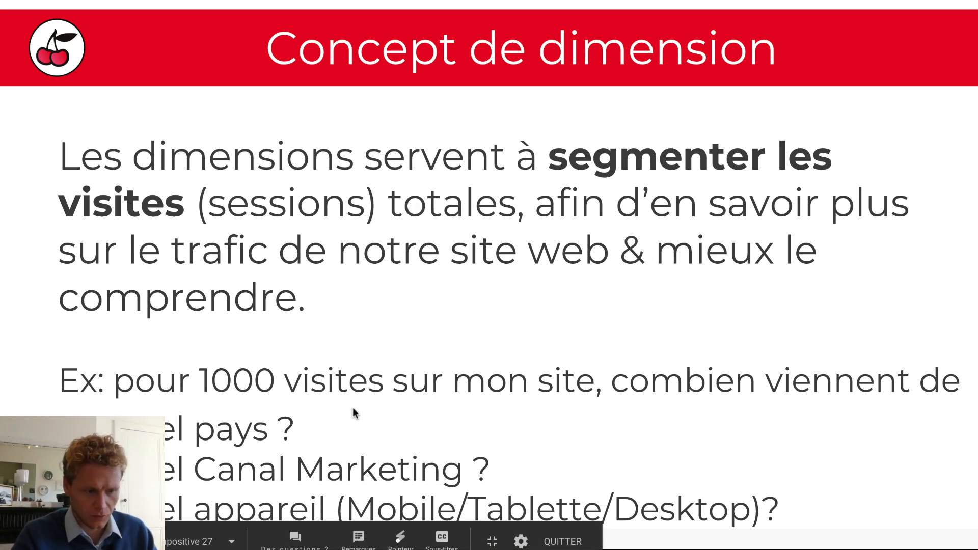
{"action": "left_click", "coordinate": [789, 317]}
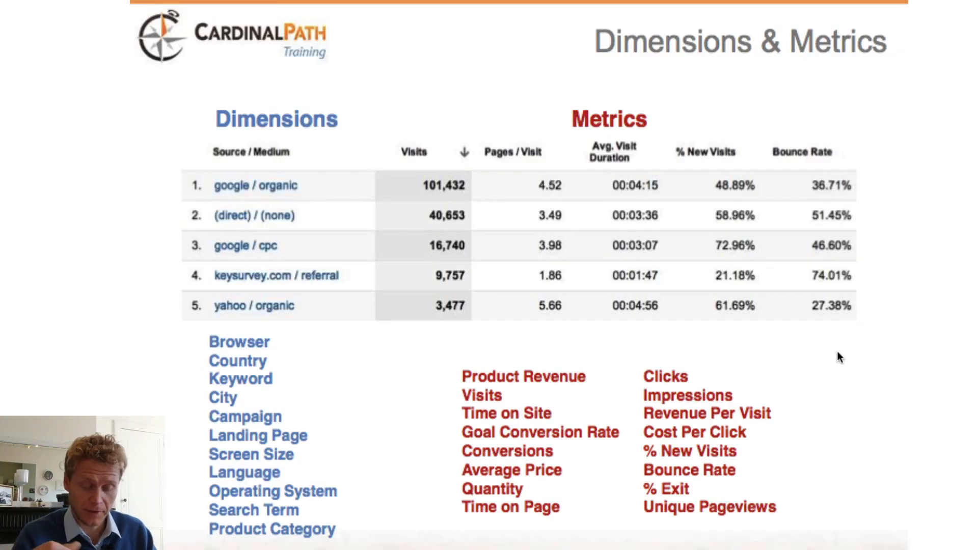